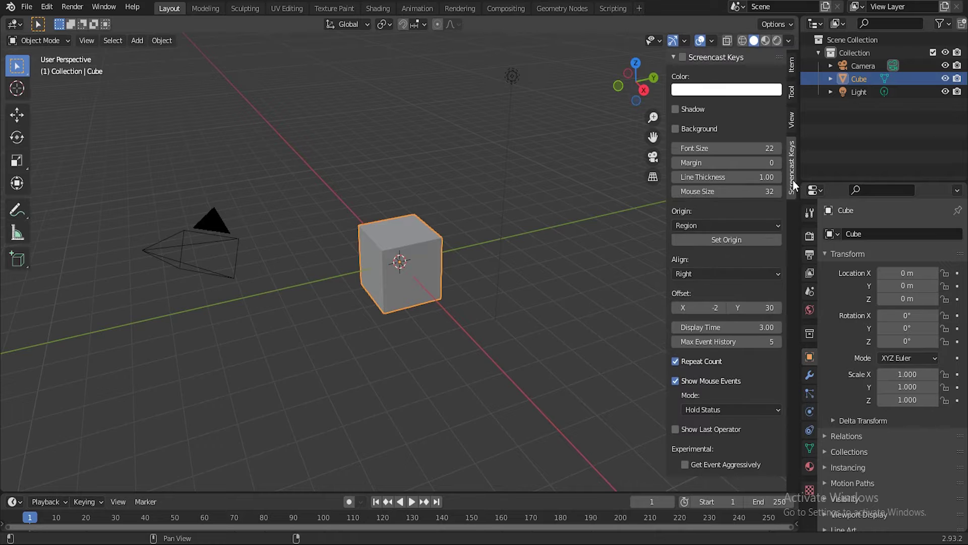
Step: Turn on the Screencast Keys display and hide the viewport sidebar
click(682, 57)
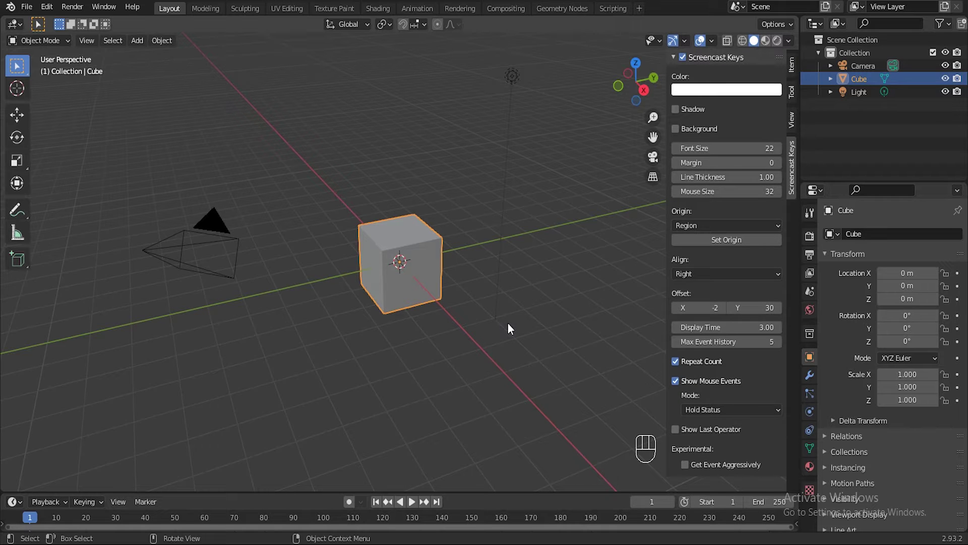
key(n)
scroll(503, 295, up, 2)
scroll(479, 272, down, 2)
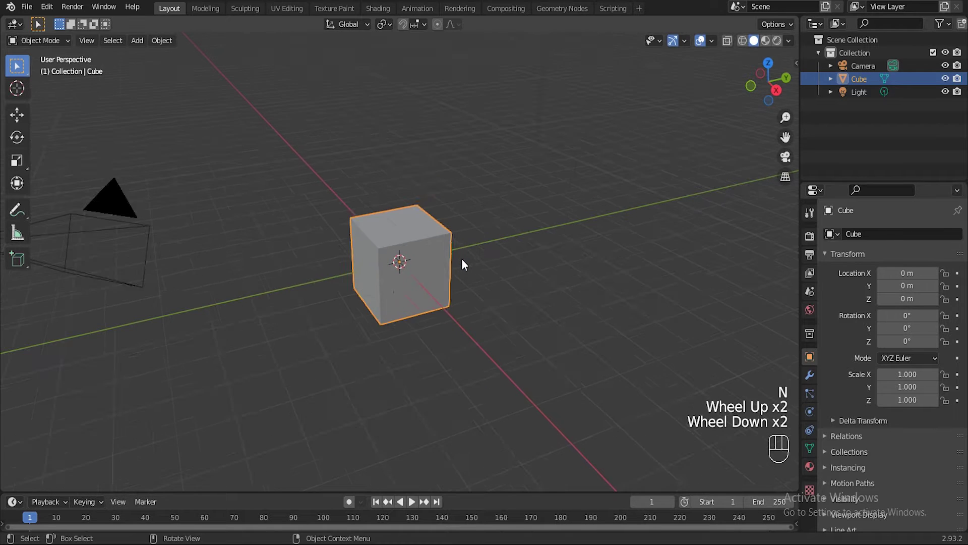
Step: Delete the default cube from the scene
scroll(418, 243, down, 1)
key(x)
click(416, 249)
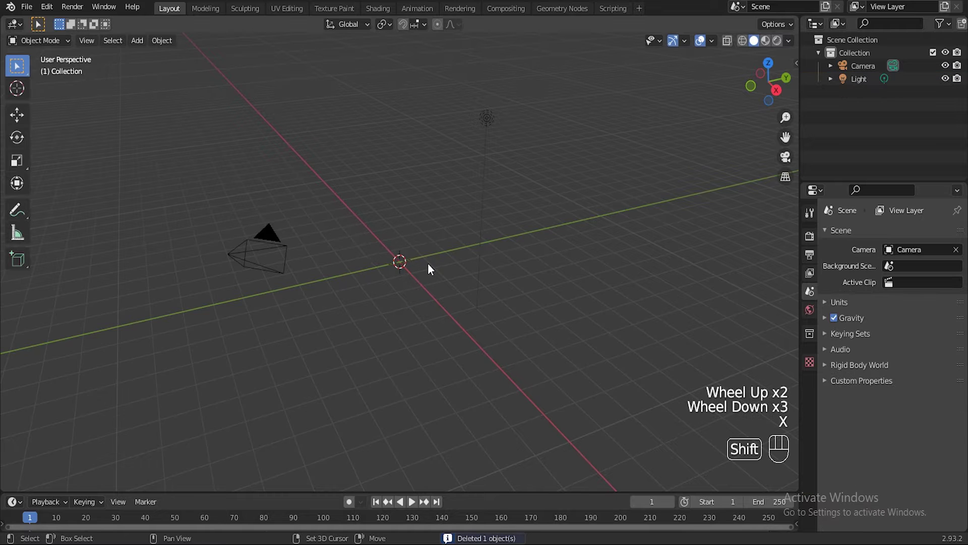
Step: Add a circle mesh at the world origin
key(shift+a)
mouse_move(415, 264)
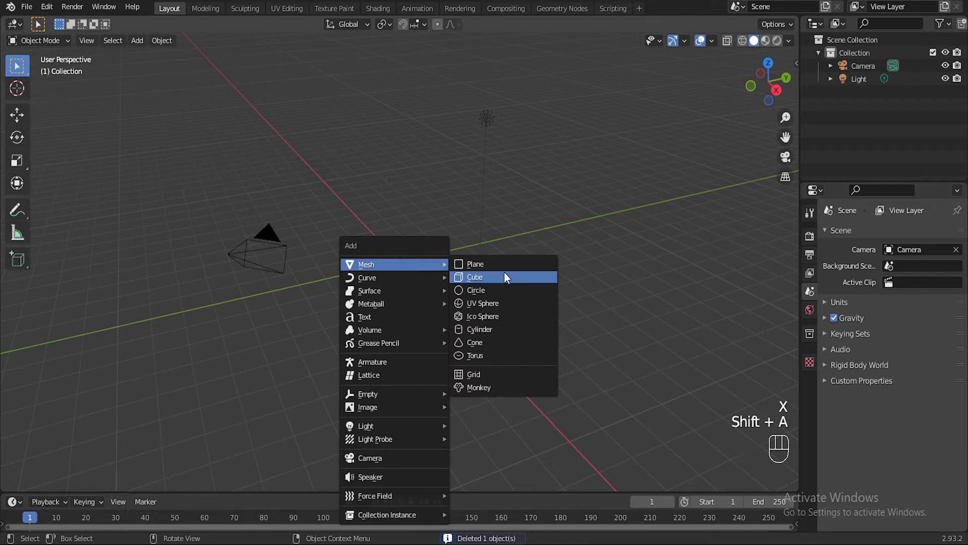
click(470, 290)
scroll(444, 308, up, 4)
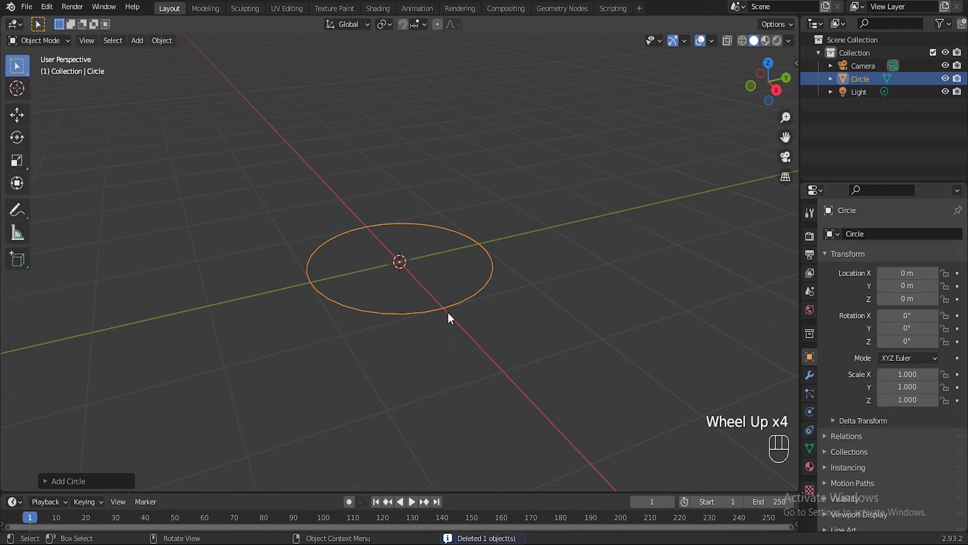
Step: Set the new circle's vertex count to 8 so that it forms an octagon
click(81, 482)
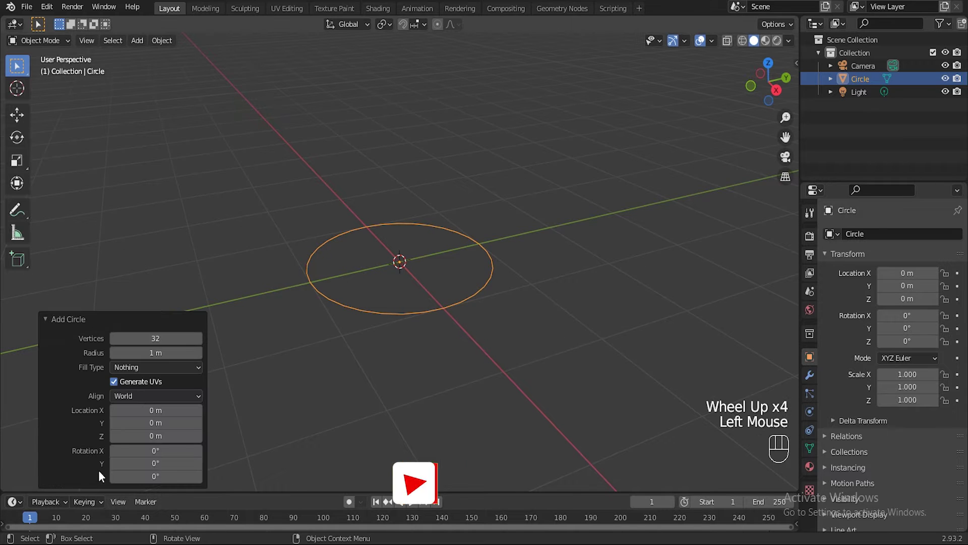
double_click(154, 337)
key(BackSpace)
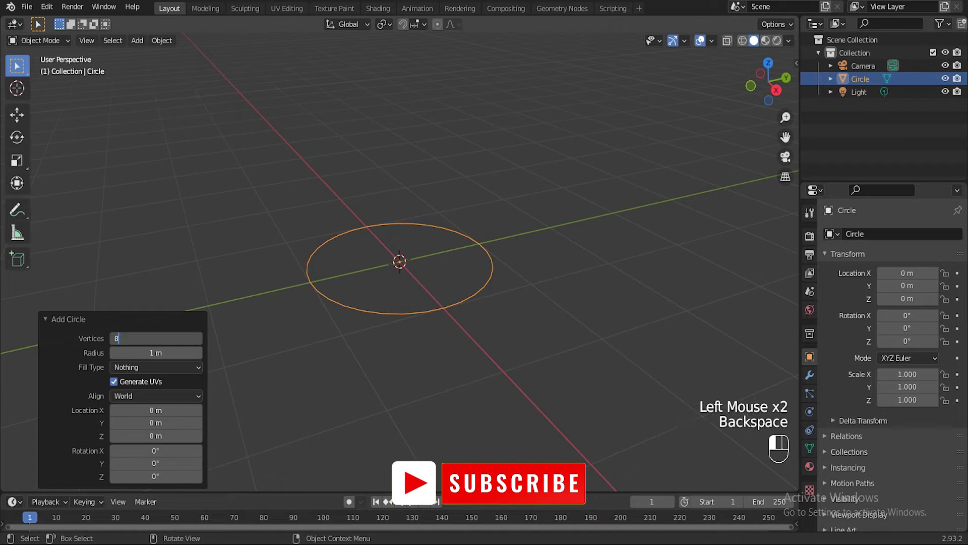
text(8)
key(Return)
click(93, 318)
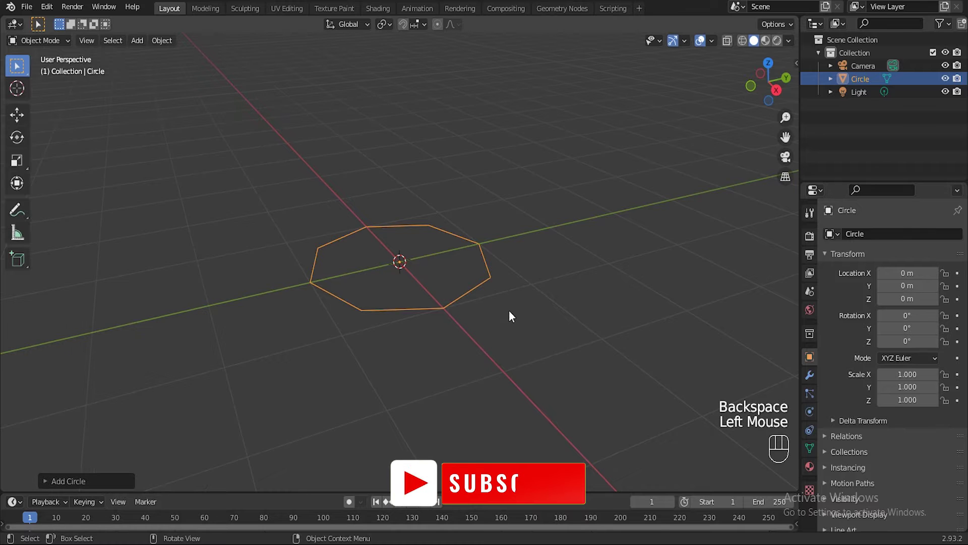
scroll(509, 312, up, 3)
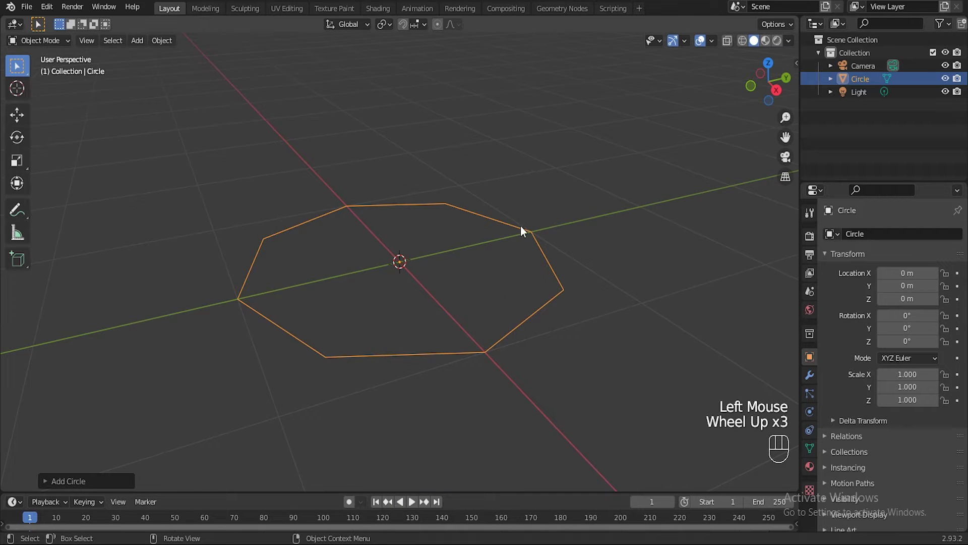
scroll(435, 263, down, 3)
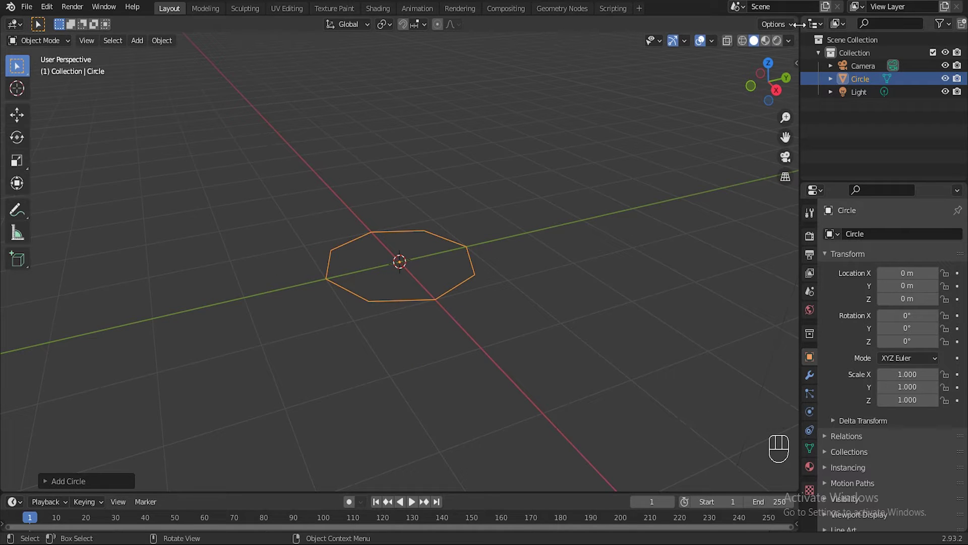
Step: Split the 3D viewport vertically and make the narrower new area an Image Editor
drag(799, 19, 578, 25)
click(595, 25)
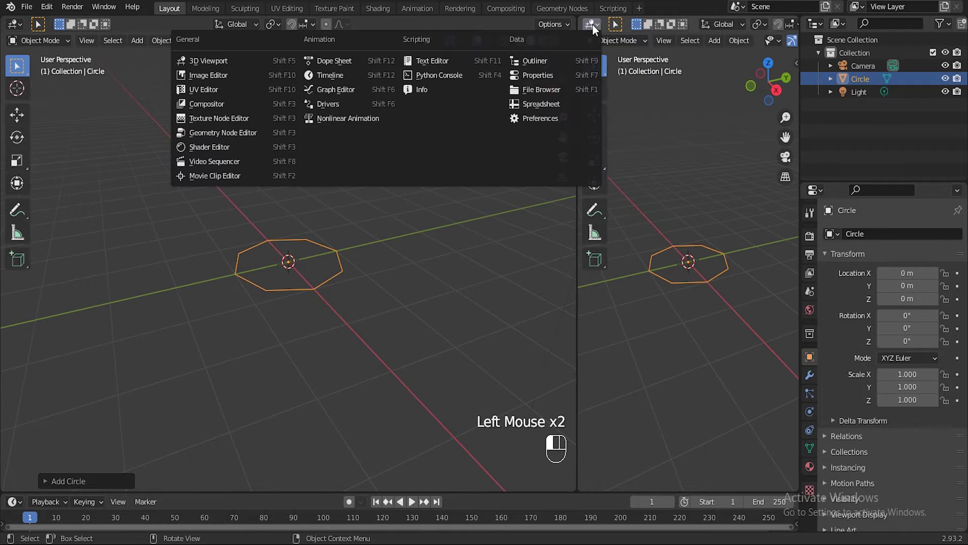
click(210, 80)
Step: Load the octagon cage picture named download from the Downloads folder into the Image Editor as reference
click(436, 543)
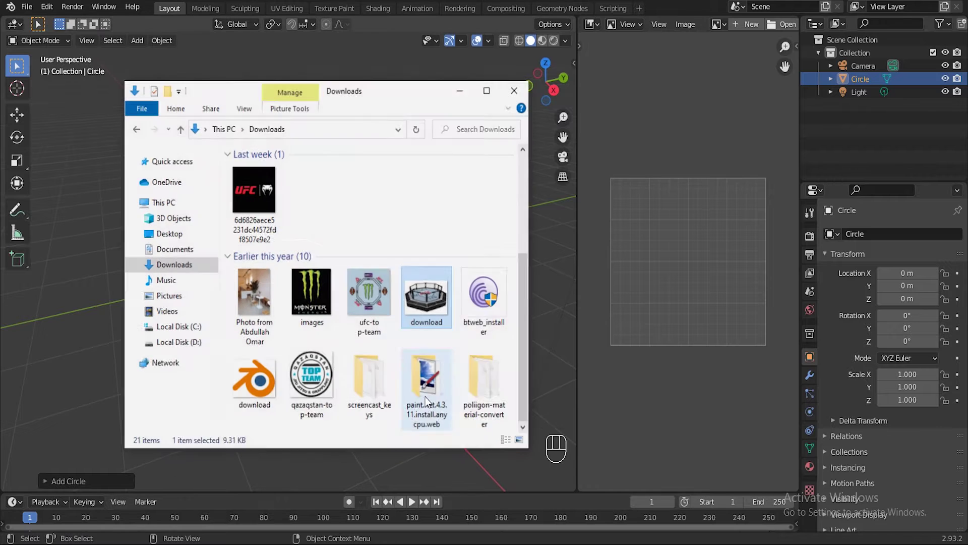
drag(681, 268, 682, 269)
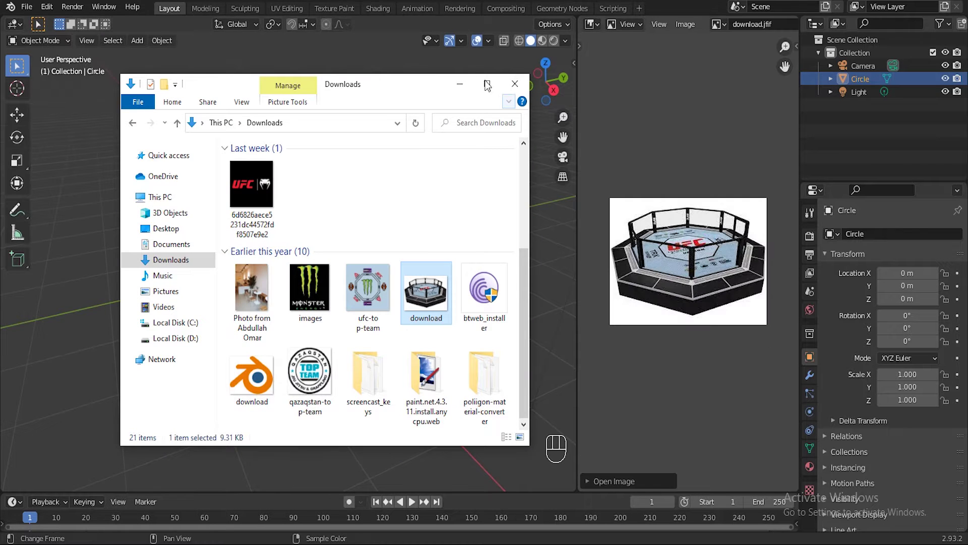
click(460, 84)
scroll(693, 258, up, 3)
scroll(692, 258, down, 2)
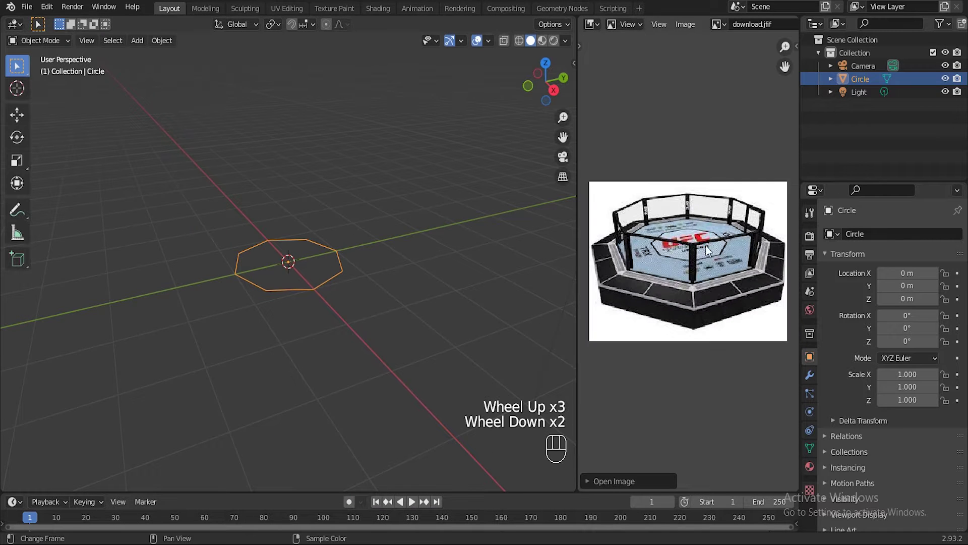
Step: Fill the octagon outline with a face in Edit Mode
scroll(323, 289, up, 3)
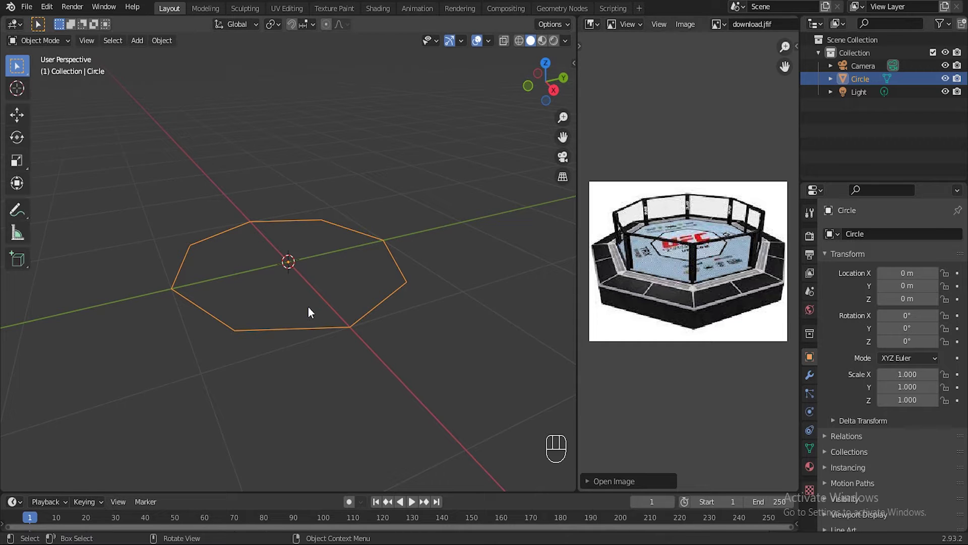
scroll(341, 307, up, 2)
scroll(316, 280, down, 2)
key(Tab)
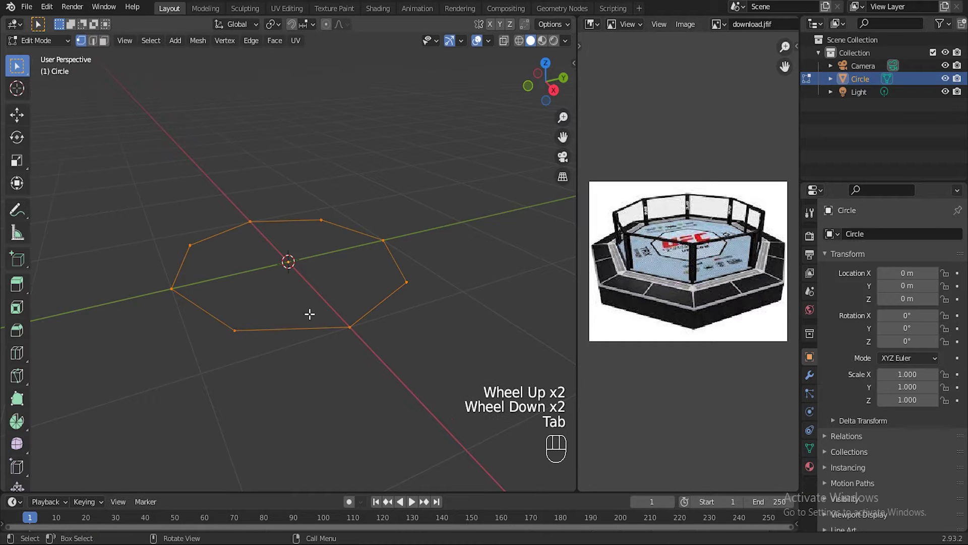
key(f)
scroll(339, 300, up, 3)
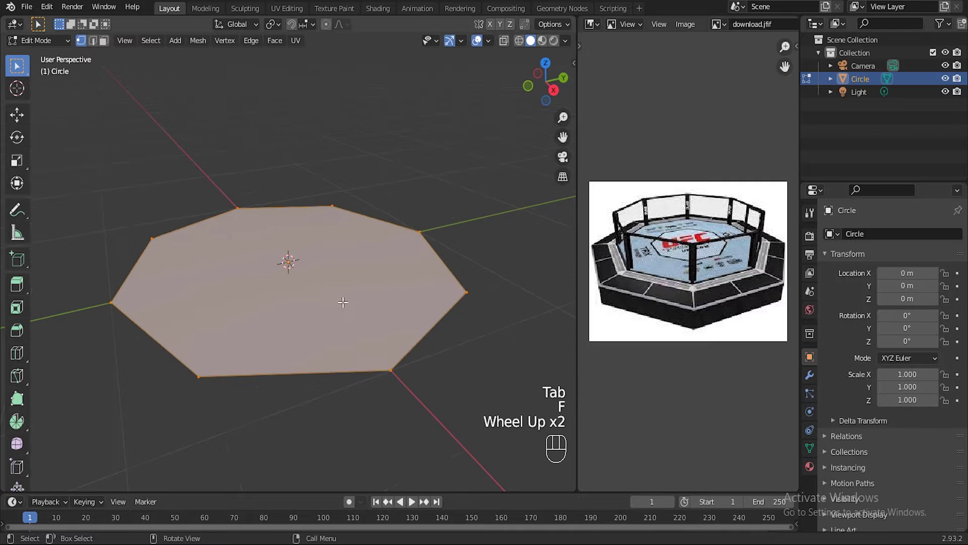
scroll(363, 303, down, 1)
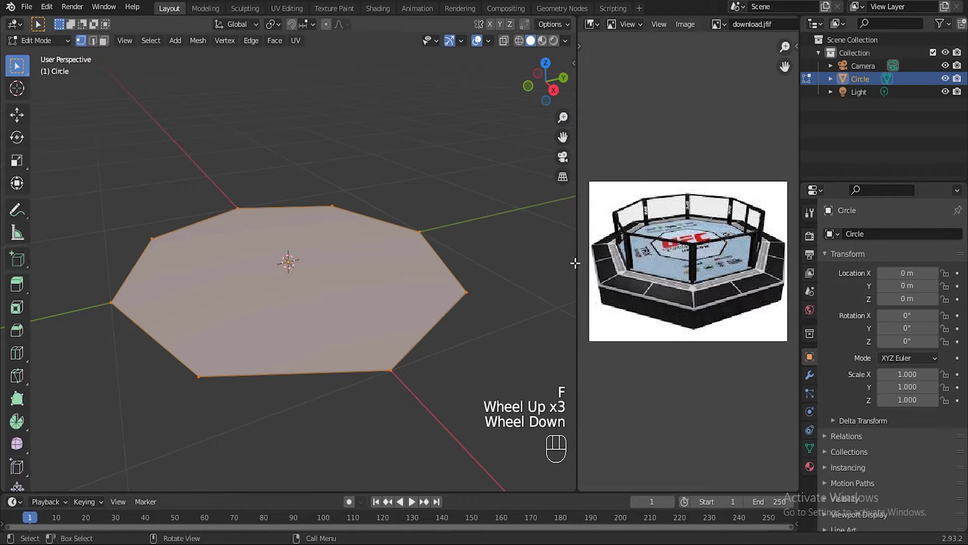
Step: Widen the Image Editor area slightly and enlarge the reference picture in it
drag(575, 263, 556, 262)
scroll(689, 296, up, 2)
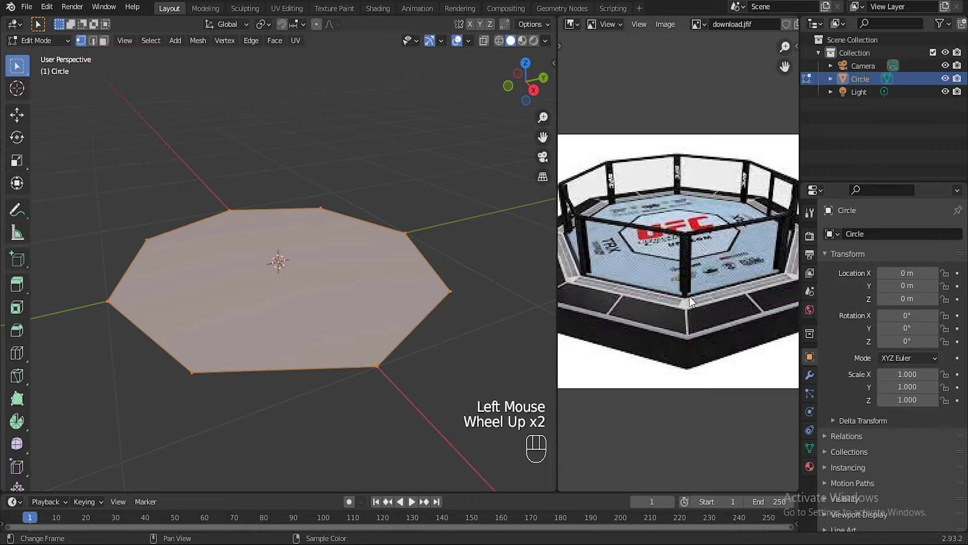
scroll(692, 296, down, 1)
Step: Extrude the octagon face upward by about 0.13 m to form the platform
middle_drag(308, 278, 292, 307)
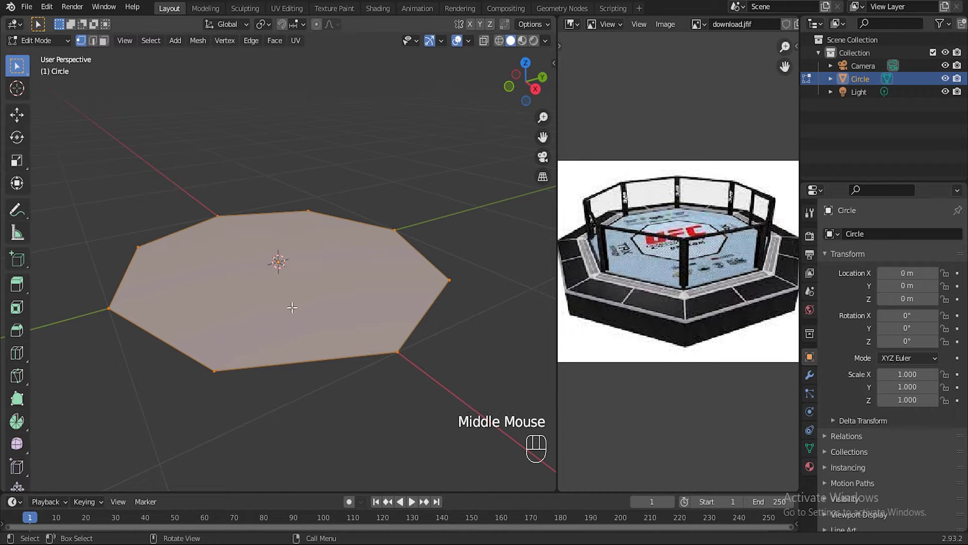
key(e)
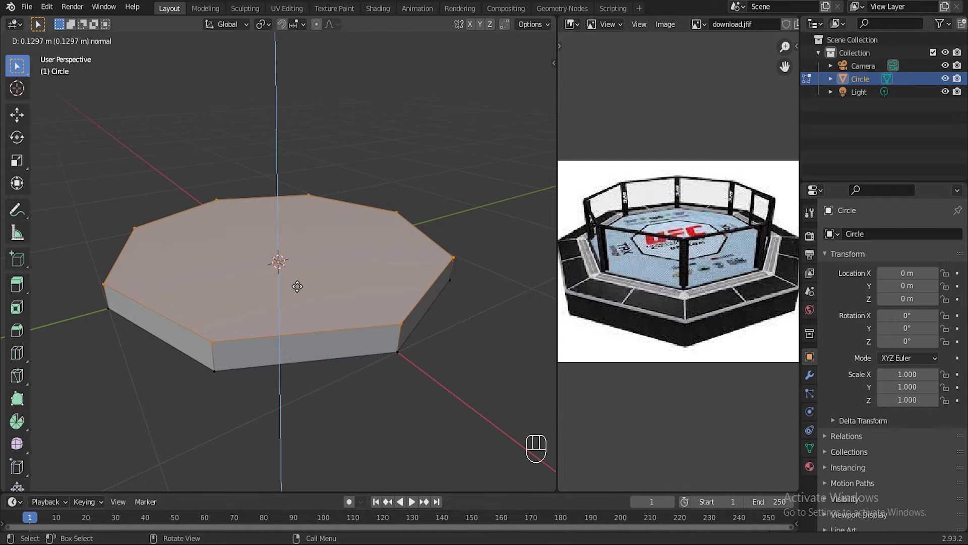
click(297, 286)
scroll(309, 304, down, 1)
scroll(318, 296, up, 1)
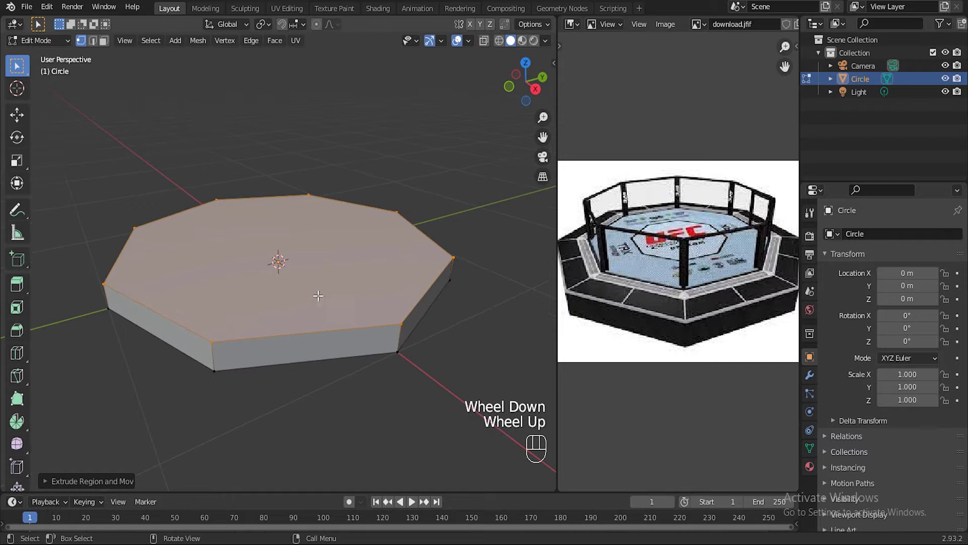
key(i)
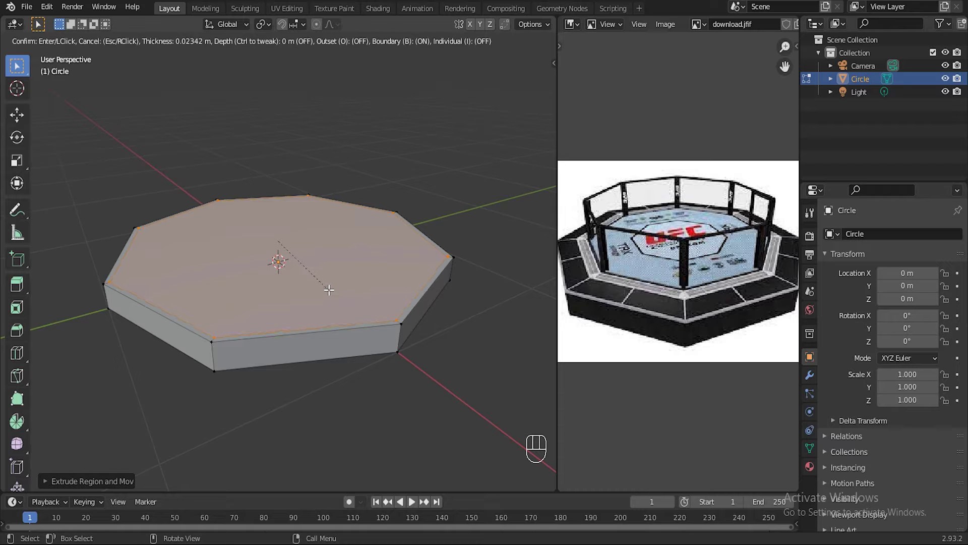
click(329, 290)
scroll(321, 312, up, 1)
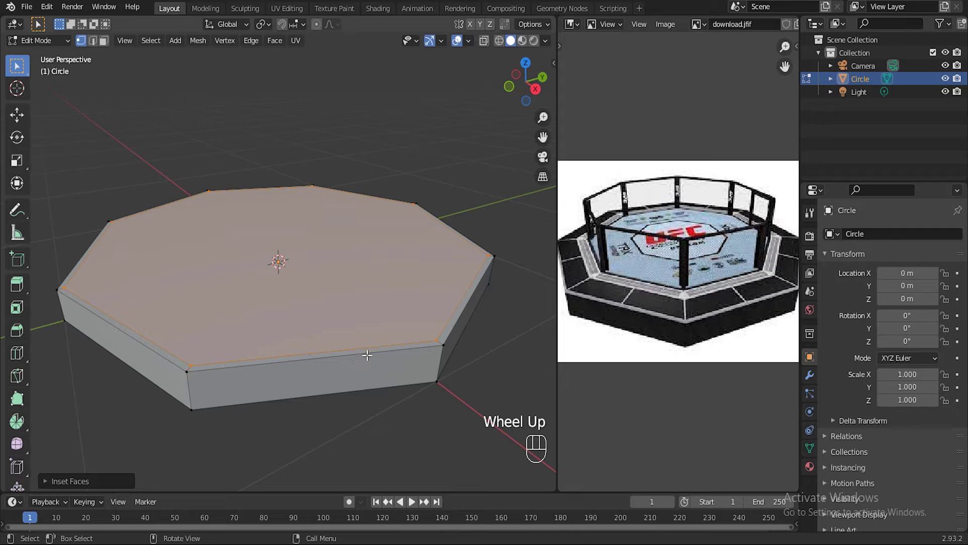
key(i)
click(359, 341)
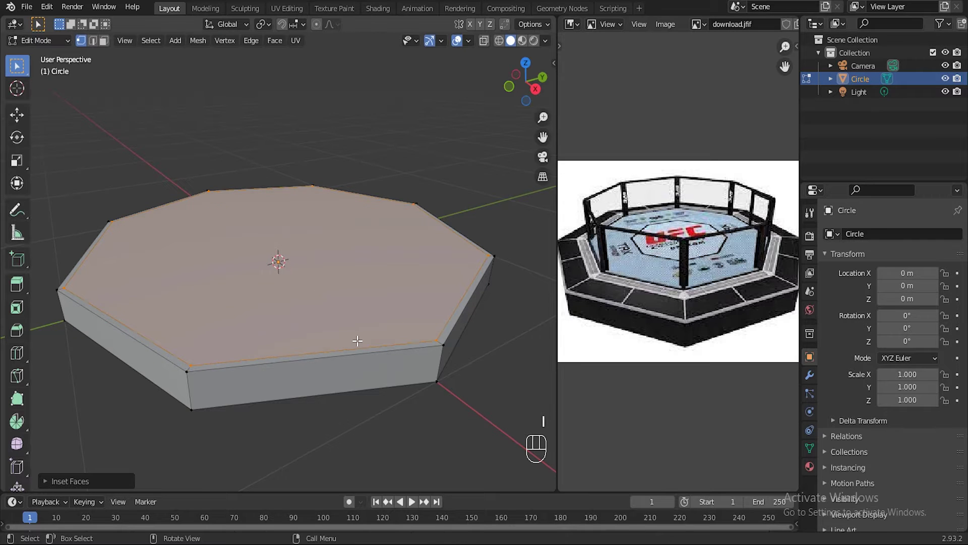
key(ctrl+z)
Step: Inset the platform's top face twice, by about 0.013 m for a thin rim and about 0.115 m for a wide border
key(i)
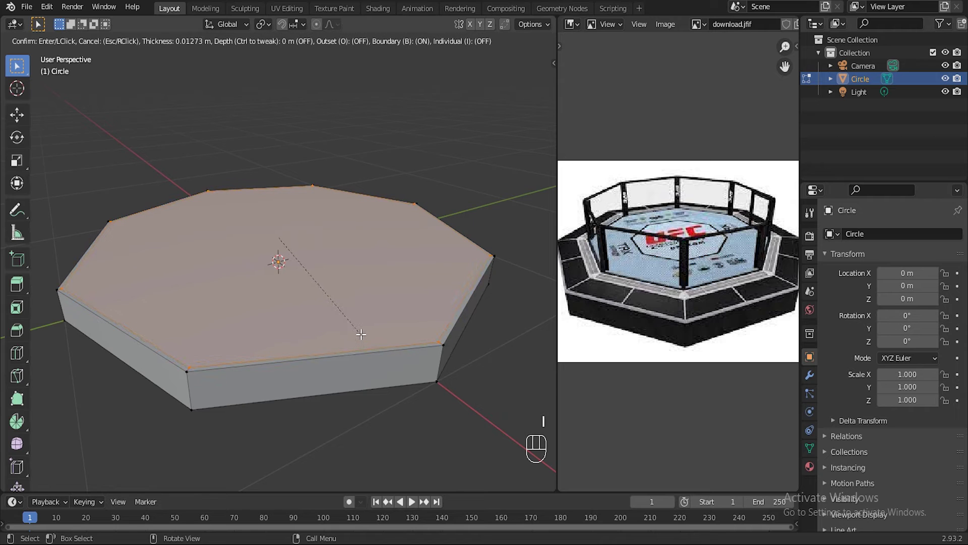
click(360, 334)
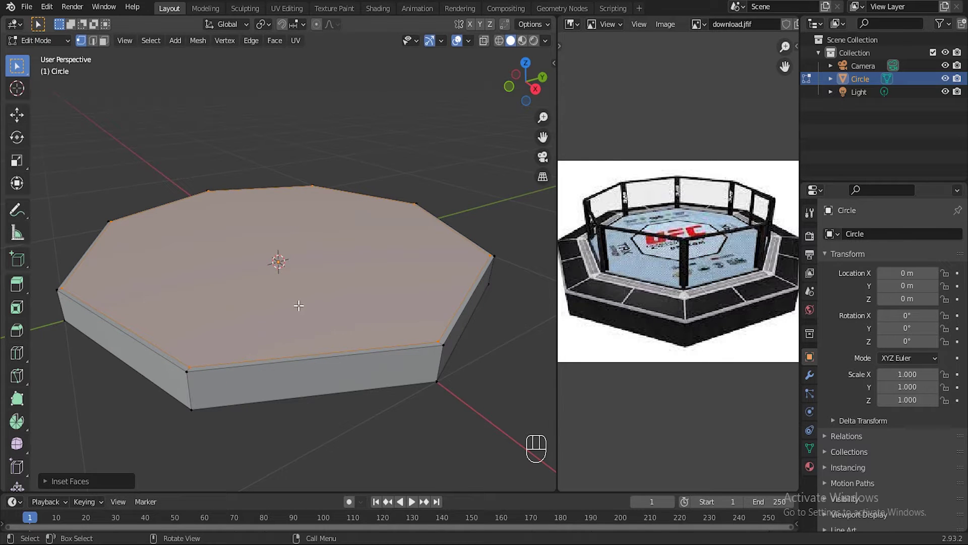
key(i)
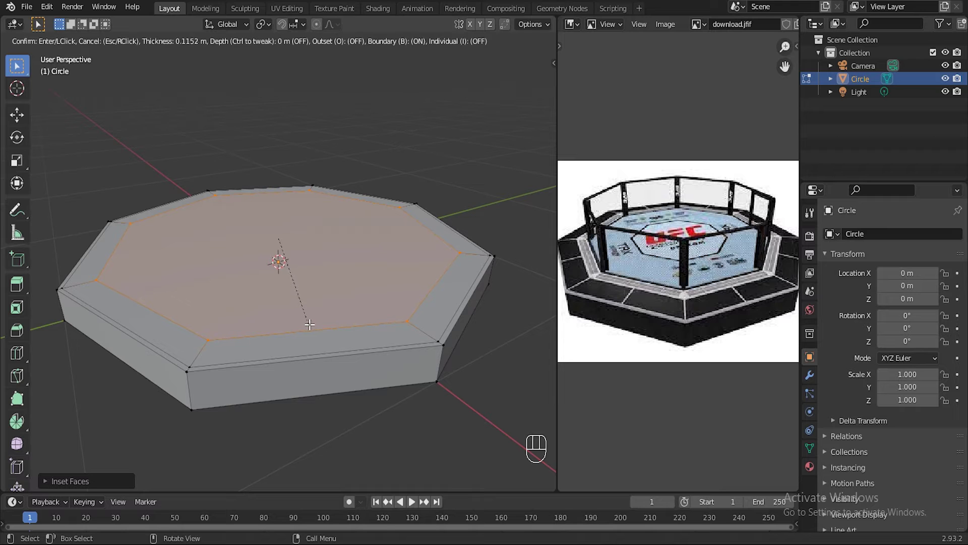
click(310, 324)
Step: Inset the platform's inner top face three more times, by about 0.017 m each, to form narrow border rings
key(i)
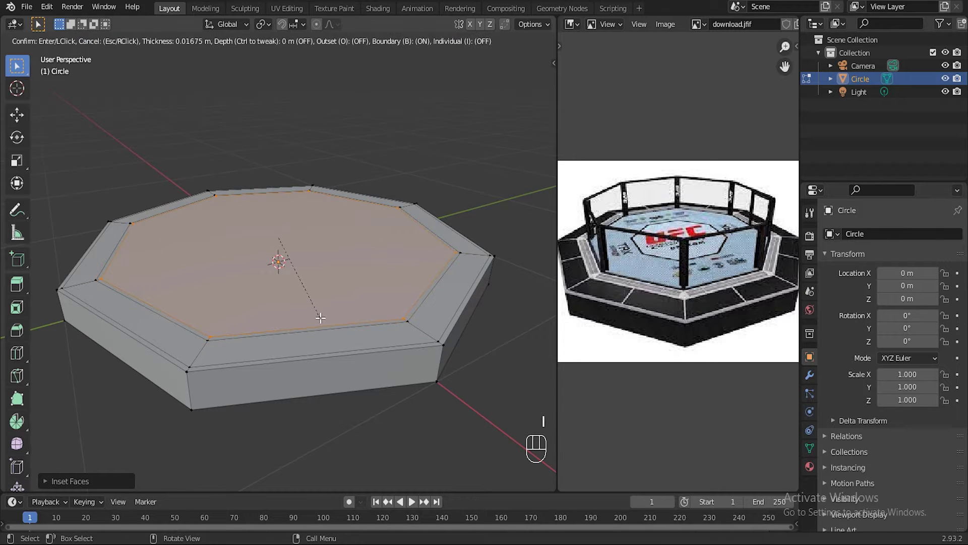
click(319, 317)
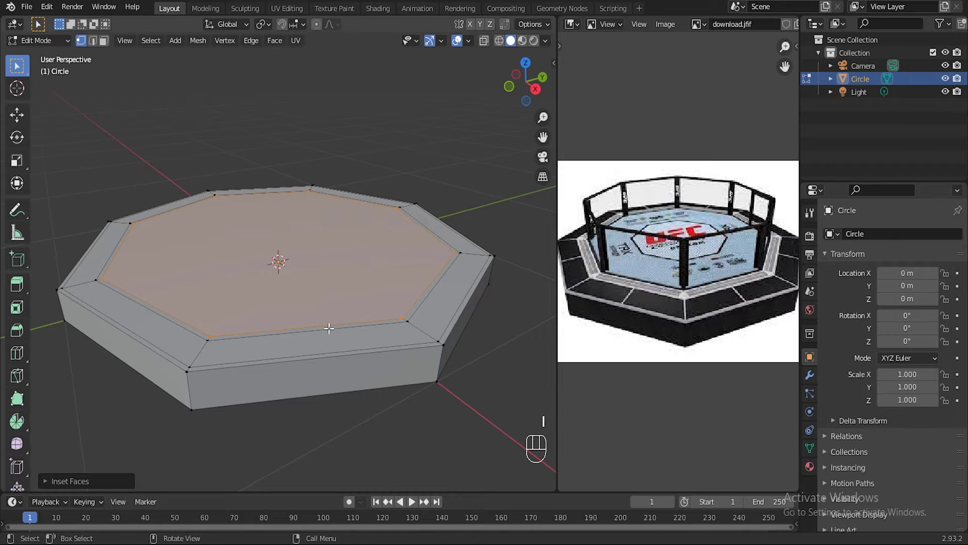
key(i)
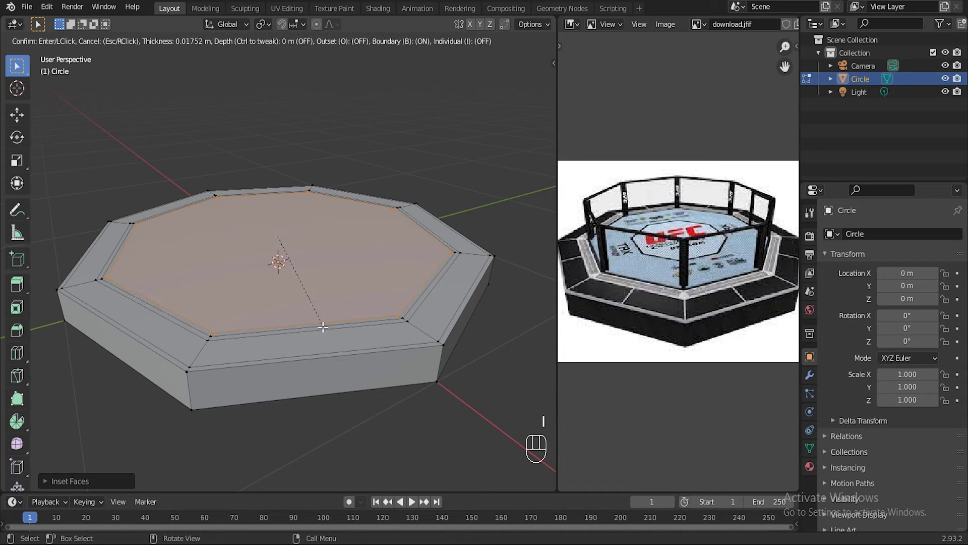
click(322, 327)
key(i)
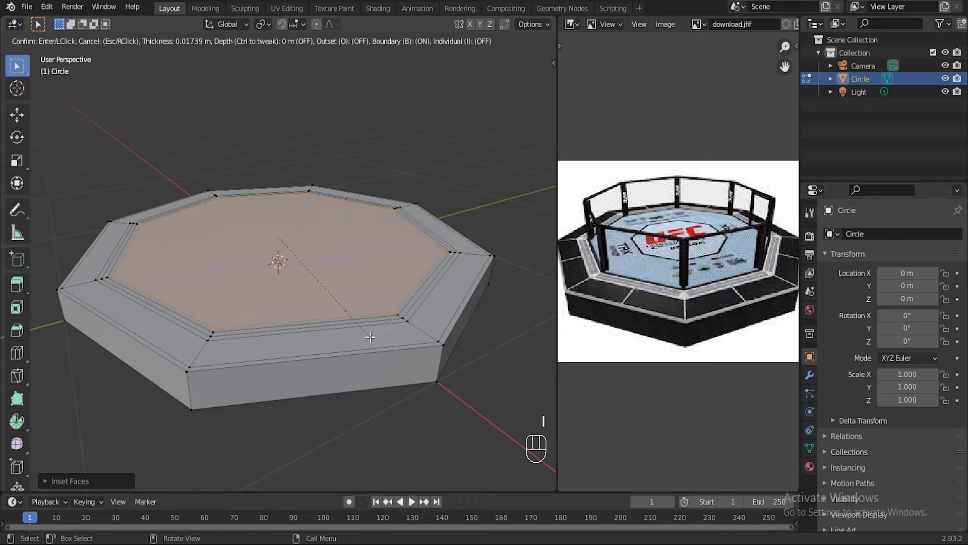
click(369, 337)
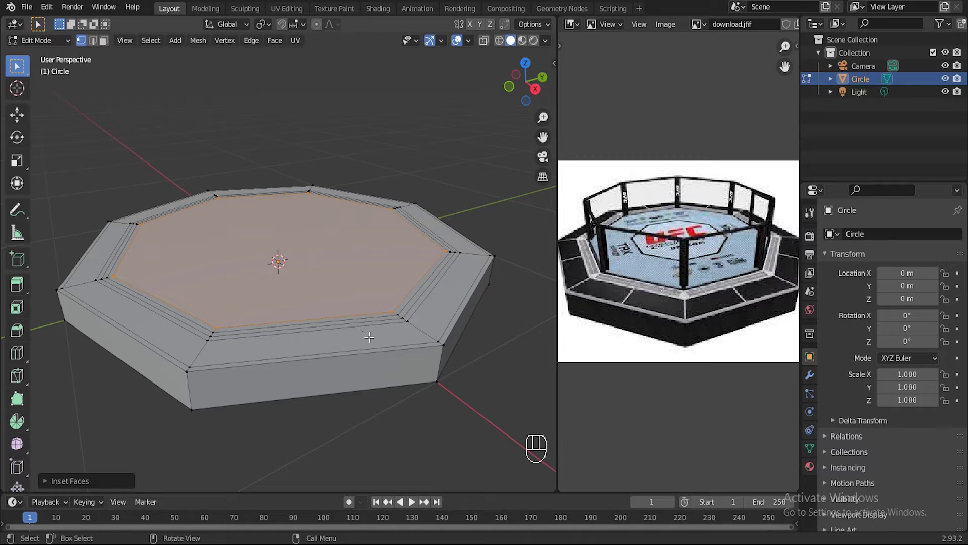
scroll(369, 229, down, 2)
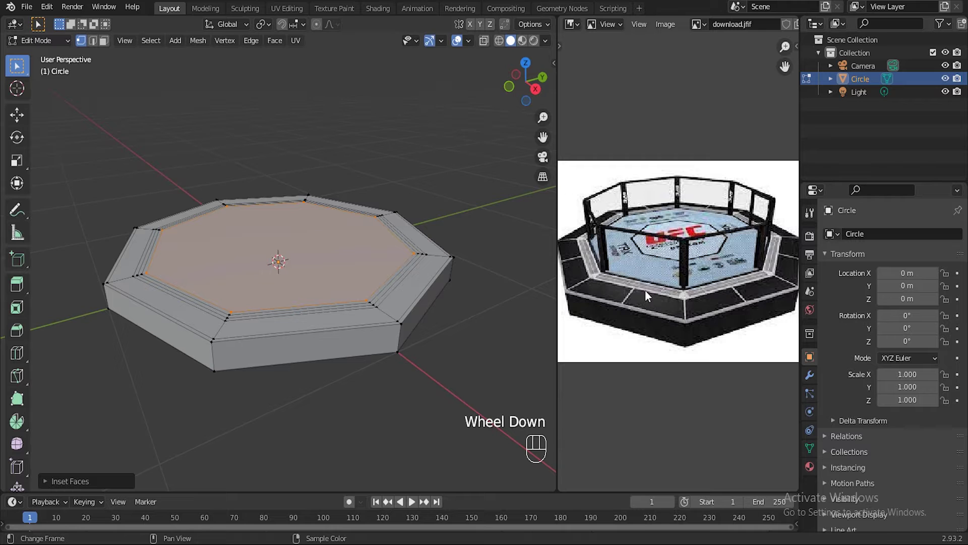
scroll(372, 255, up, 2)
shift+middle_drag(372, 255, 387, 272)
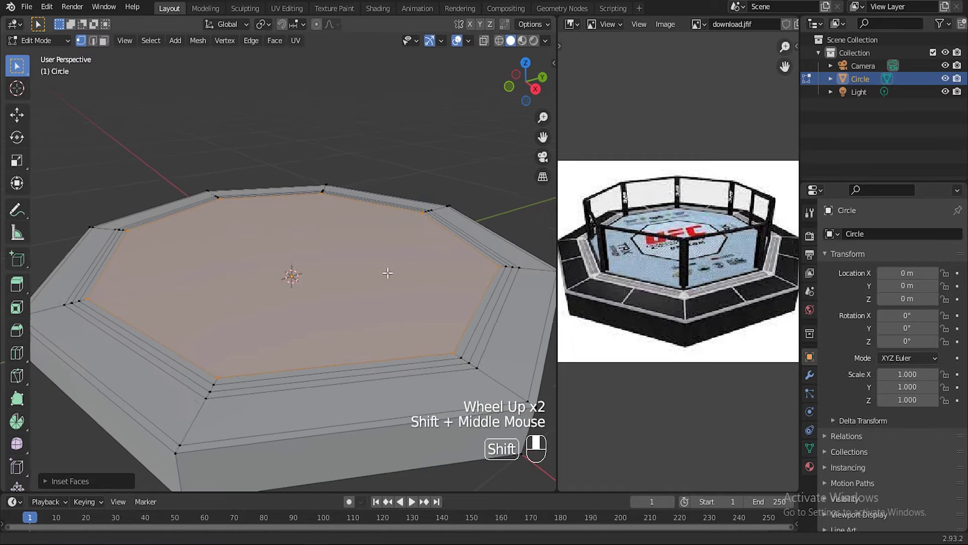
scroll(369, 278, down, 1)
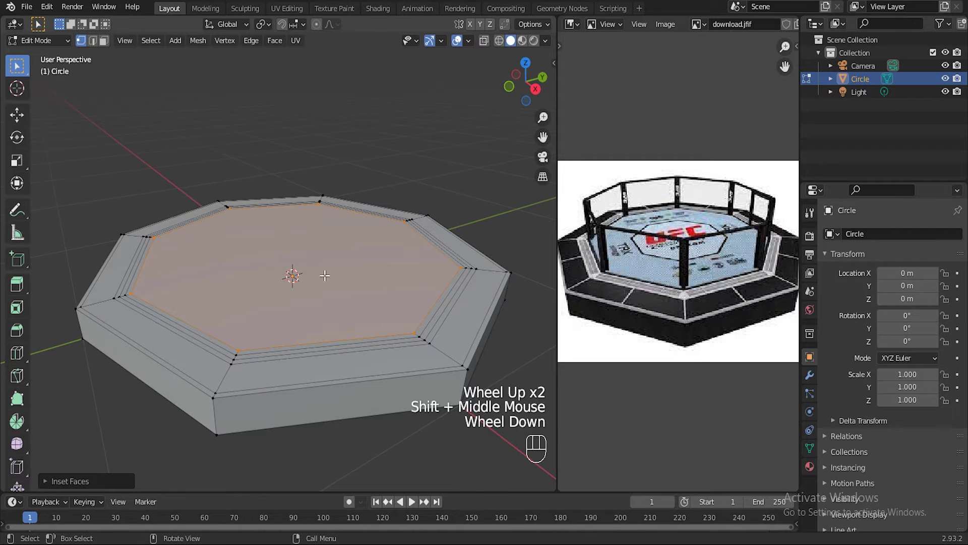
key(e)
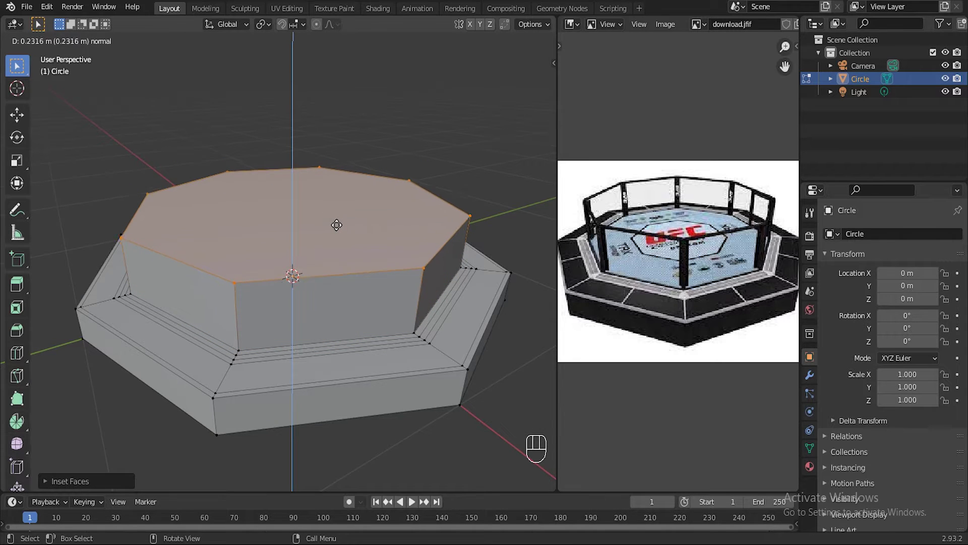
click(336, 225)
scroll(365, 315, down, 2)
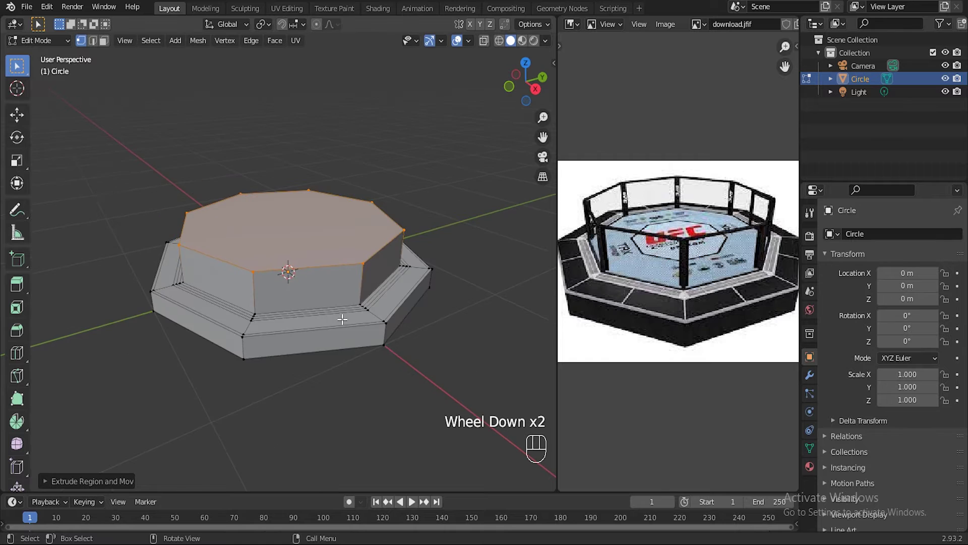
scroll(365, 316, up, 2)
middle_drag(365, 316, 341, 304)
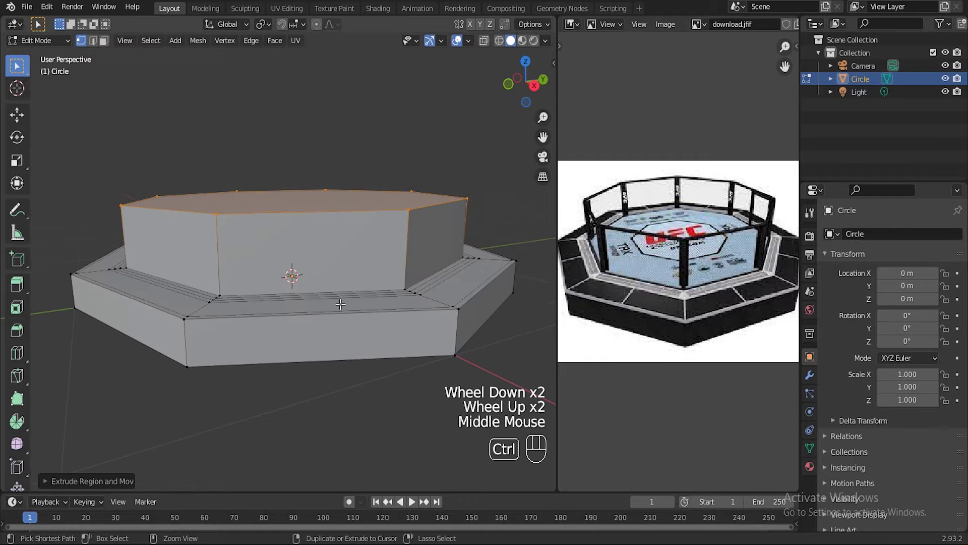
key(ctrl+z)
Step: Extrude the platform's innermost top face upward by about 0.35 m and delete the raised top face, forming an open octagonal wall
key(e)
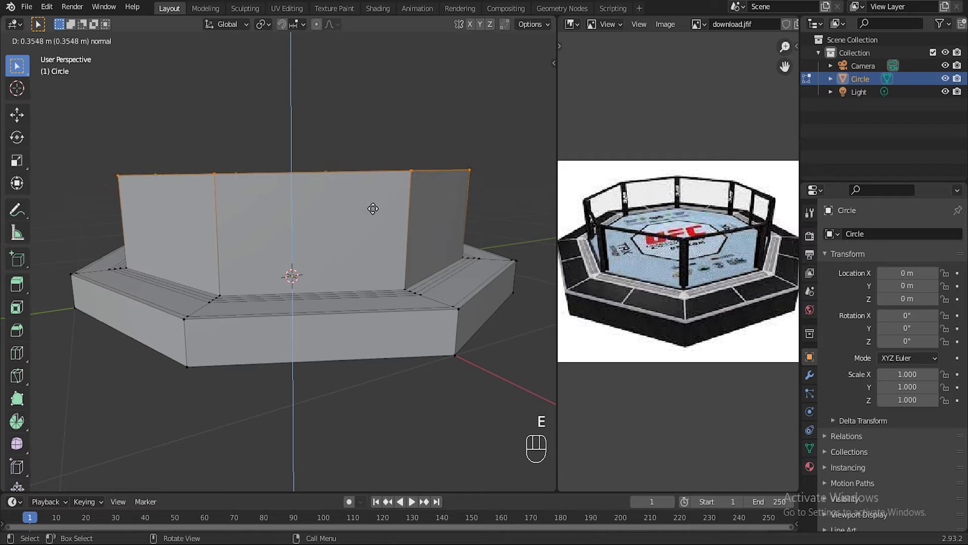
click(373, 212)
scroll(393, 285, down, 2)
middle_drag(393, 285, 410, 308)
scroll(405, 298, up, 1)
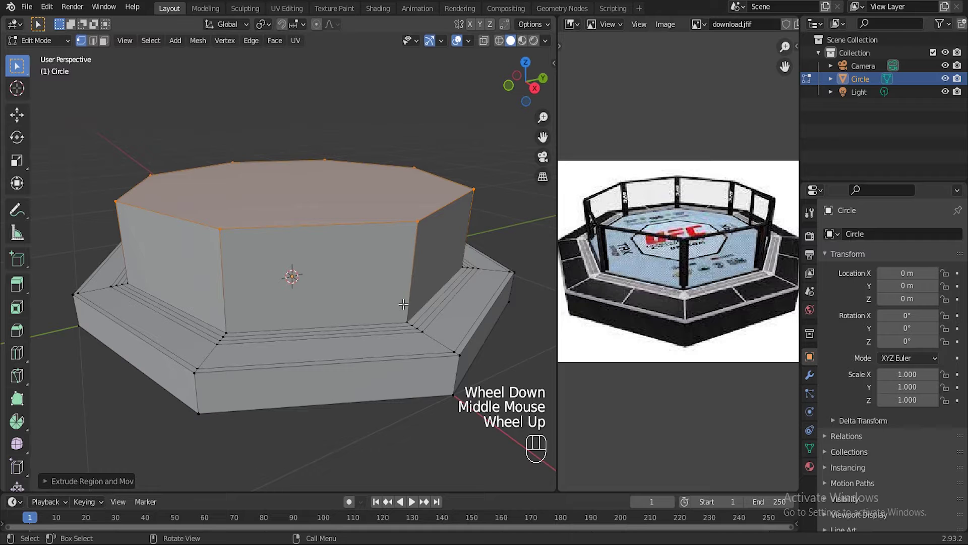
key(x)
click(352, 335)
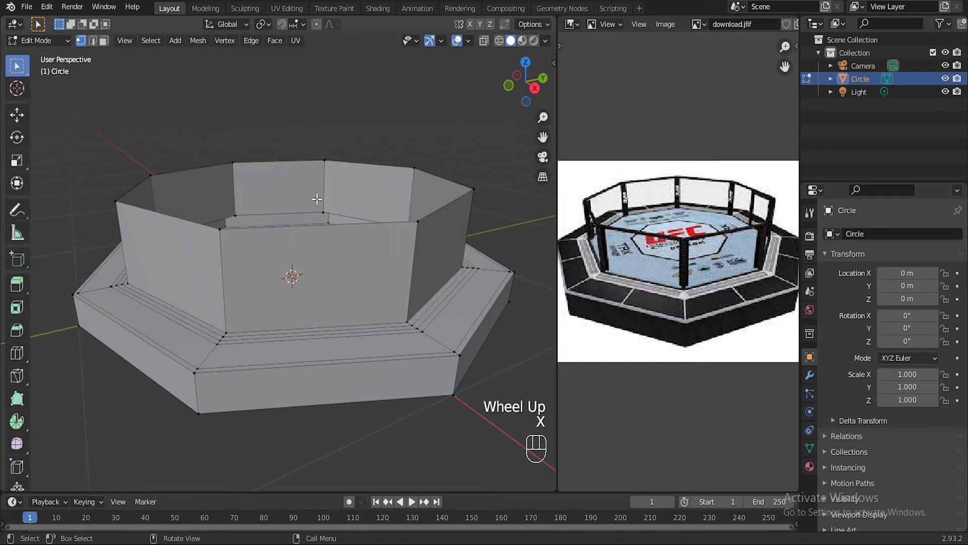
Step: Select the edge loop along the base of the octagonal wall and fill it with a floor face
scroll(317, 199, down, 2)
mouse_move(359, 225)
middle_down()
mouse_move(372, 238)
mouse_move(376, 225)
middle_up()
scroll(373, 240, up, 1)
alt+shift+click(309, 171)
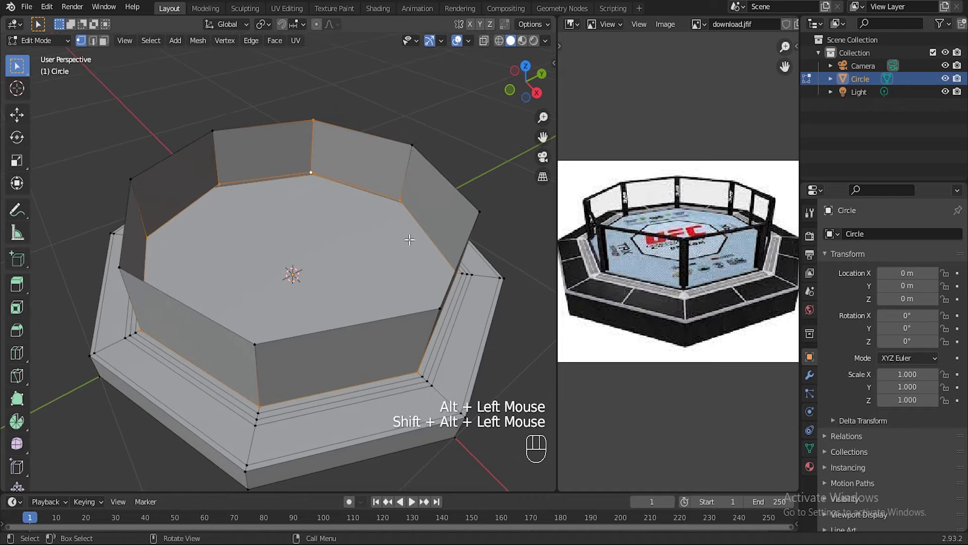
scroll(392, 234, down, 2)
middle_drag(392, 235, 332, 209)
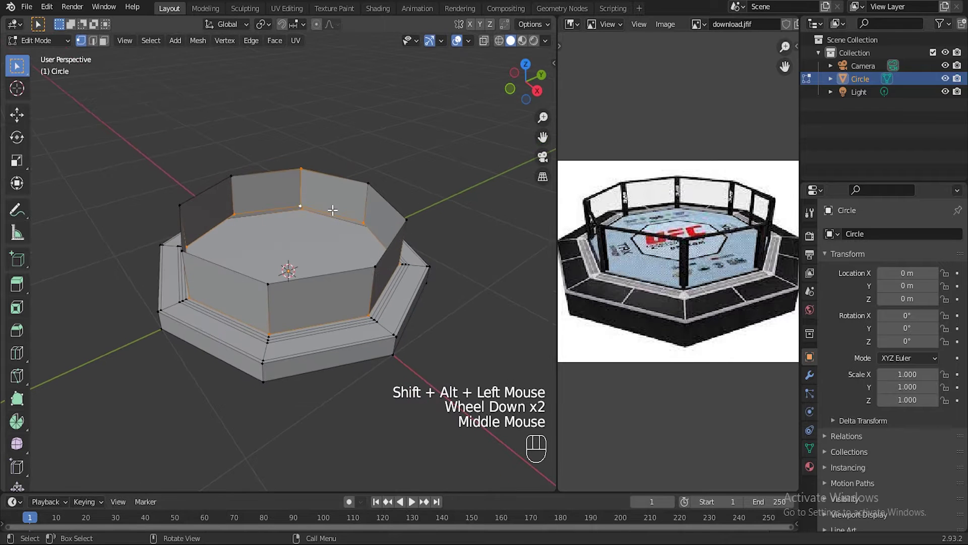
click(359, 220)
alt+click(359, 221)
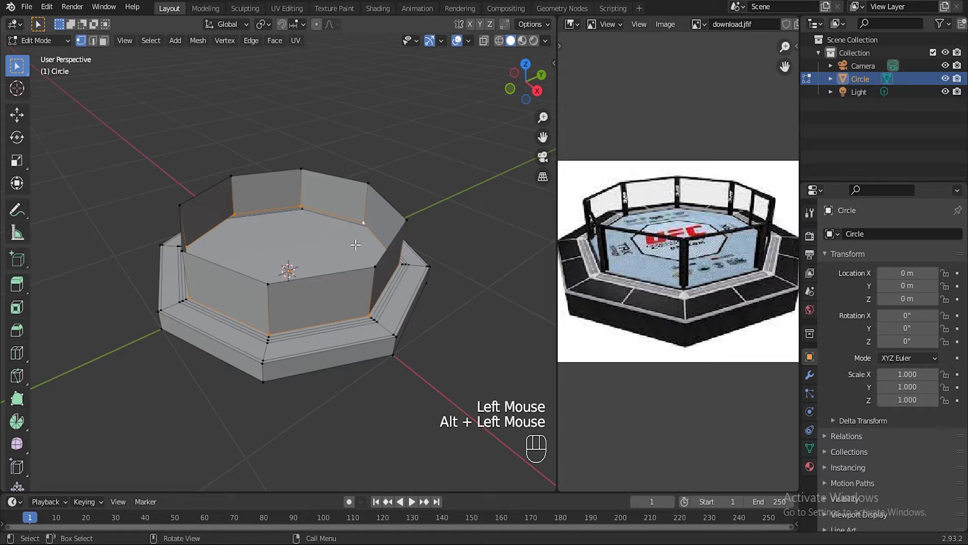
scroll(356, 244, up, 2)
shift+middle_drag(353, 242, 349, 263)
key(f)
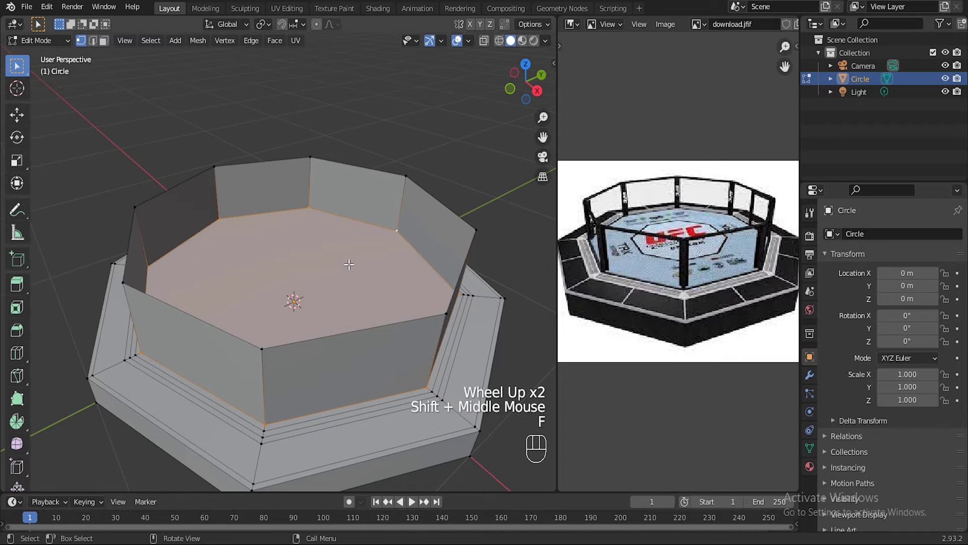
Step: Examine the walled platform's overall shape in Object Mode
scroll(360, 288, down, 3)
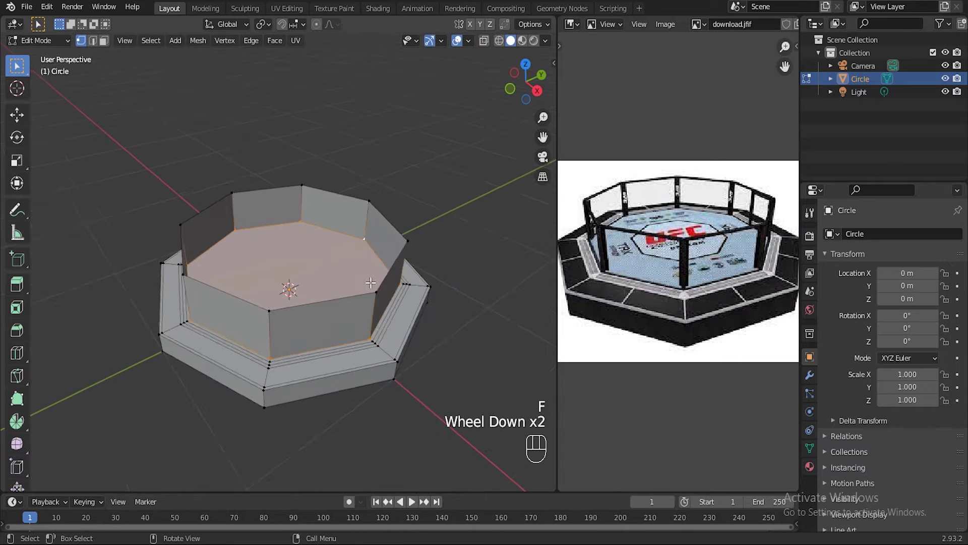
scroll(365, 288, up, 3)
key(Tab)
scroll(364, 288, down, 1)
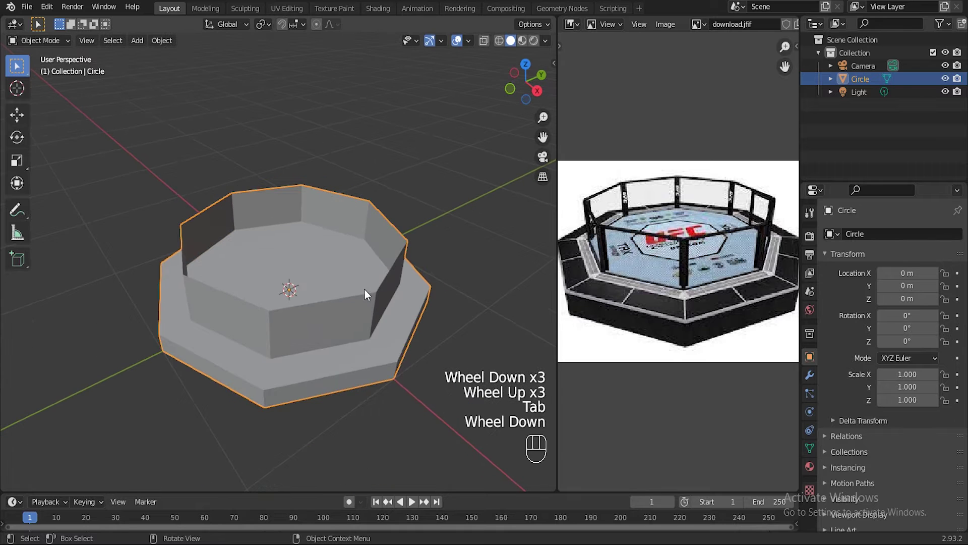
middle_drag(364, 288, 382, 236)
scroll(305, 265, up, 2)
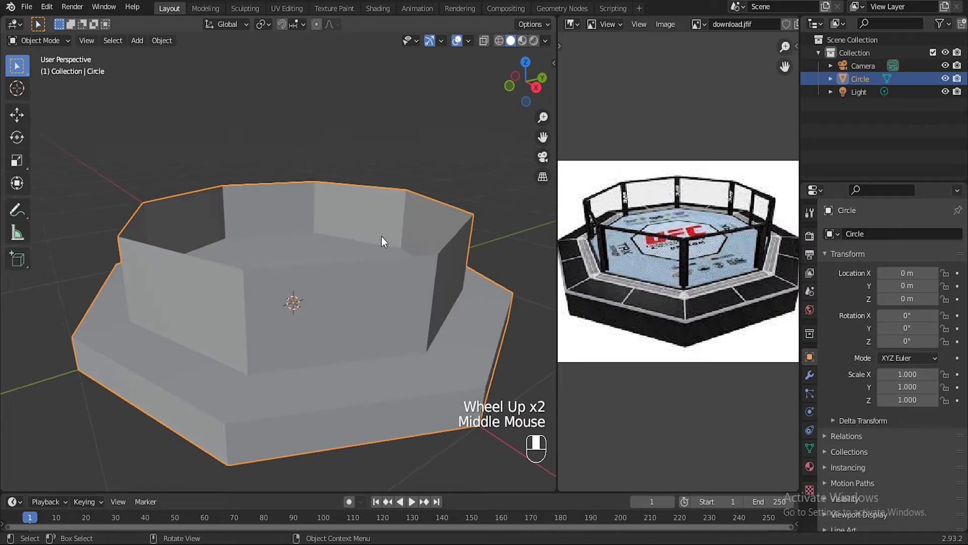
scroll(376, 250, down, 1)
scroll(363, 242, up, 2)
Step: Return to editing the platform mesh with face selection active and the front wall panel selected
key(Tab)
scroll(354, 232, down, 1)
middle_drag(361, 205, 381, 203)
click(359, 203)
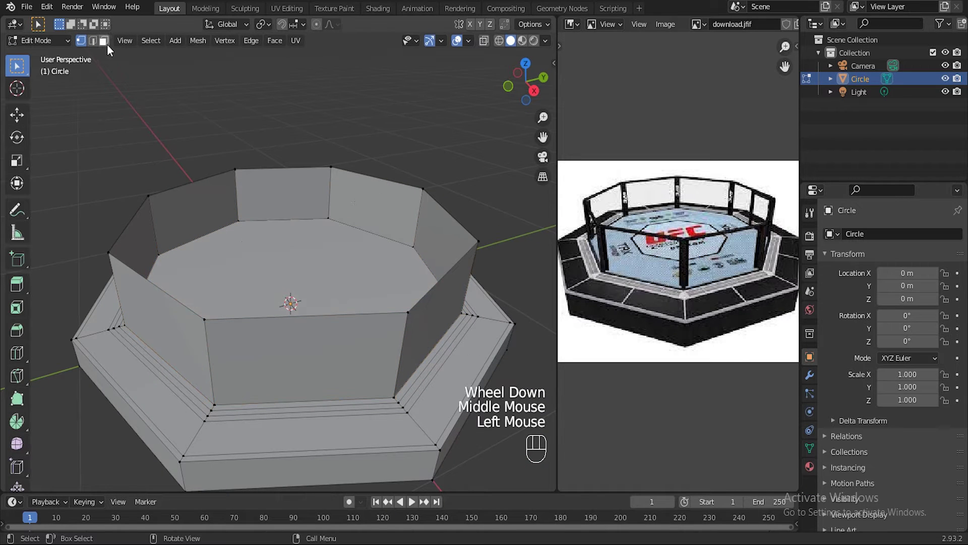
click(81, 40)
key(shift)
key(Tab)
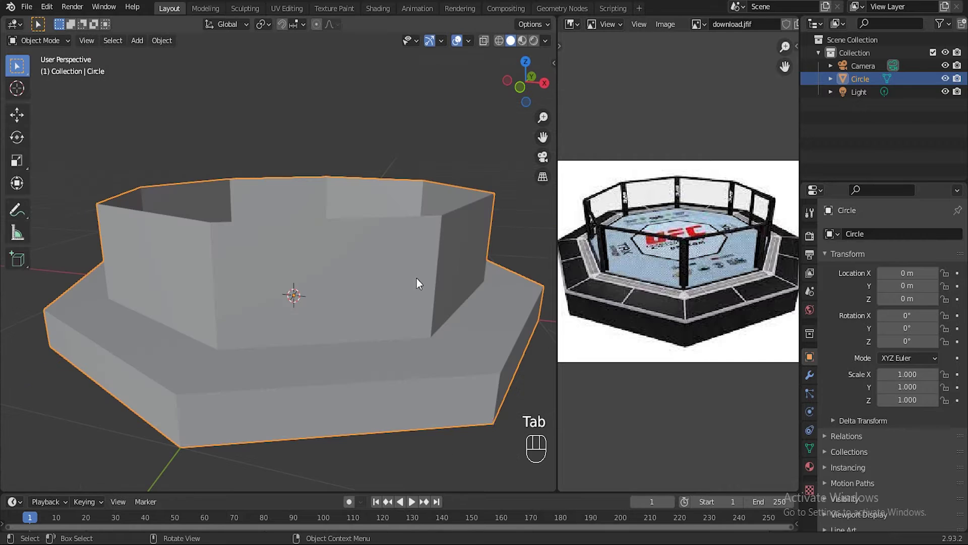
click(440, 254)
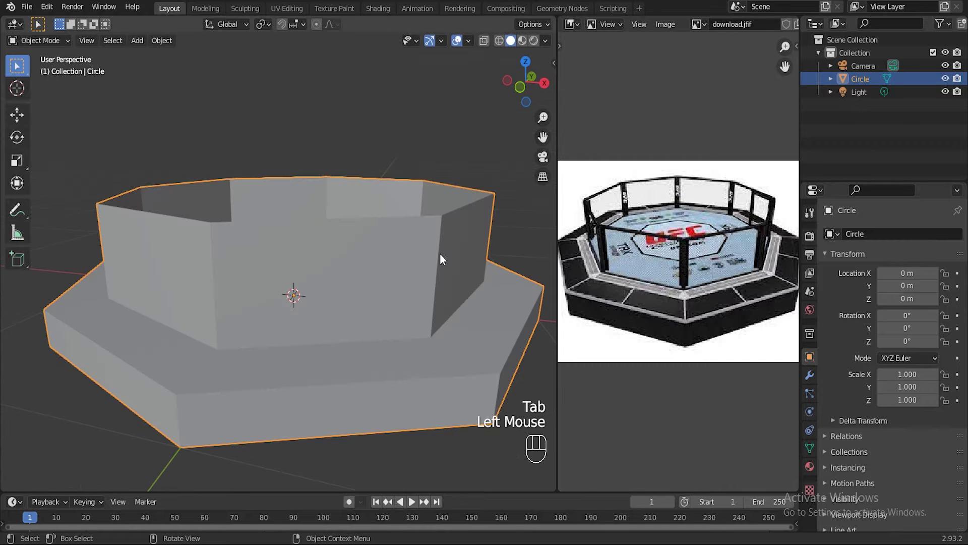
key(Tab)
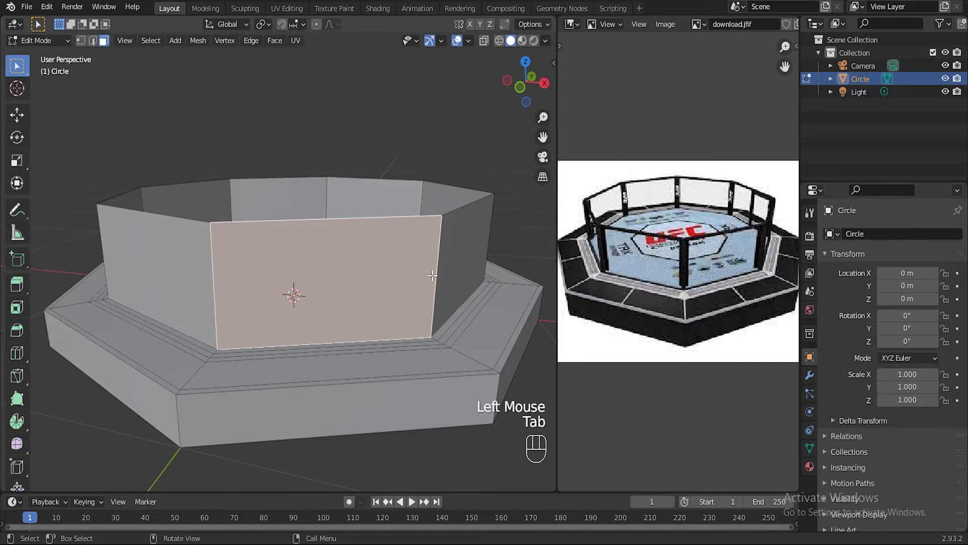
Step: Add the remaining wall panels to the selection and separate all eight into their own object
middle_drag(446, 222, 444, 231)
shift+click(444, 232)
shift+click(398, 194)
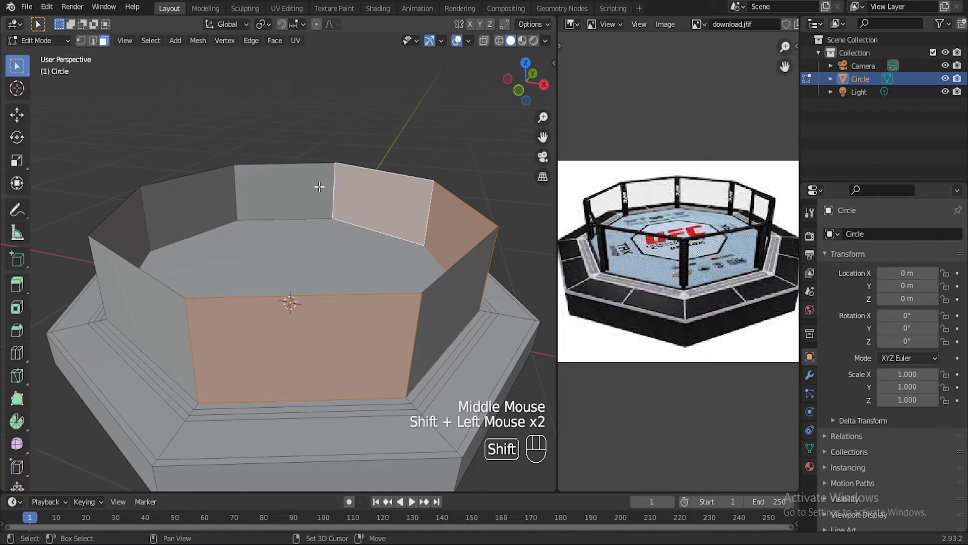
shift+click(282, 191)
shift+click(218, 201)
shift+click(136, 238)
shift+click(127, 296)
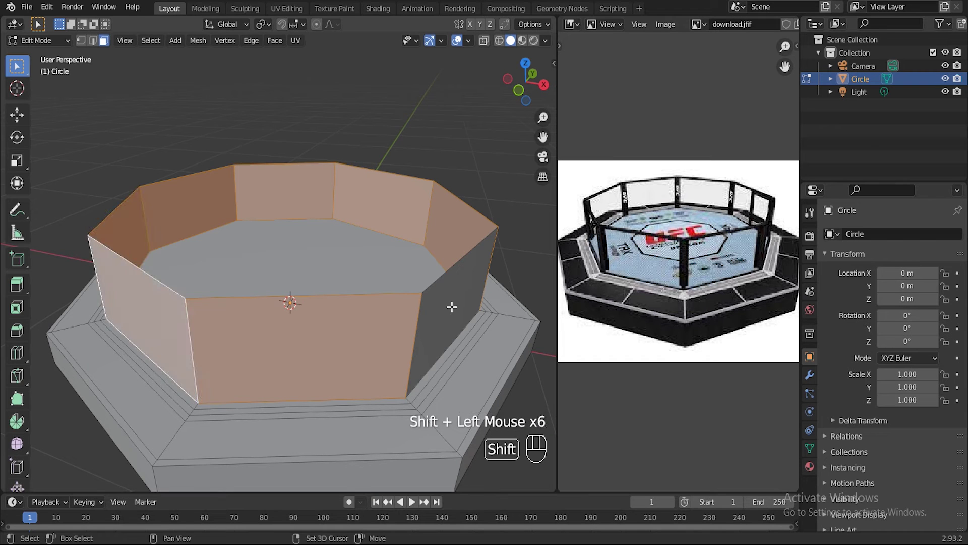
shift+click(458, 322)
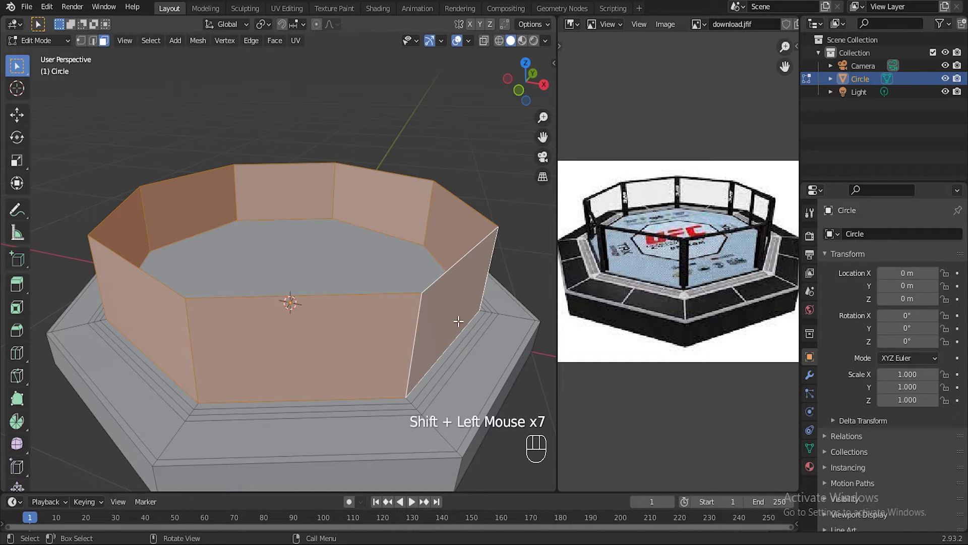
key(p)
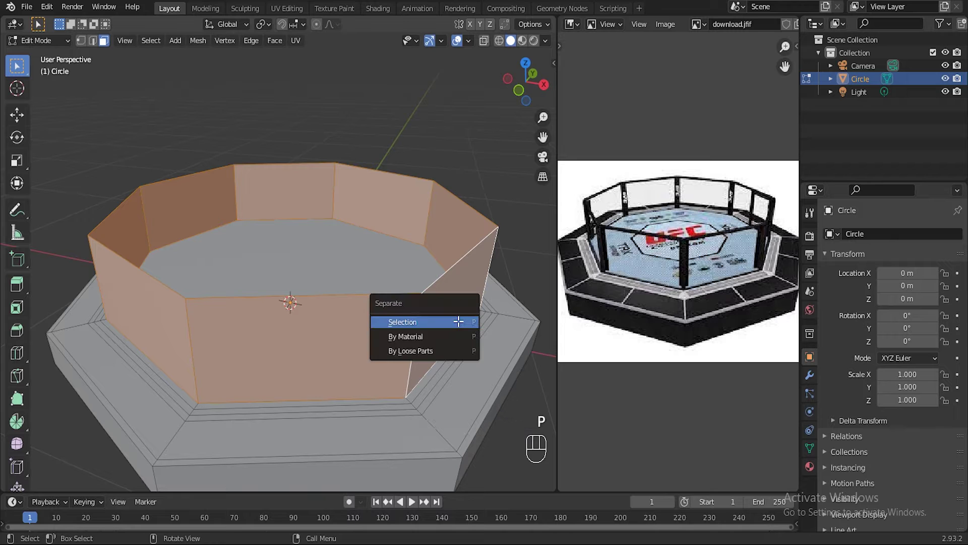
click(458, 321)
key(Tab)
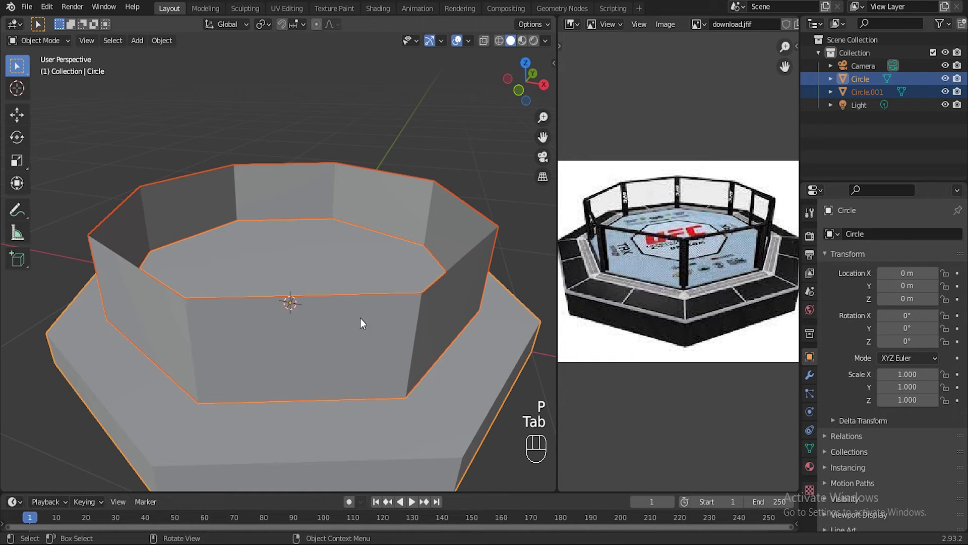
Step: Check that the wall and the platform can be selected and moved as separate objects
scroll(354, 301, down, 3)
click(402, 300)
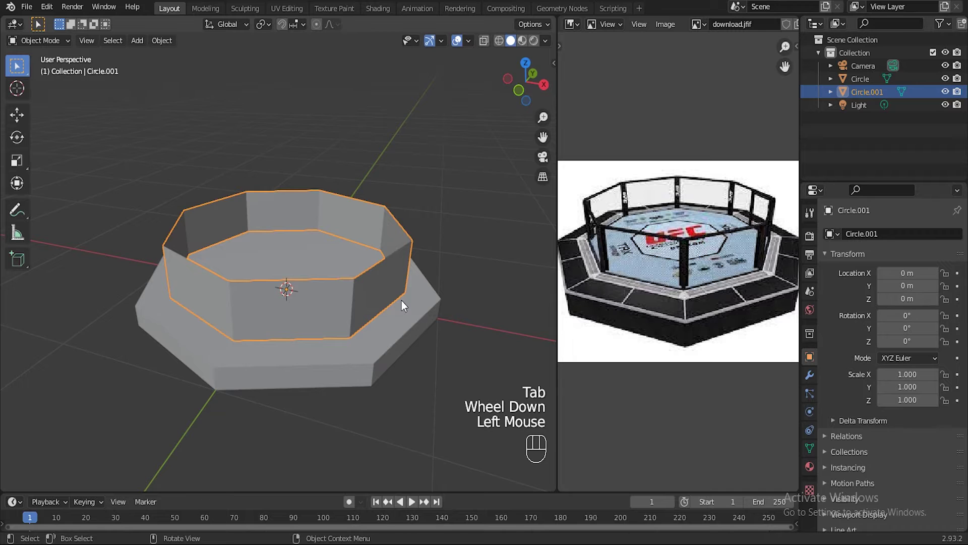
key(g)
right_click(429, 223)
click(331, 281)
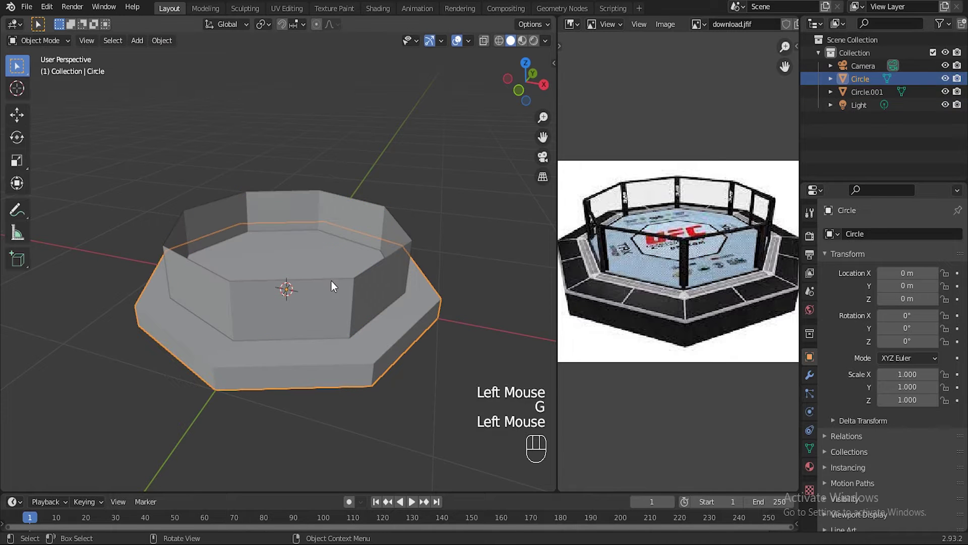
Step: Add a vertical loop cut to the wall object's front panel, slid slightly left of the panel's centre
click(358, 332)
scroll(378, 300, up, 2)
middle_drag(379, 302, 380, 280)
key(Tab)
click(346, 290)
scroll(346, 297, down, 2)
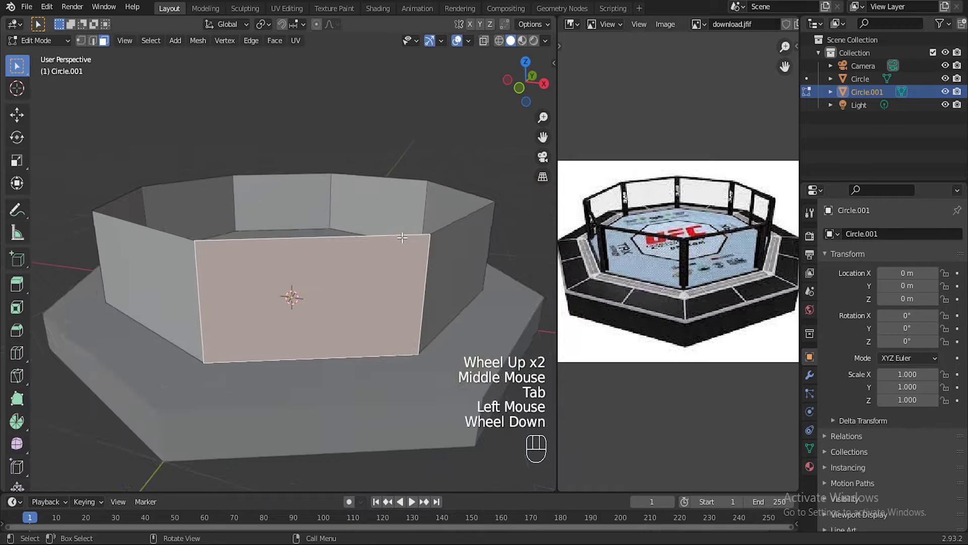
scroll(345, 320, up, 2)
key(ctrl+r)
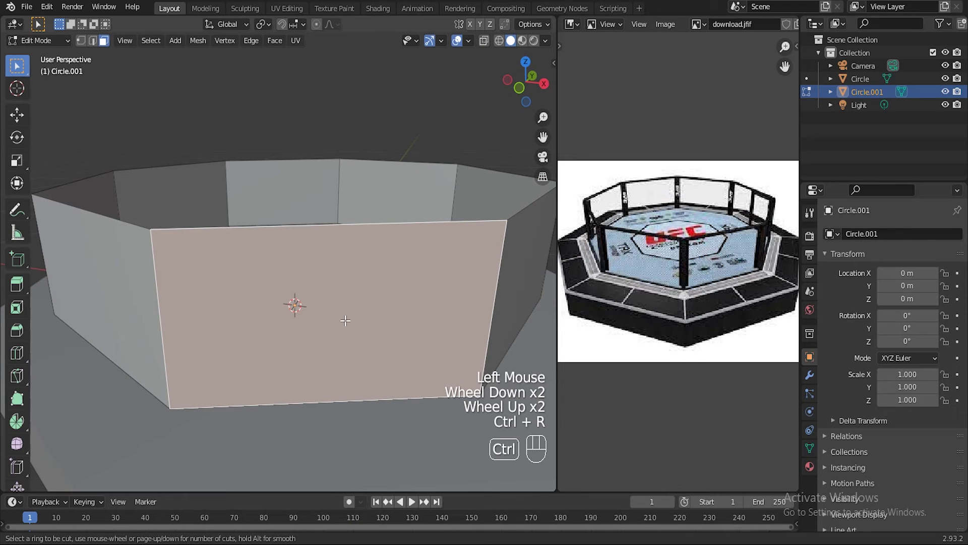
click(403, 244)
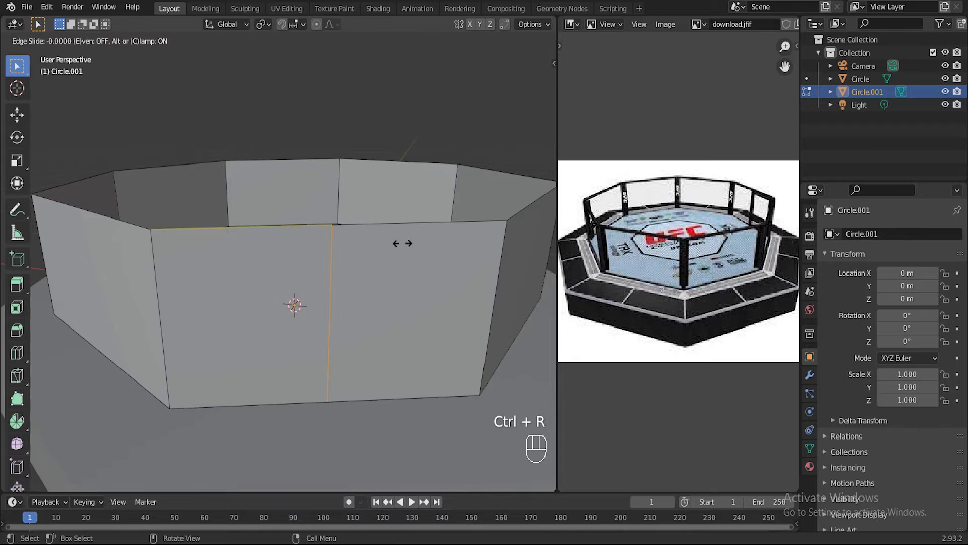
click(353, 246)
scroll(329, 303, down, 2)
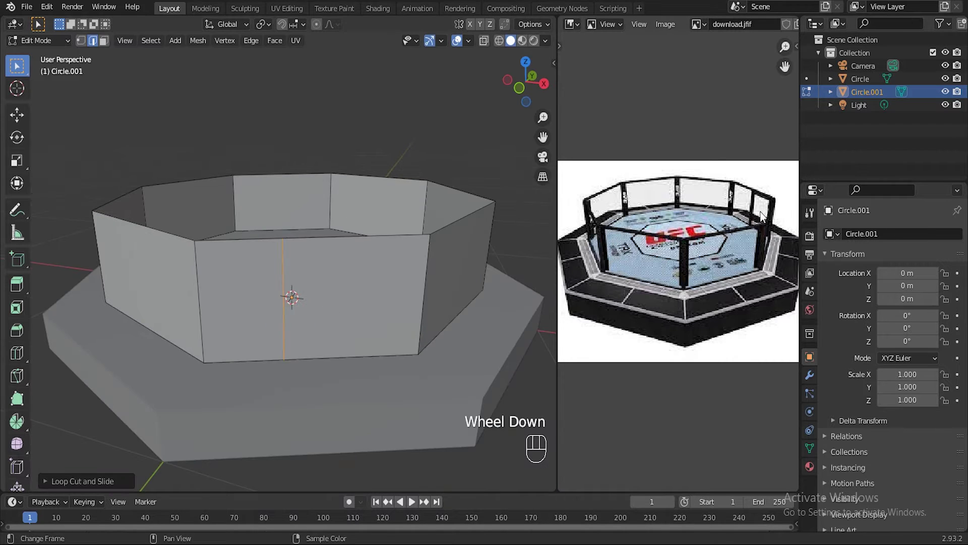
scroll(386, 238, down, 1)
middle_drag(386, 238, 378, 251)
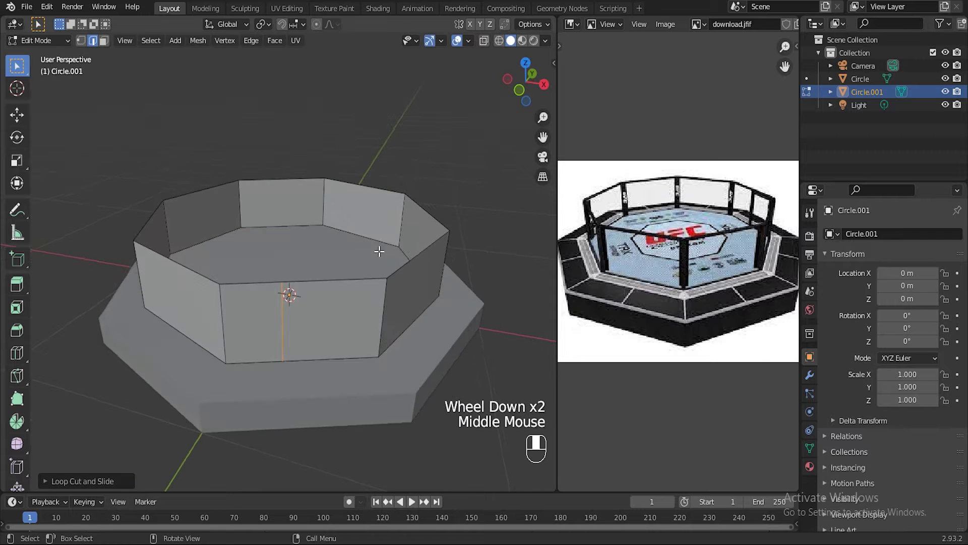
scroll(361, 322, up, 1)
shift+middle_drag(361, 333, 373, 265)
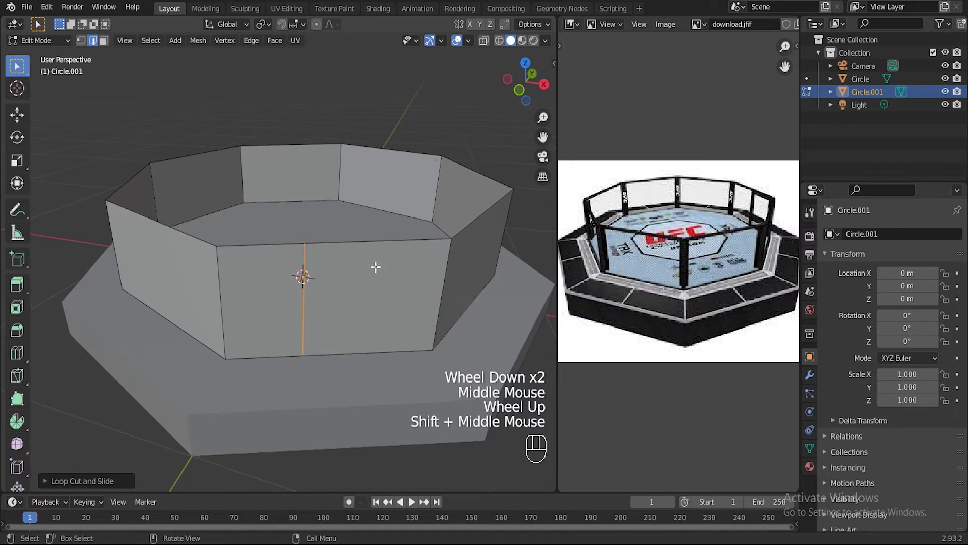
scroll(353, 296, up, 1)
scroll(346, 297, down, 1)
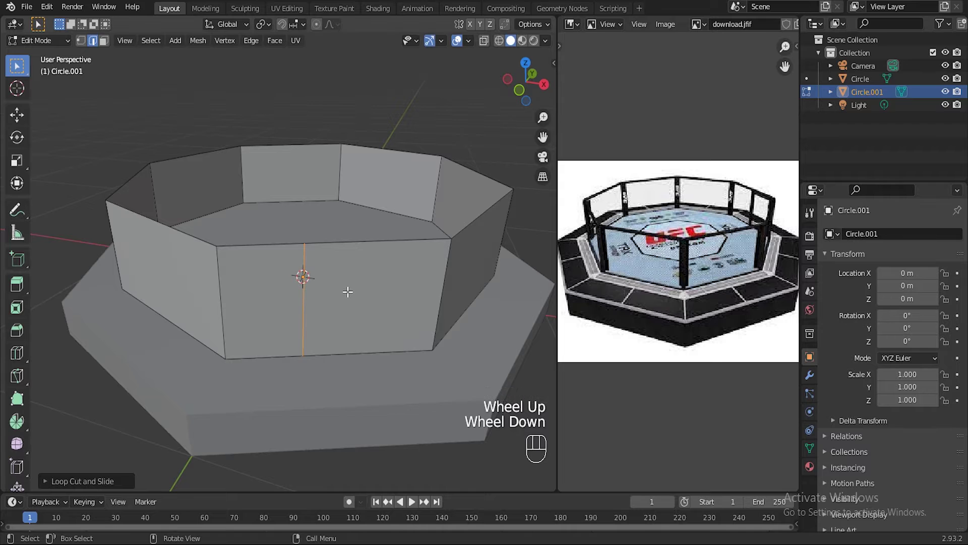
key(Tab)
key(Tab)
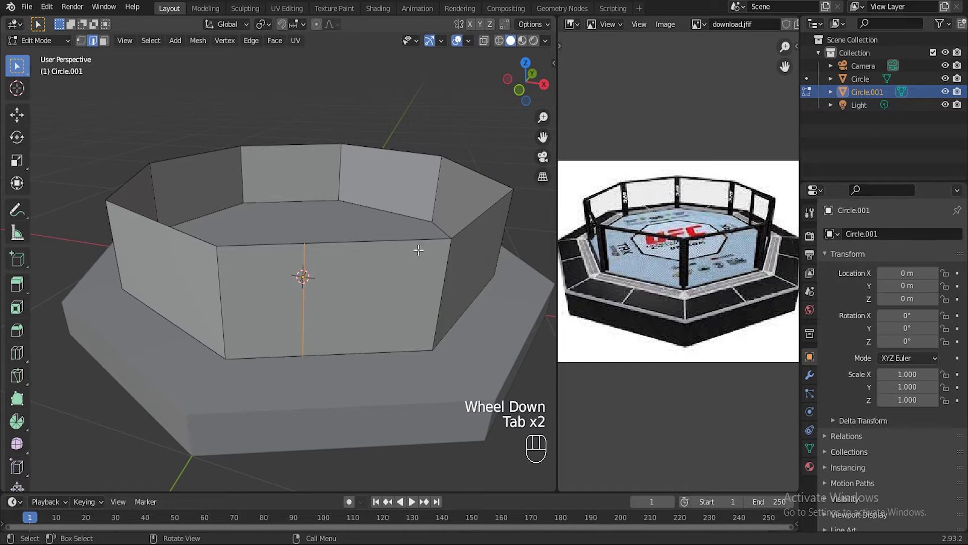
Step: Inset the narrower left face of the split front wall panel to leave a thin border frame
click(377, 278)
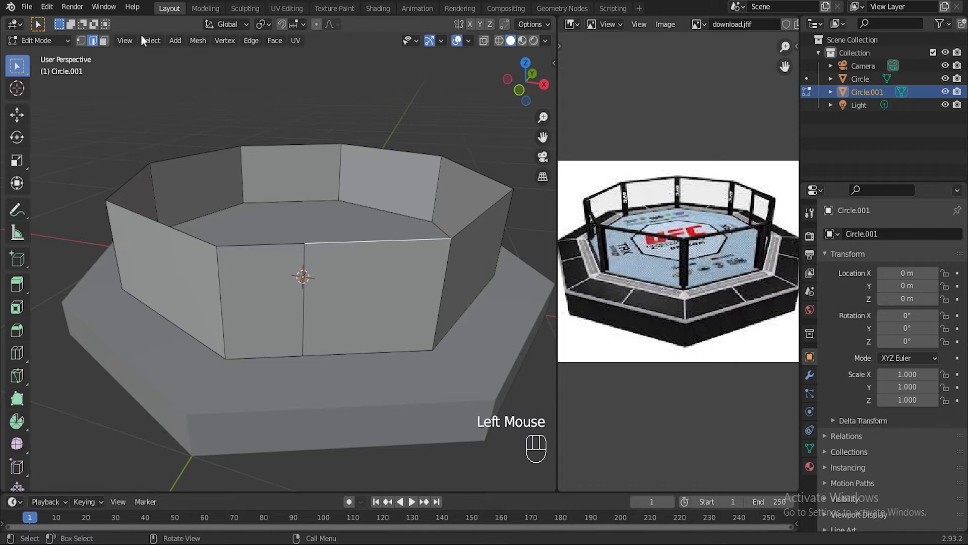
click(103, 40)
click(277, 331)
scroll(359, 305, up, 2)
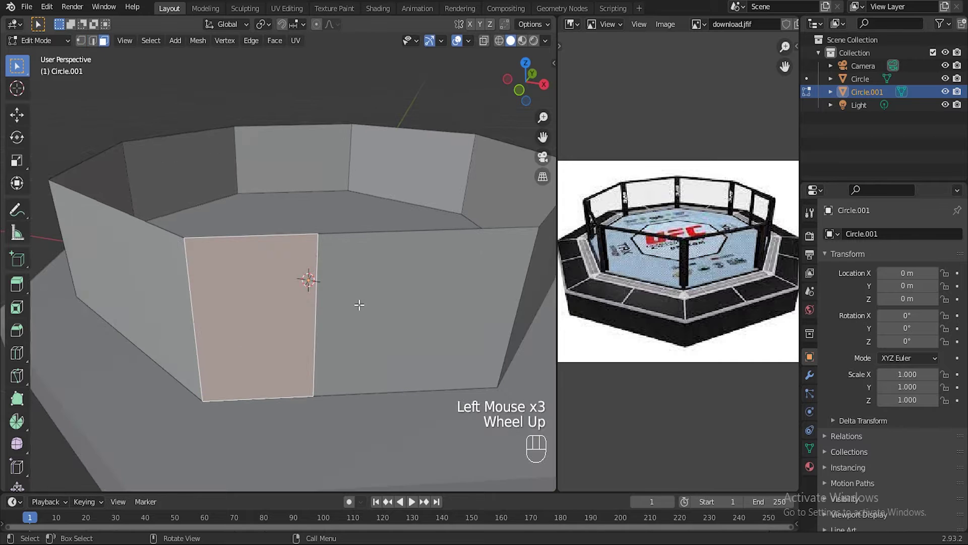
key(i)
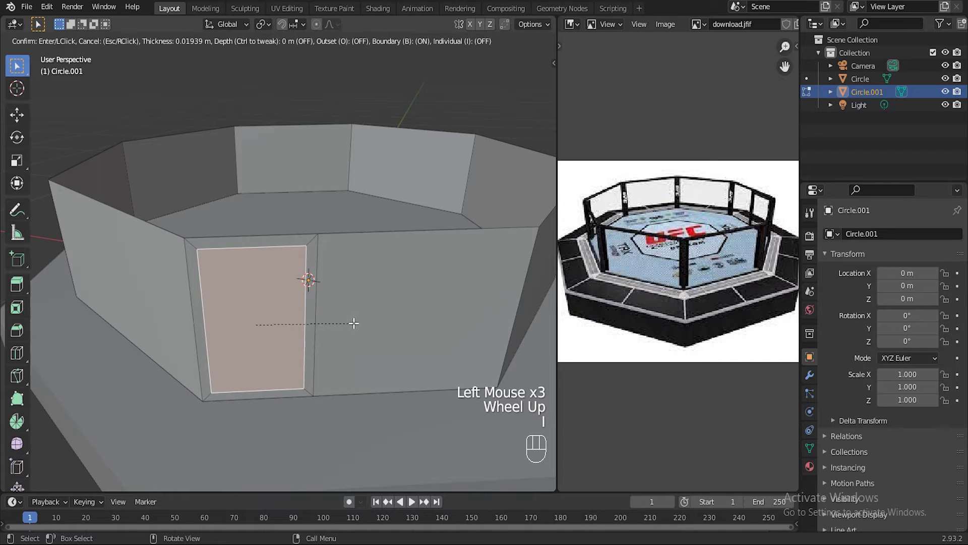
click(356, 324)
Step: Inset the wider right face of the front panel by about 0.009 m, and the adjacent wall panel to a matching border
click(385, 320)
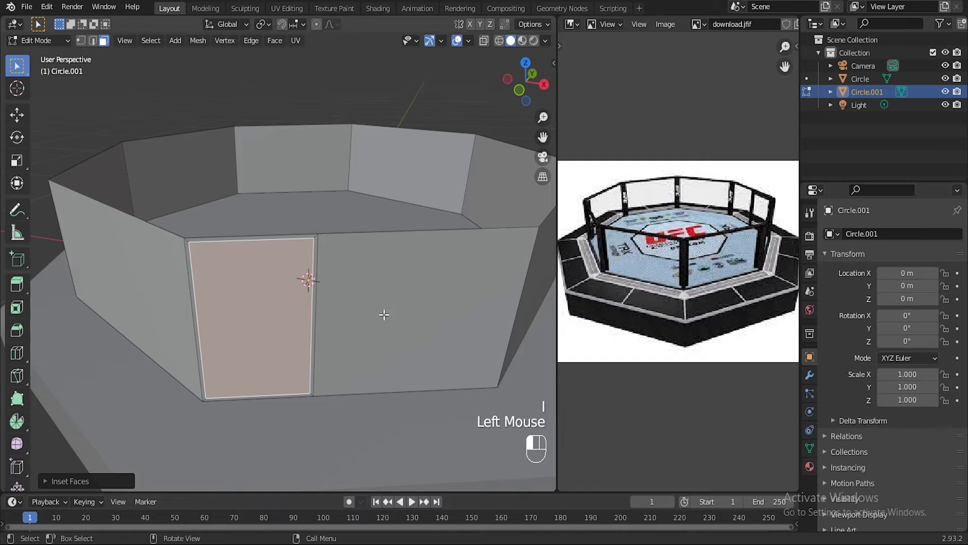
key(i)
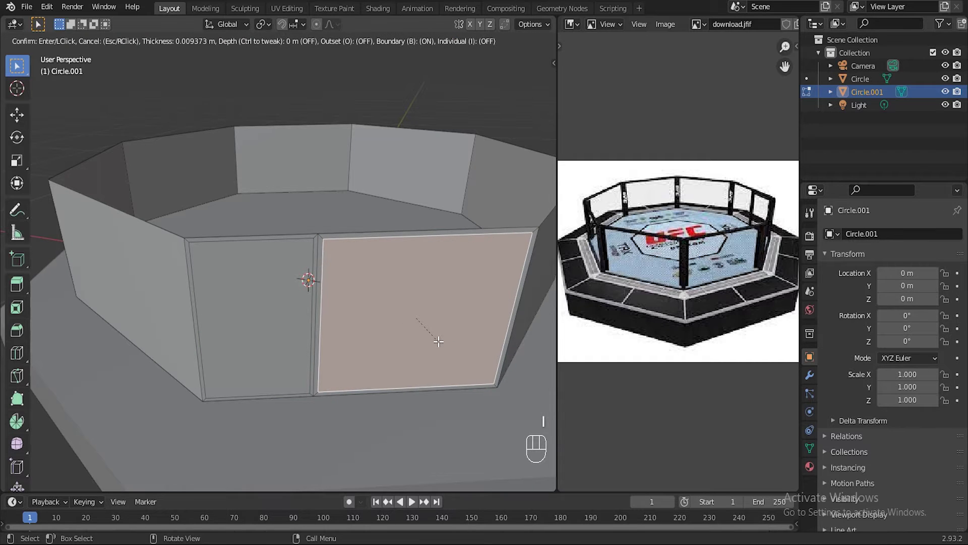
click(436, 341)
middle_drag(421, 287, 355, 289)
key(i)
click(416, 270)
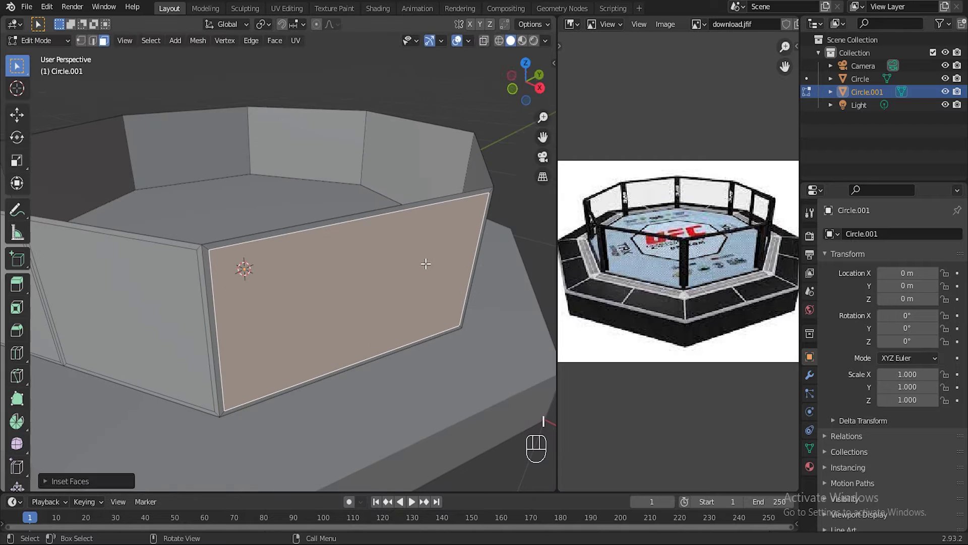
Step: Inset the next wall panels around the ring, one at a time, with thin borders about 0.009 m thick
middle_drag(426, 263, 359, 275)
click(357, 263)
scroll(357, 264, up, 1)
middle_drag(369, 336, 368, 317)
key(i)
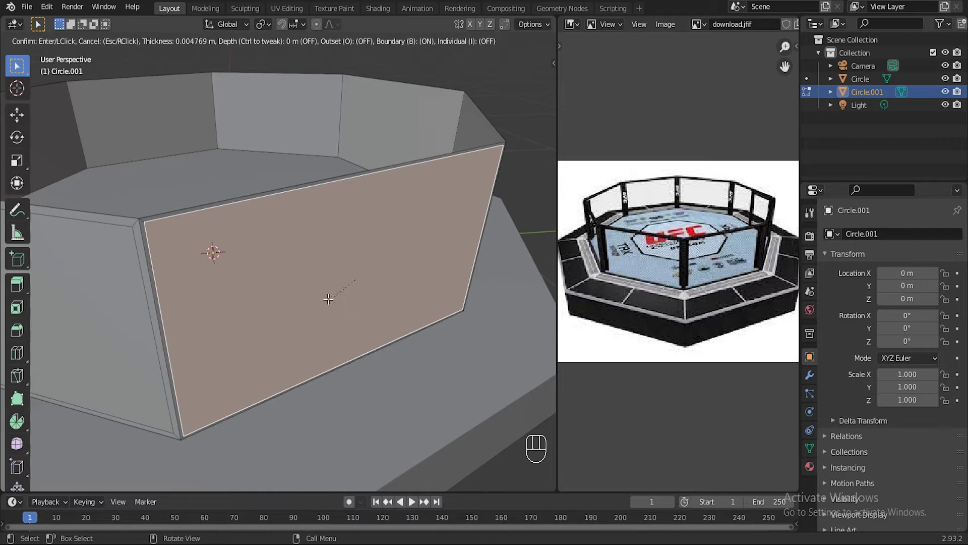
click(389, 222)
shift+middle_drag(389, 223, 334, 166)
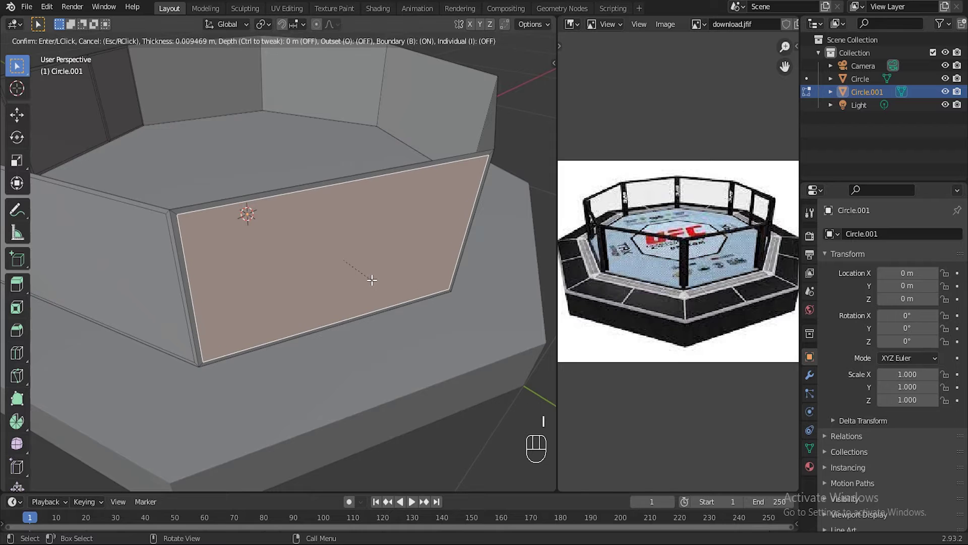
middle_drag(372, 279, 369, 301)
click(377, 295)
Step: Inset the remaining wall panels individually so every side of the octagon has a matching thin border
click(316, 289)
scroll(342, 291, down, 2)
key(i)
click(406, 322)
click(370, 301)
key(i)
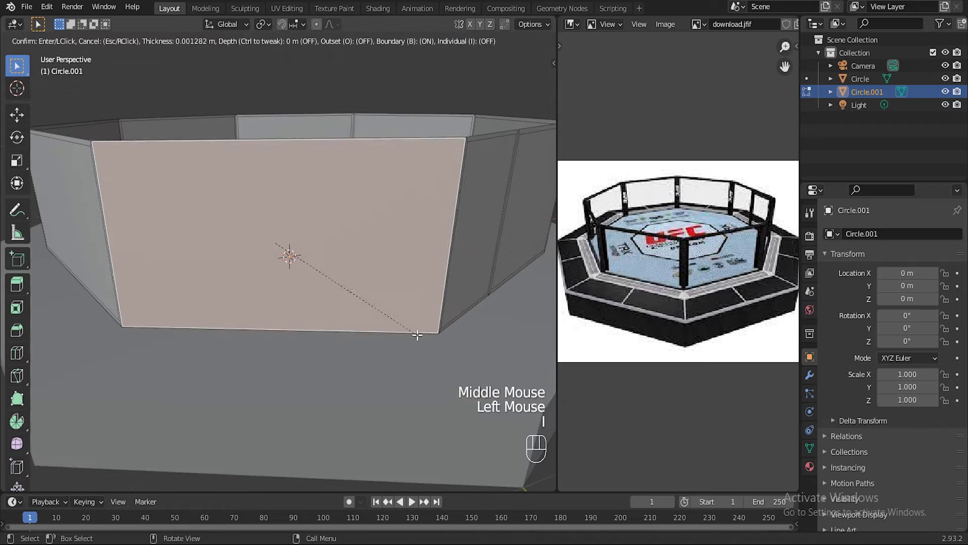
click(414, 330)
scroll(394, 253, down, 2)
middle_drag(393, 253, 406, 267)
scroll(410, 198, up, 2)
shift+middle_drag(410, 198, 389, 217)
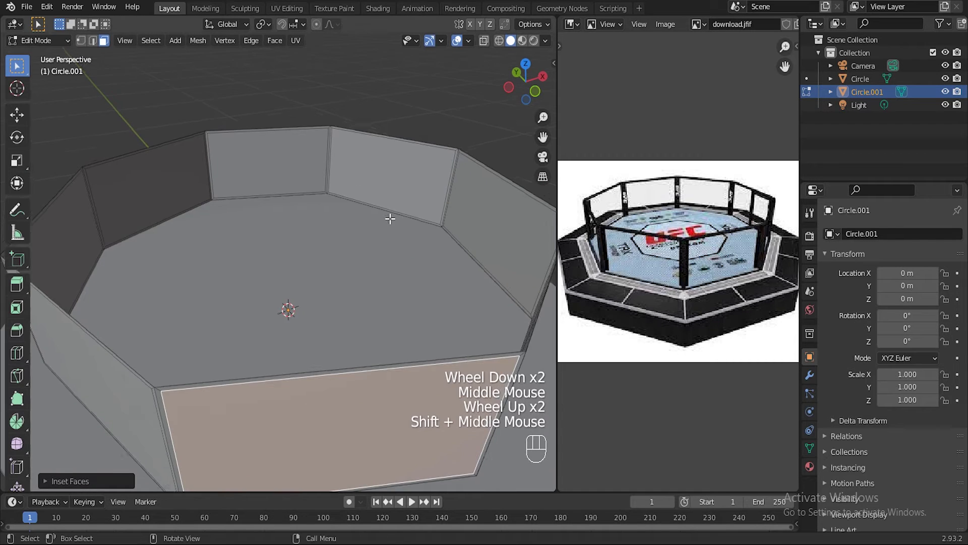
scroll(389, 216, down, 1)
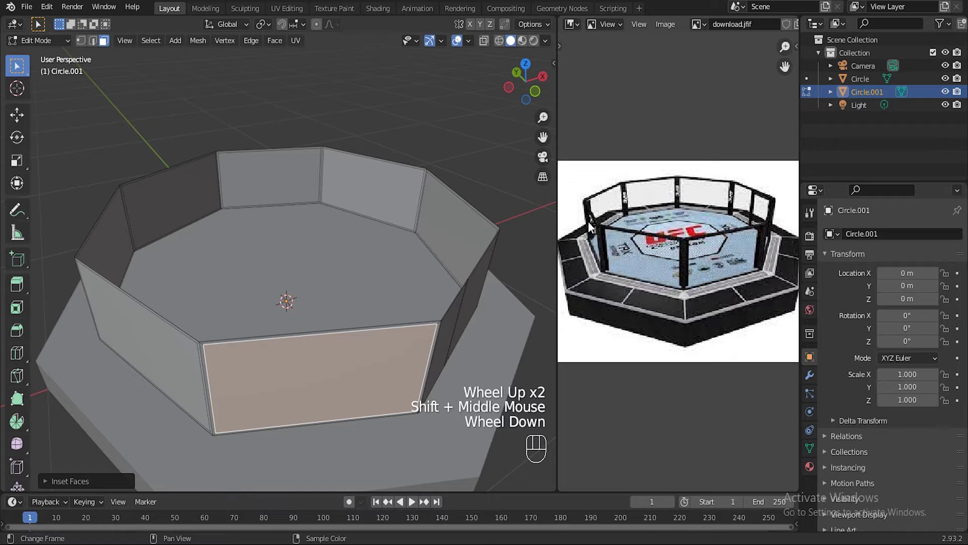
middle_drag(366, 291, 385, 251)
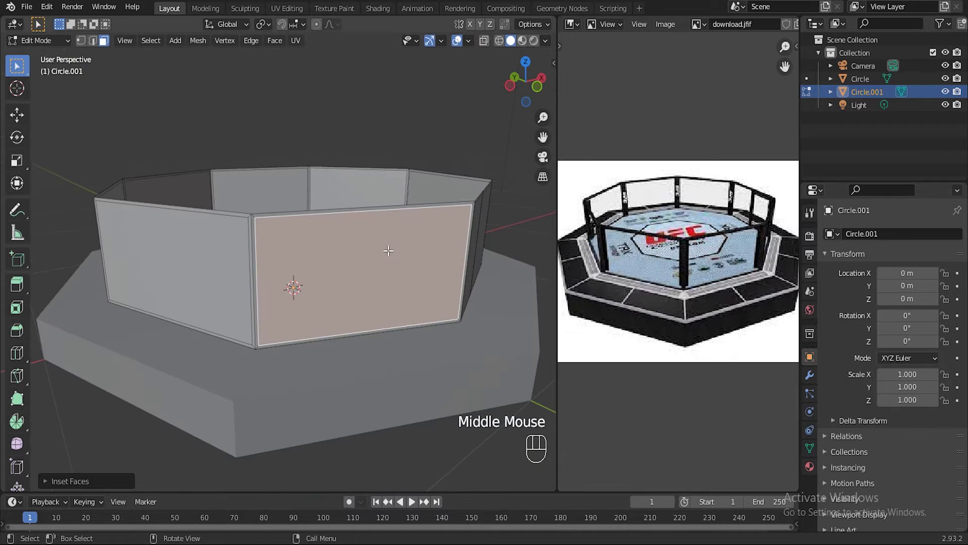
Step: Select all the inner inset faces around the wall, including both sections of the split panel, and separate them into their own object
scroll(389, 251, up, 1)
scroll(386, 252, down, 1)
click(193, 264)
click(354, 288)
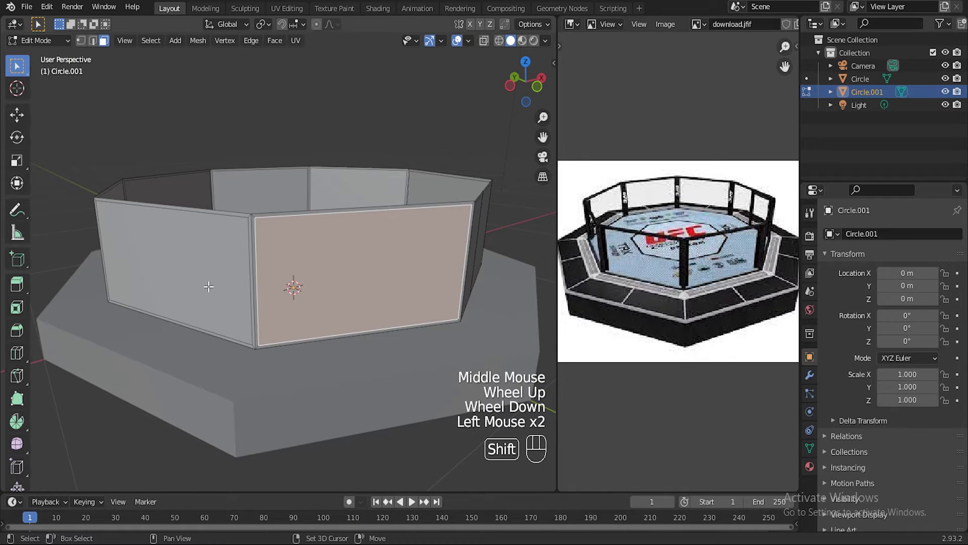
shift+click(208, 287)
middle_drag(356, 177, 355, 207)
shift+click(354, 202)
shift+click(270, 195)
shift+click(156, 230)
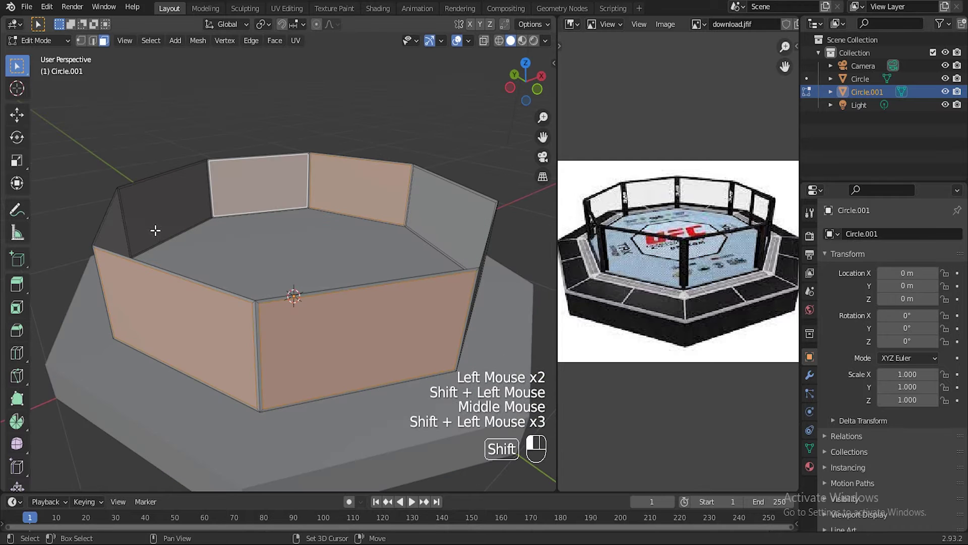
shift+click(117, 247)
shift+click(482, 241)
middle_drag(481, 240, 373, 320)
shift+click(329, 323)
shift+click(404, 307)
scroll(413, 217, down, 2)
scroll(384, 224, up, 1)
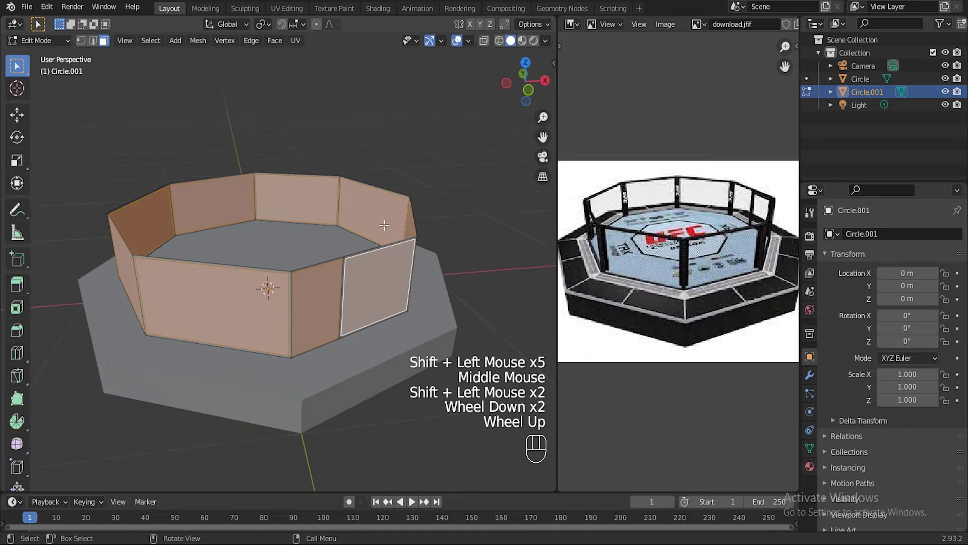
middle_drag(384, 225, 398, 240)
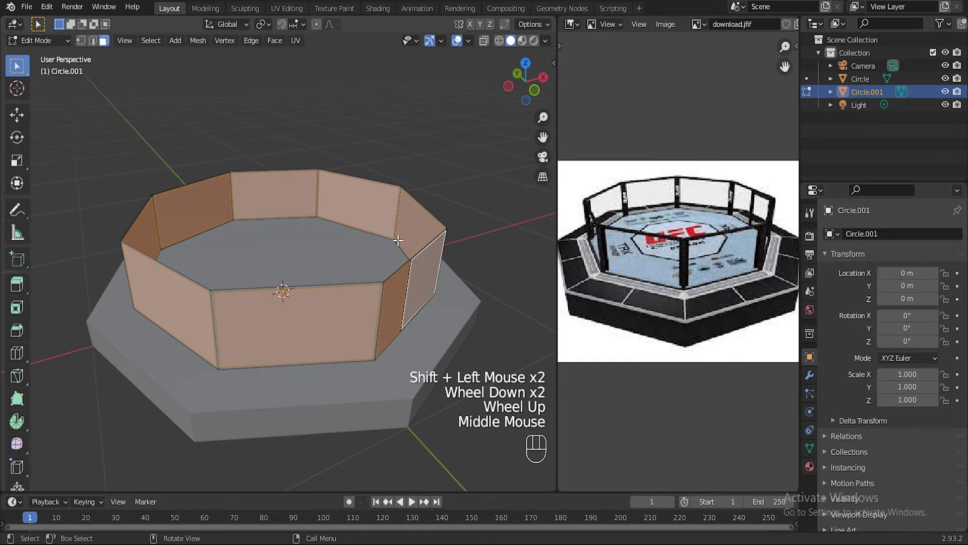
key(p)
click(355, 241)
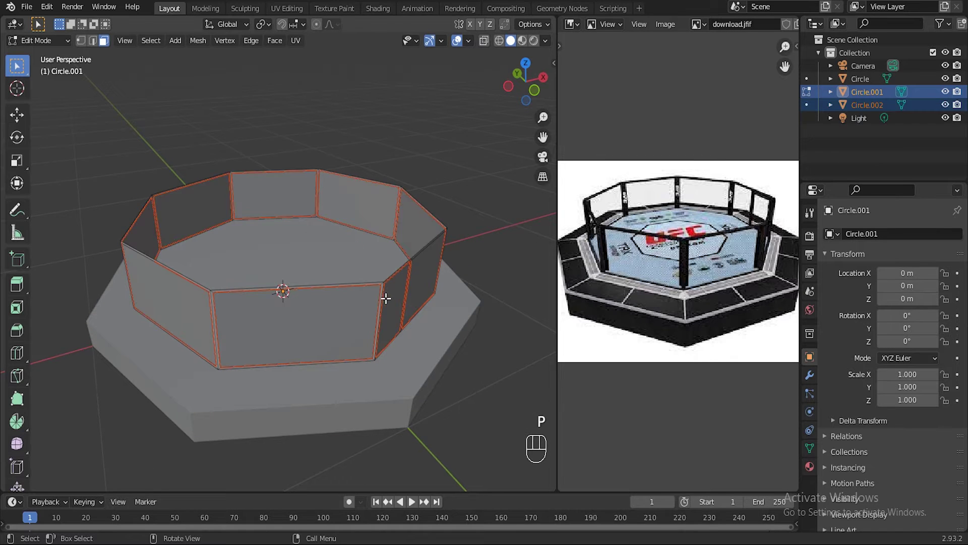
Step: Return to object mode and select only the separated inner panels object
key(Tab)
click(402, 321)
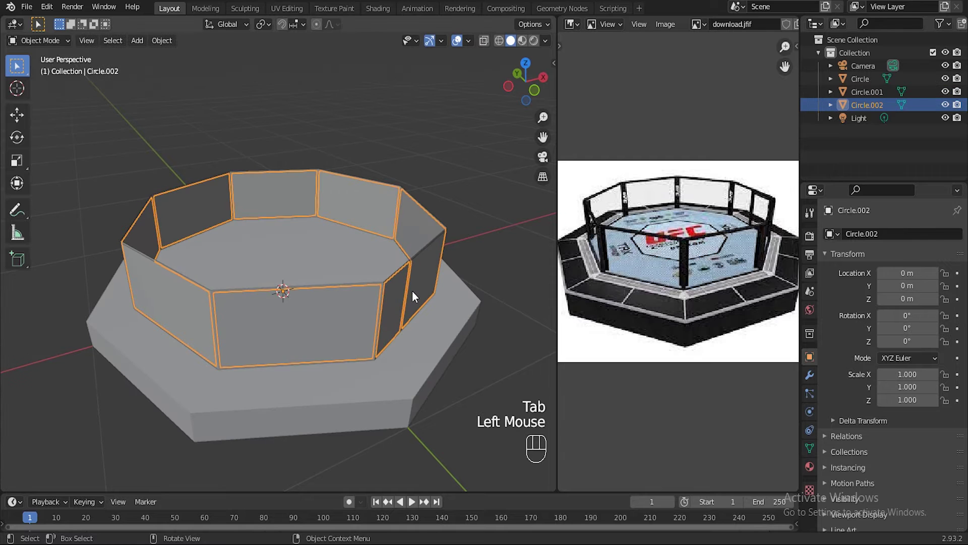
click(389, 298)
click(426, 273)
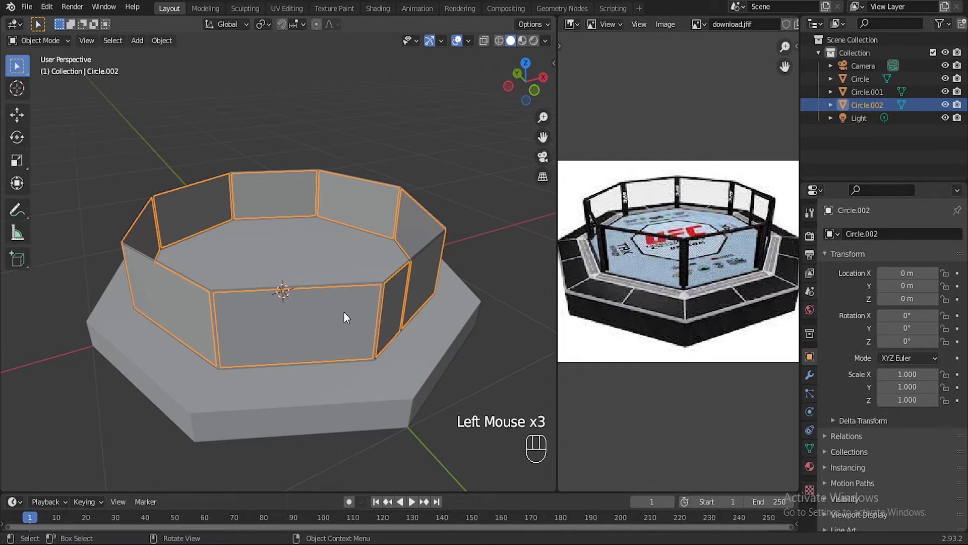
Step: Check that the inner panels move independently of the frame, leaving them in their original place
scroll(358, 298, up, 1)
key(g)
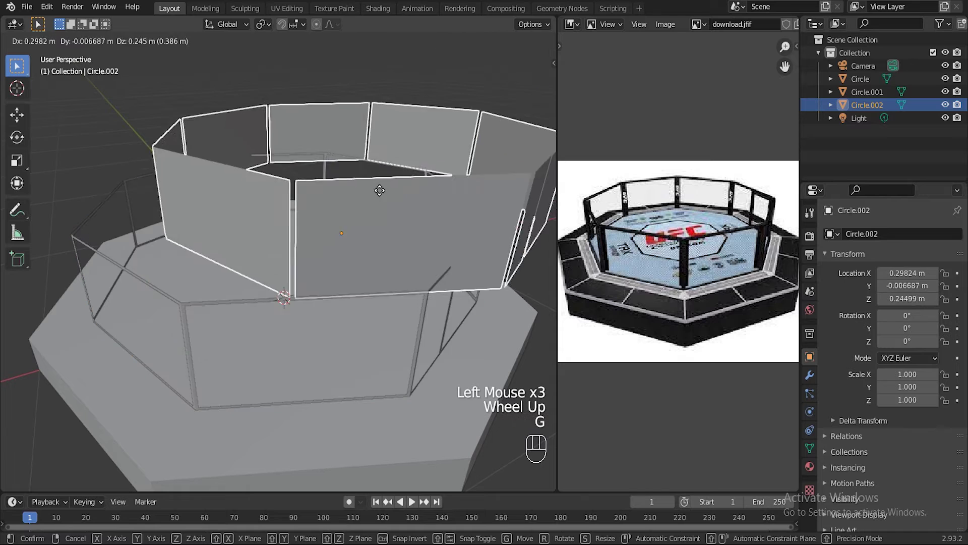
right_click(380, 252)
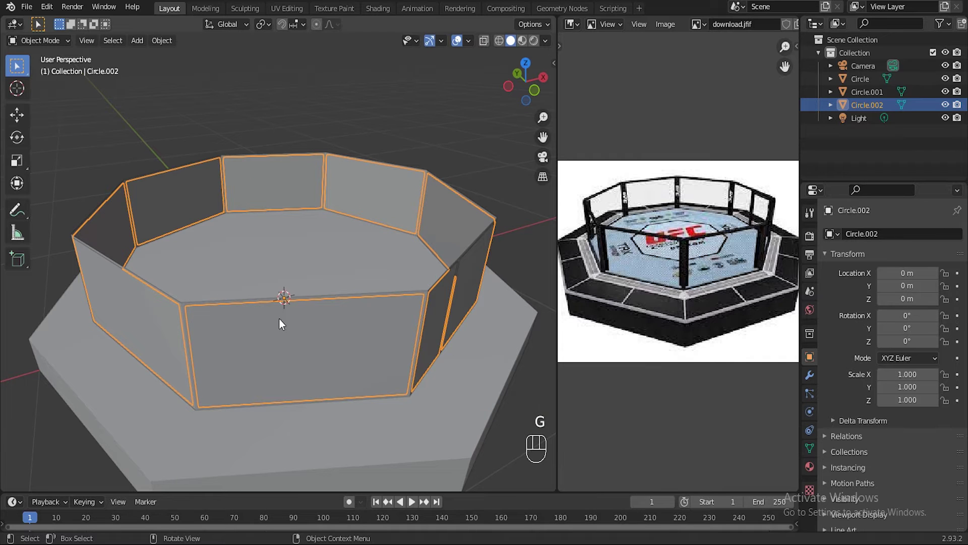
scroll(353, 297, up, 1)
scroll(362, 286, down, 1)
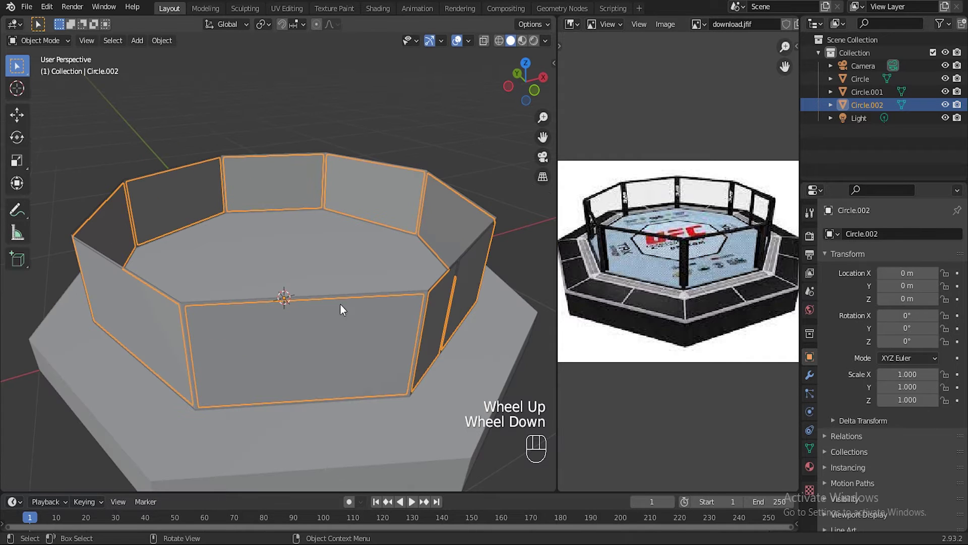
Step: Subdivide all faces of the inner panels object with 40 cuts
key(Tab)
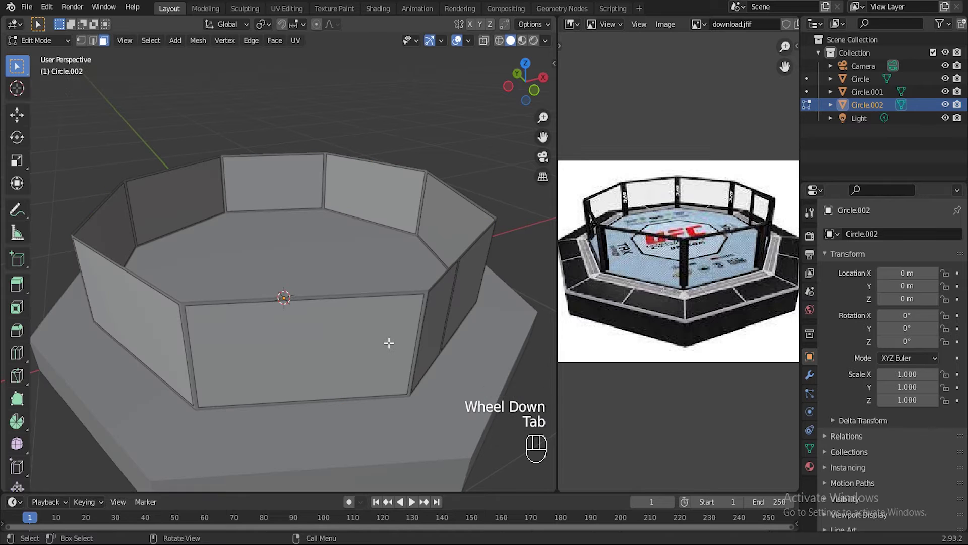
key(a)
right_click(369, 337)
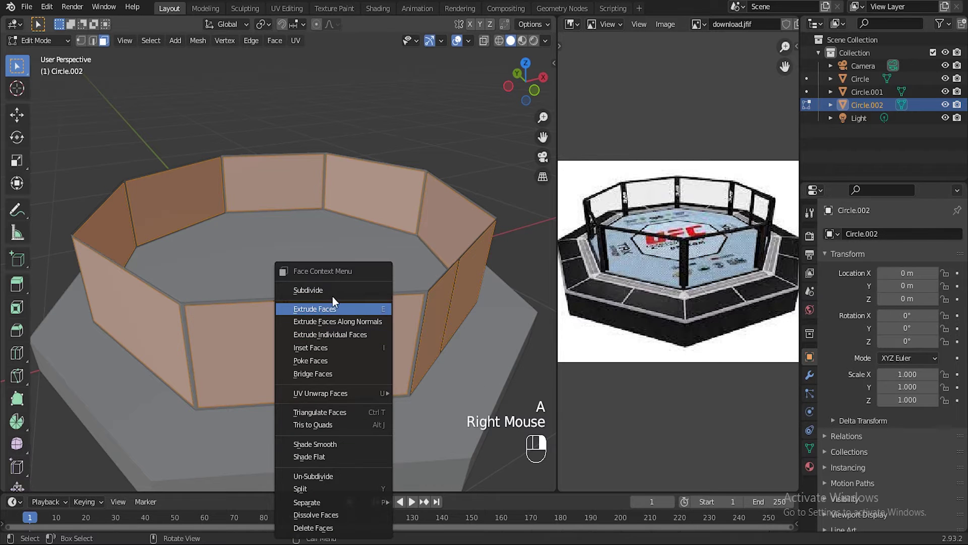
click(313, 292)
click(121, 480)
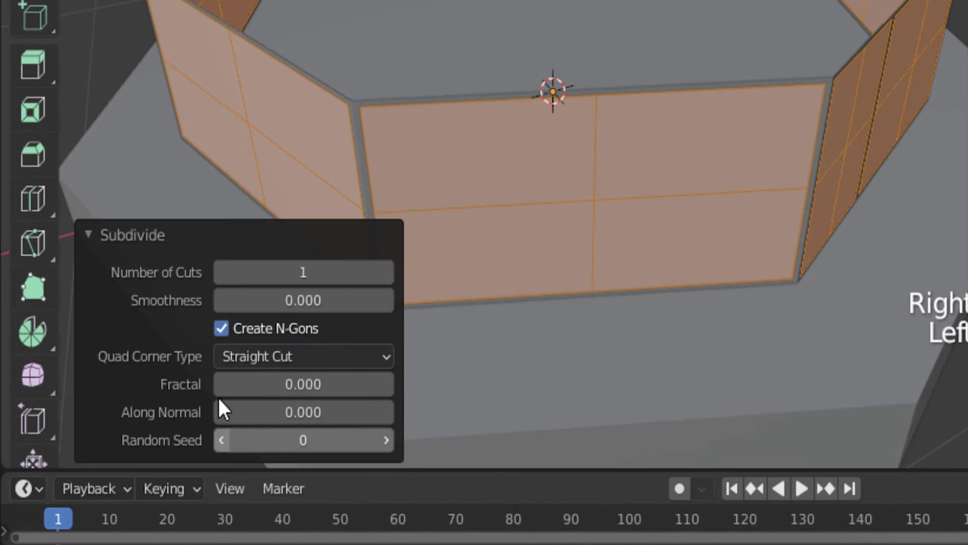
click(145, 391)
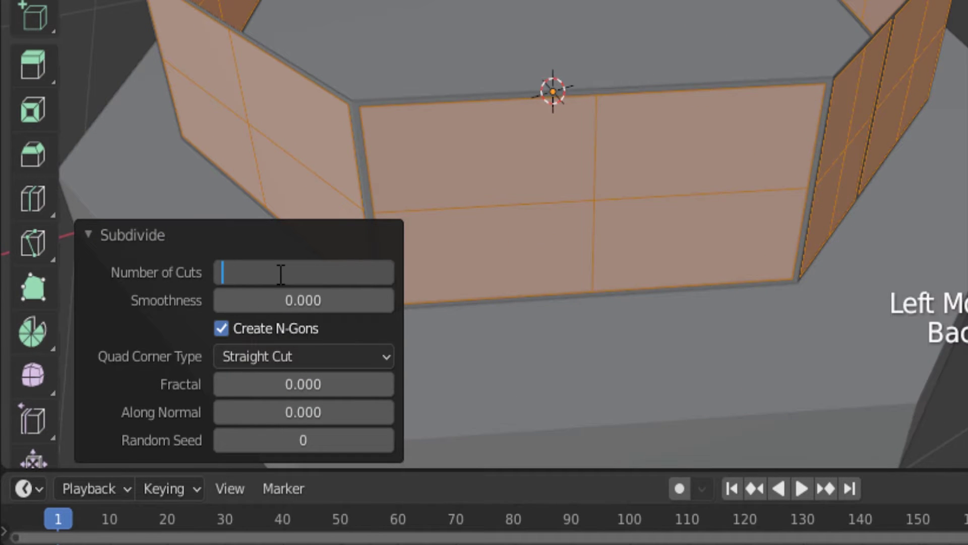
text(40)
key(Return)
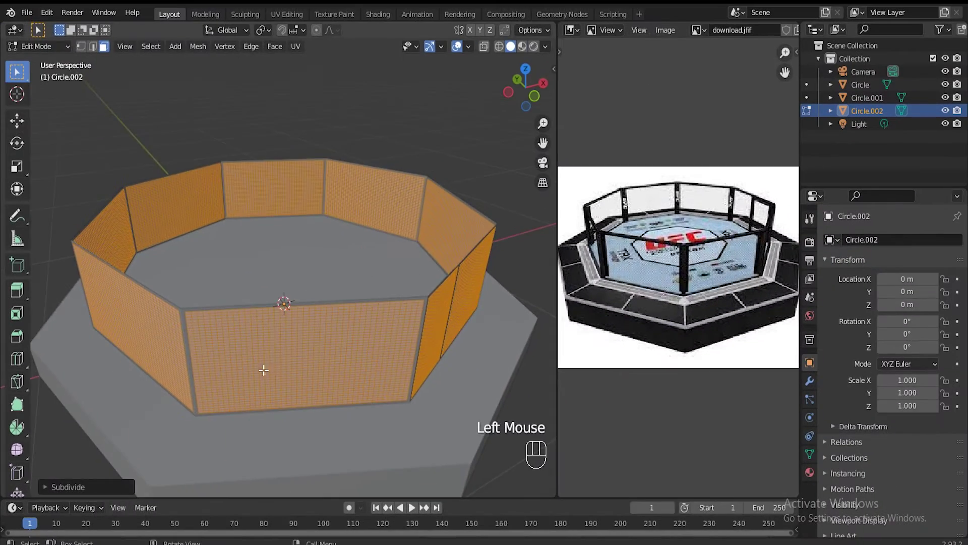
Step: Un-subdivide the inner panels' dense grid with 1 iteration to form a diagonal chain-link pattern
scroll(263, 370, up, 2)
middle_drag(307, 352, 282, 302)
scroll(273, 276, down, 2)
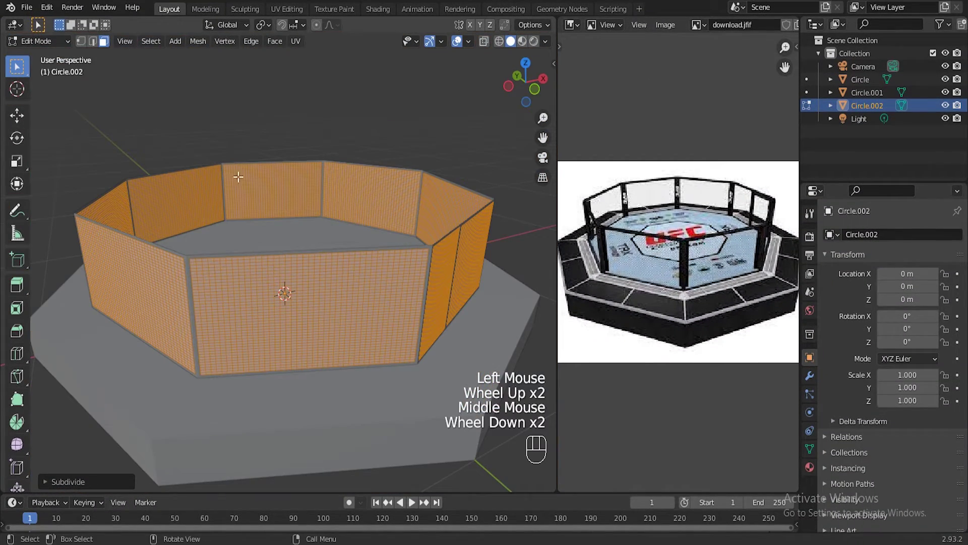
click(252, 43)
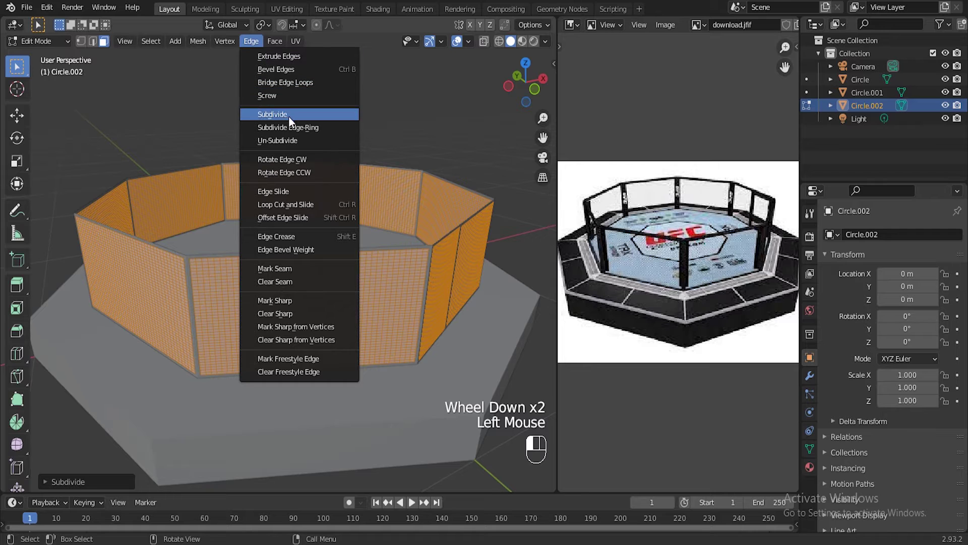
click(279, 141)
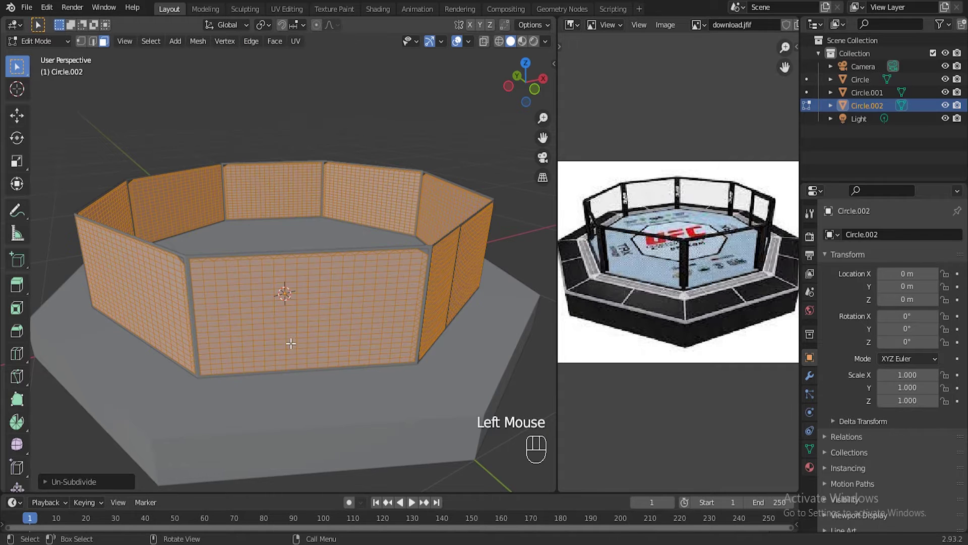
scroll(320, 330, up, 2)
shift+middle_drag(320, 330, 354, 323)
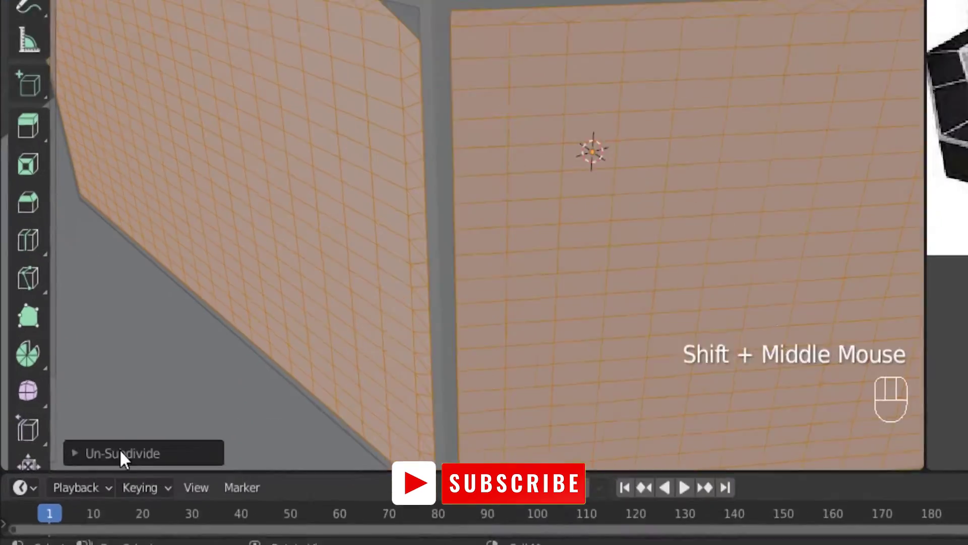
click(71, 481)
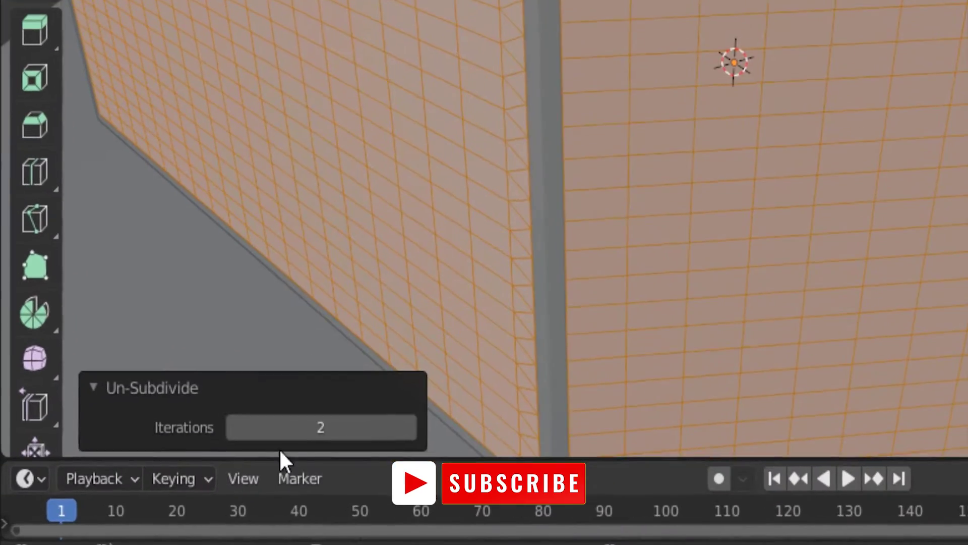
double_click(235, 428)
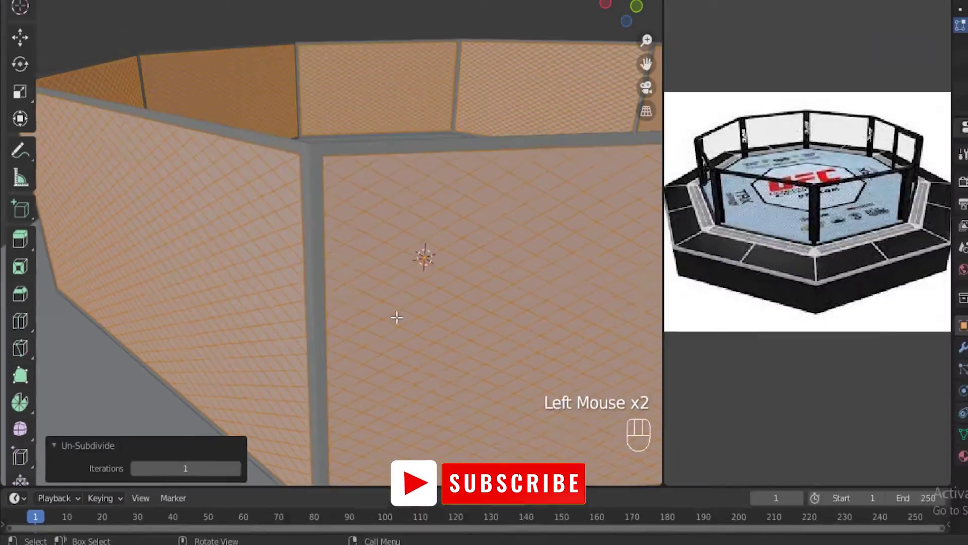
Step: Leave mesh editing for object mode, keeping the inner panels object selected
scroll(387, 253, down, 2)
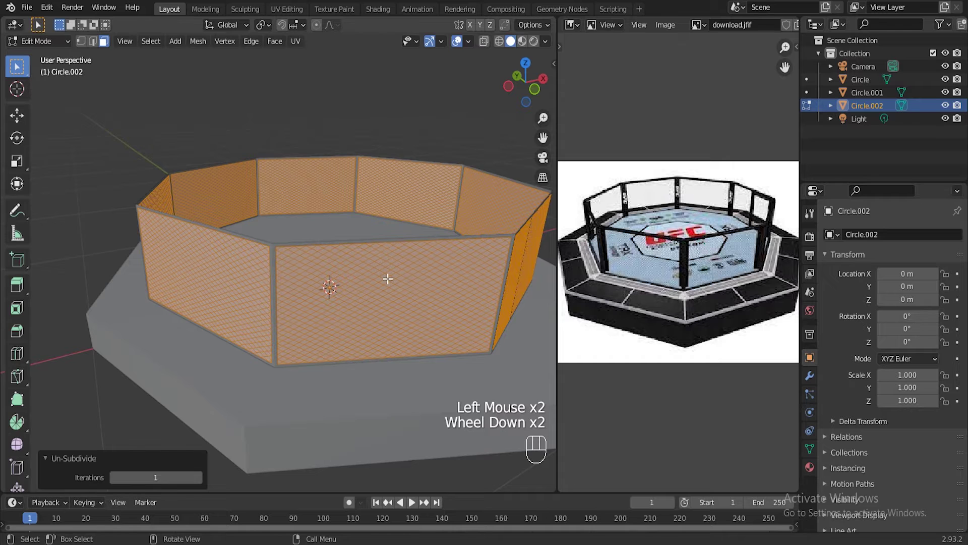
key(Tab)
scroll(446, 308, up, 1)
shift+middle_drag(447, 309, 337, 304)
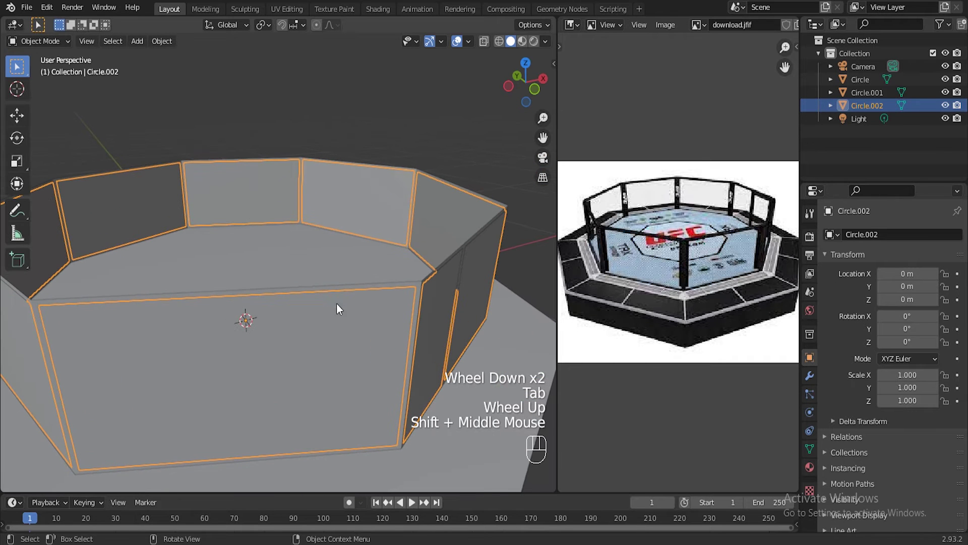
Step: Add a Wireframe modifier to the inner panels object
click(811, 377)
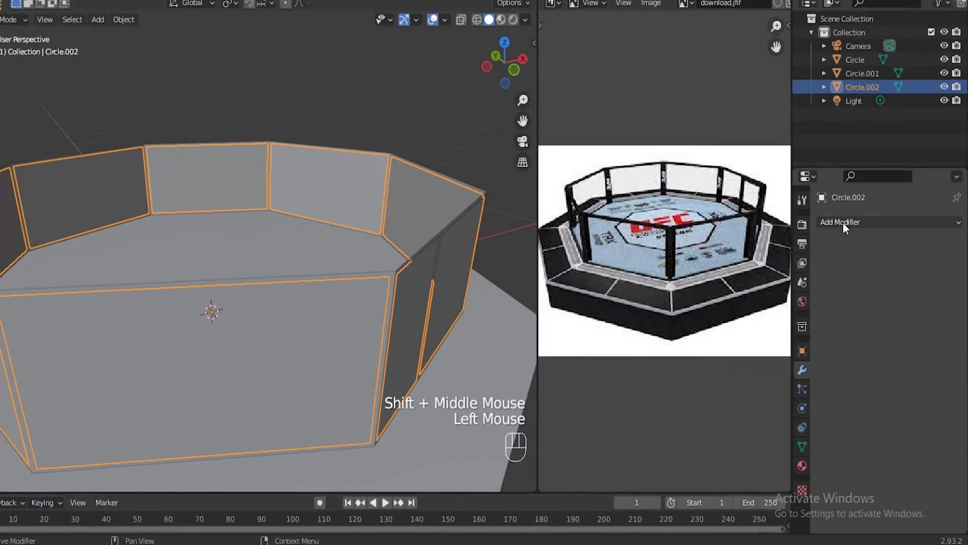
click(857, 234)
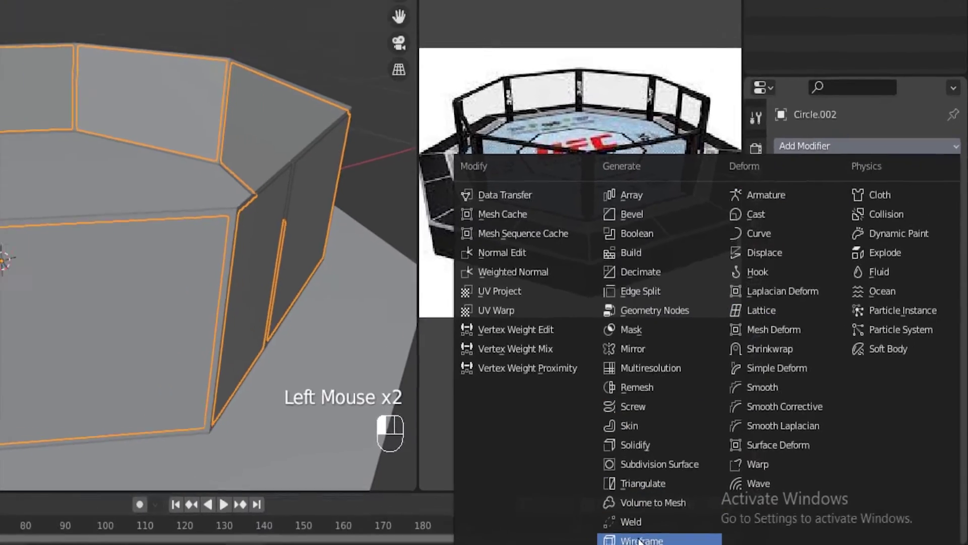
click(620, 540)
scroll(343, 336, down, 2)
scroll(328, 318, up, 2)
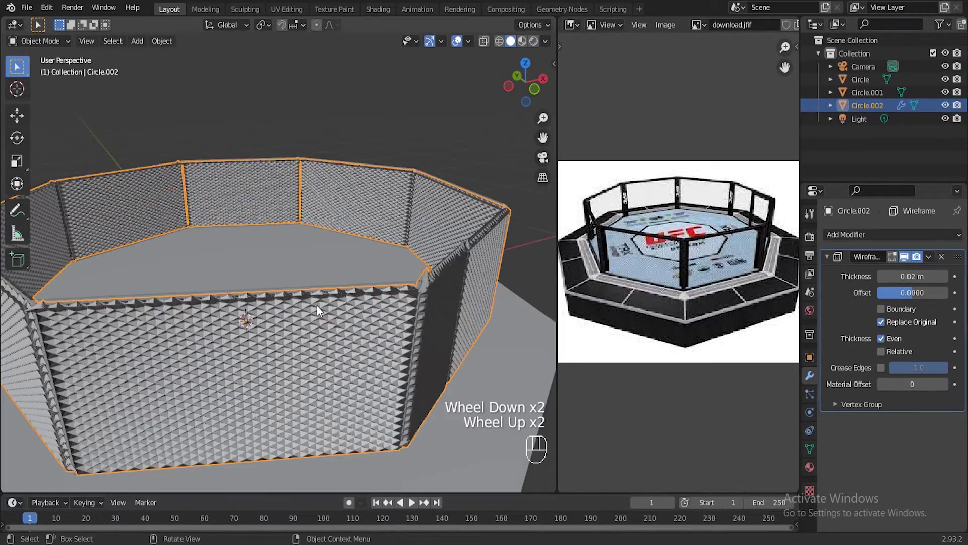
Step: Compare the panels with the fence mesh in the reference picture and set the Wireframe thickness to 0.002 m
middle_drag(316, 305, 325, 298)
scroll(335, 262, up, 1)
scroll(332, 259, up, 1)
scroll(325, 260, down, 1)
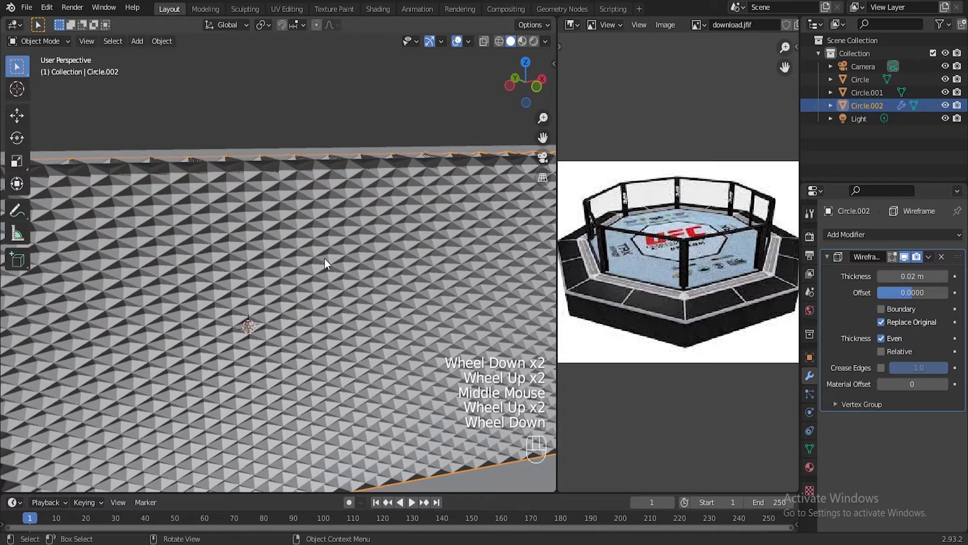
scroll(324, 259, up, 2)
scroll(323, 259, down, 2)
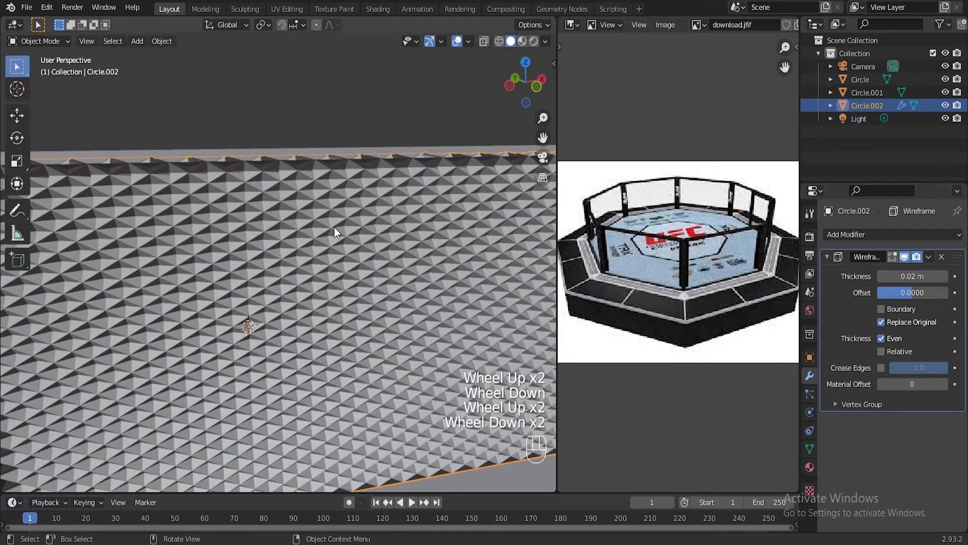
scroll(676, 291, up, 4)
shift+middle_drag(669, 292, 628, 271)
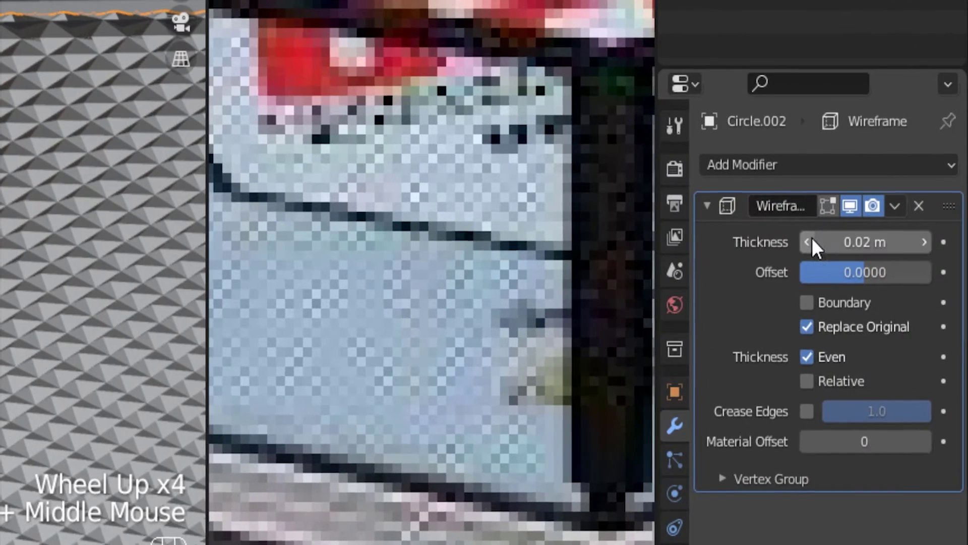
click(808, 242)
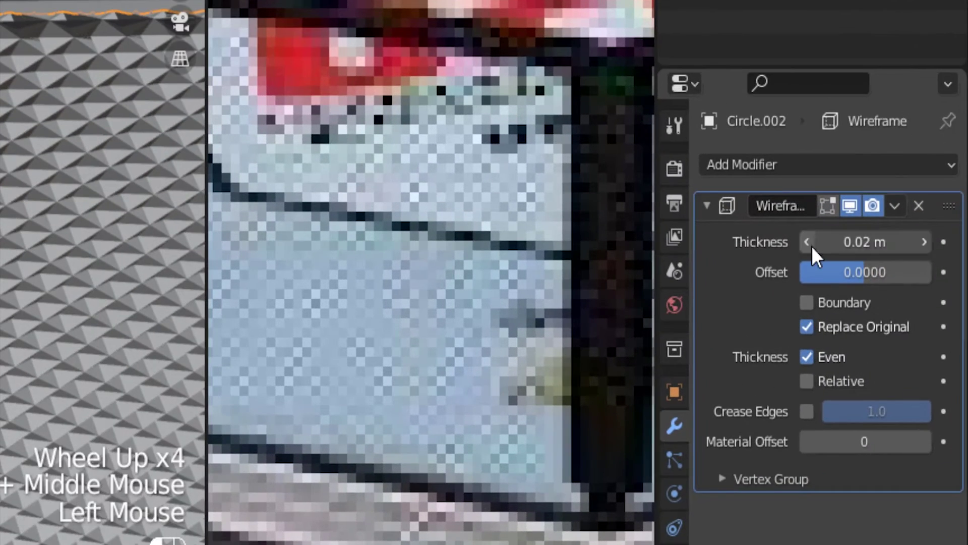
click(807, 242)
click(808, 242)
click(808, 242)
click(808, 242)
drag(822, 244, 794, 244)
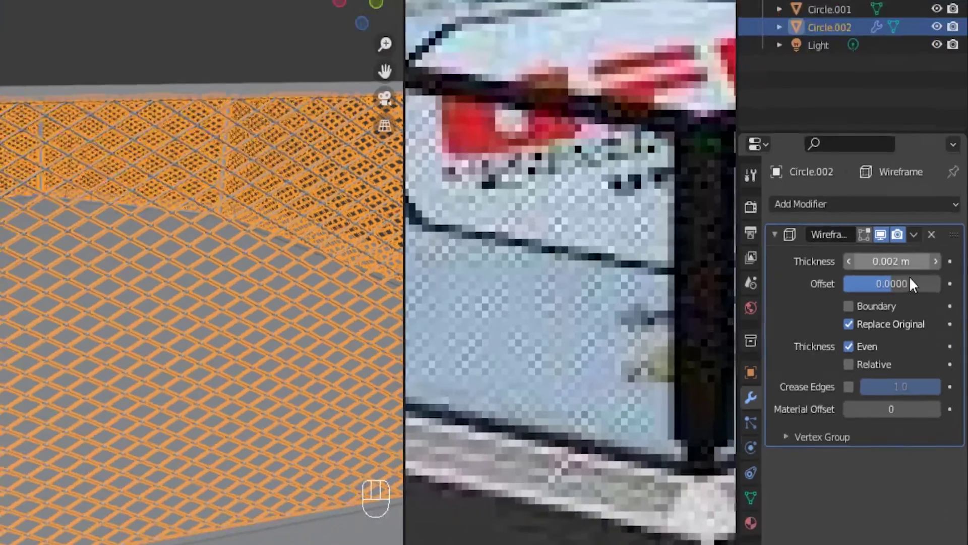
Step: Increase the Wireframe thickness to 0.003 m, then deselect the inner panels to inspect the mesh
scroll(338, 225, down, 2)
scroll(326, 223, up, 2)
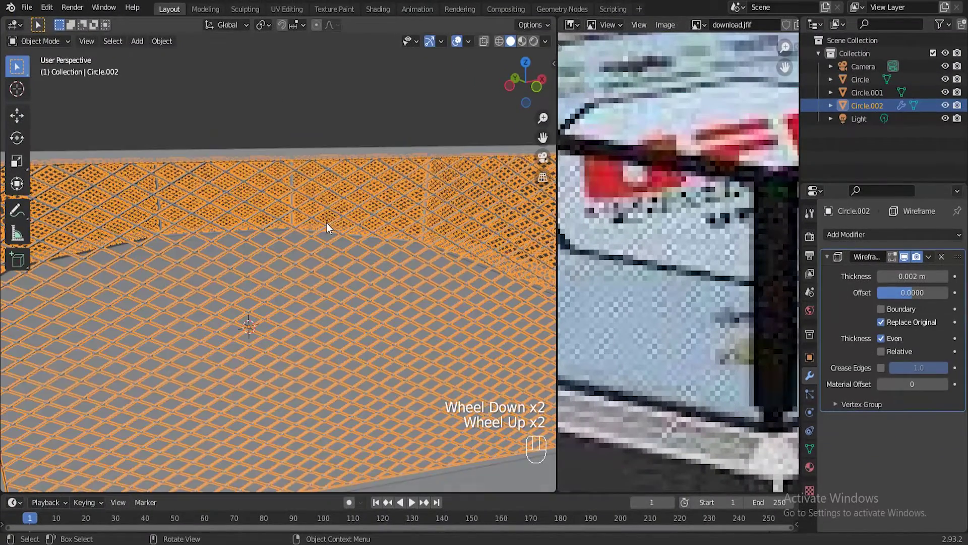
middle_drag(325, 222, 339, 226)
scroll(339, 226, down, 1)
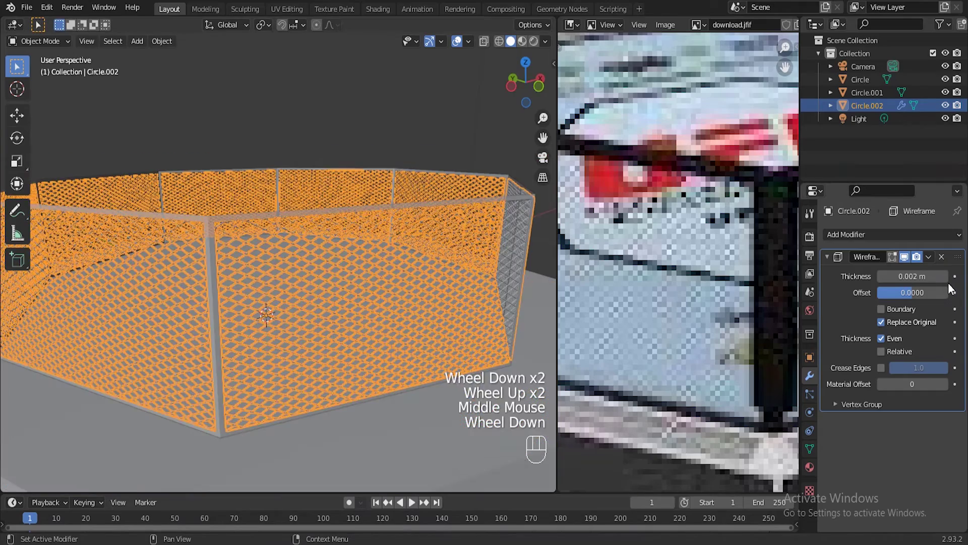
click(944, 276)
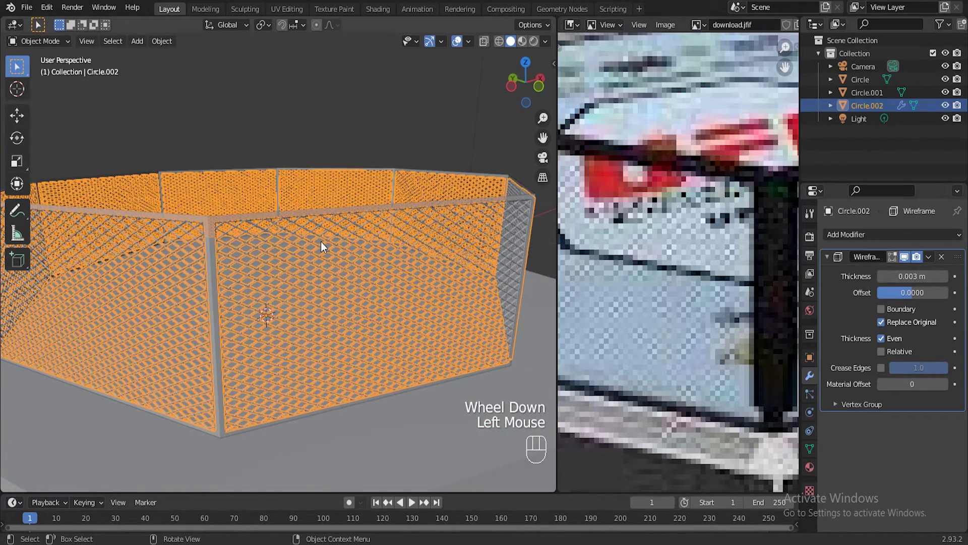
scroll(321, 240, up, 2)
scroll(323, 238, down, 5)
middle_drag(324, 237, 335, 259)
click(452, 193)
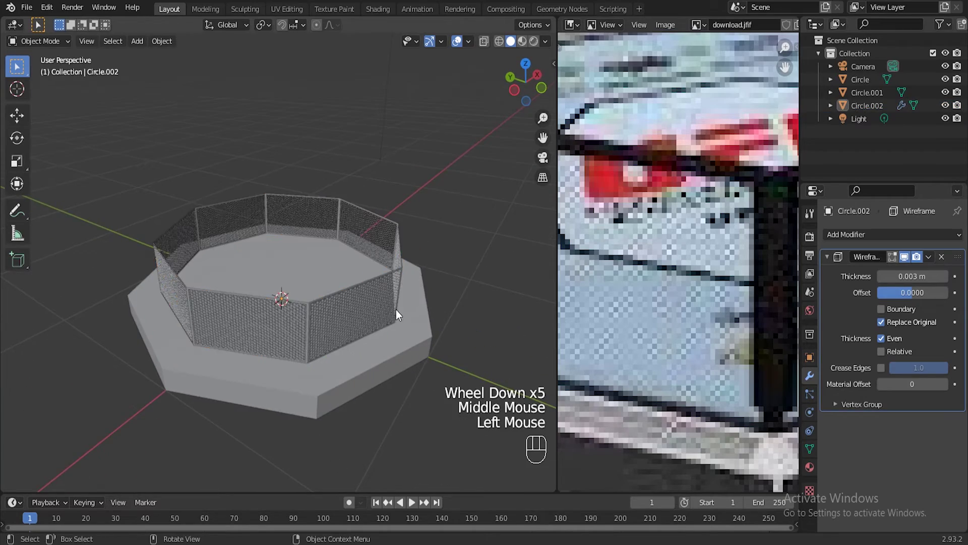
scroll(390, 308, up, 2)
middle_drag(386, 306, 345, 280)
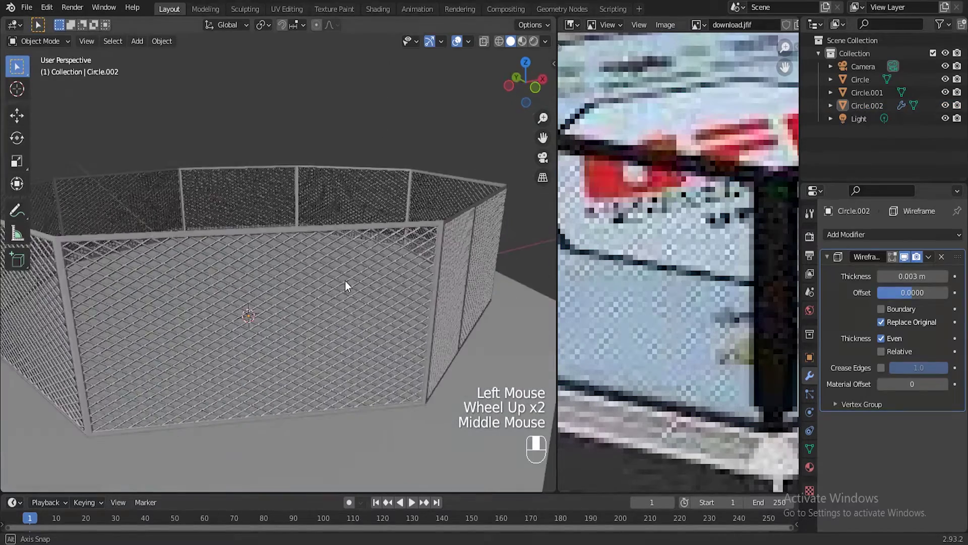
scroll(324, 262, up, 2)
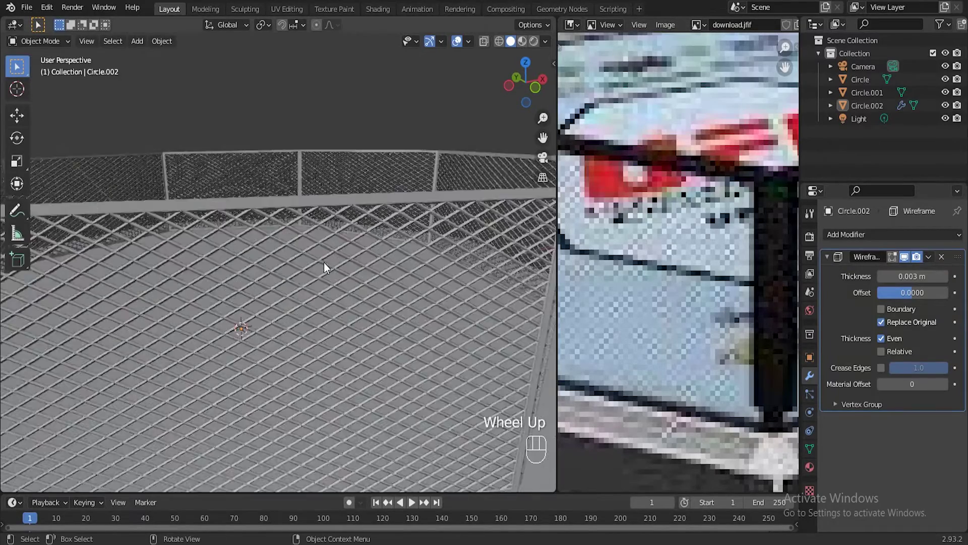
scroll(337, 266, down, 2)
Step: Enable the Boundary option in the inner panels' Wireframe modifier and deselect the panels
click(334, 273)
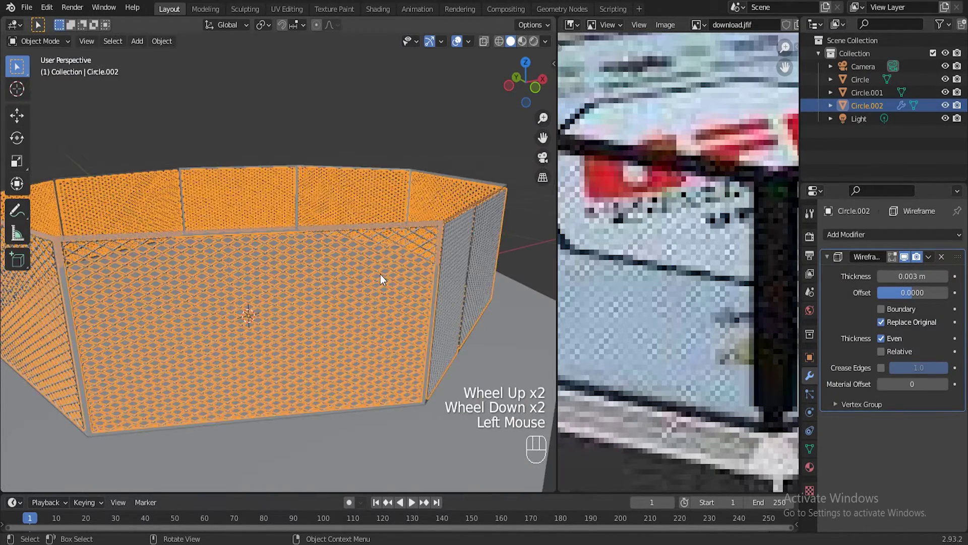
scroll(381, 276, up, 2)
scroll(359, 255, down, 1)
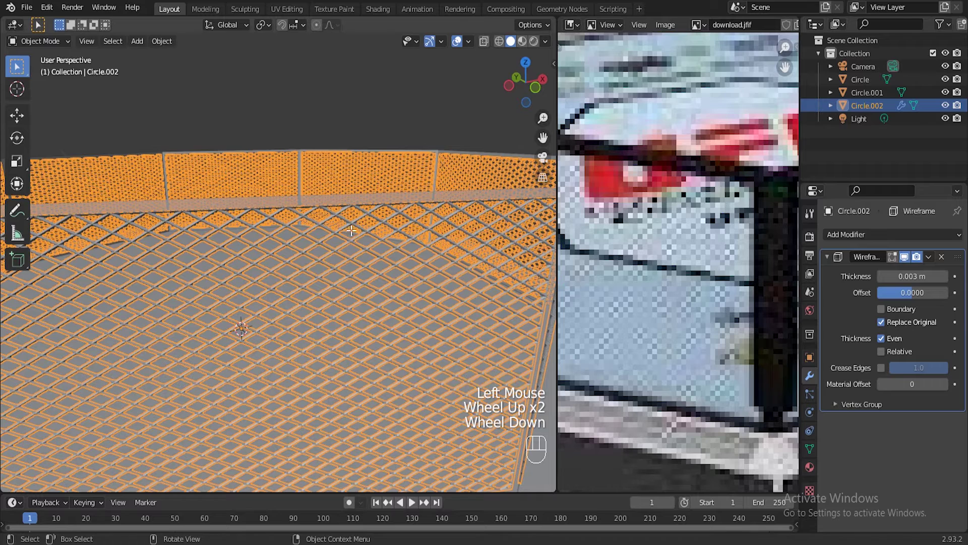
key(Tab)
key(Tab)
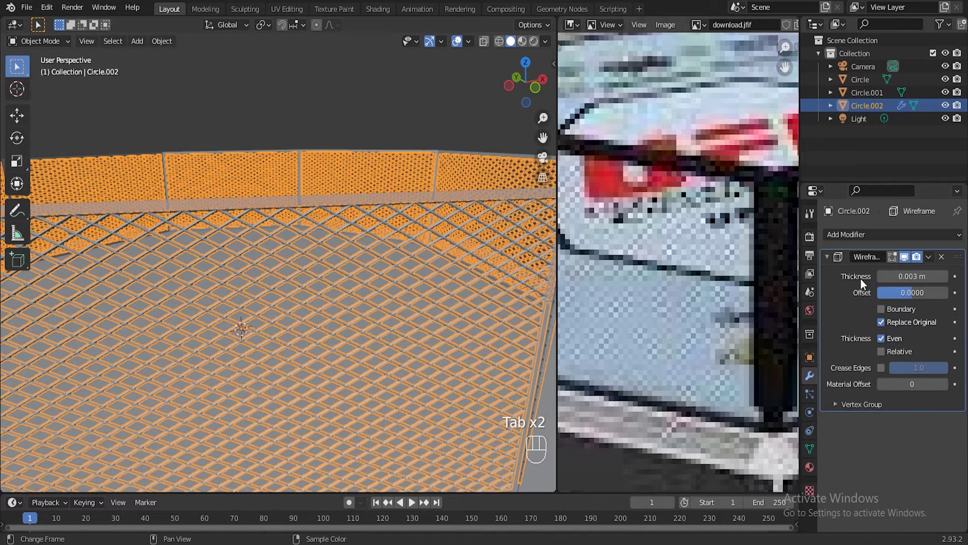
click(881, 309)
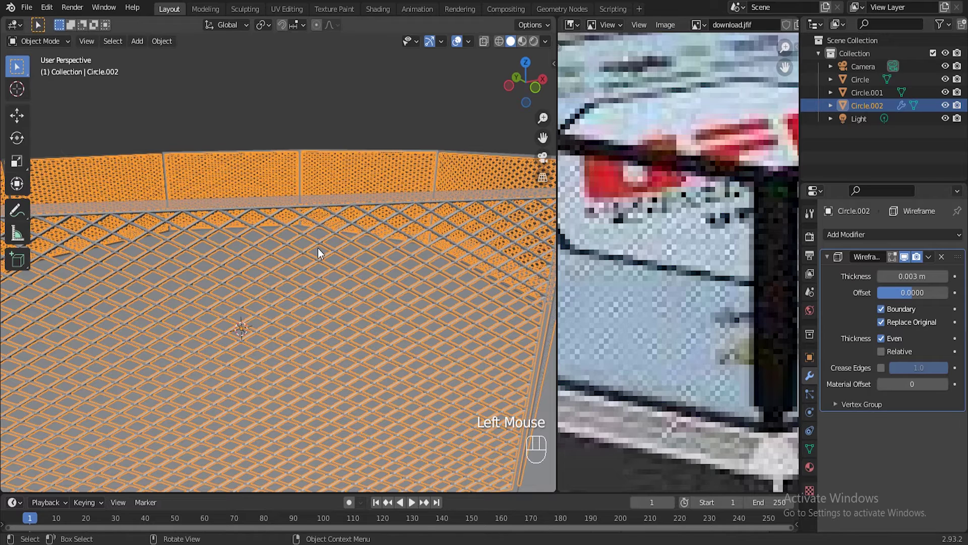
key(Tab)
scroll(315, 255, down, 2)
key(Tab)
click(327, 220)
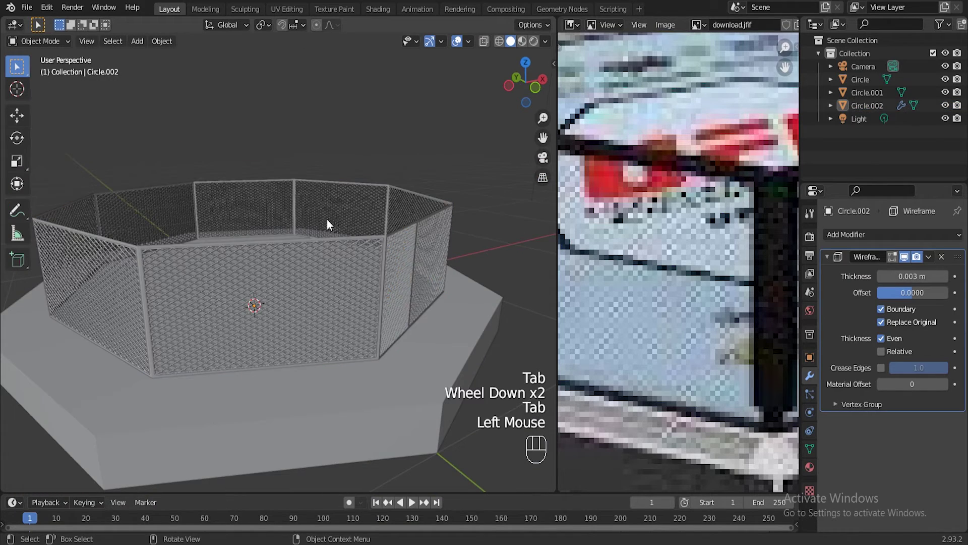
Step: Examine the chain-link mesh and its joins with the fence frame from several distances and angles
scroll(279, 258, up, 2)
scroll(293, 252, down, 4)
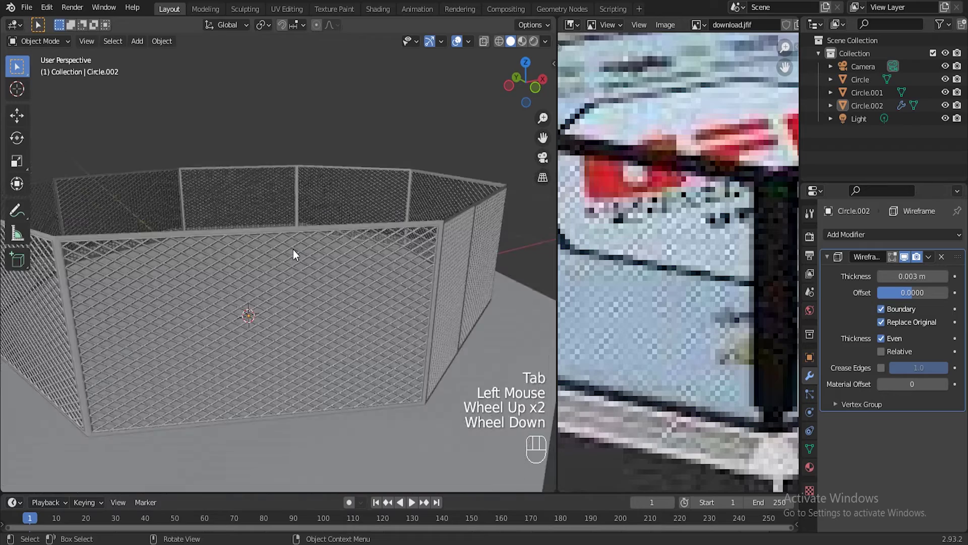
middle_drag(285, 231, 316, 234)
scroll(311, 277, up, 2)
scroll(313, 267, down, 2)
scroll(388, 282, up, 2)
scroll(348, 272, down, 1)
scroll(375, 237, up, 2)
scroll(338, 240, down, 1)
scroll(341, 244, up, 1)
scroll(346, 244, up, 1)
scroll(328, 217, down, 1)
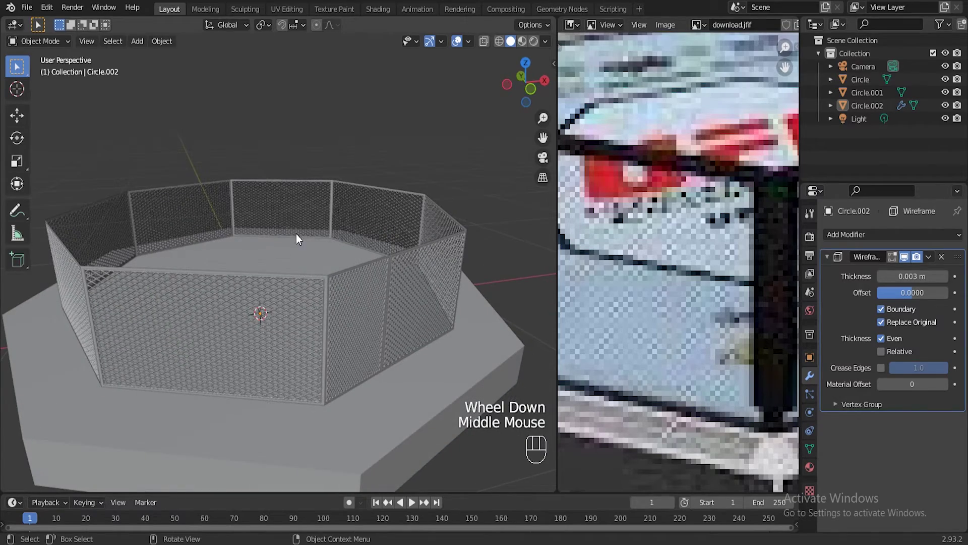
Step: Separate the platform's octagonal floor face inside the fence into its own object and return to object mode
click(279, 254)
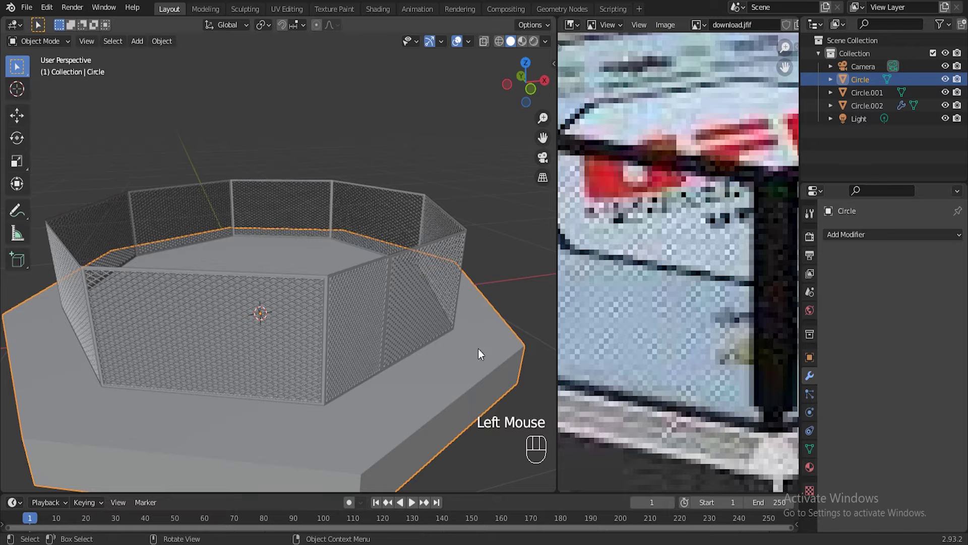
key(Tab)
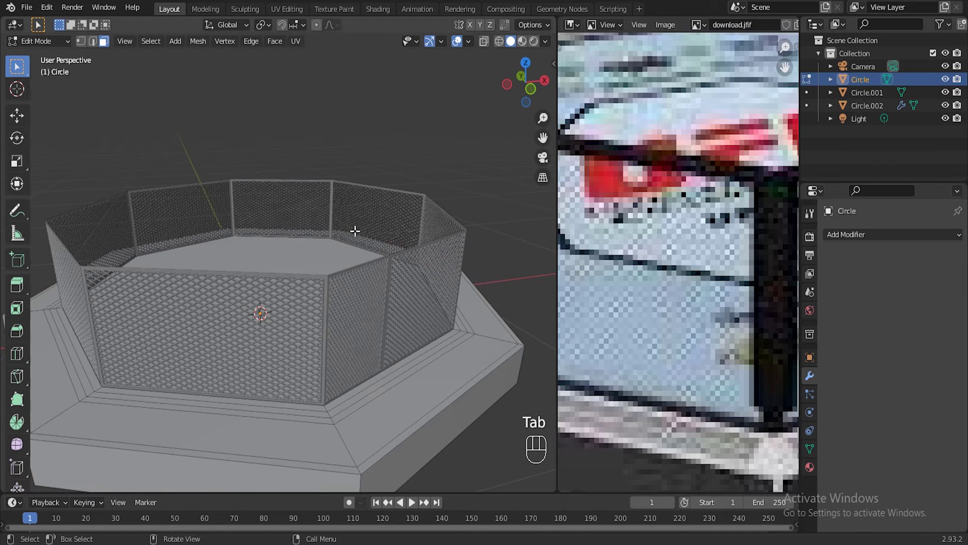
scroll(355, 229, down, 1)
middle_drag(354, 228, 290, 276)
click(271, 235)
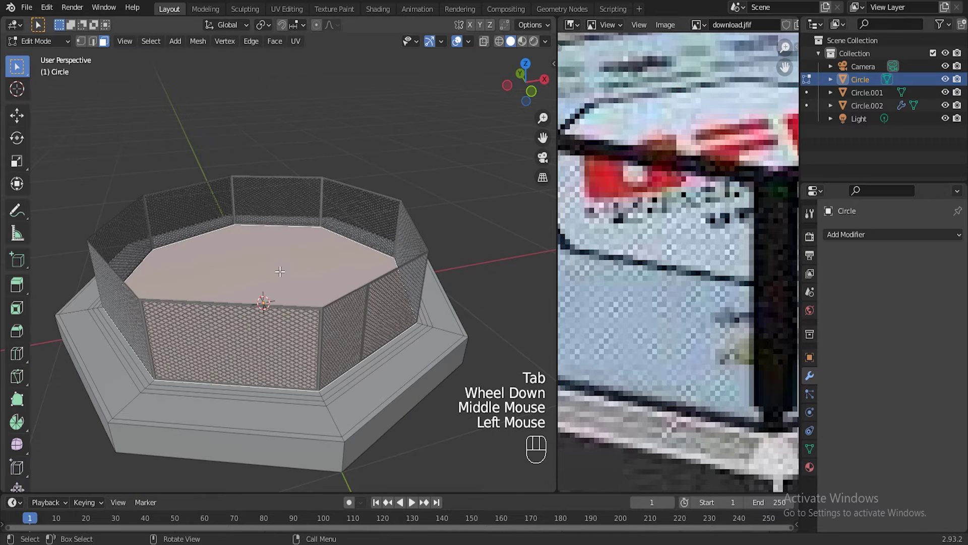
key(p)
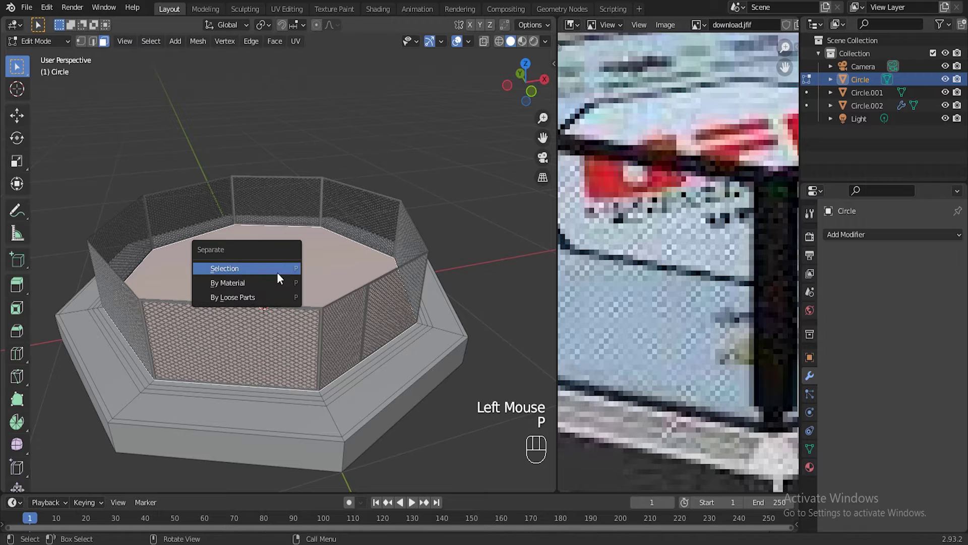
click(265, 270)
scroll(265, 271, down, 2)
scroll(265, 271, up, 3)
middle_drag(265, 271, 333, 282)
scroll(291, 276, down, 1)
key(Tab)
Step: Select the separated floor object and widen the 3D viewport beside the zoomed-out reference picture
click(331, 334)
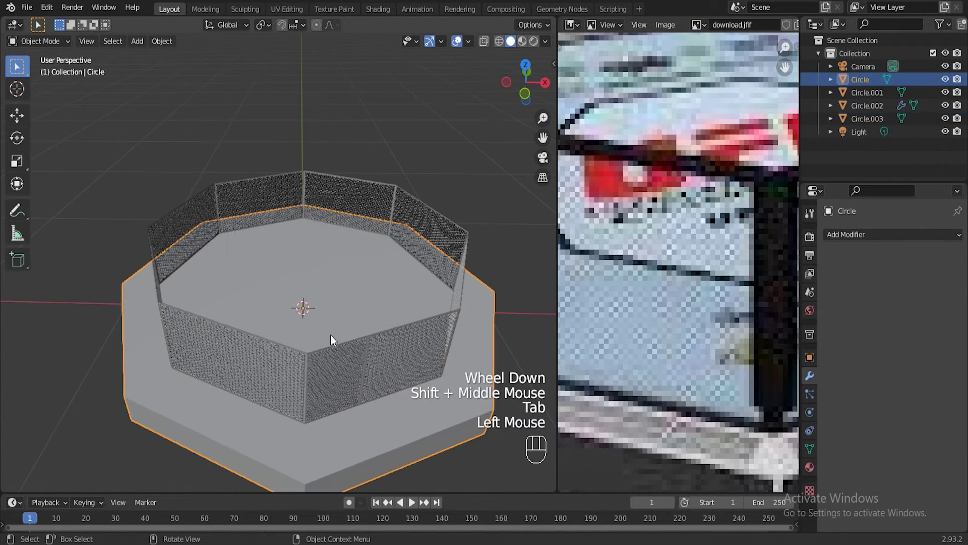
click(339, 250)
scroll(336, 286, up, 2)
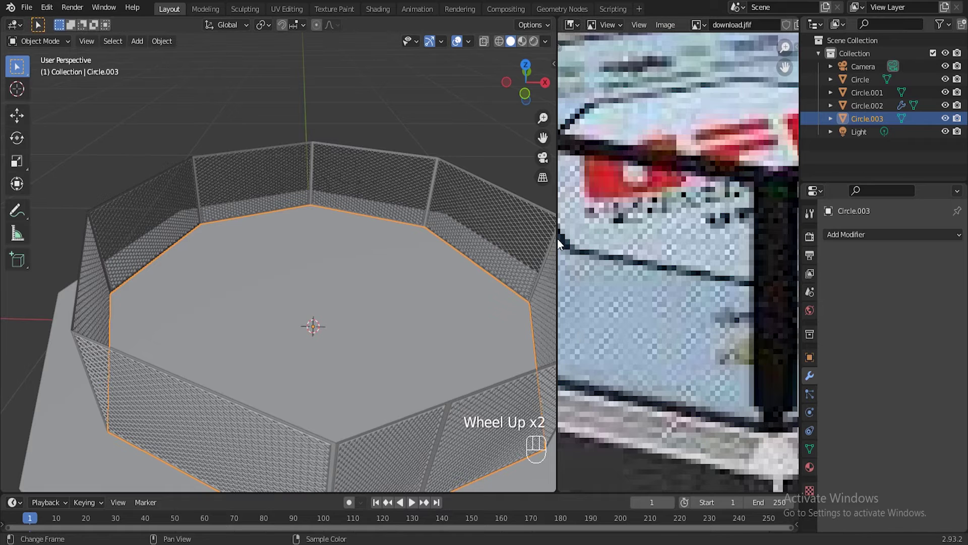
drag(558, 238, 621, 239)
scroll(699, 265, down, 3)
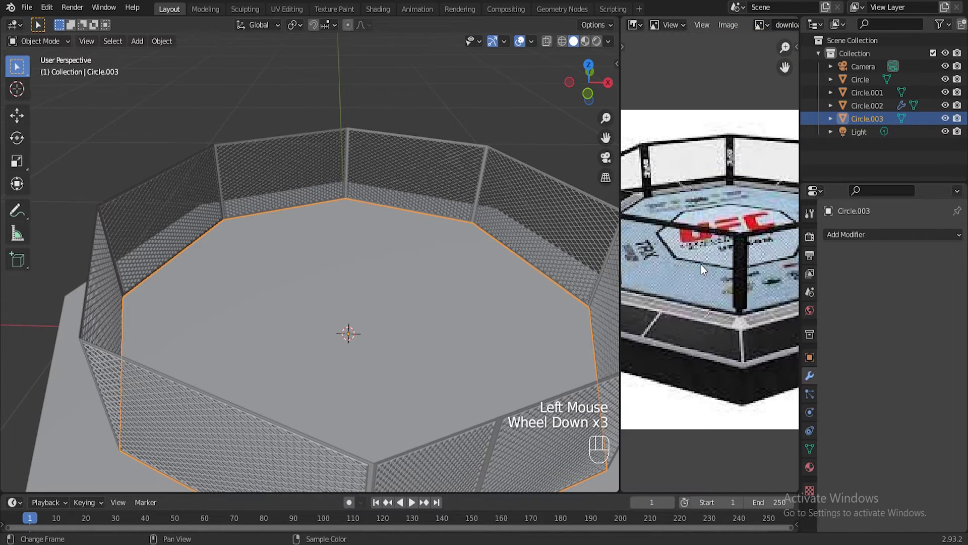
Step: Create a new material for the octagonal floor object
click(810, 467)
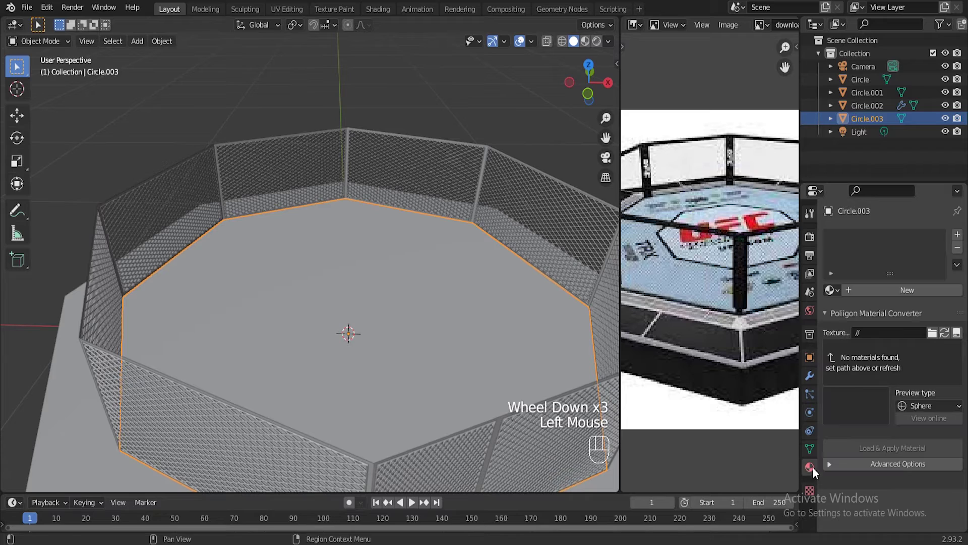
click(953, 236)
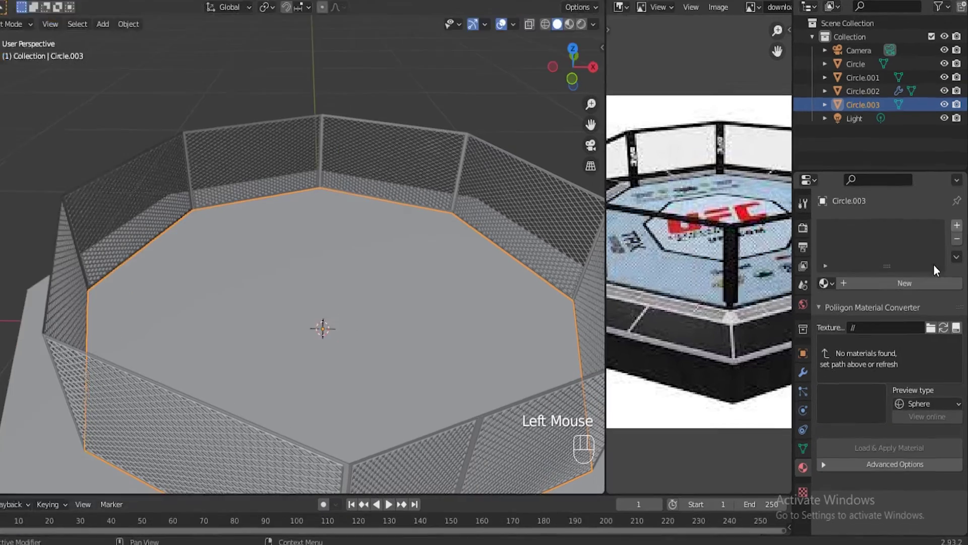
click(905, 290)
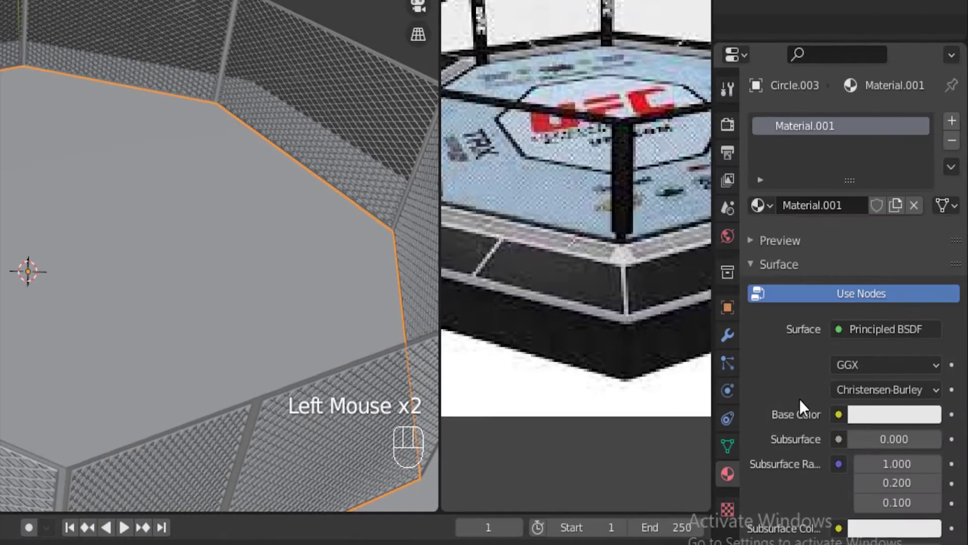
Step: Assign an image texture to the floor material's base color and load ufc-to p-team.png from the Downloads folder
scroll(802, 399, down, 2)
click(832, 333)
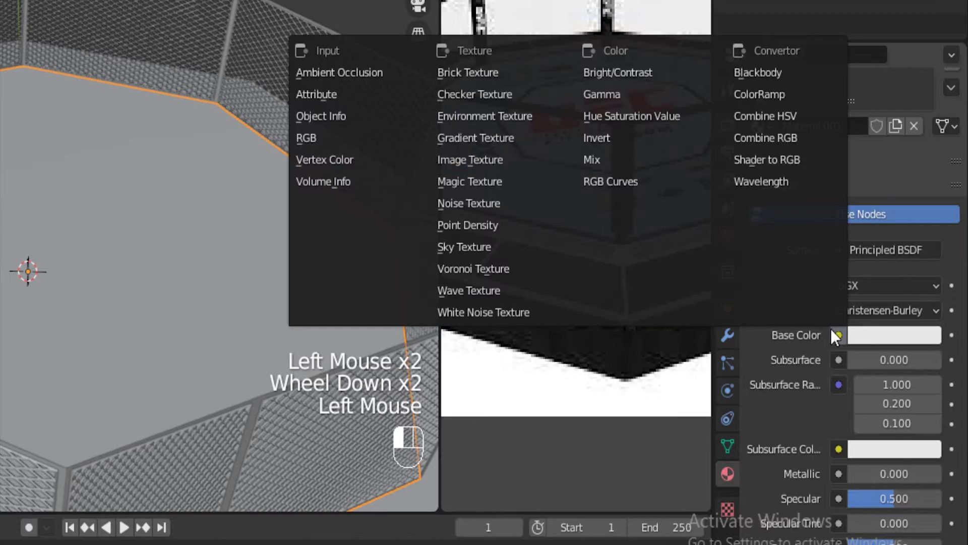
click(503, 160)
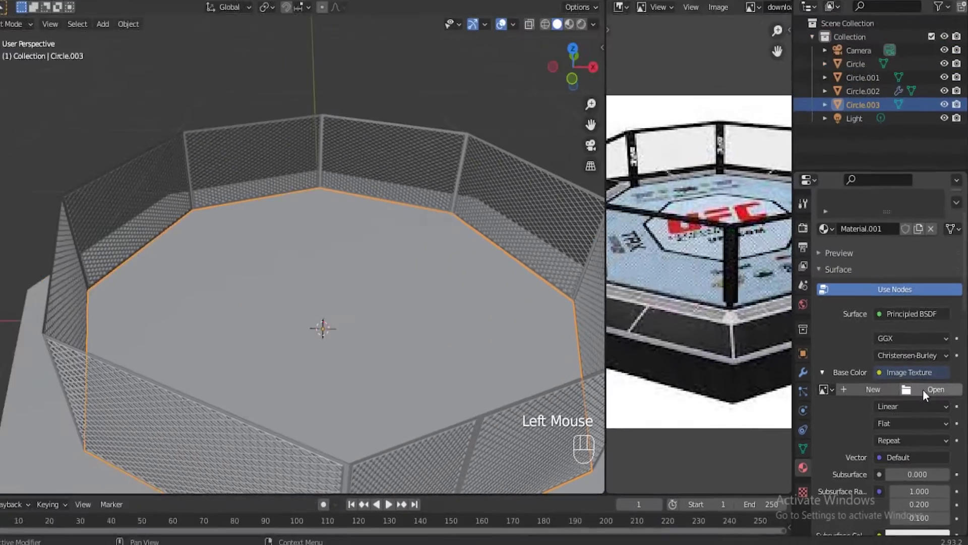
click(931, 389)
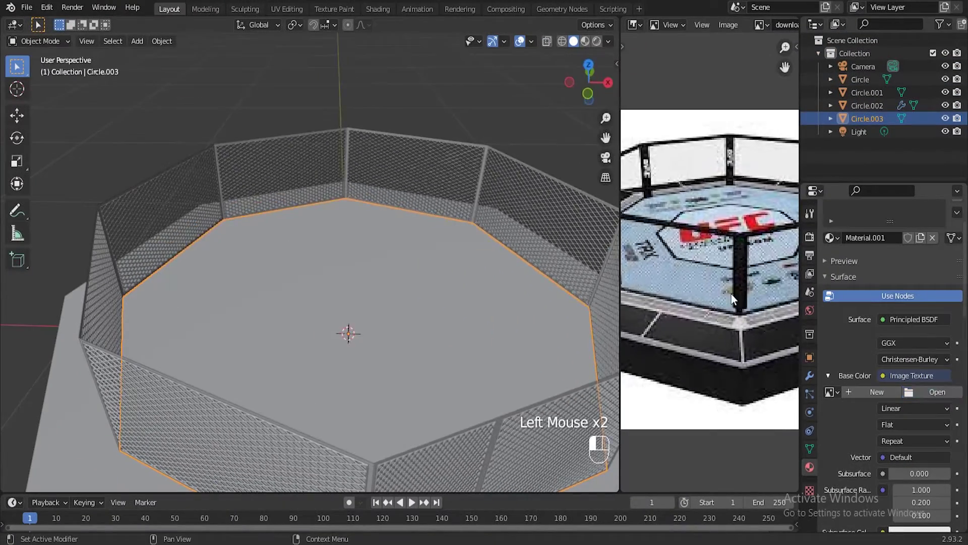
click(171, 215)
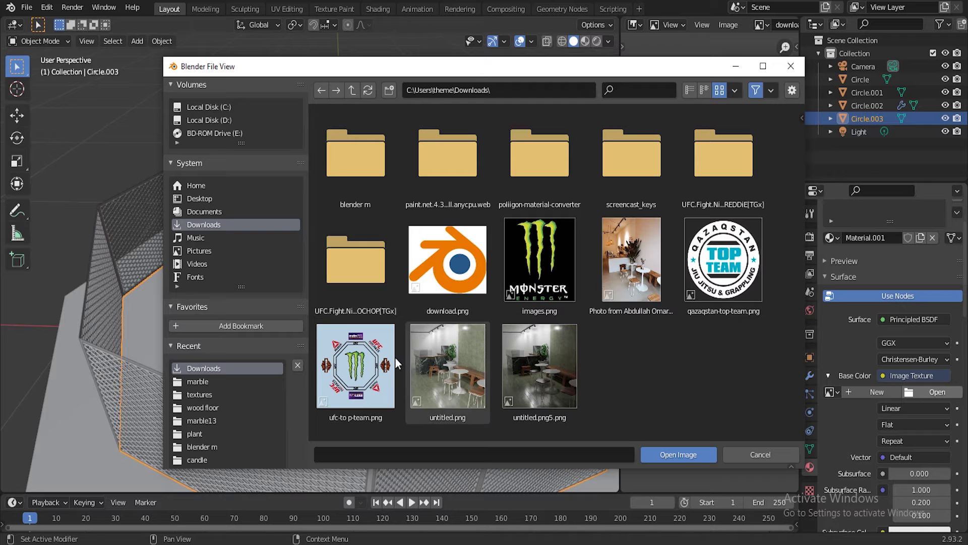
click(655, 454)
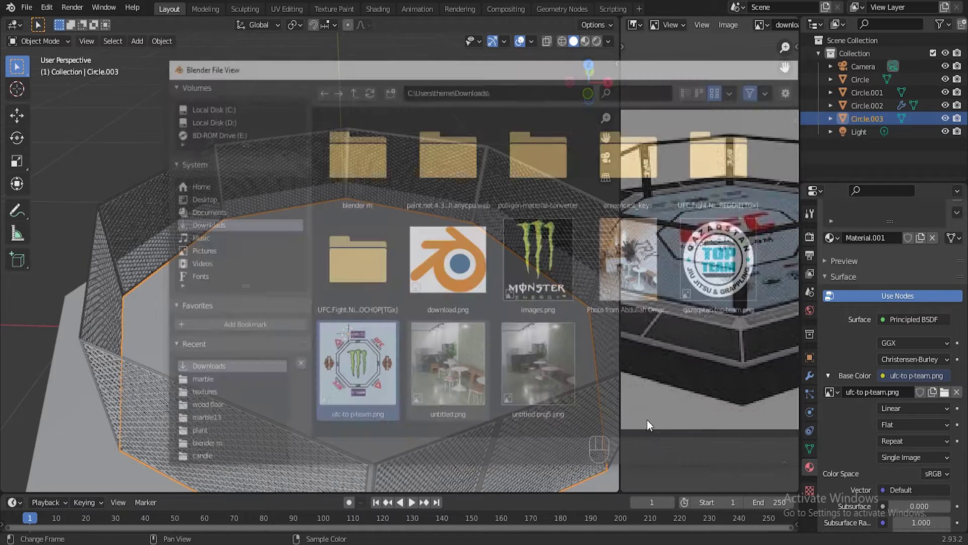
Step: Unwrap the octagonal floor face with the default Angle Based method and return to object mode
scroll(385, 311, down, 2)
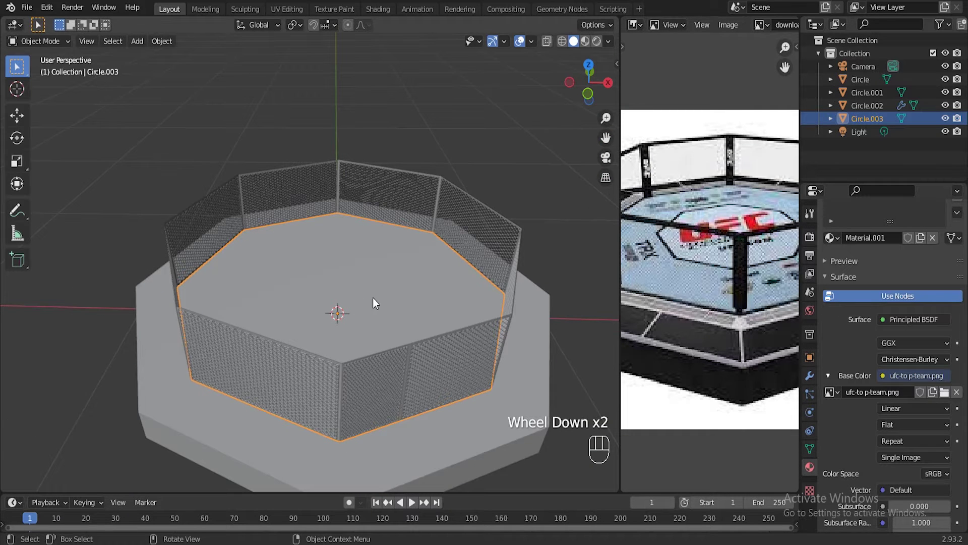
key(Tab)
click(379, 292)
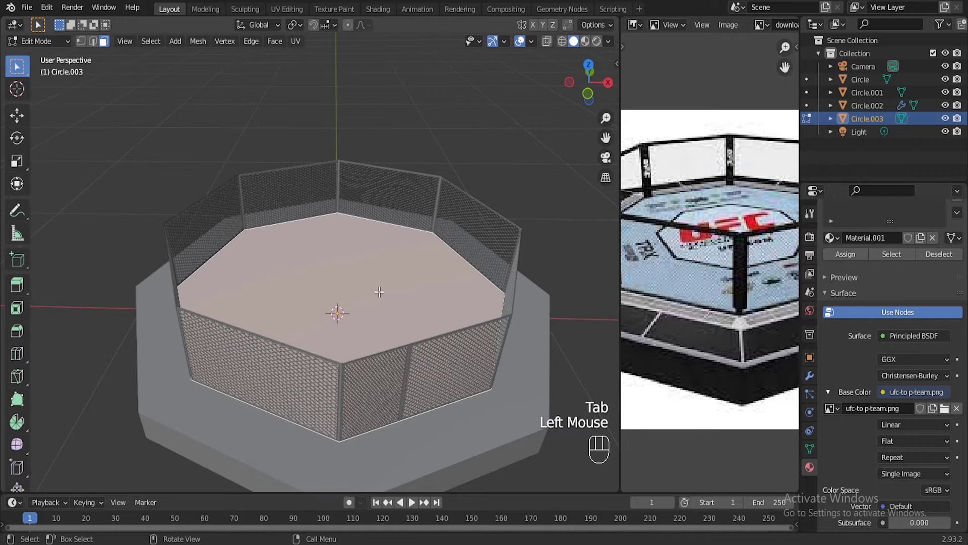
key(u)
click(321, 294)
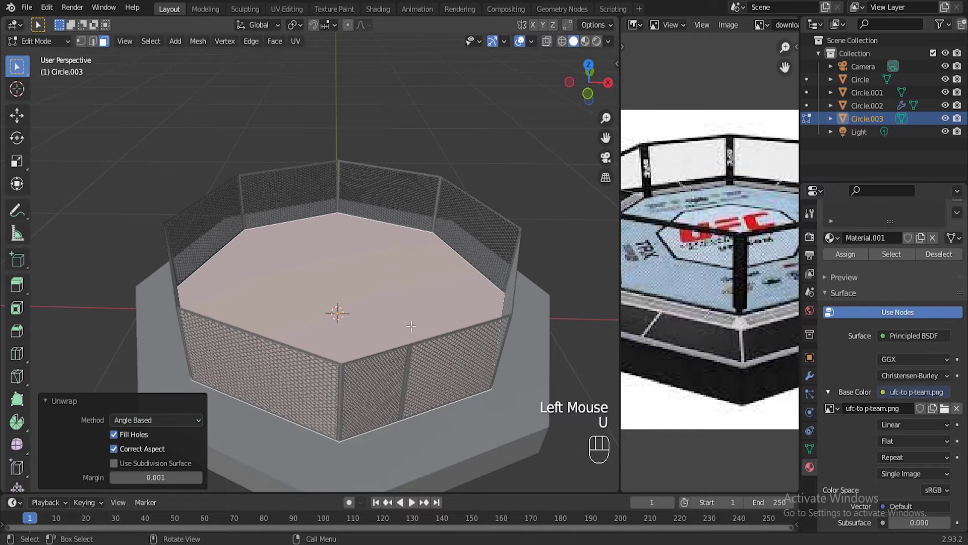
key(Tab)
scroll(410, 315, down, 1)
scroll(410, 316, down, 1)
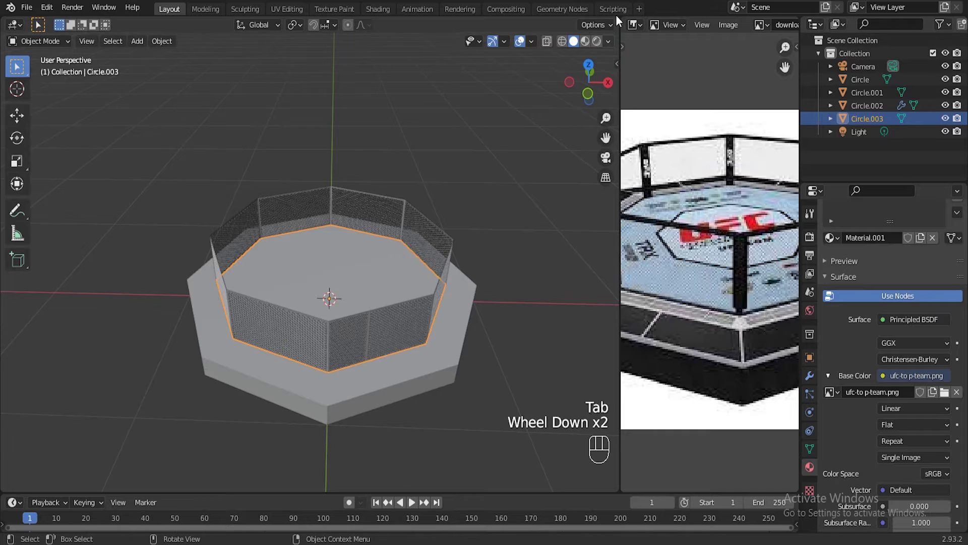
Step: Switch the viewport to rendered shading and compare the textured floor with the whole cage in the reference picture
click(597, 41)
scroll(410, 367, up, 1)
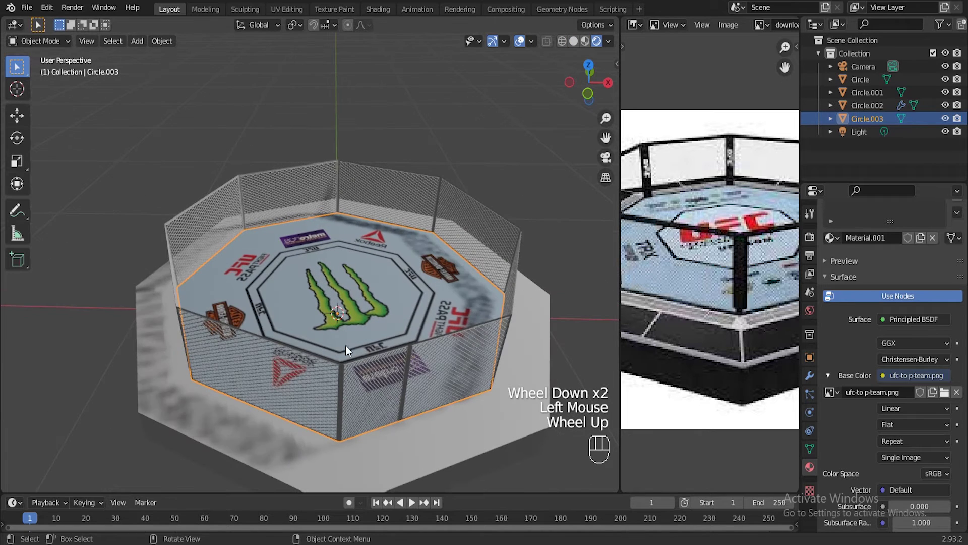
middle_drag(375, 325, 373, 308)
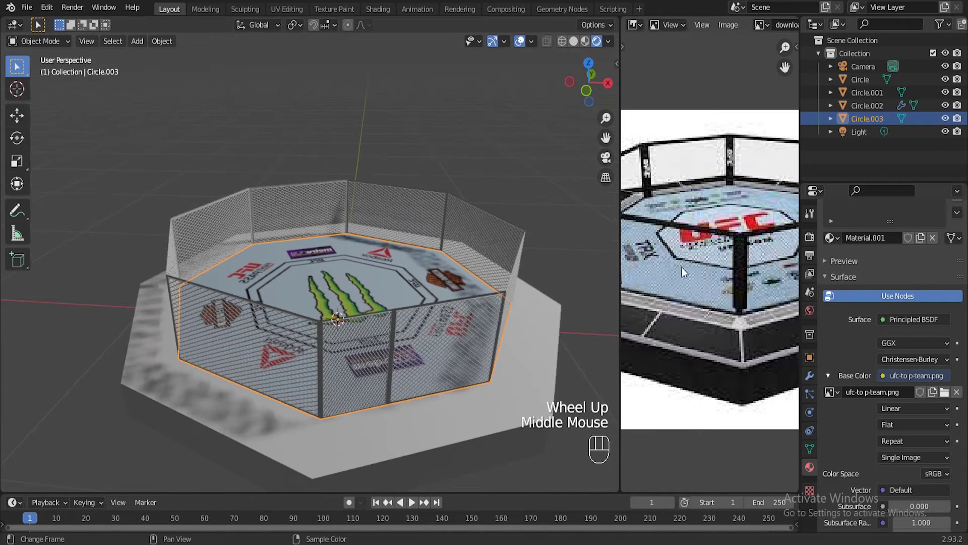
scroll(724, 260, down, 1)
scroll(724, 260, down, 1)
middle_drag(748, 261, 731, 261)
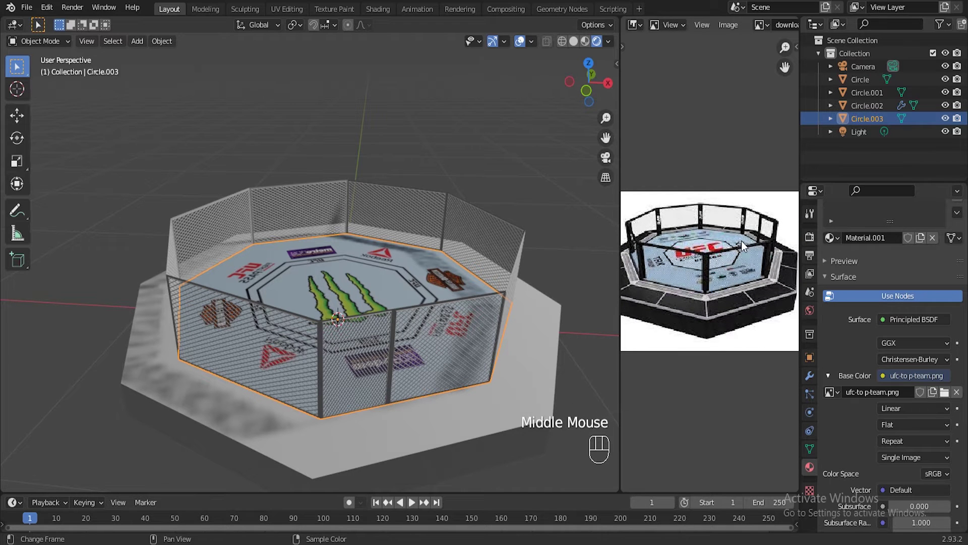
scroll(473, 294, up, 1)
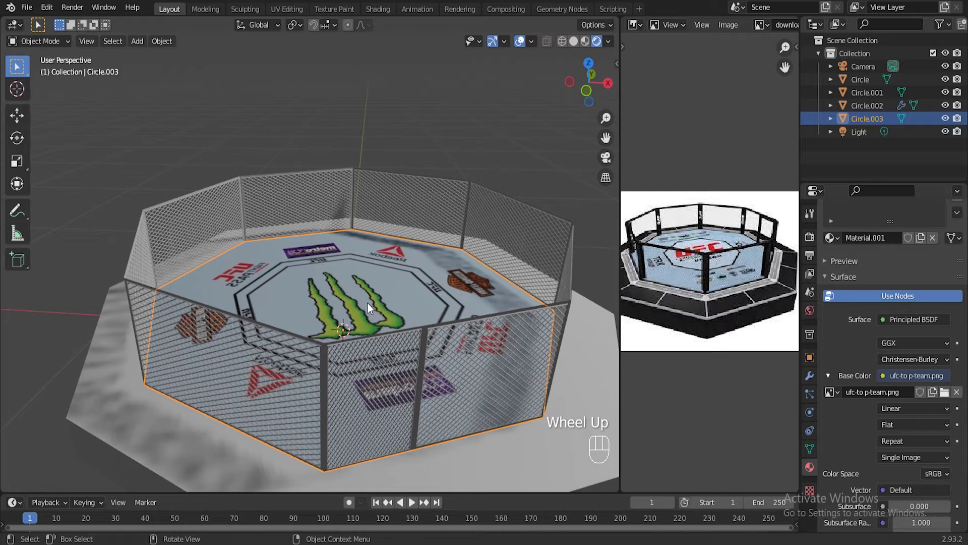
middle_drag(397, 265, 398, 271)
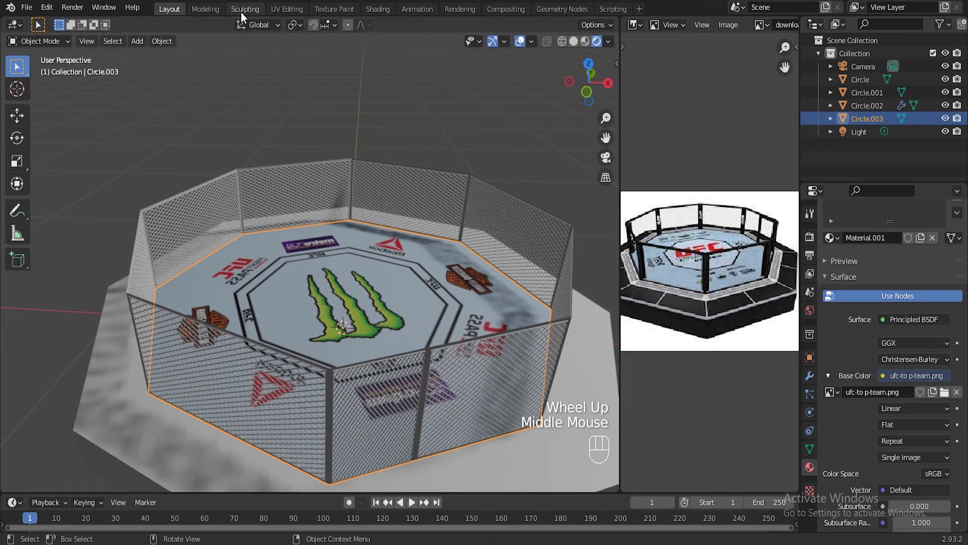
Step: Open the UV Editing workspace with the cage in rendered shading and size the UV editor to show the whole floor image
click(301, 10)
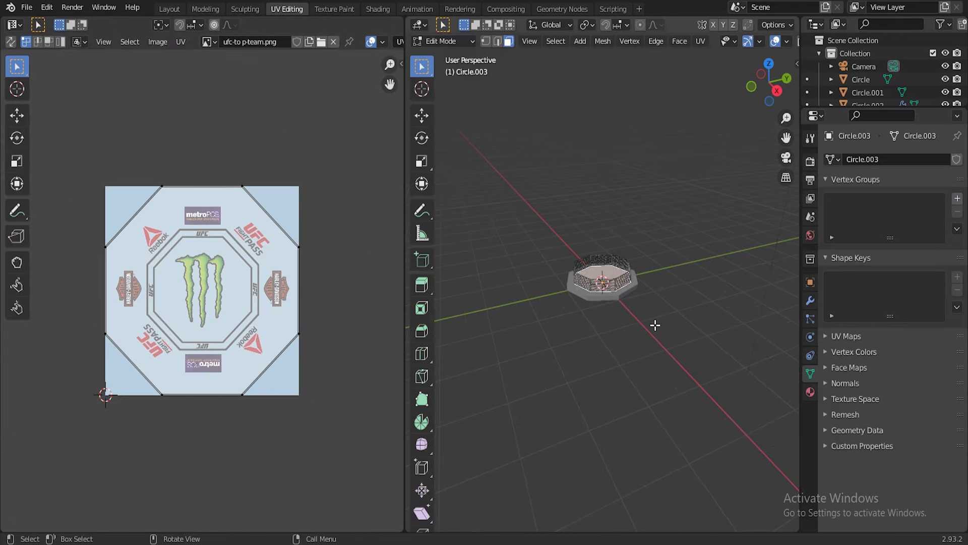
scroll(654, 327, up, 7)
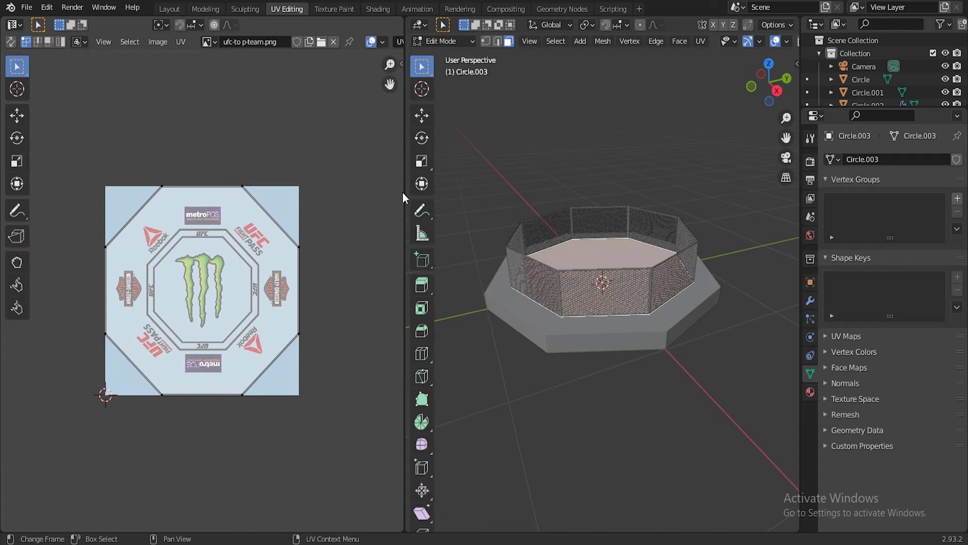
drag(403, 196, 191, 197)
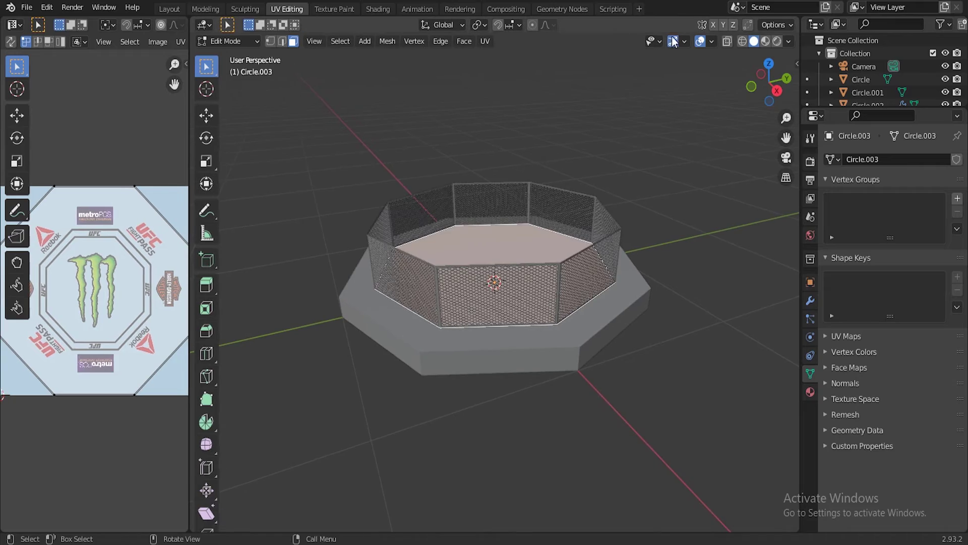
click(778, 41)
scroll(457, 229, up, 8)
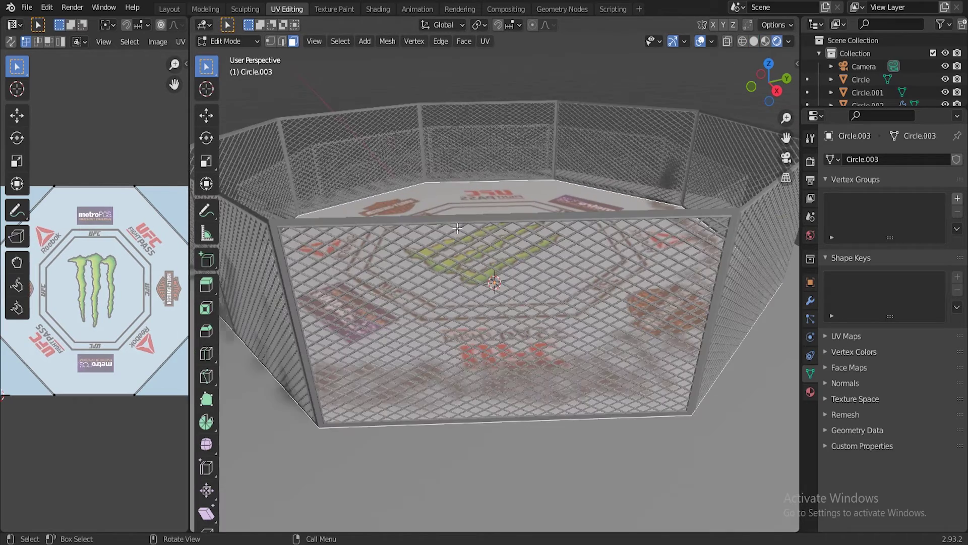
mouse_move(484, 203)
middle_down()
mouse_move(486, 222)
mouse_move(492, 199)
middle_up()
scroll(497, 189, down, 3)
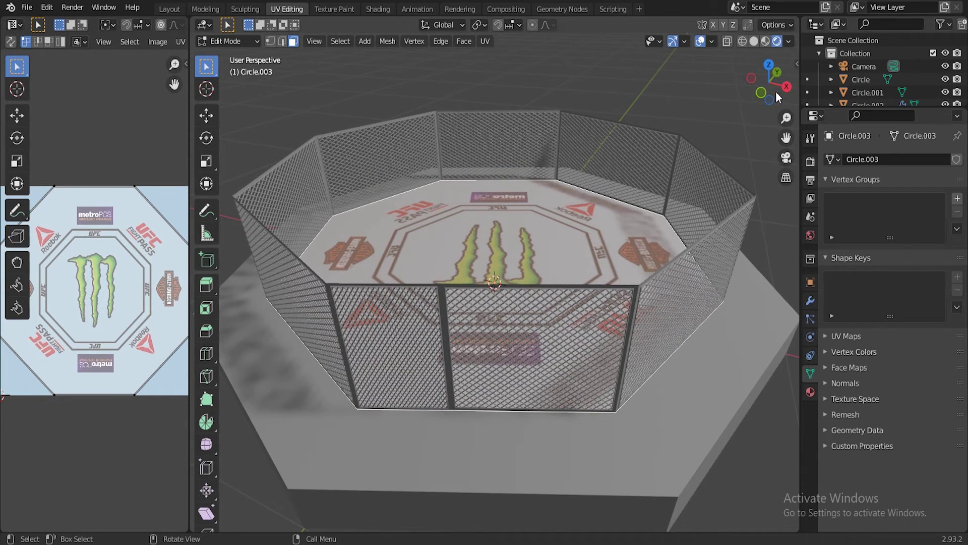
drag(190, 214, 328, 227)
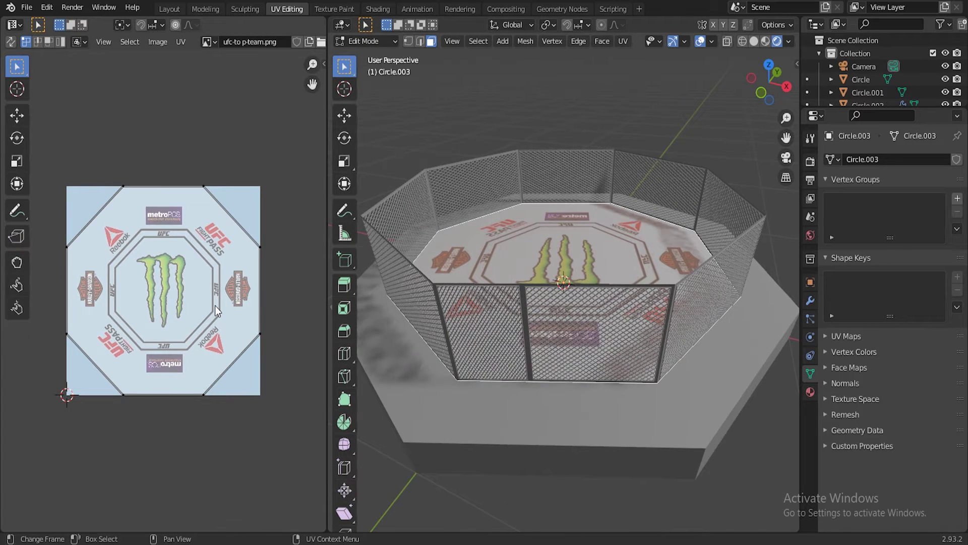
Step: Rotate all of the floor's UVs by about -90 degrees over the image
key(a)
key(r)
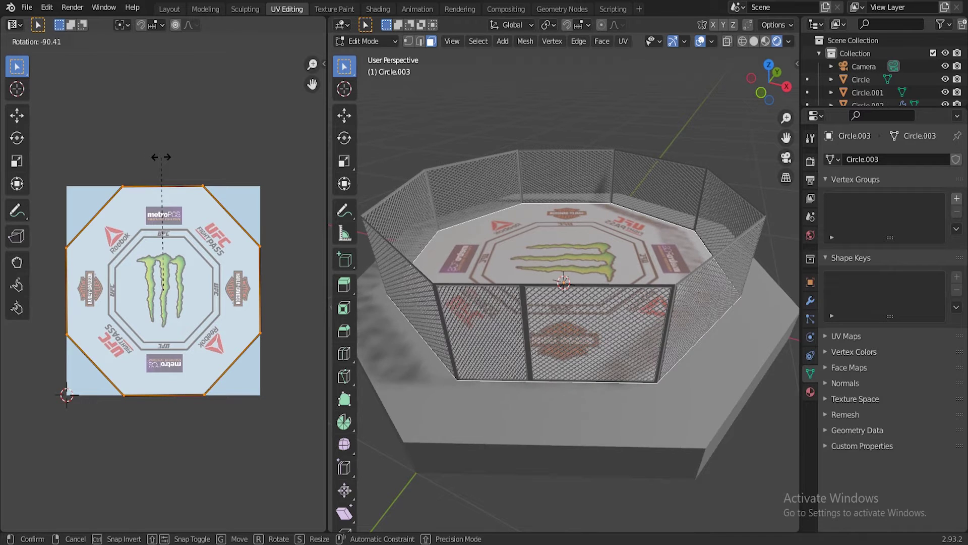
click(162, 157)
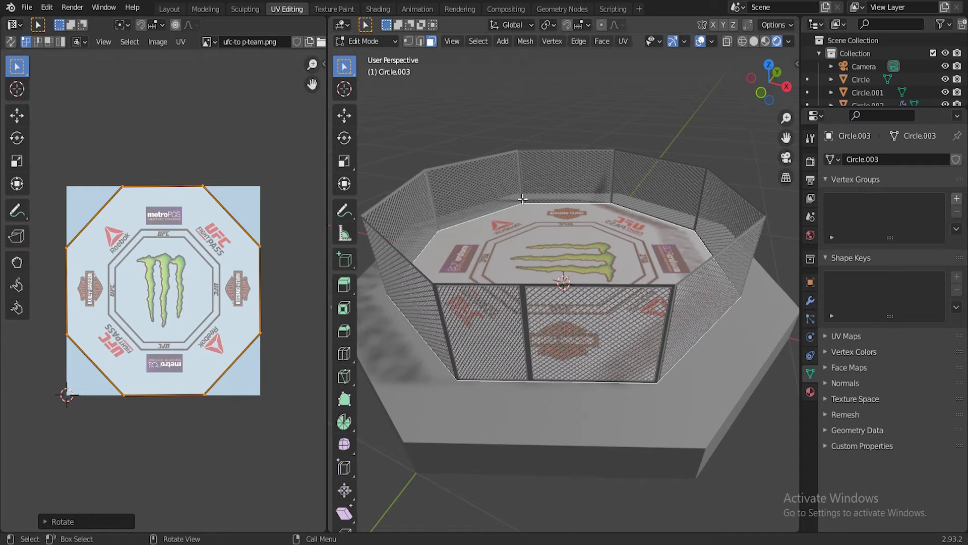
Step: Return to the Layout workspace and examine the floor texture's new orientation from several angles against the reference
click(169, 9)
scroll(443, 284, down, 2)
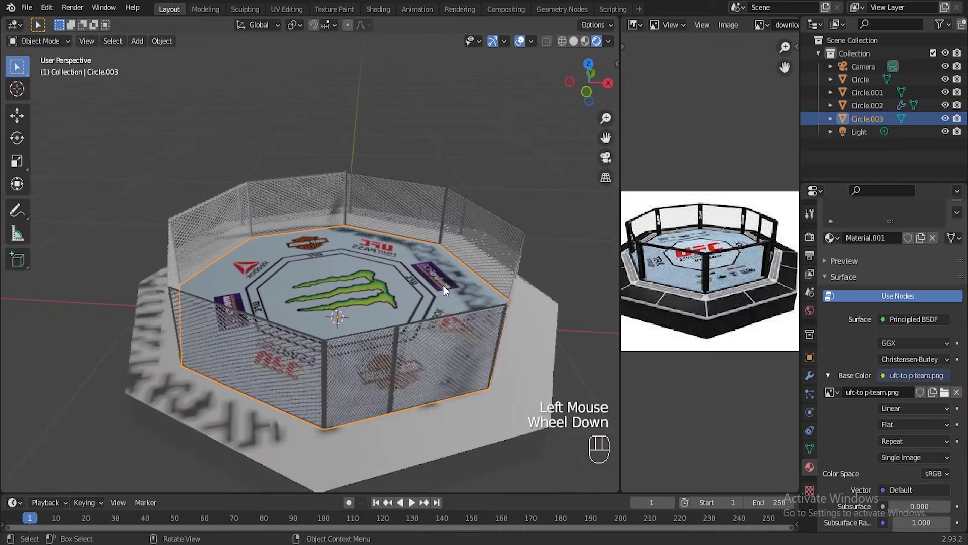
middle_drag(441, 268, 570, 279)
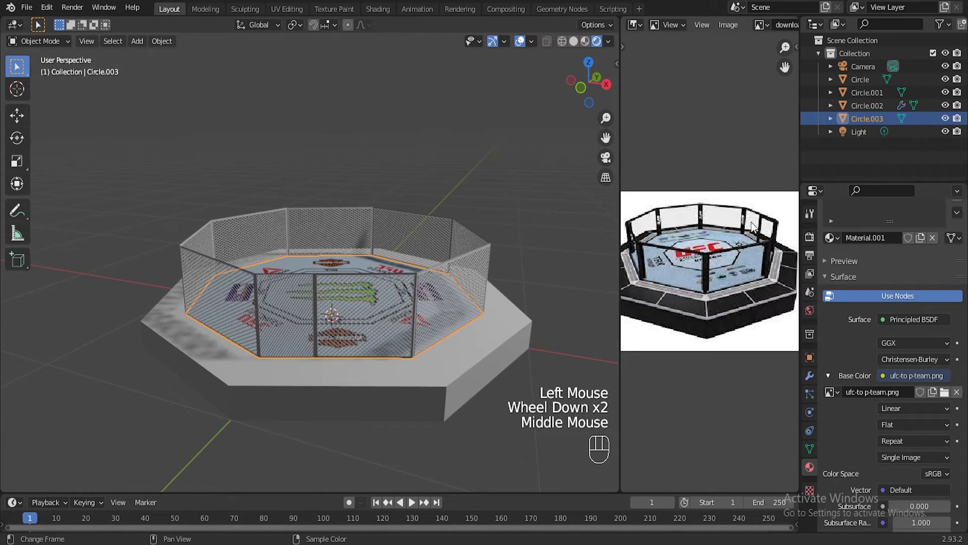
scroll(327, 322, up, 2)
middle_drag(337, 300, 415, 313)
scroll(426, 342, up, 1)
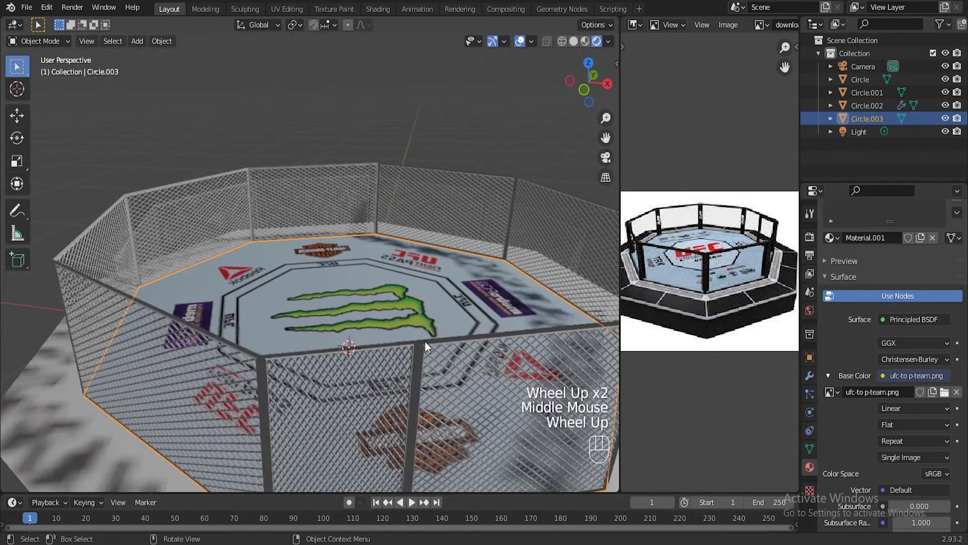
Step: Select the fence frame object and show the viewport in solid shading, staying in object mode
click(421, 344)
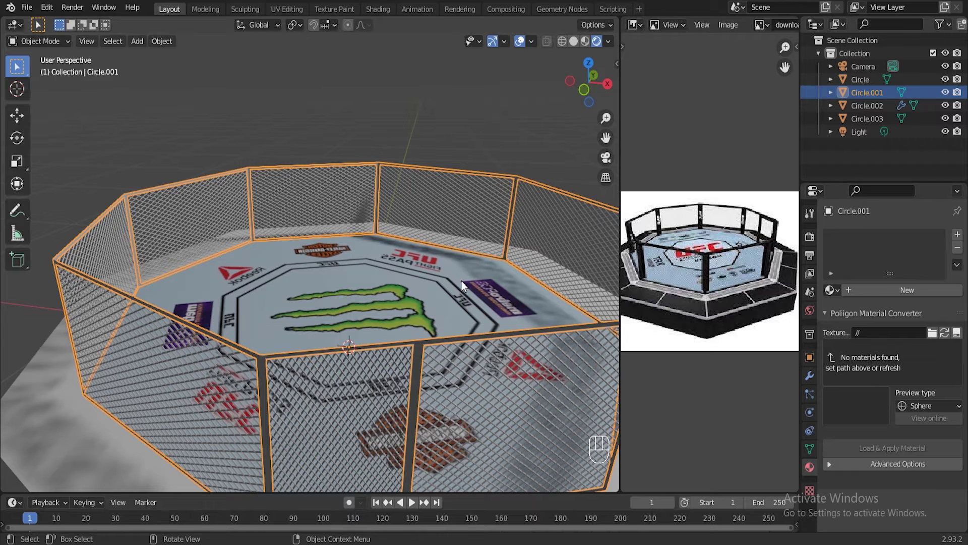
key(Tab)
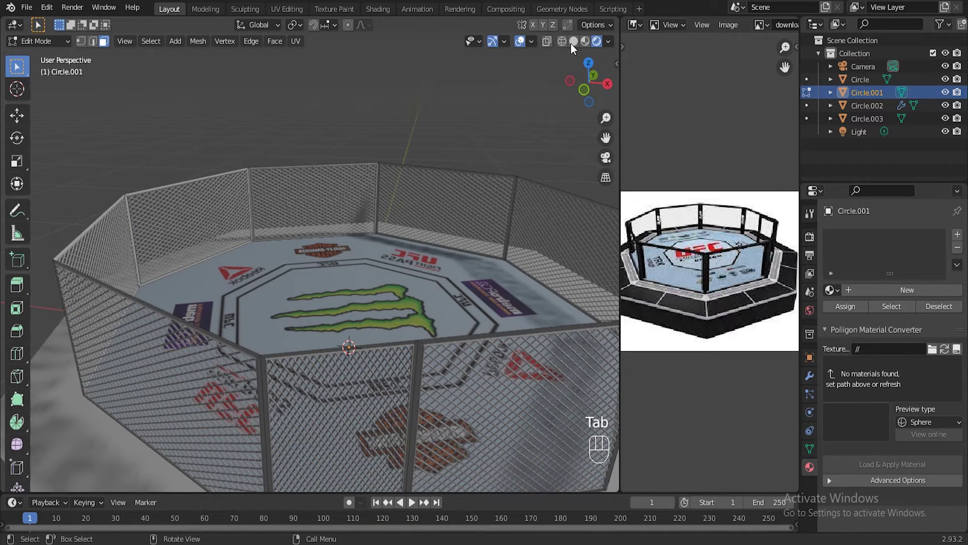
click(574, 42)
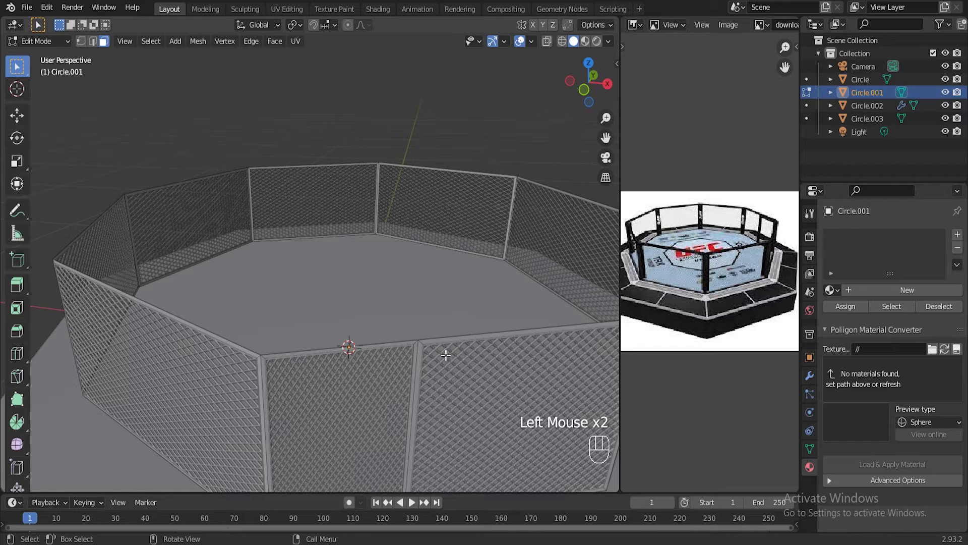
key(Tab)
scroll(462, 346, down, 2)
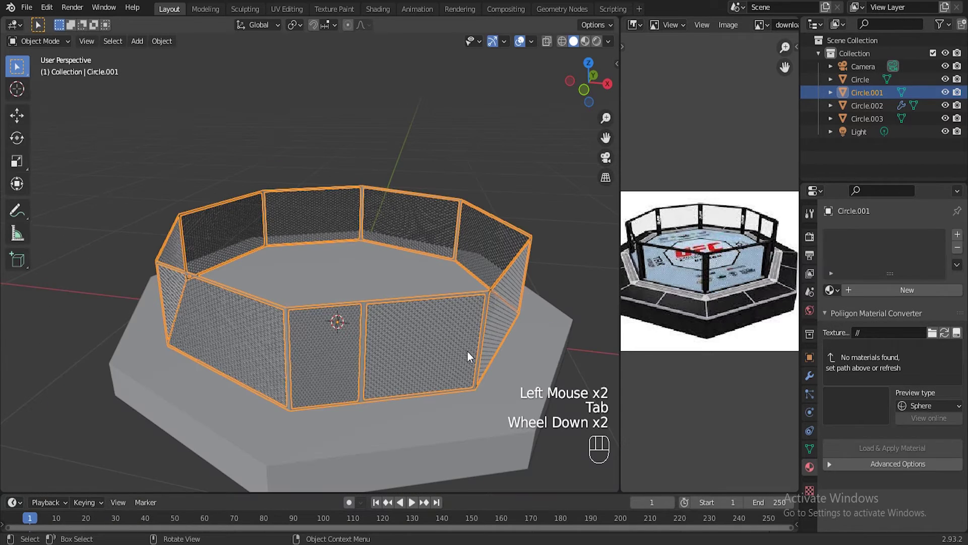
Step: Add a Solidify modifier to the fence frame and set its thickness to 0.02 m
click(810, 375)
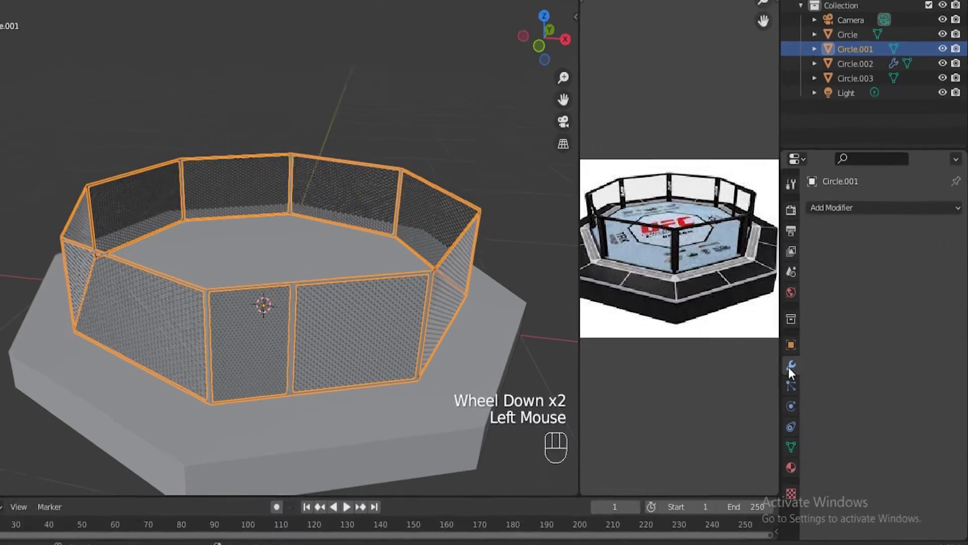
click(862, 232)
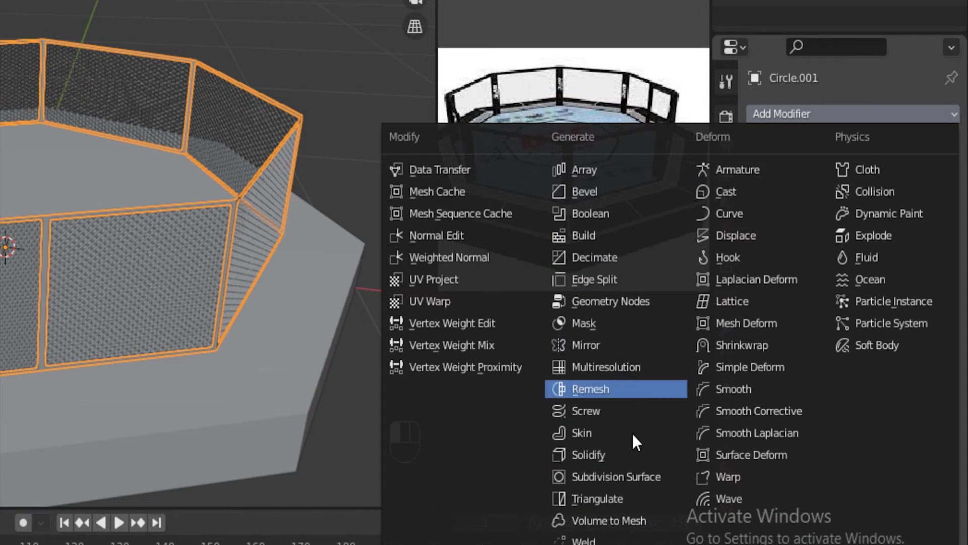
click(595, 454)
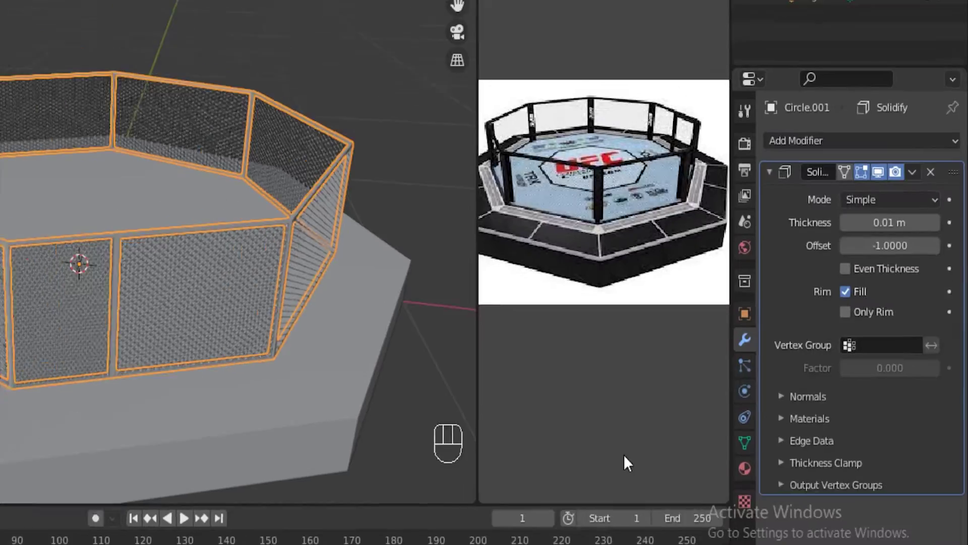
scroll(113, 321, up, 2)
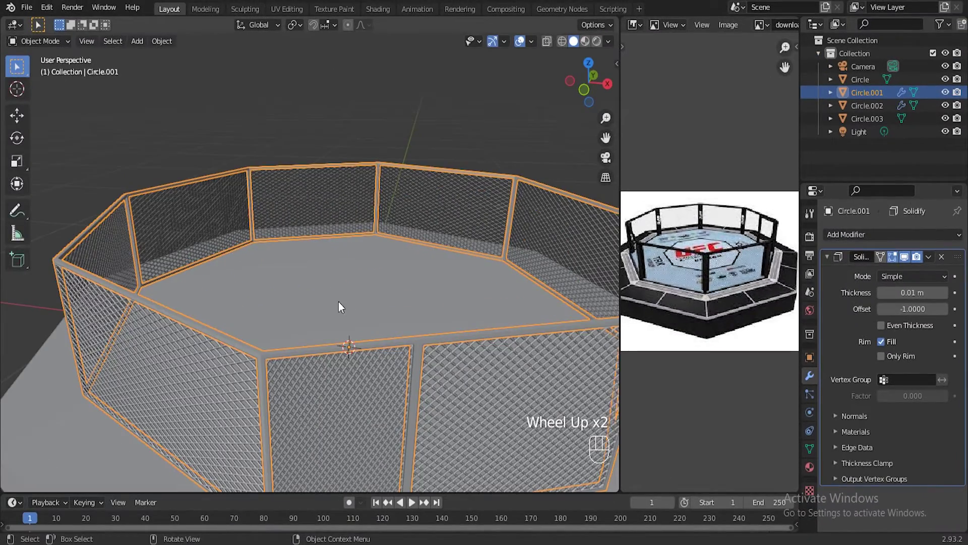
middle_drag(338, 302, 339, 295)
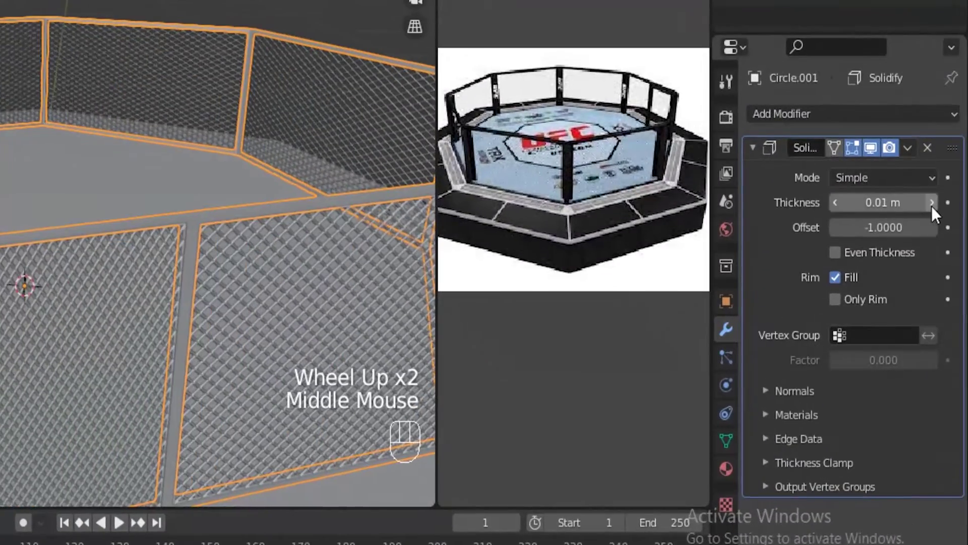
click(943, 292)
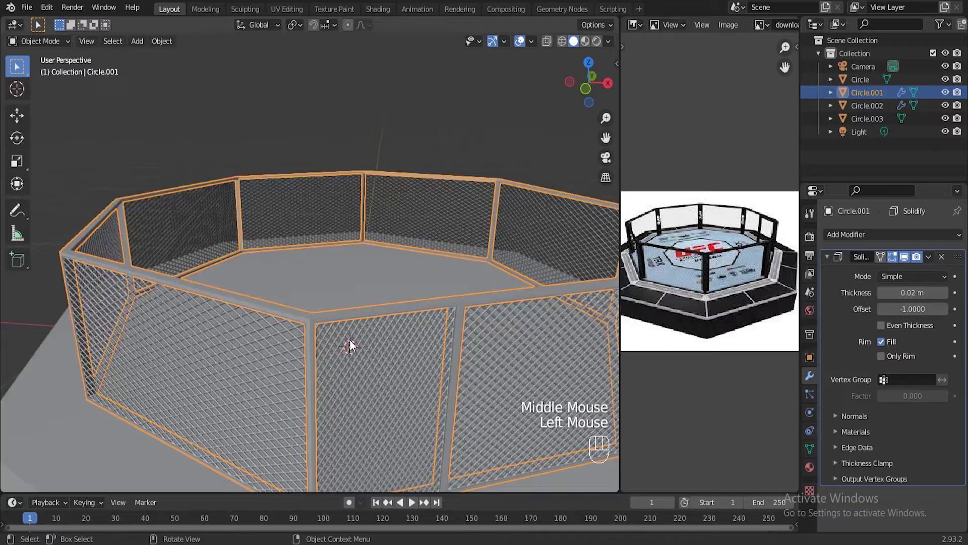
Step: Try the fence frame's Solidify thickness at 0.01 m, compare it up close, and restore it to 0.02 m
scroll(129, 267, down, 1)
scroll(30, 124, up, 2)
middle_drag(355, 242, 376, 290)
key(Tab)
scroll(369, 260, down, 2)
scroll(396, 289, up, 1)
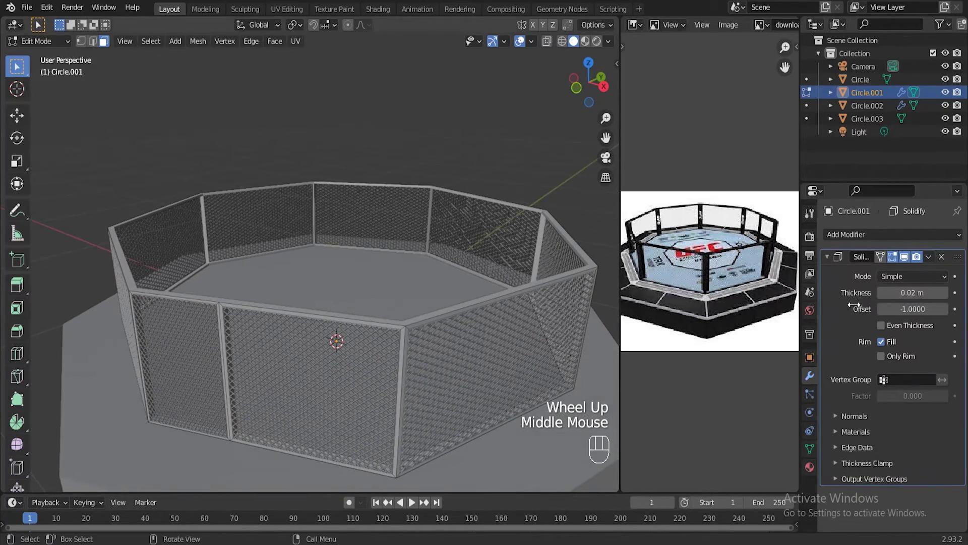
click(880, 293)
scroll(343, 311, up, 1)
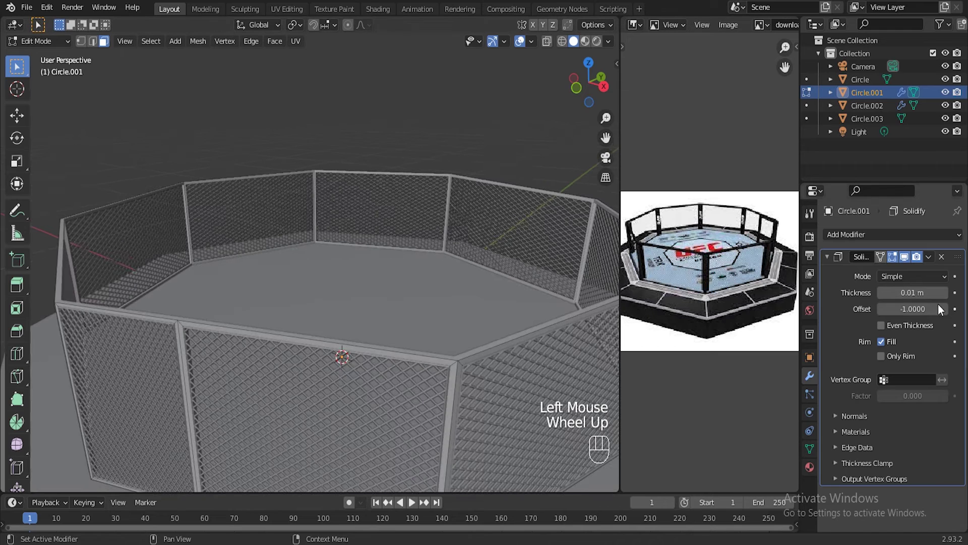
click(943, 295)
scroll(350, 336, down, 2)
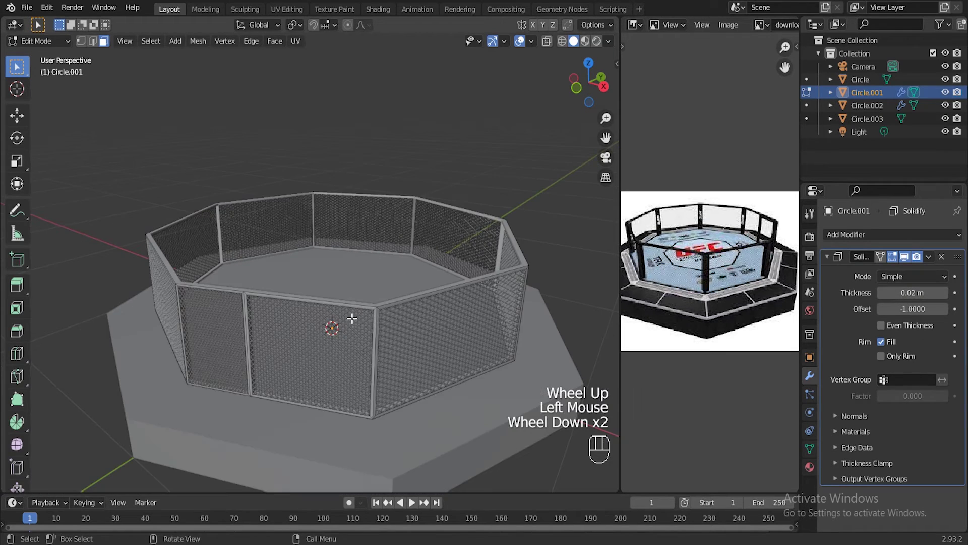
key(Tab)
scroll(436, 271, up, 1)
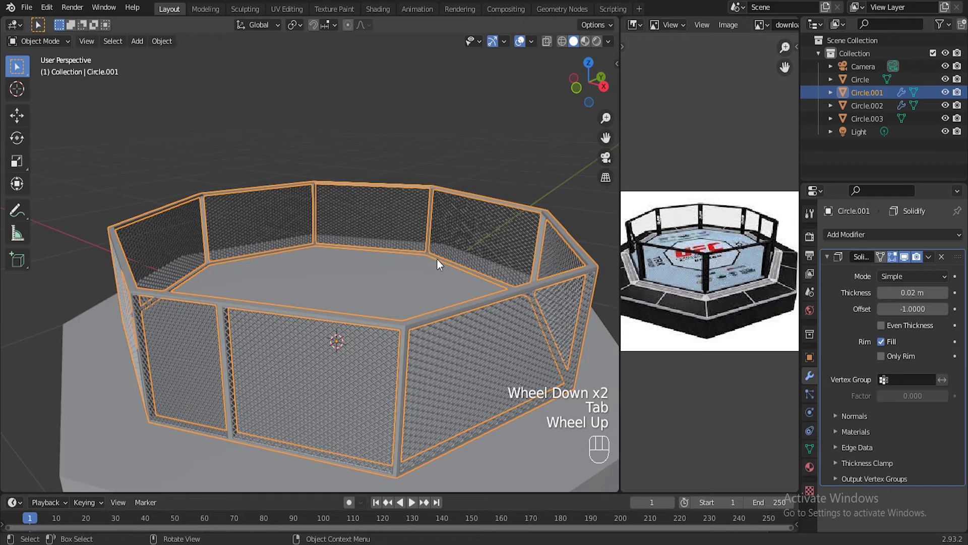
Step: Deselect the fence frame and preview the whole cage in rendered shading
middle_drag(437, 258, 523, 164)
click(480, 156)
scroll(302, 254, down, 2)
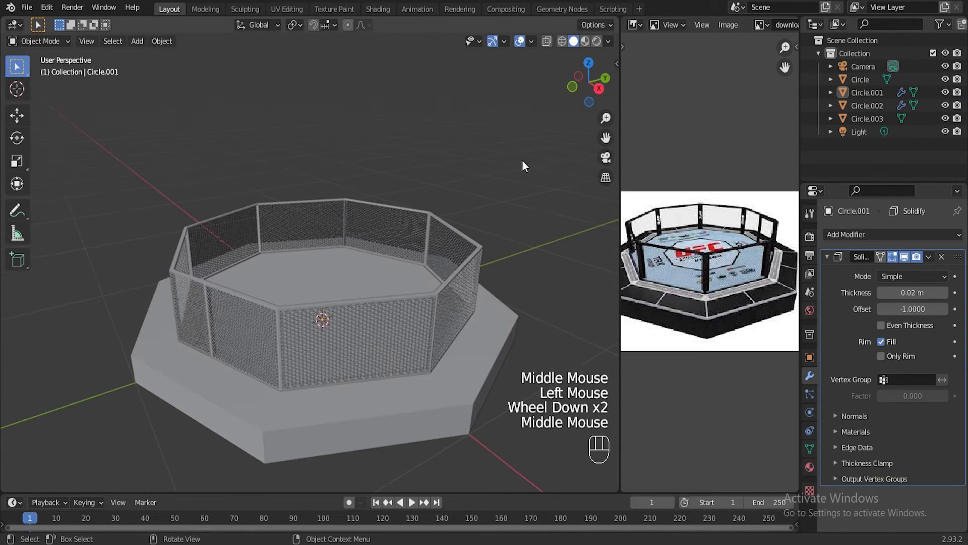
click(598, 41)
scroll(449, 324, up, 1)
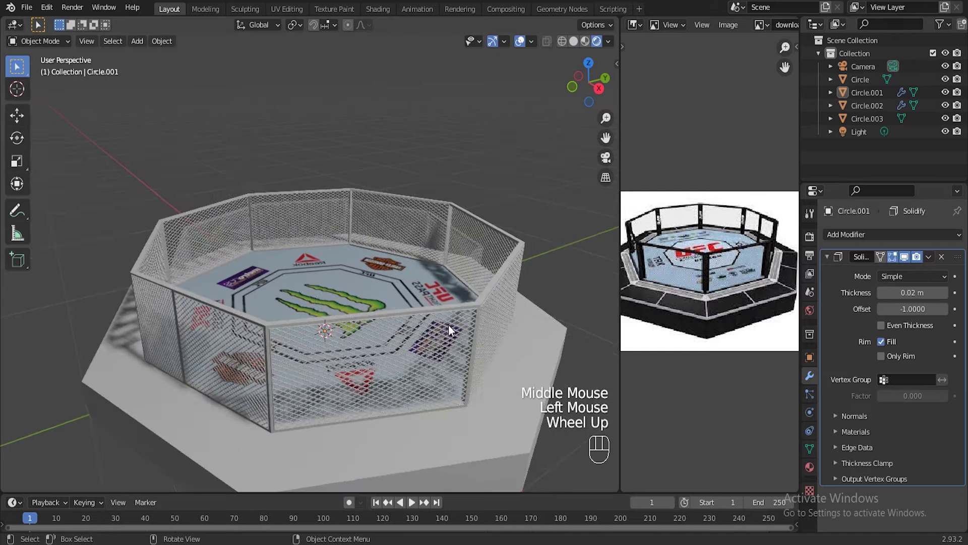
Step: Select the fence frame, switch the render engine to Cycles, and return the viewport to solid shading
click(474, 304)
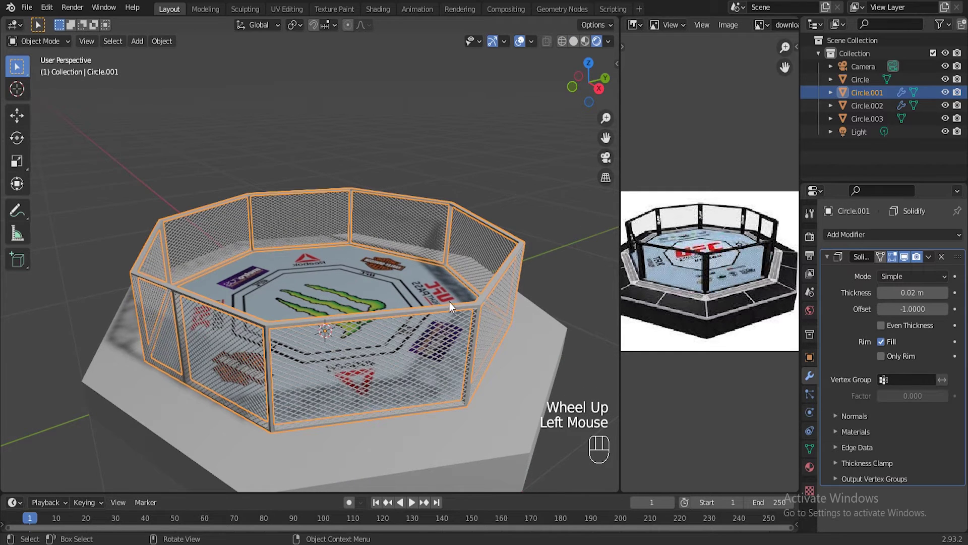
click(810, 236)
click(902, 235)
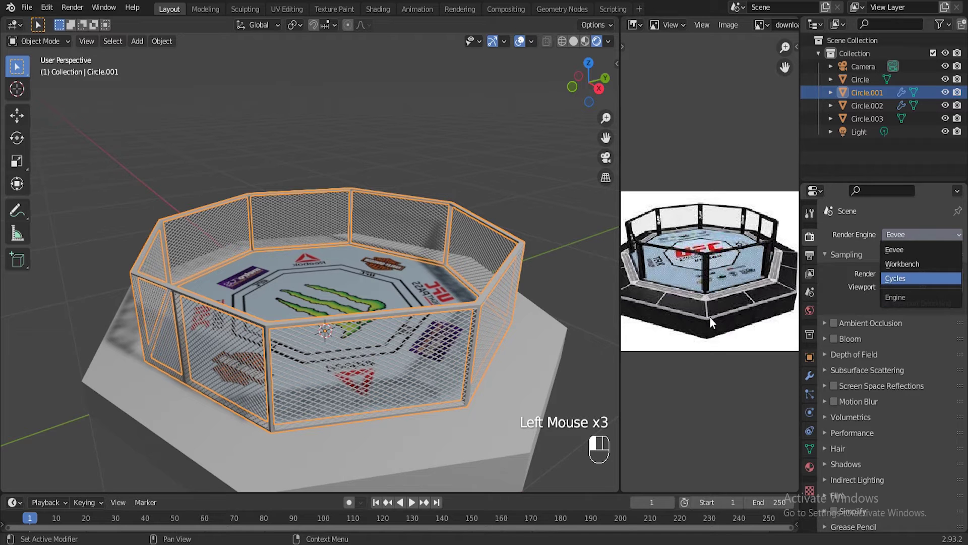
key(Return)
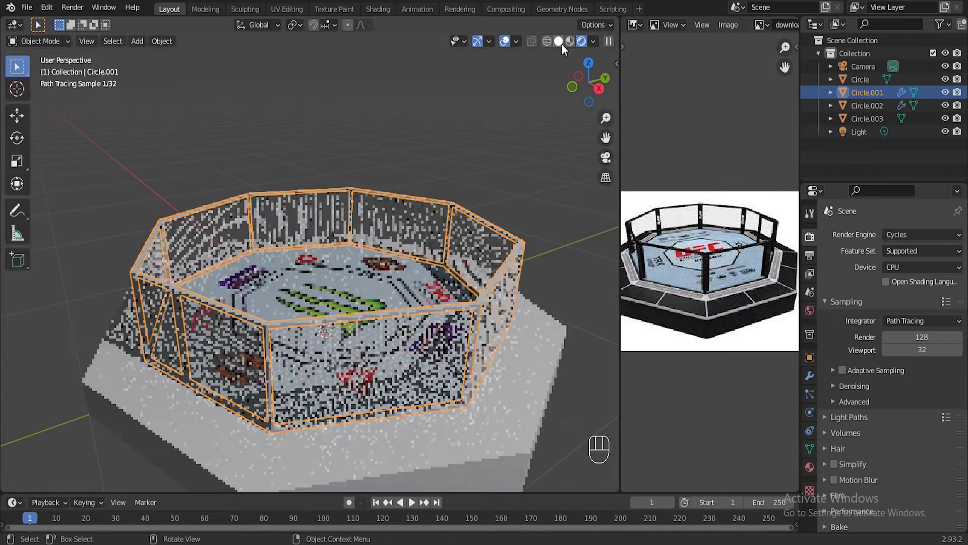
click(559, 42)
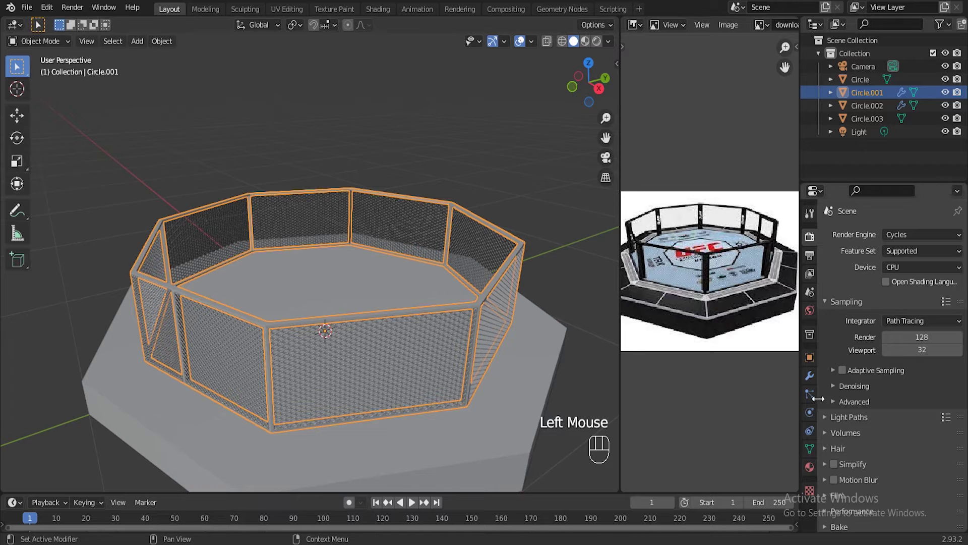
Step: Create a new material for the fence frame with a near-black base color and a roughness of 0.170
click(810, 469)
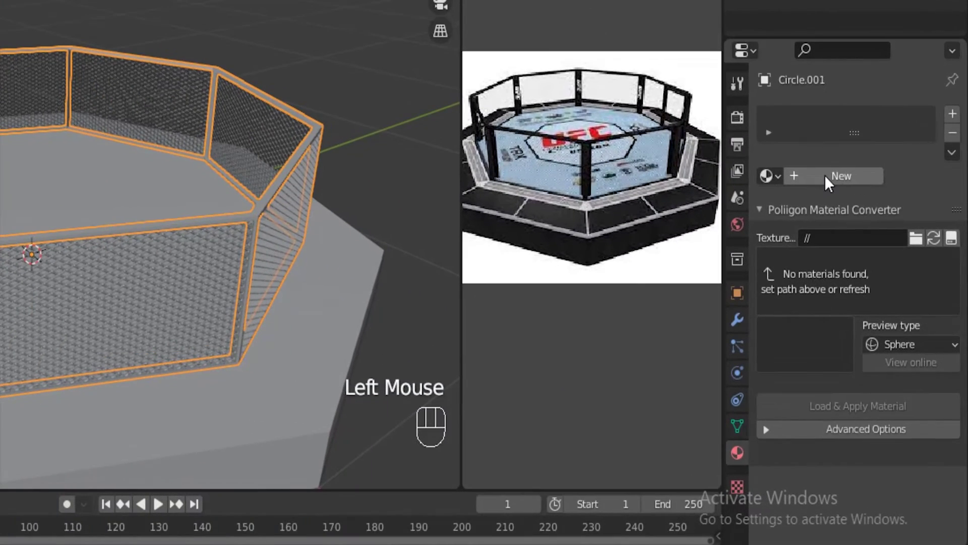
click(825, 174)
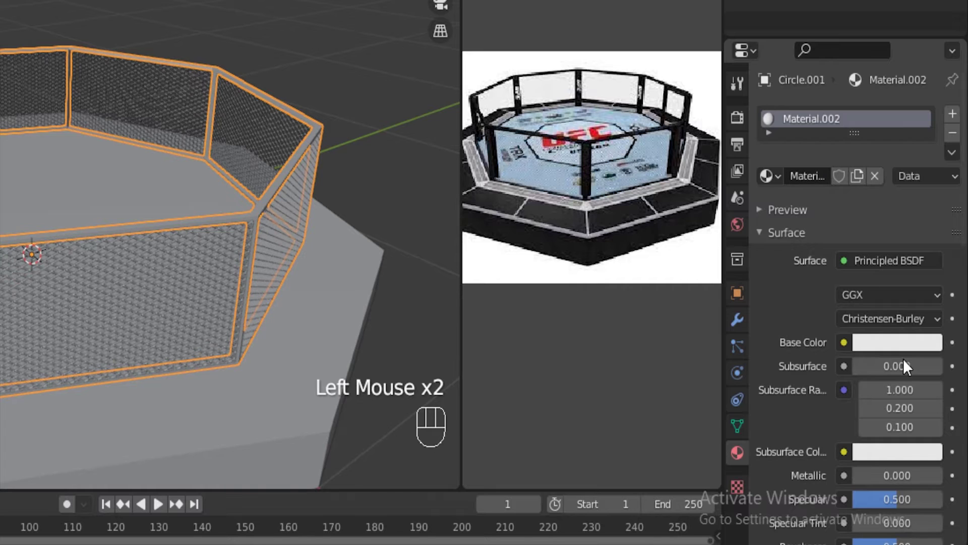
click(905, 344)
drag(929, 189, 930, 195)
scroll(795, 432, down, 5)
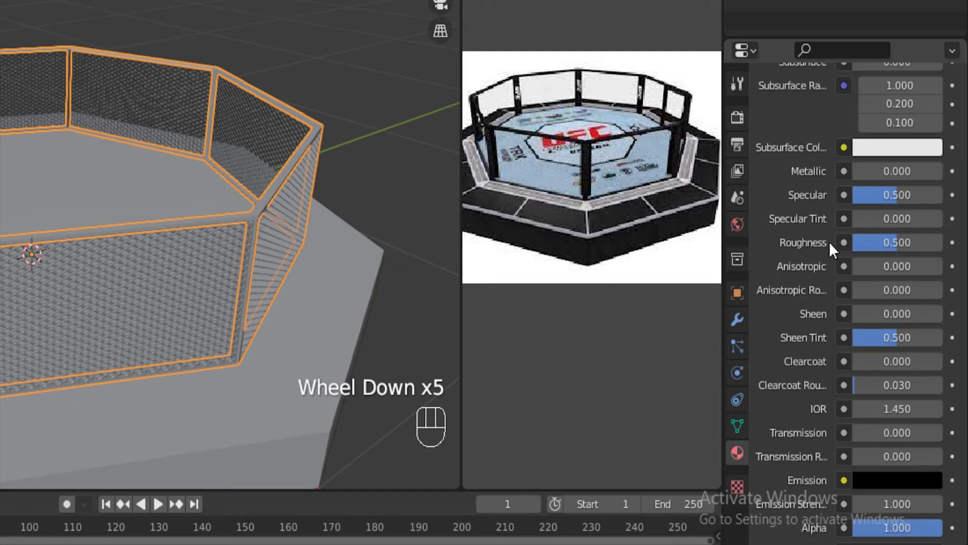
drag(885, 244, 867, 244)
Step: Select the octagonal platform and assign it the existing near-black Material.002
scroll(211, 251, down, 3)
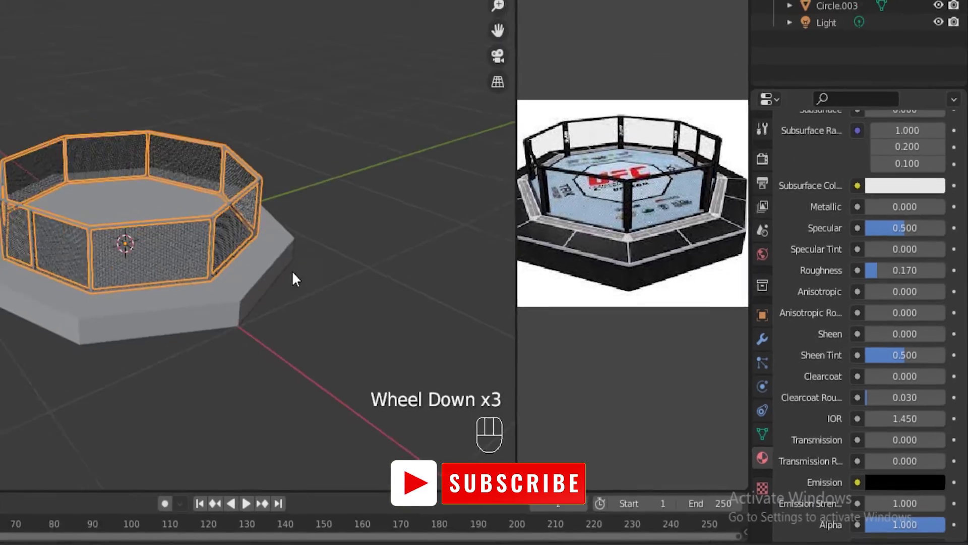
click(233, 285)
scroll(329, 241, up, 2)
shift+middle_drag(313, 266, 313, 293)
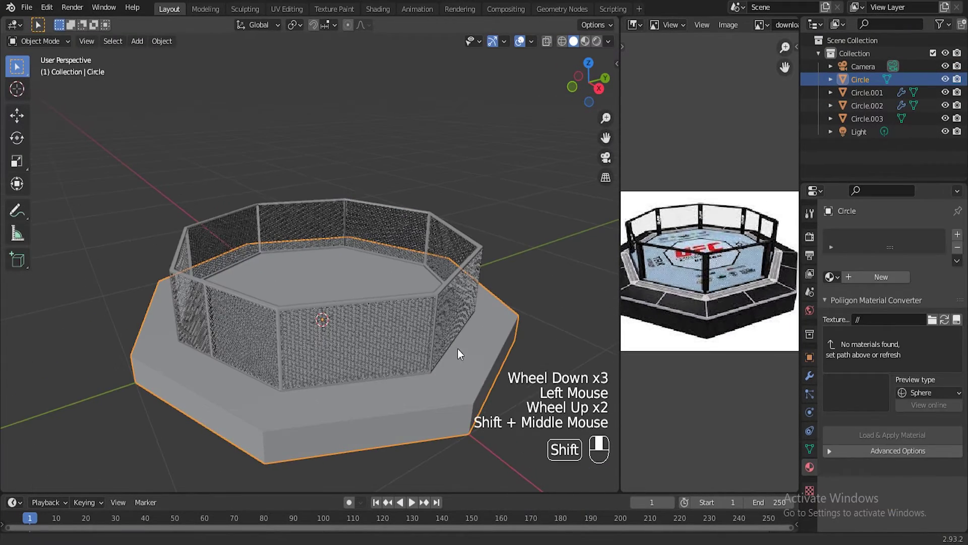
shift+middle_drag(458, 348, 457, 340)
scroll(456, 337, up, 1)
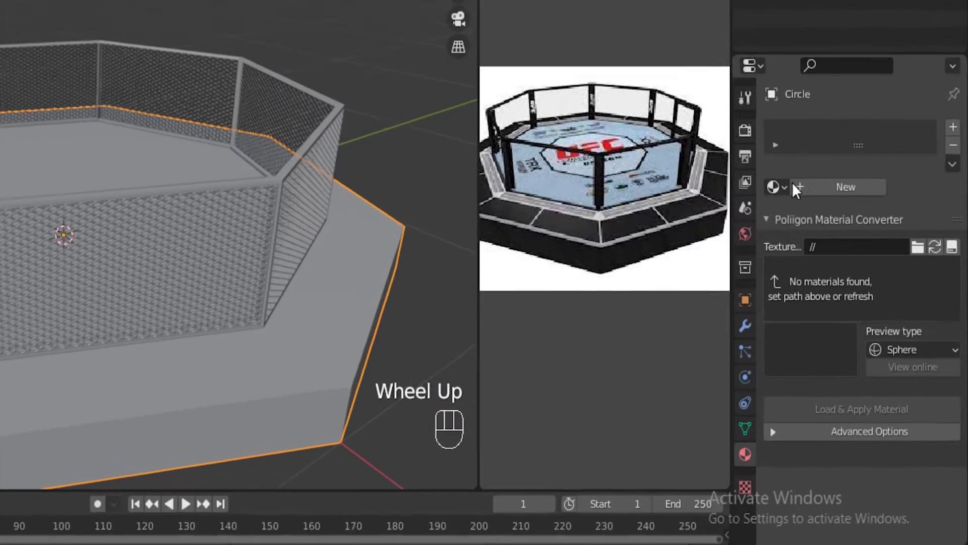
click(830, 277)
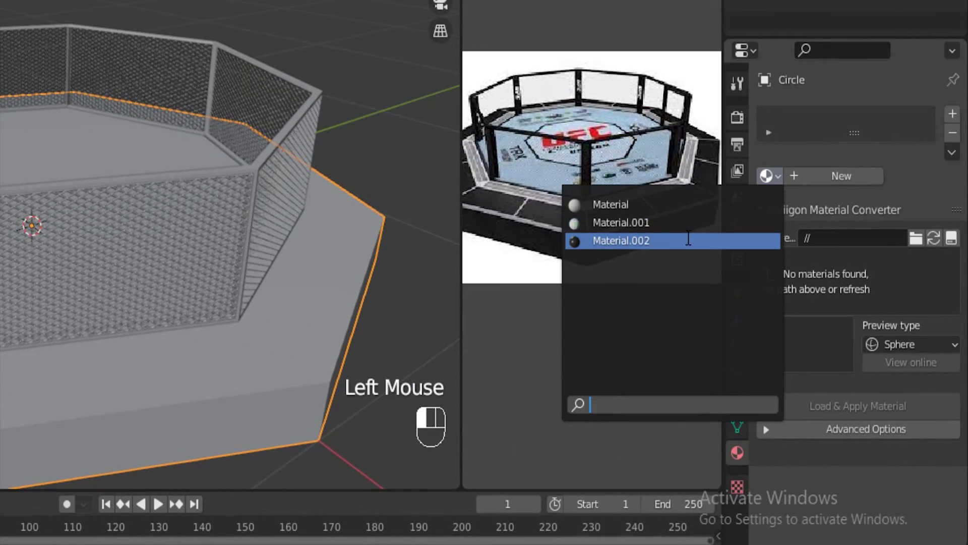
click(650, 241)
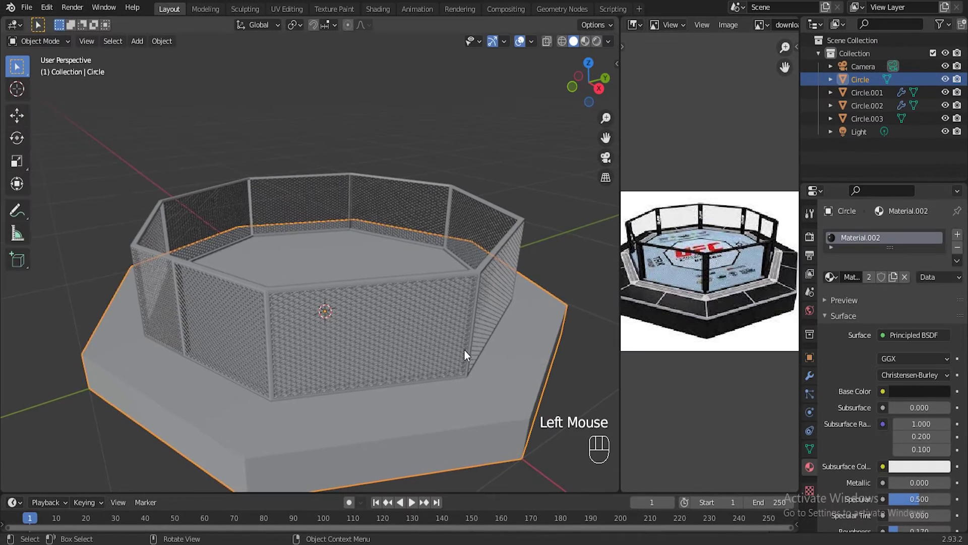
Step: Examine the black frame and platform in rendered shading against the reference, and return to solid shading
scroll(474, 332, down, 1)
click(596, 41)
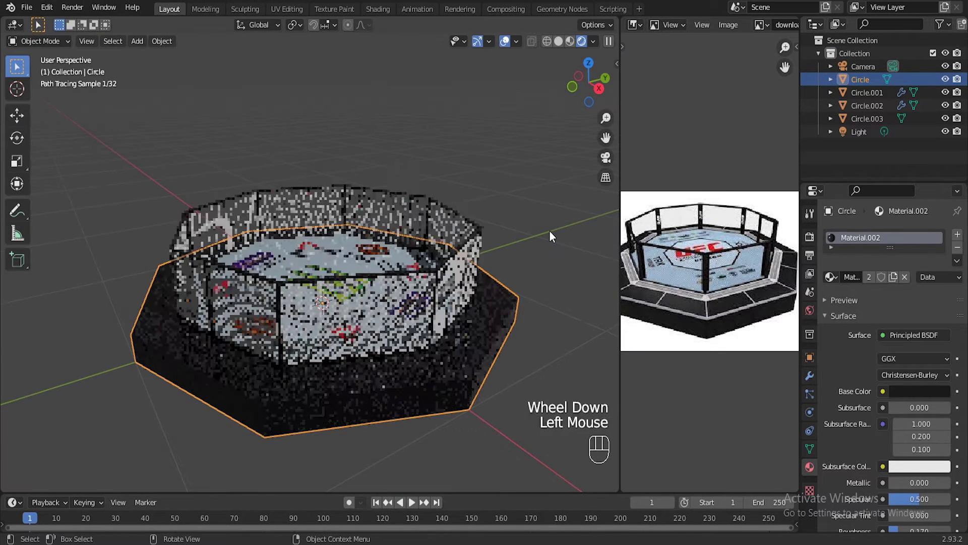
click(548, 232)
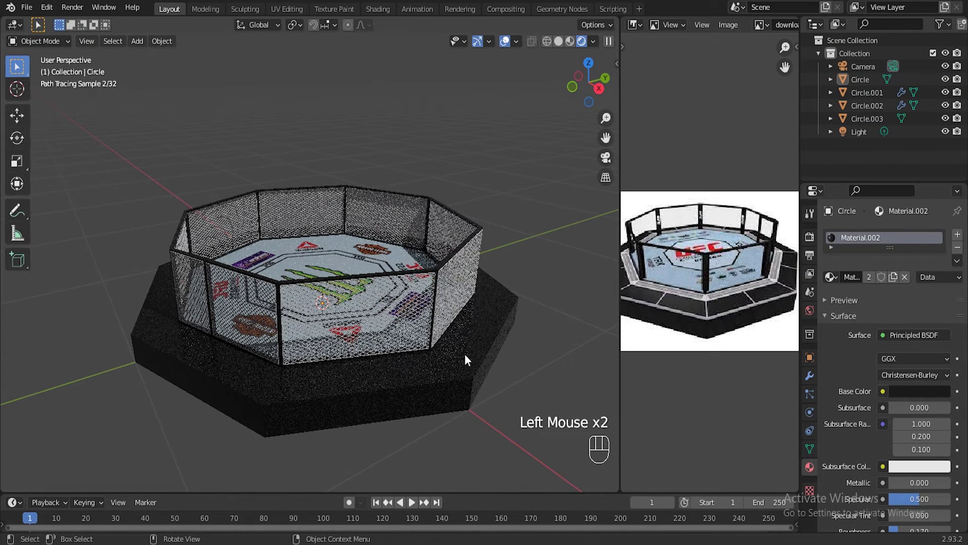
click(559, 41)
scroll(440, 278, up, 2)
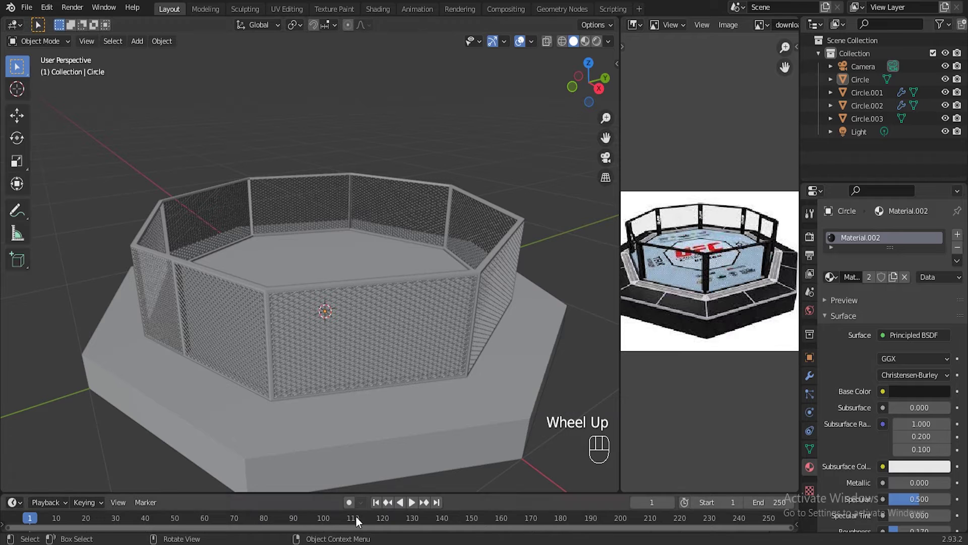
click(596, 42)
middle_drag(424, 266, 547, 79)
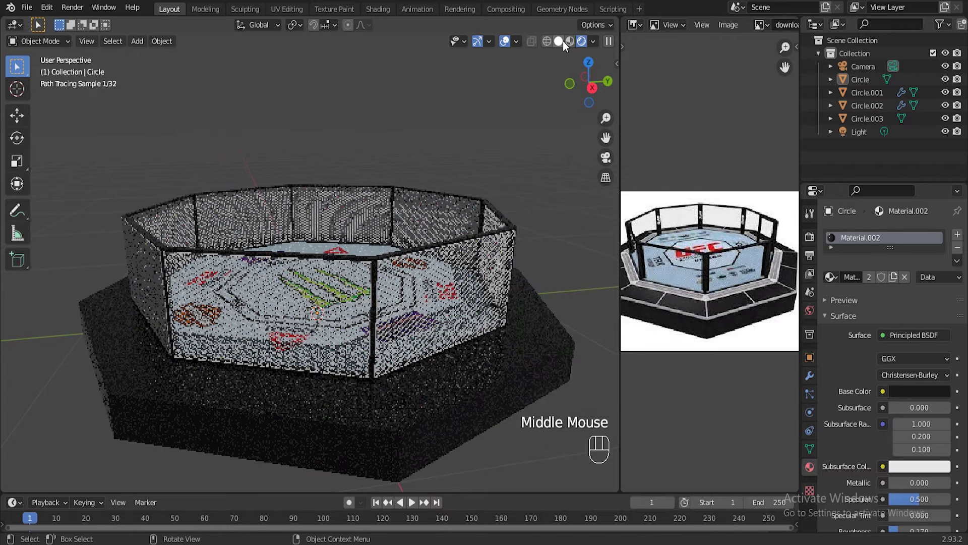
click(562, 41)
Step: Create a new material for the chain-link mesh panels with a grey base color of value 0.246
click(462, 282)
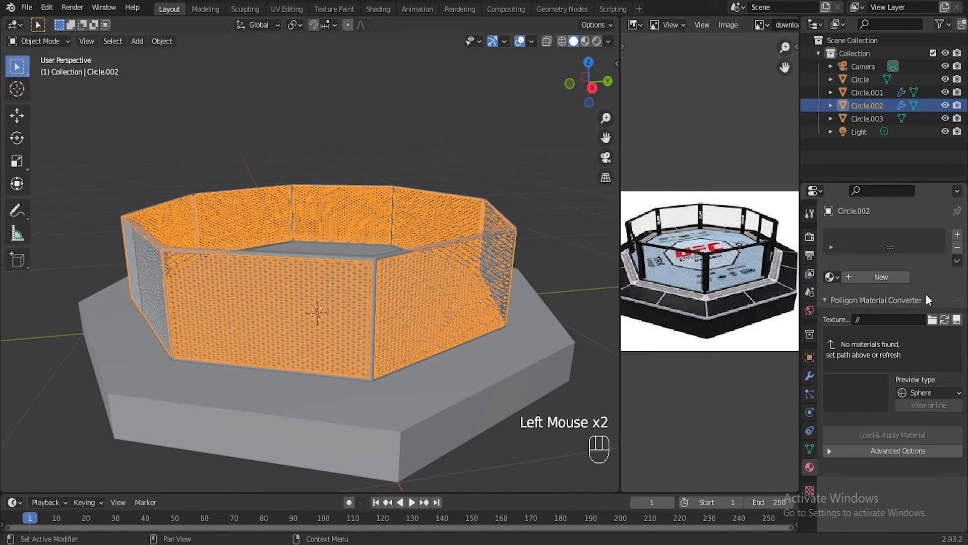
click(887, 278)
click(918, 392)
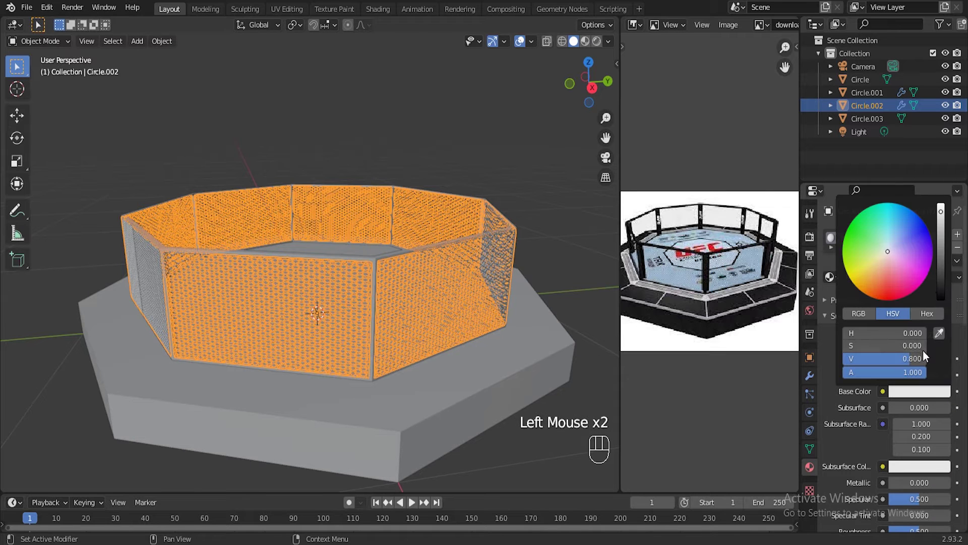
click(942, 256)
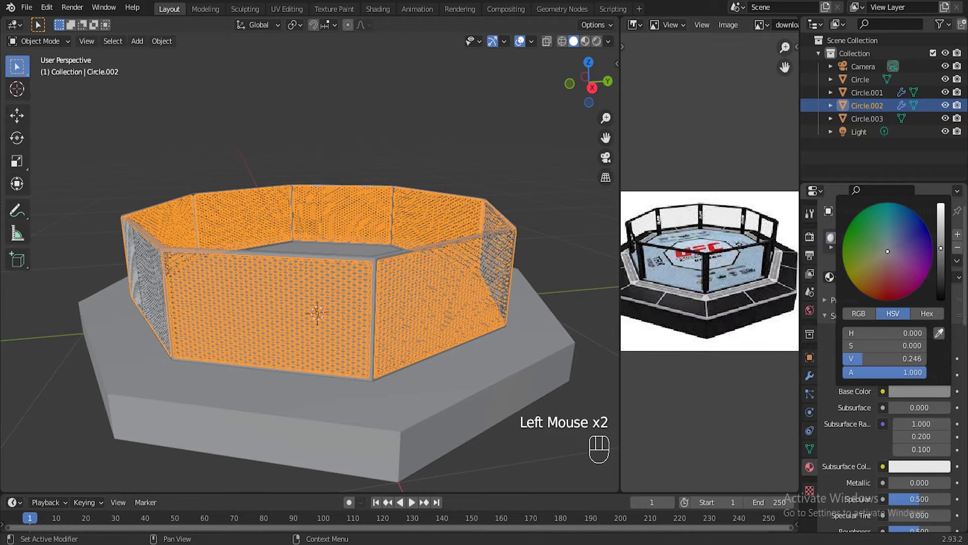
Step: Check the grey mesh panels in rendered shading from another side, and return to solid shading
click(597, 42)
click(547, 181)
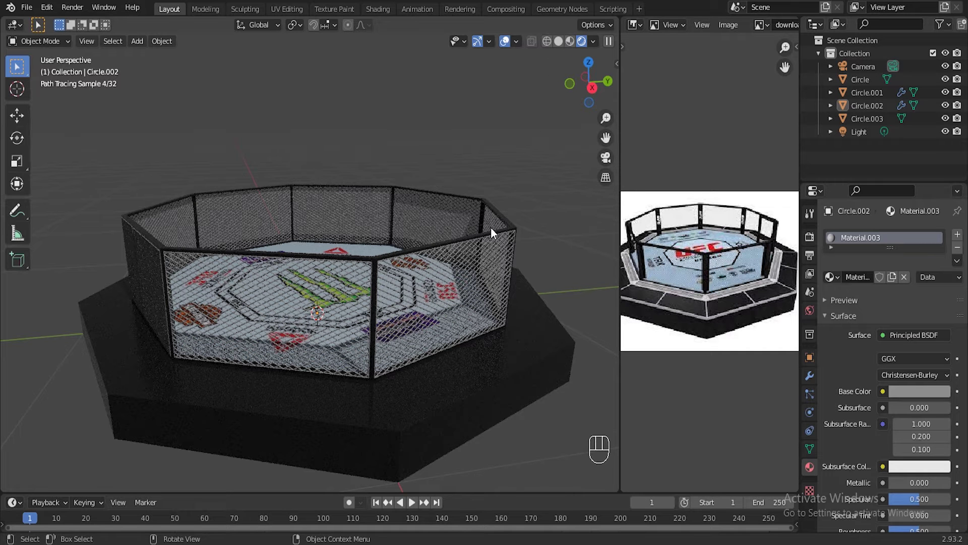
middle_drag(292, 197, 418, 213)
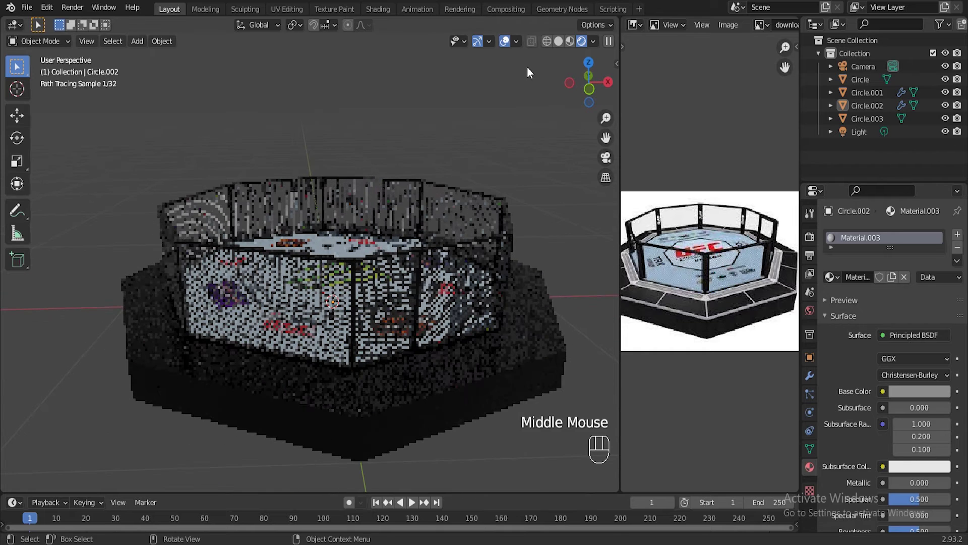
click(559, 40)
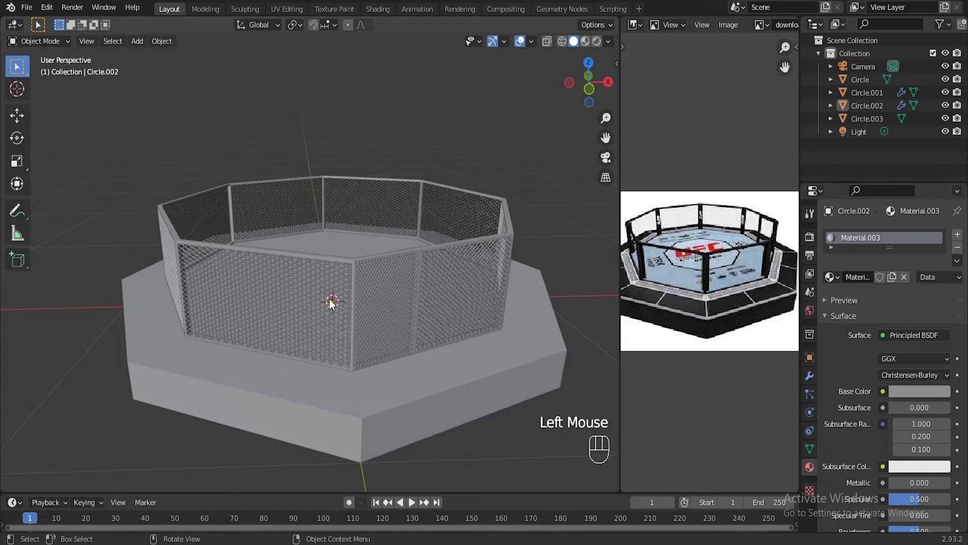
Step: Enter edit mode on the platform and cut one edge loop across a side, slid close to its corner at factor 0.954
click(423, 393)
key(Tab)
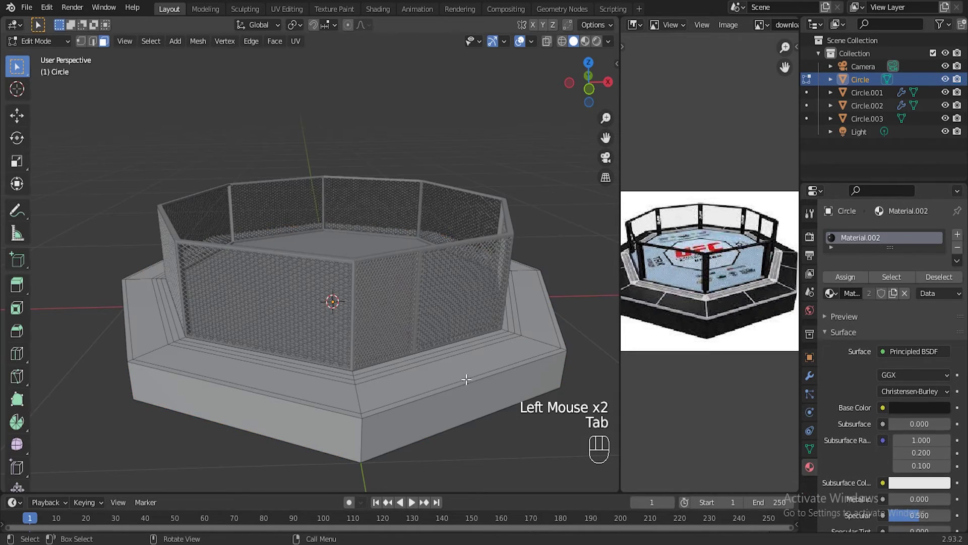
scroll(465, 367, up, 2)
shift+middle_drag(465, 366, 401, 388)
scroll(417, 258, down, 1)
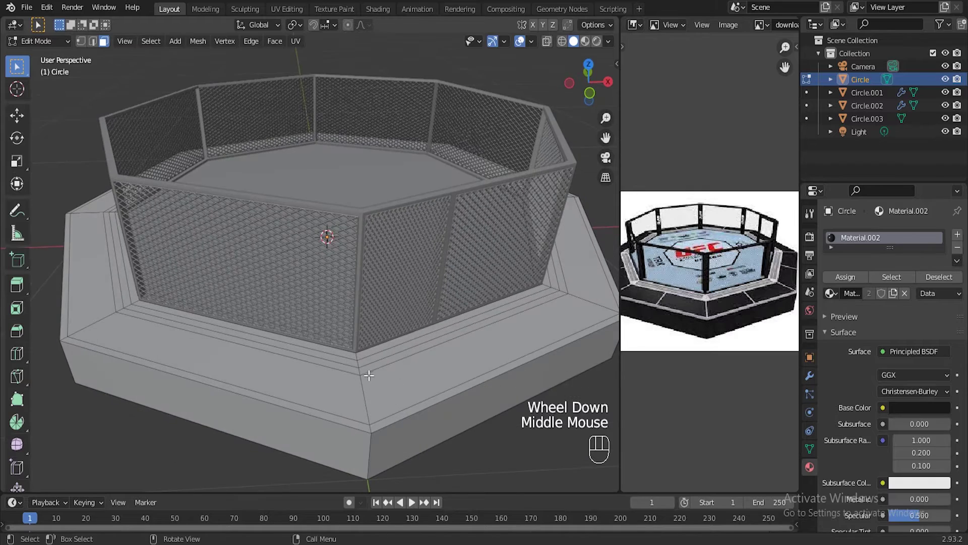
scroll(378, 381, up, 1)
scroll(379, 381, down, 1)
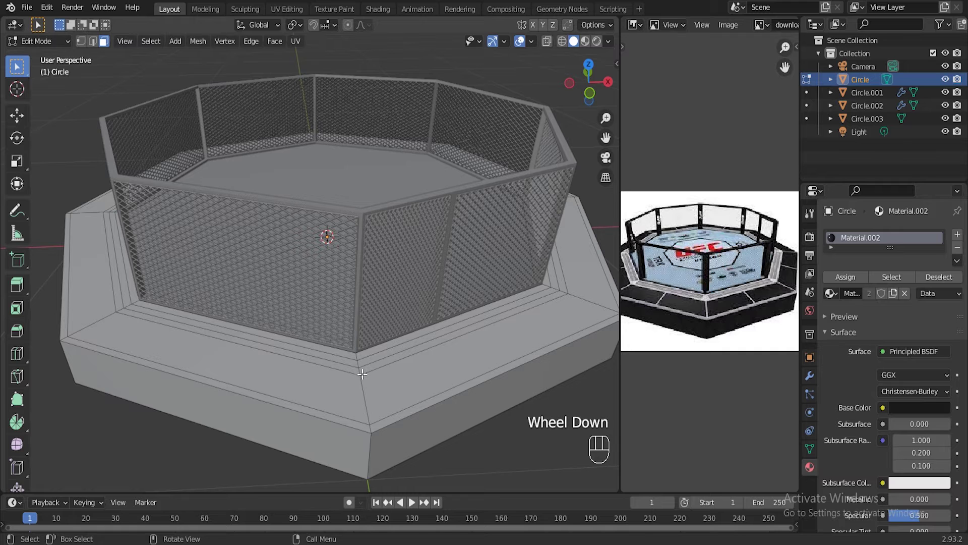
key(ctrl+r)
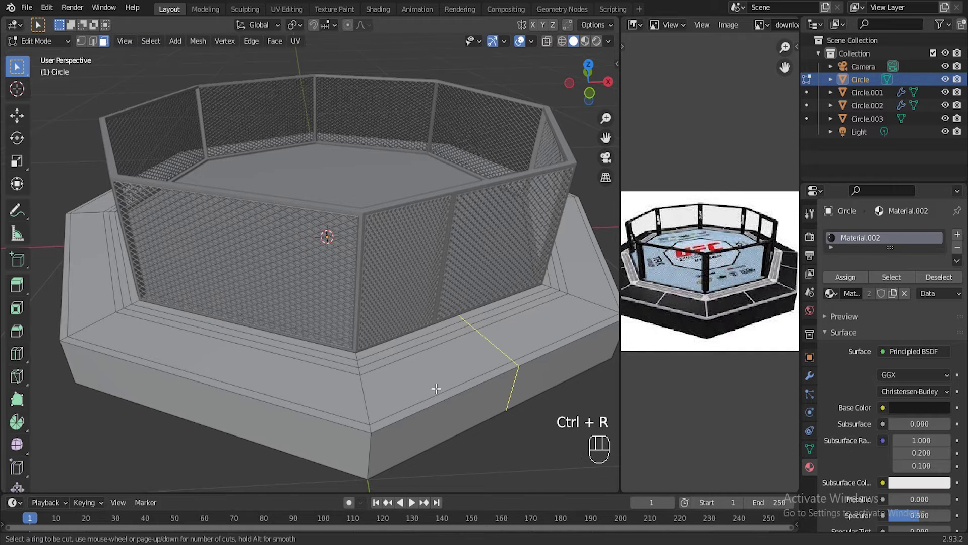
click(470, 370)
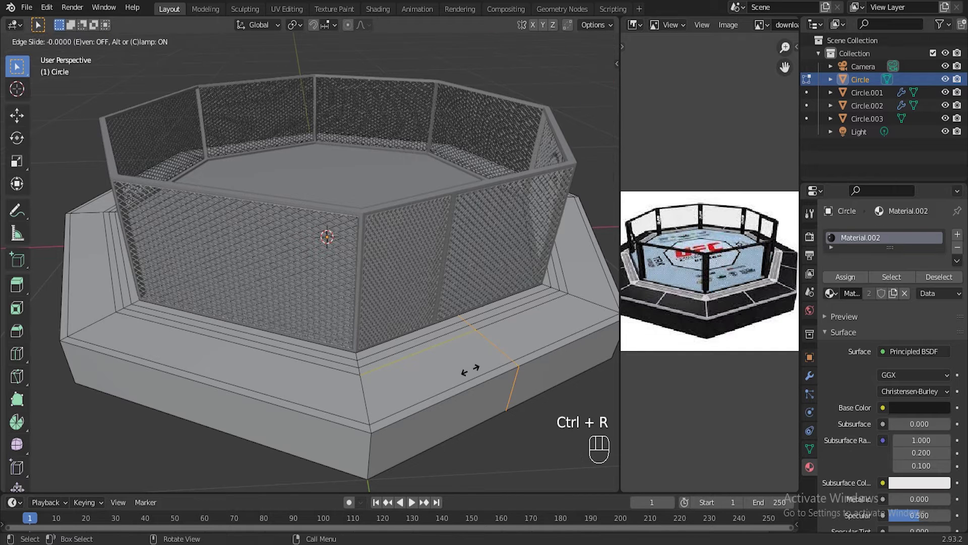
click(356, 436)
Step: Cut a single edge loop across the adjacent platform side, slid close to its corner at factor 0.959
middle_drag(480, 350, 444, 400)
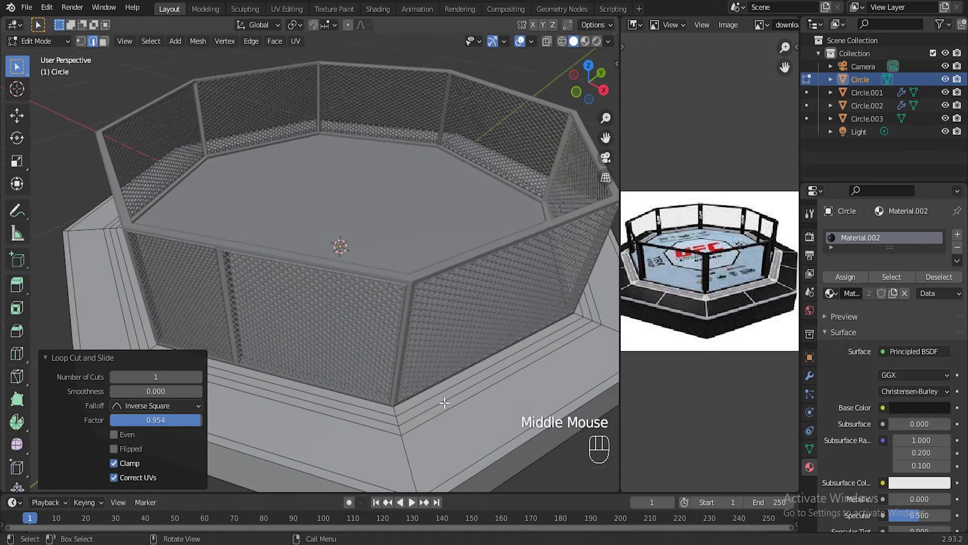
key(ctrl+r)
click(465, 439)
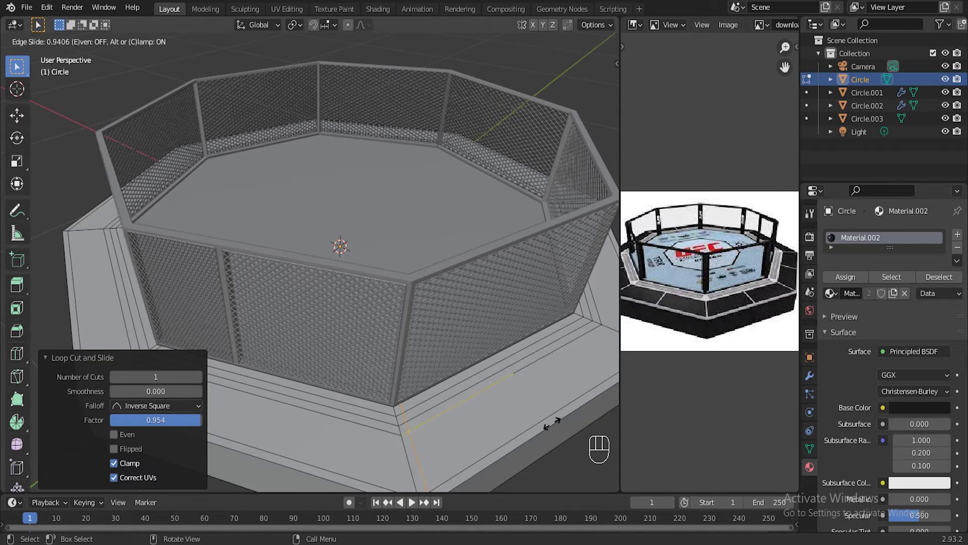
click(536, 433)
scroll(530, 436, down, 2)
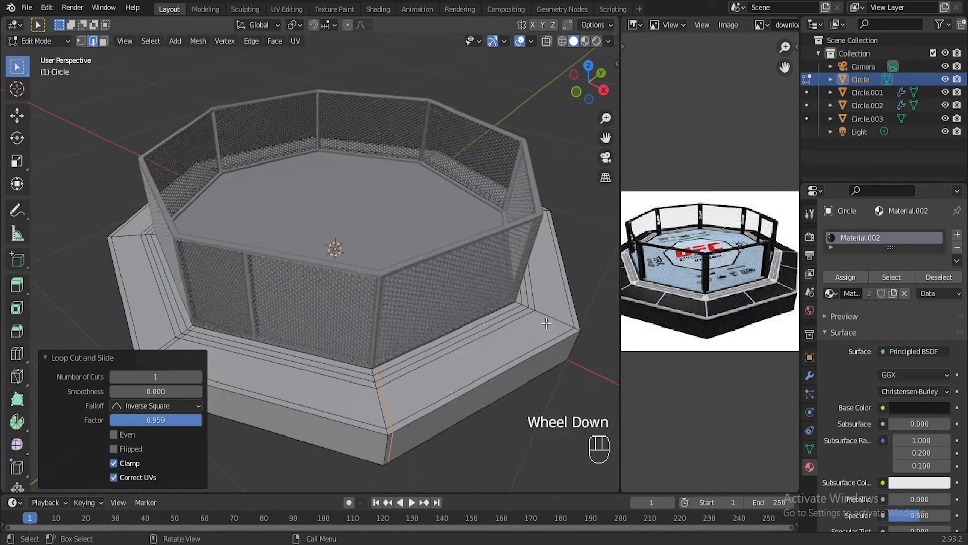
Step: Cut two more single edge loops across further platform sides, sliding them close to their corners, the last at factor 0.954
middle_drag(530, 436, 400, 390)
key(ctrl+r)
click(494, 434)
click(466, 453)
key(ctrl+r)
click(483, 353)
click(395, 439)
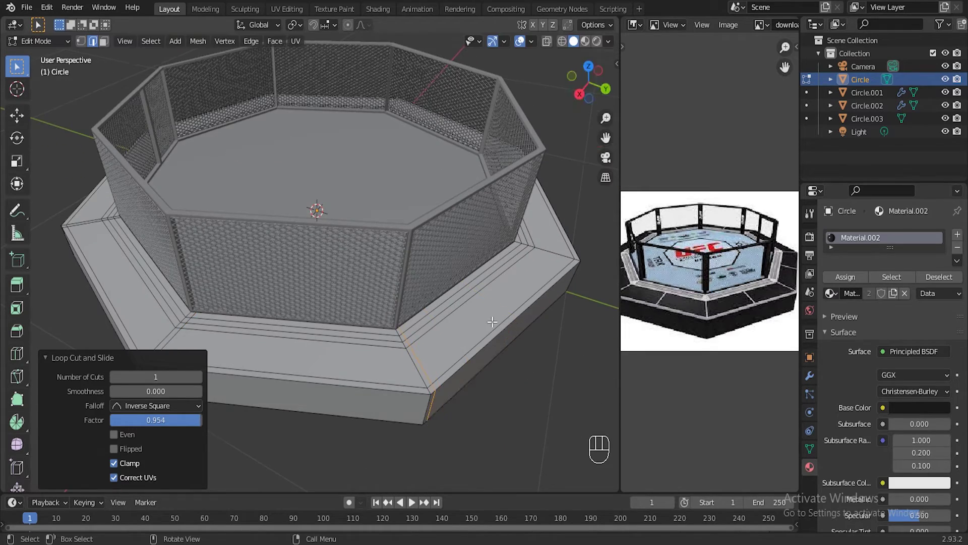
Step: Continue around the platform with edge loops across the following two sides, slid close to their corners at factors 0.956 and about 0.955
middle_drag(492, 322, 443, 323)
key(ctrl+r)
click(488, 362)
click(430, 415)
middle_drag(519, 280, 424, 271)
key(ctrl+r)
click(465, 361)
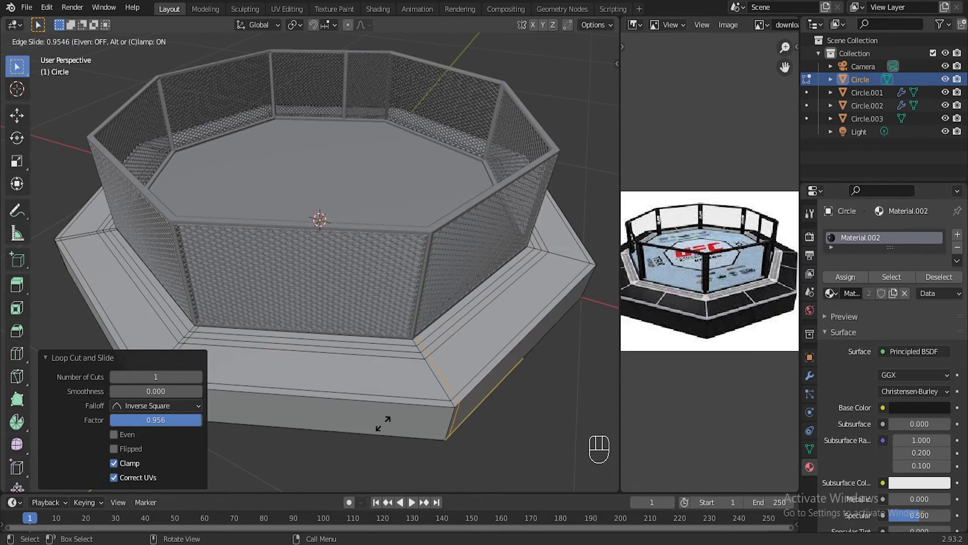
Step: Add single edge loops beside successive corner edges of the octagonal base, slid to a factor of about 0.95
click(382, 423)
middle_drag(382, 423, 353, 428)
key(ctrl+r)
click(428, 403)
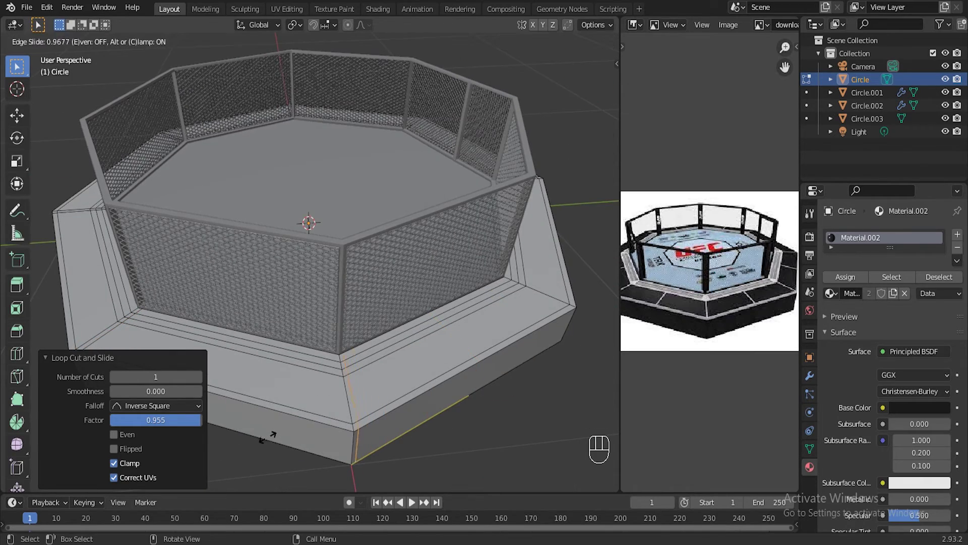
click(270, 436)
middle_drag(466, 348, 421, 339)
key(ctrl+r)
click(420, 346)
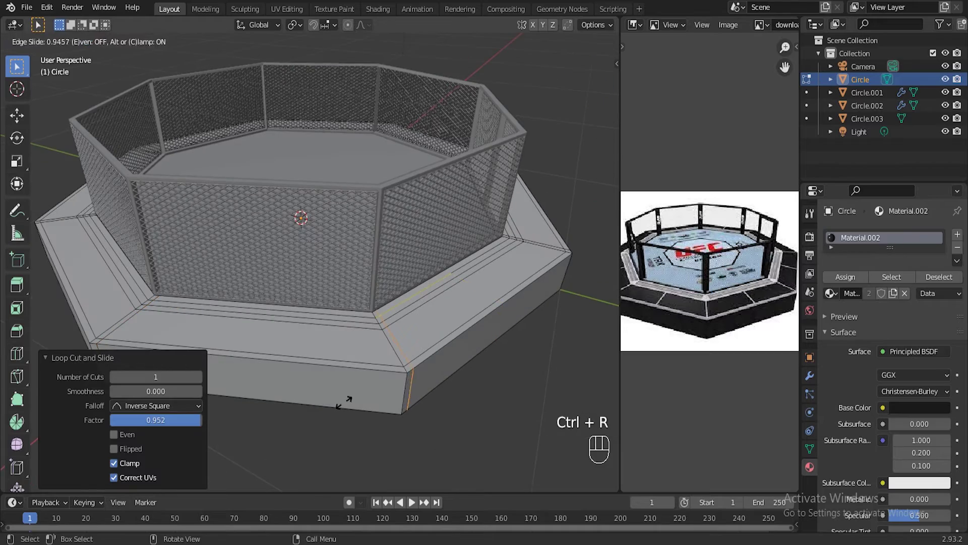
click(347, 401)
middle_drag(457, 313, 426, 306)
Step: Switch the mesh selection of the base to face mode
click(103, 41)
scroll(387, 346, up, 2)
shift+middle_drag(387, 346, 449, 323)
scroll(447, 300, down, 1)
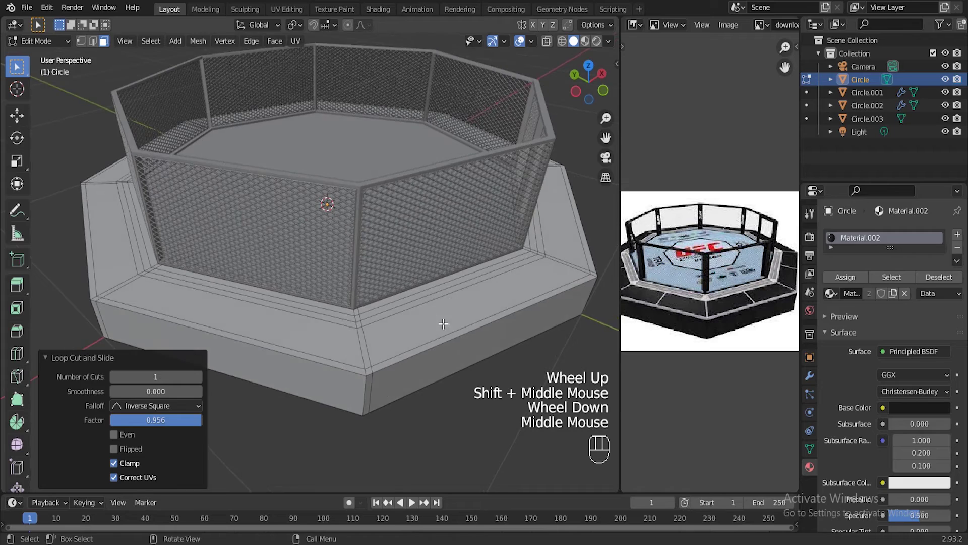
scroll(470, 377, up, 2)
scroll(476, 368, down, 1)
click(420, 334)
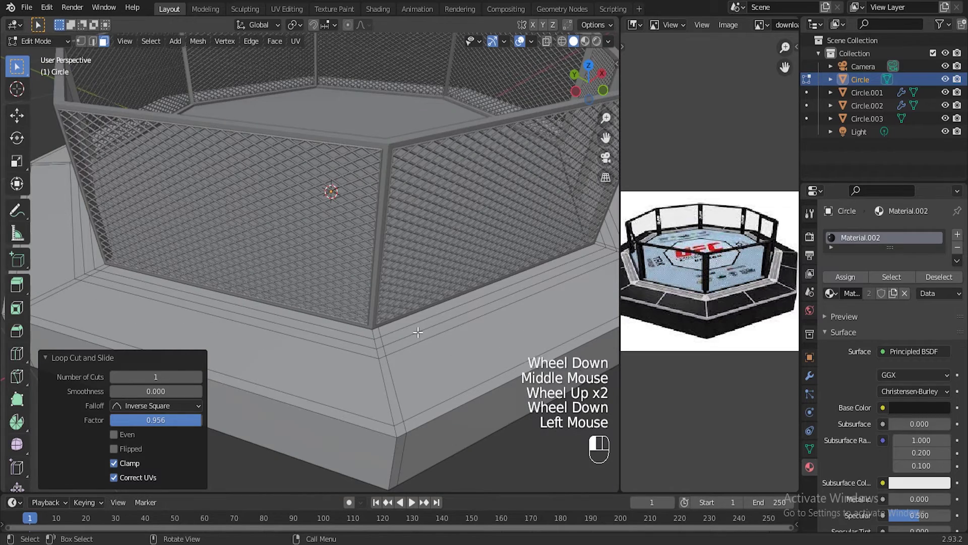
key(ctrl+z)
key(ctrl+z)
key(ctrl+z)
key(ctrl+z)
scroll(476, 358, down, 2)
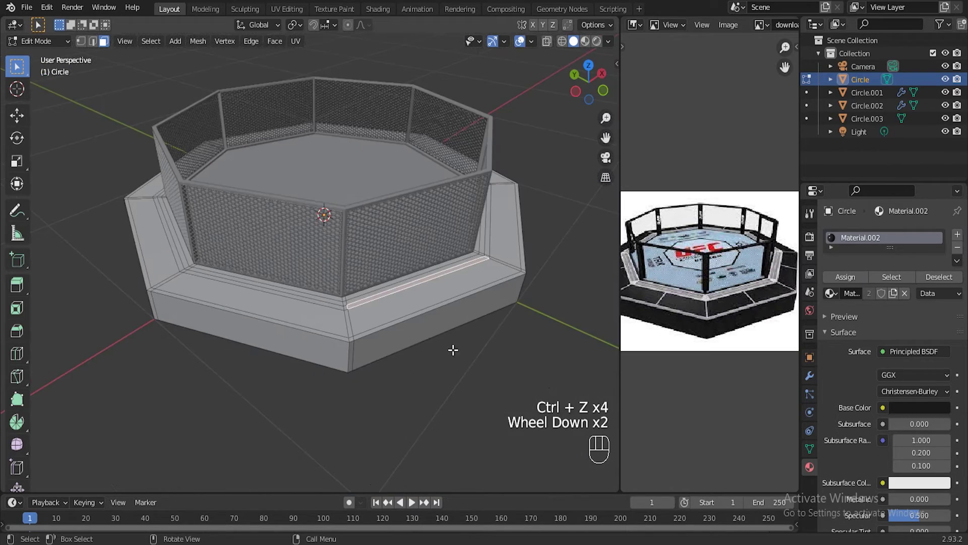
scroll(452, 350, up, 2)
click(391, 386)
shift+click(398, 430)
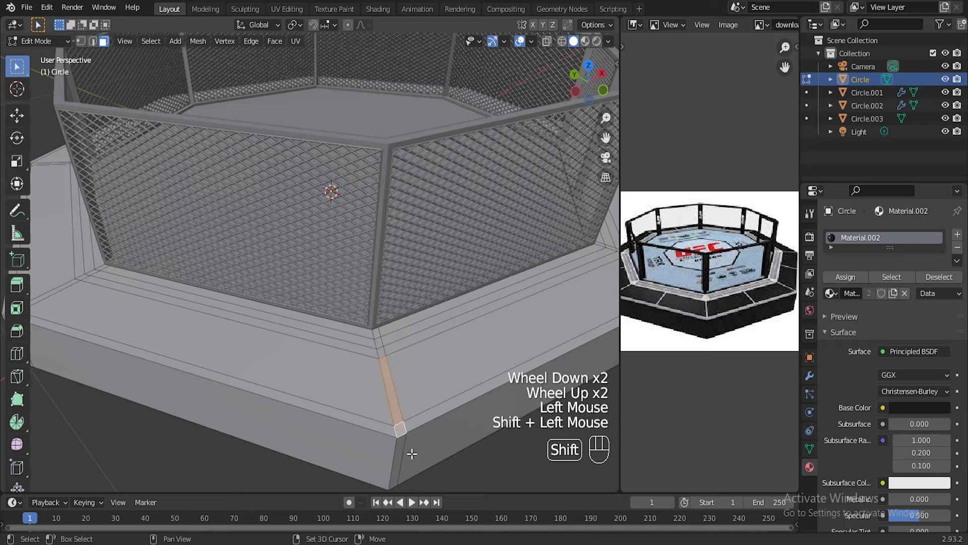
shift+click(399, 456)
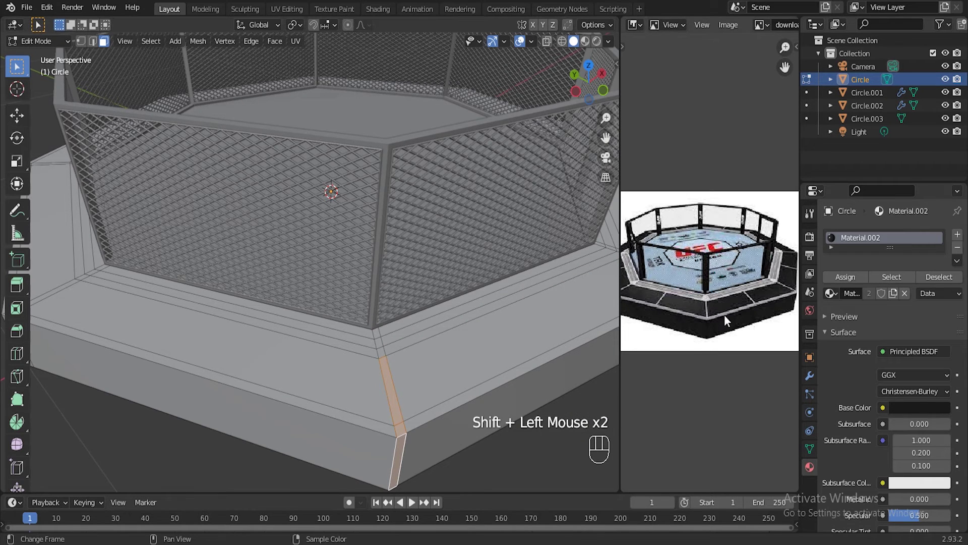
Step: Select the narrow corner strip, outer rim strips and inner ledge strips on the first sides of the base's top
click(435, 414)
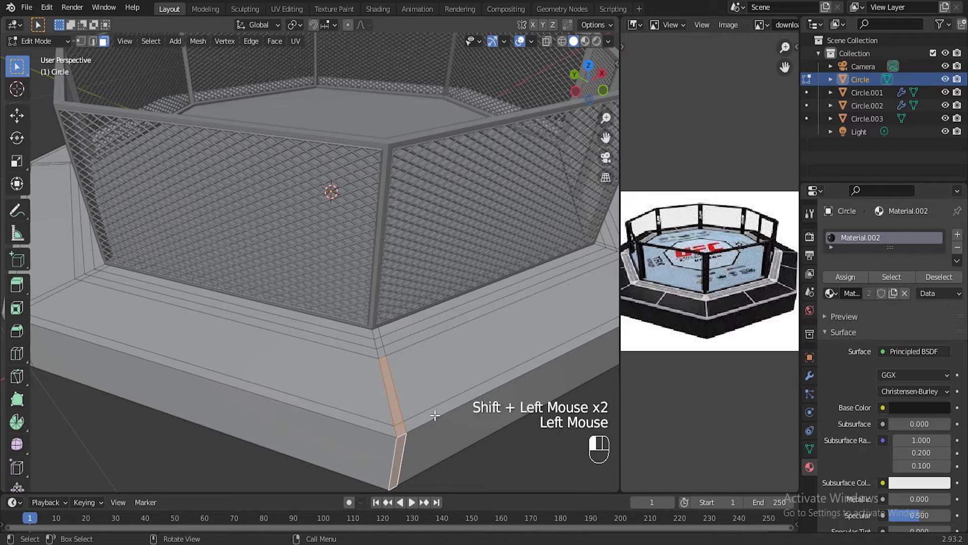
shift+click(380, 426)
shift+click(398, 430)
shift+click(391, 390)
shift+click(381, 353)
shift+click(379, 343)
shift+click(376, 333)
shift+click(403, 333)
shift+click(353, 336)
middle_drag(328, 343, 403, 363)
shift+click(371, 393)
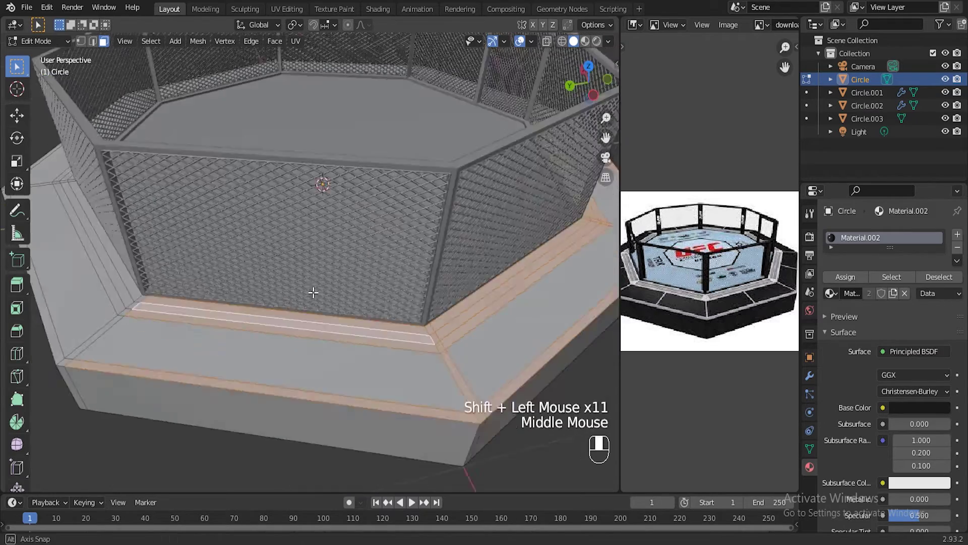
Step: Extend the face selection to the rim, ledge and corner strips on the remaining sides of the base
middle_drag(314, 292, 474, 348)
shift+click(373, 302)
shift+click(421, 324)
shift+click(172, 310)
shift+click(282, 346)
shift+click(353, 353)
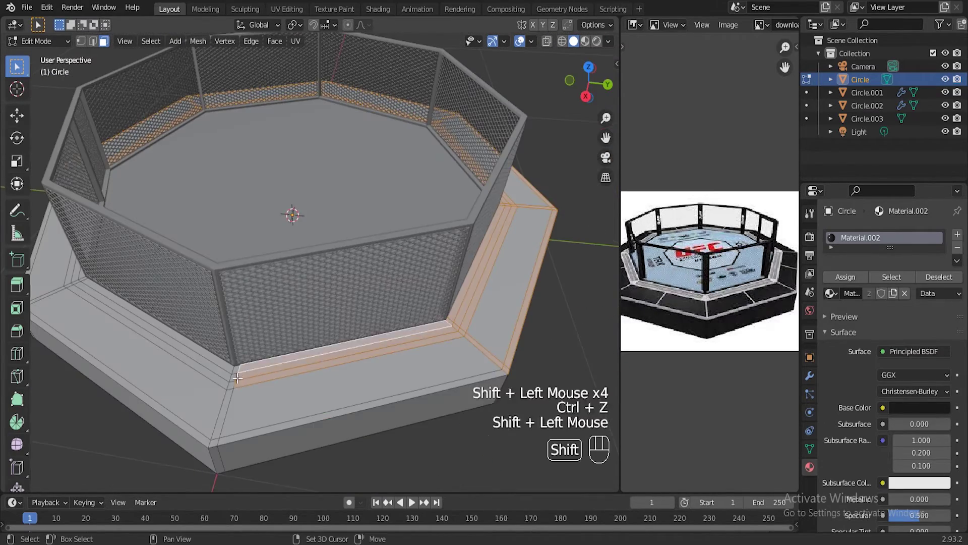
shift+click(162, 335)
shift+click(291, 393)
shift+click(302, 418)
middle_drag(227, 393, 324, 400)
key(ctrl+z)
shift+click(323, 417)
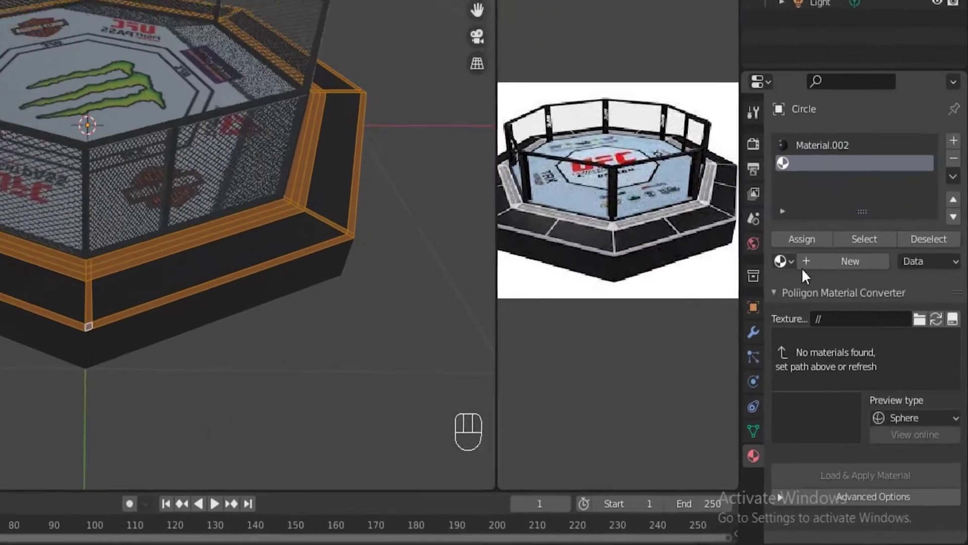
Step: Create a new grey material with a base colour value of 0.128 and assign it to the selected trim faces
click(872, 293)
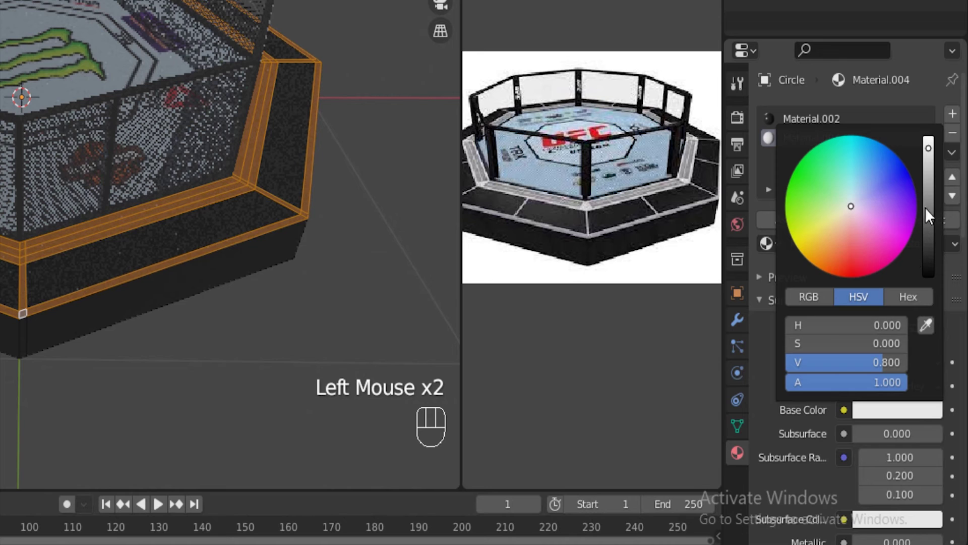
drag(926, 208, 928, 225)
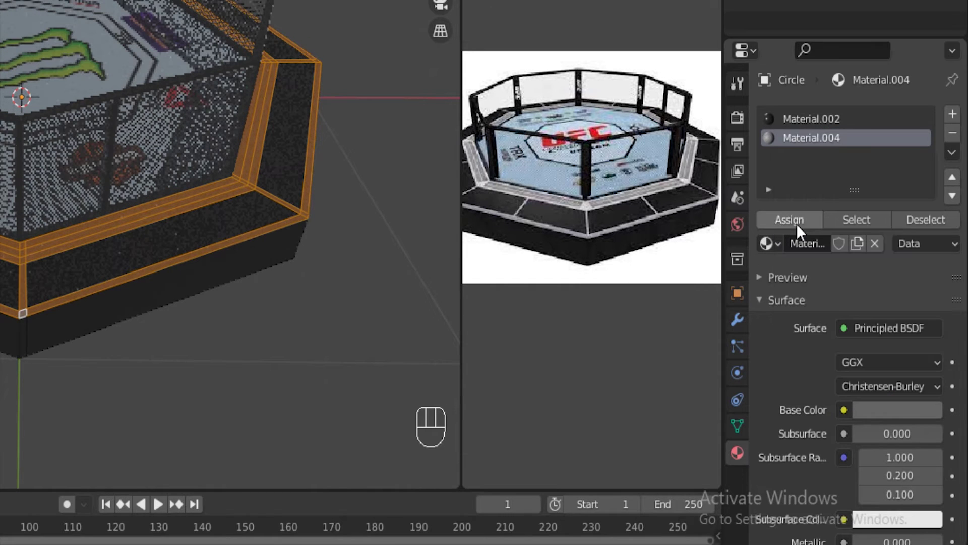
click(797, 222)
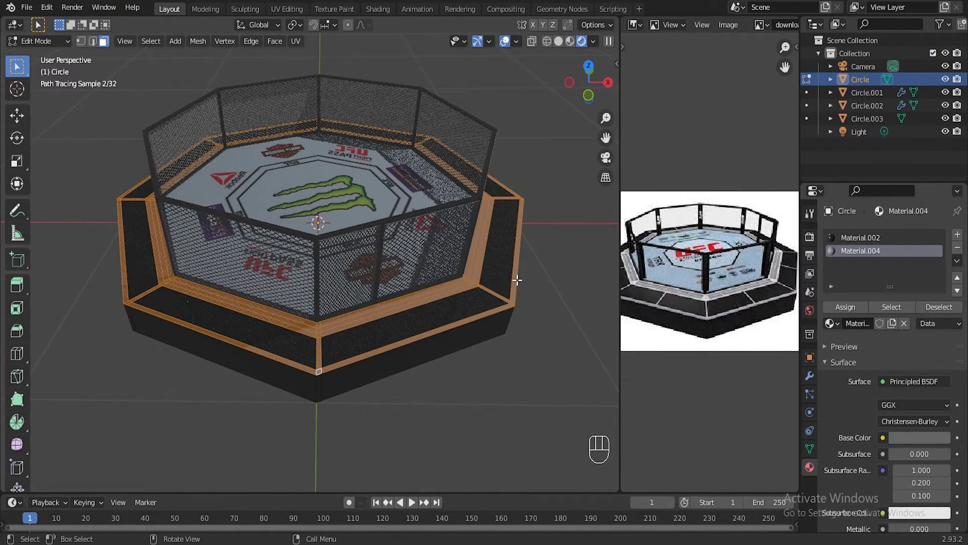
click(517, 280)
click(614, 281)
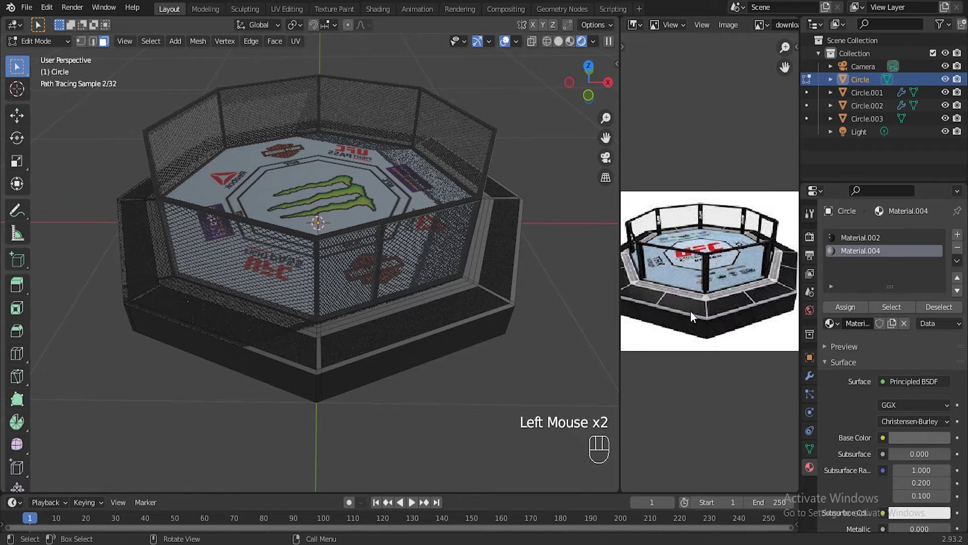
Step: Lighten the base colour of Material.004 to a light grey matching the trim in the reference image
click(915, 437)
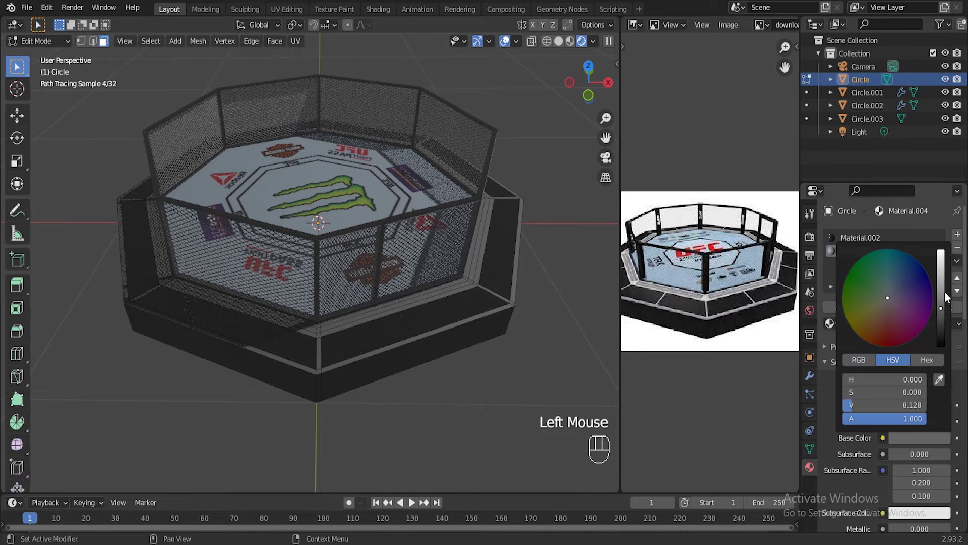
click(941, 293)
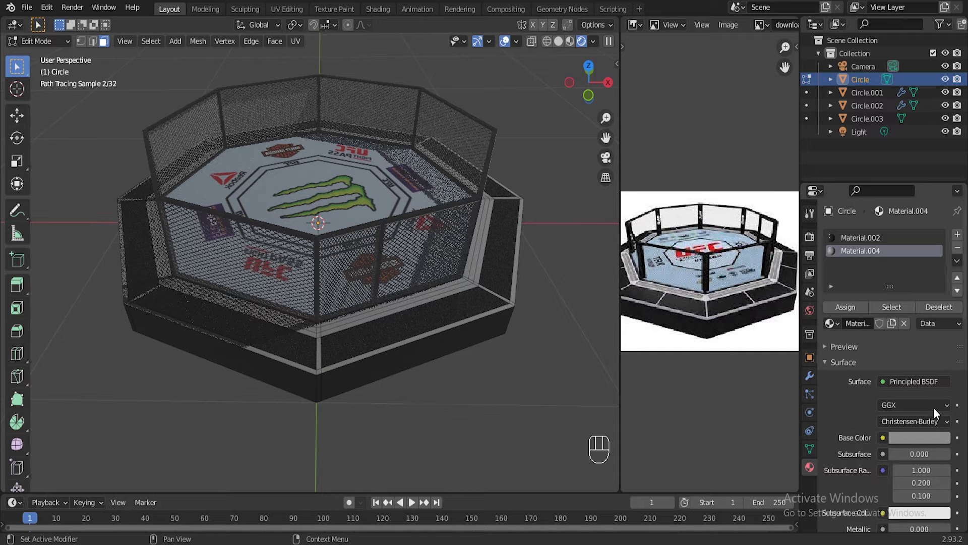
click(933, 436)
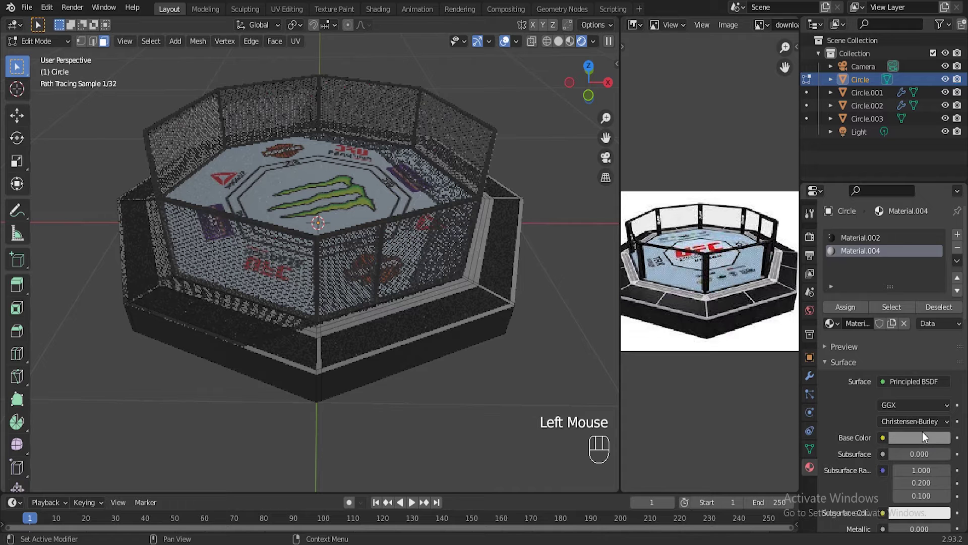
click(924, 437)
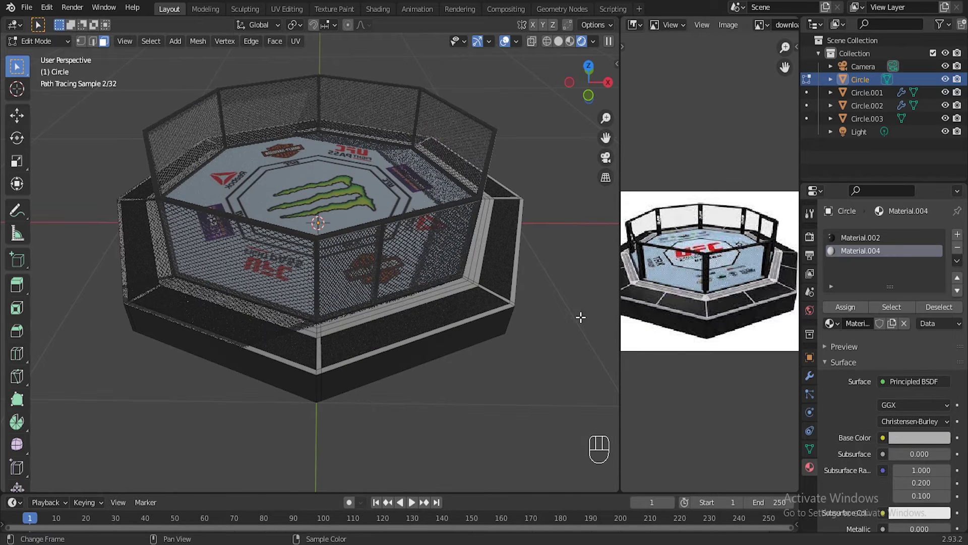
Step: Switch to solid shading and inset the middle ledge strip below the fence side with the extra post by about 0.005 m
middle_drag(545, 267, 553, 45)
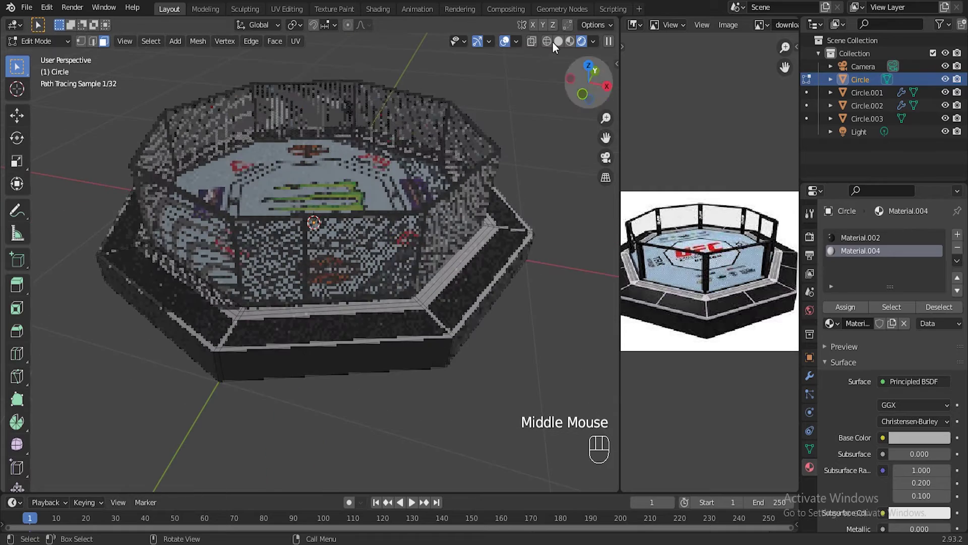
click(558, 42)
scroll(447, 318, up, 2)
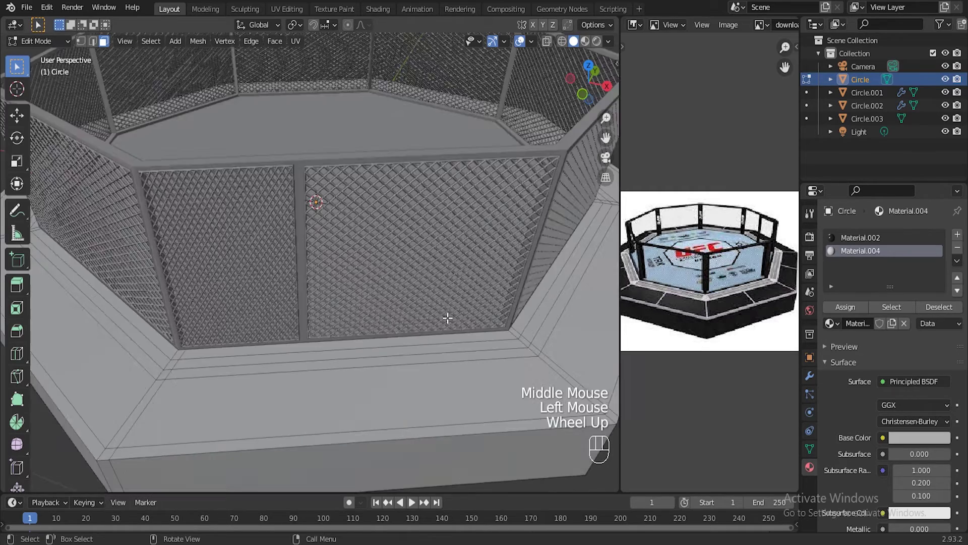
scroll(445, 330, down, 2)
scroll(333, 352, up, 1)
click(304, 367)
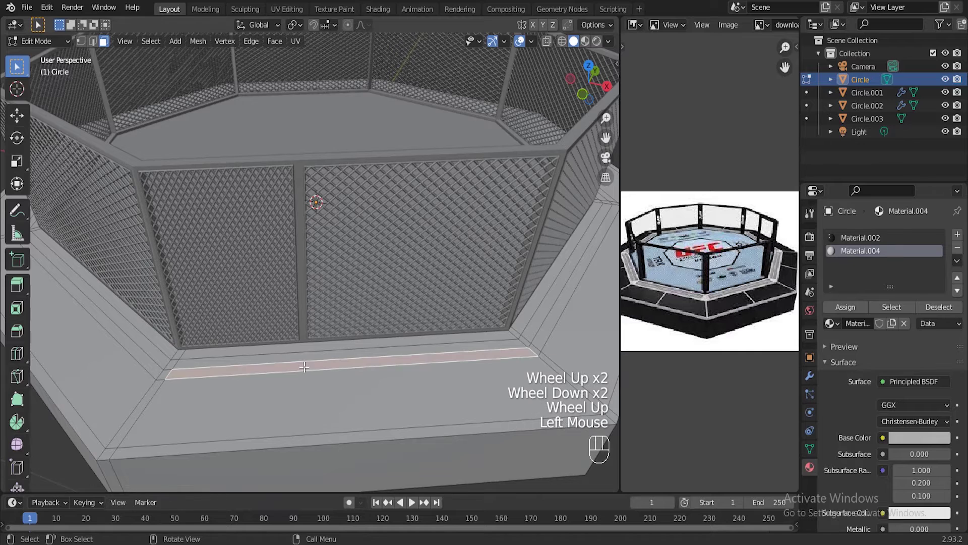
click(298, 352)
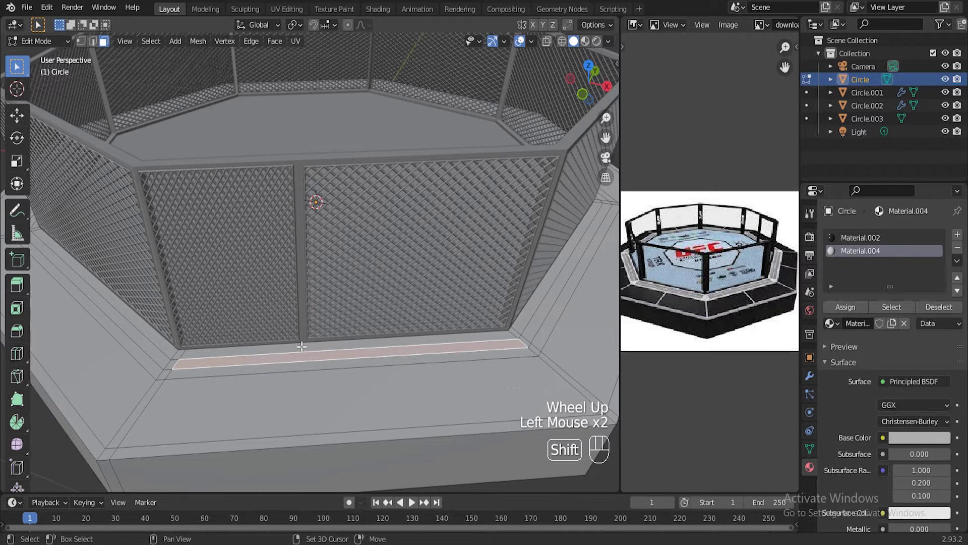
key(i)
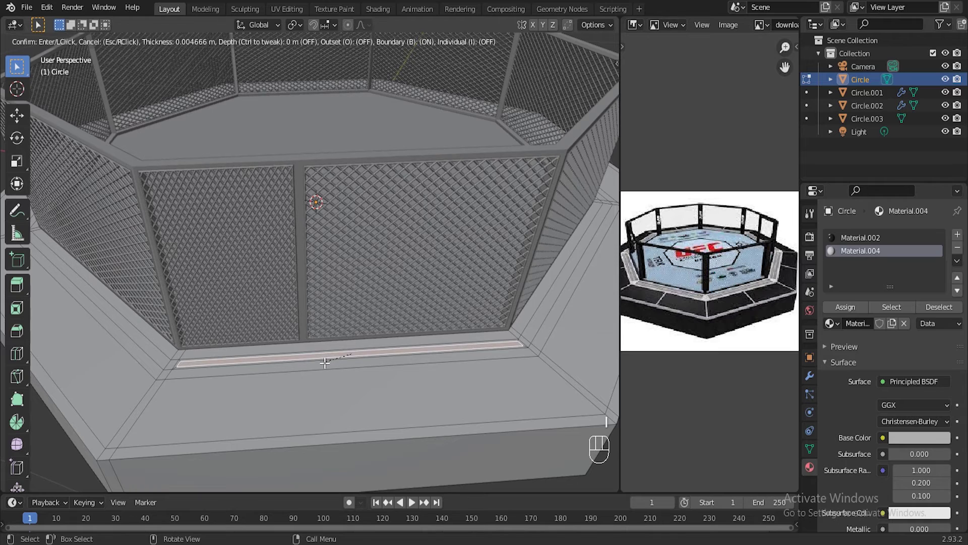
click(326, 360)
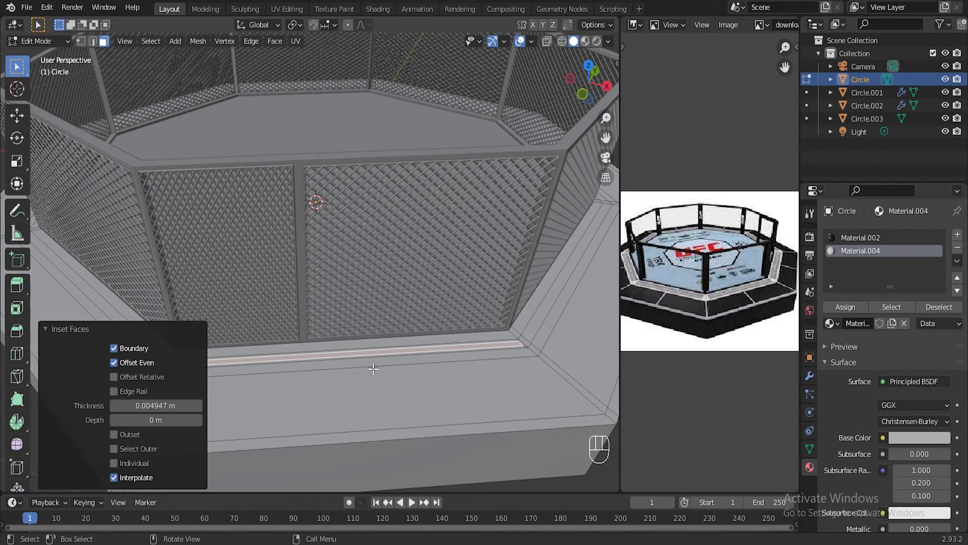
click(83, 330)
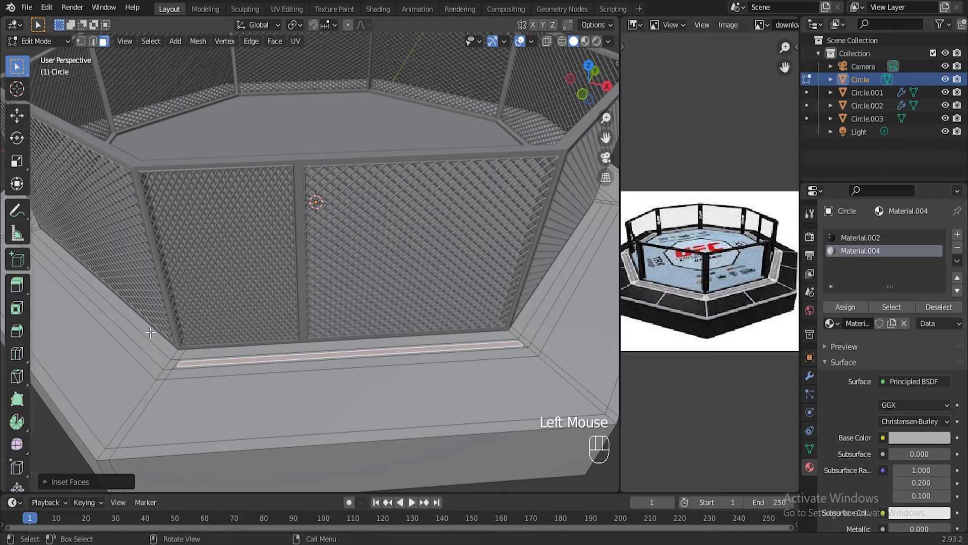
Step: Inset the lower ledge strip on the same side by about 0.005 m, and inset the upper strip as well
shift+middle_drag(339, 389, 339, 361)
scroll(381, 348, up, 2)
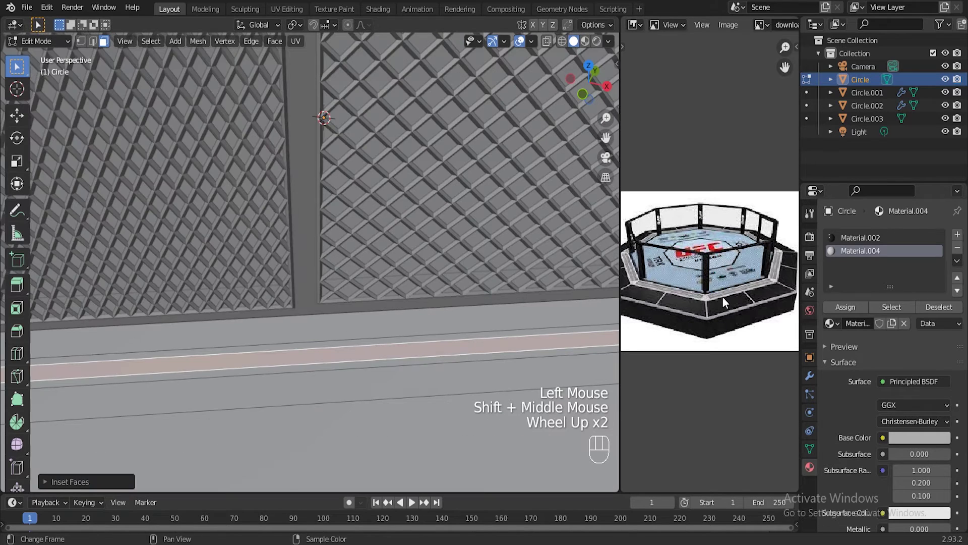
scroll(404, 382, down, 1)
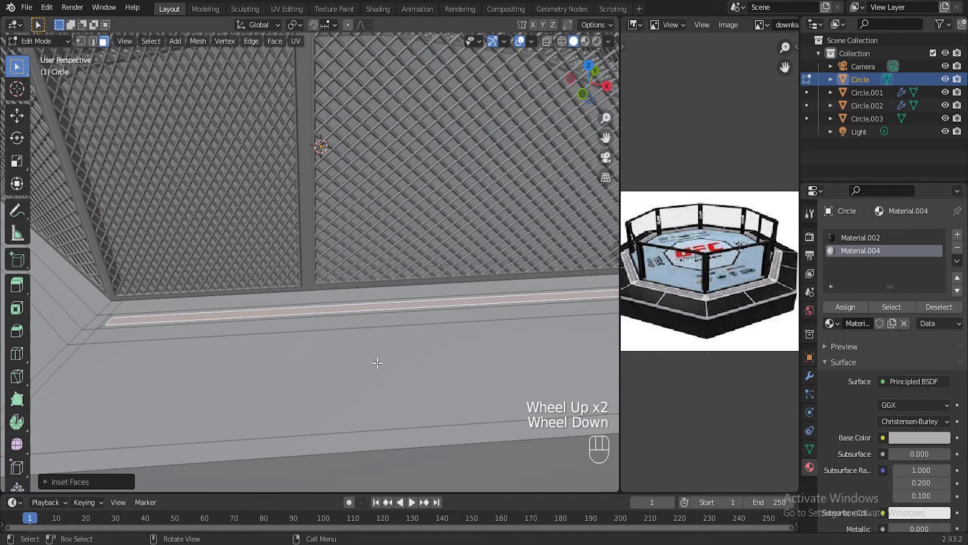
click(314, 327)
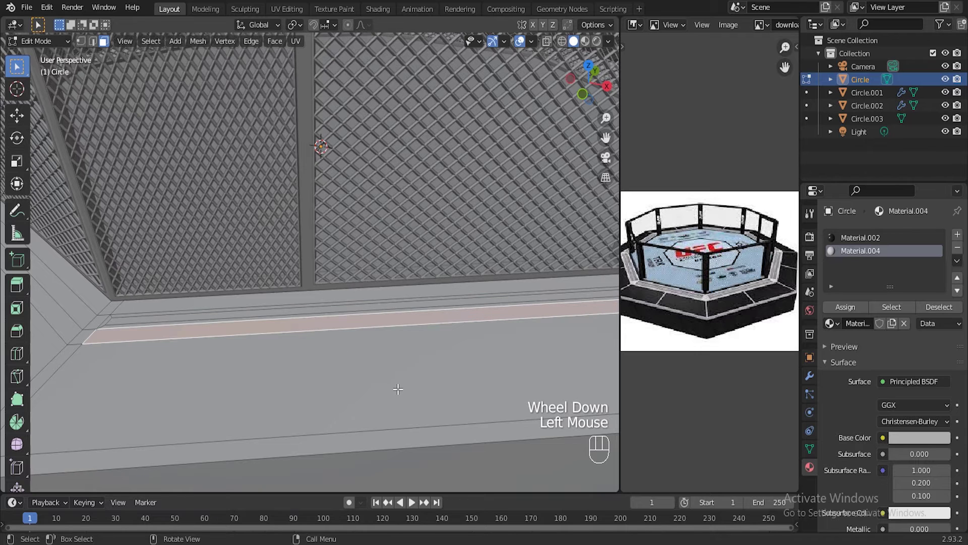
key(i)
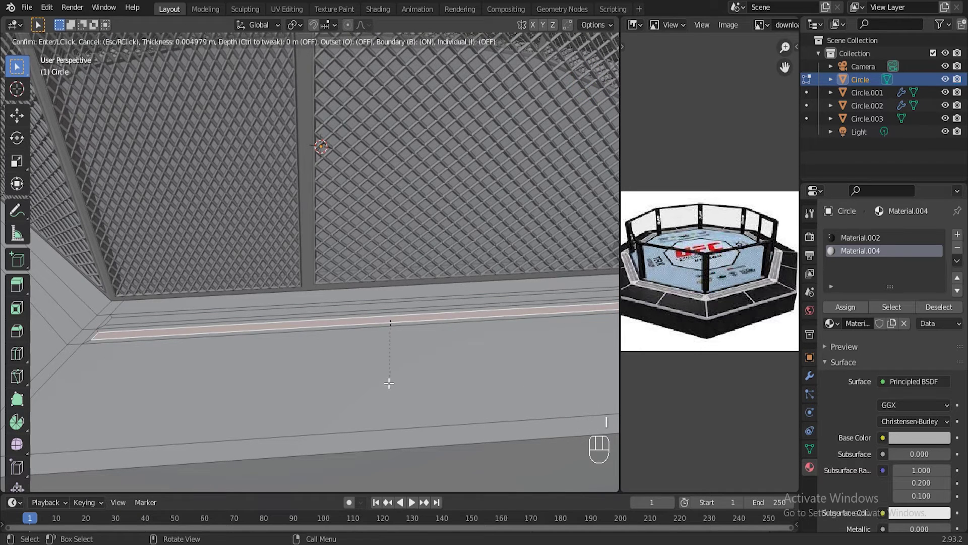
click(388, 386)
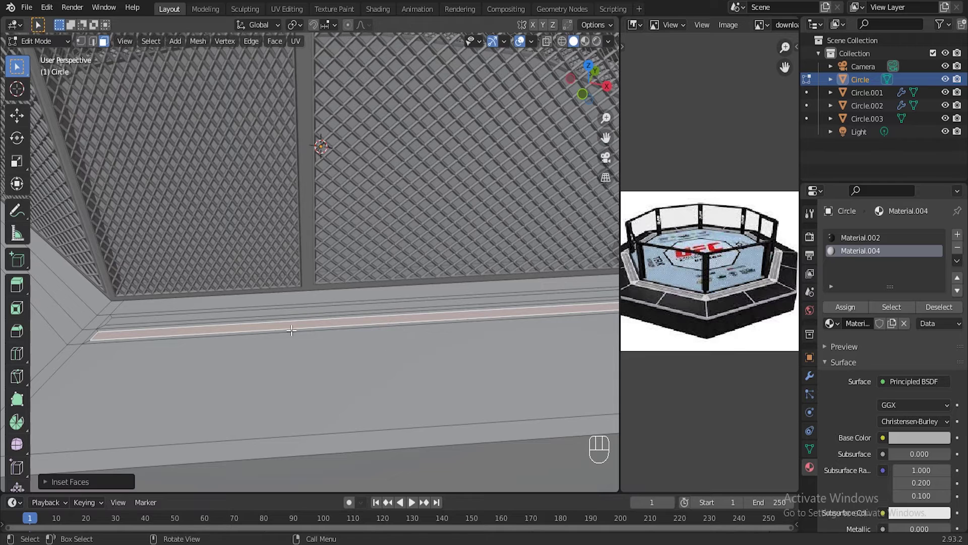
click(257, 300)
key(i)
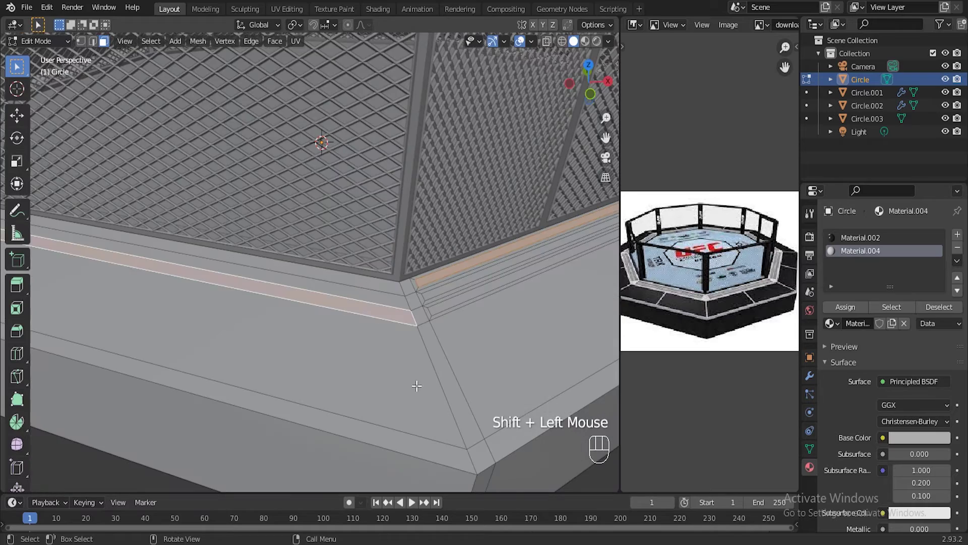
Step: Inset the ledge strip below the fence by about 0.005 m and the matching strip on the adjoining side by about 0.007 m
key(i)
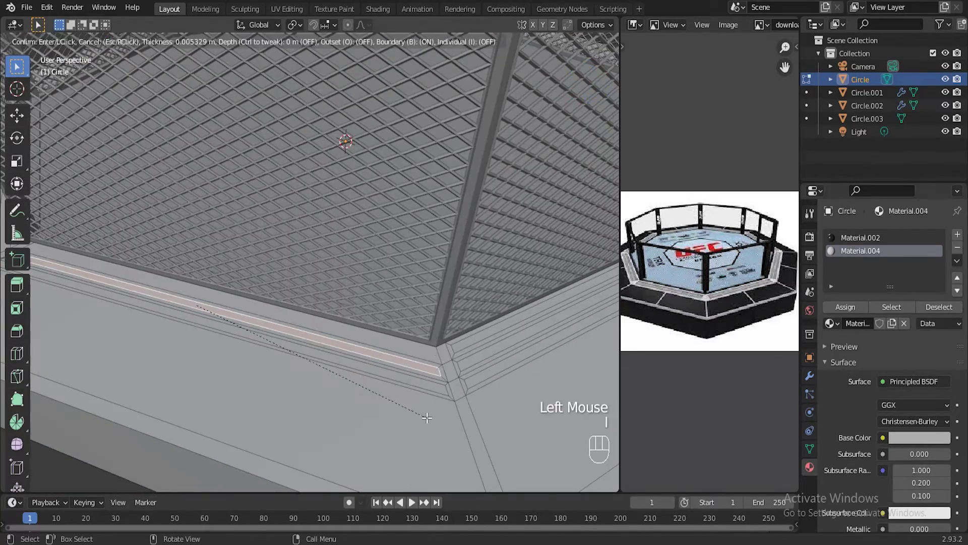
click(420, 434)
scroll(403, 404, down, 3)
middle_drag(328, 393, 411, 378)
scroll(410, 378, up, 3)
scroll(419, 379, down, 1)
click(429, 375)
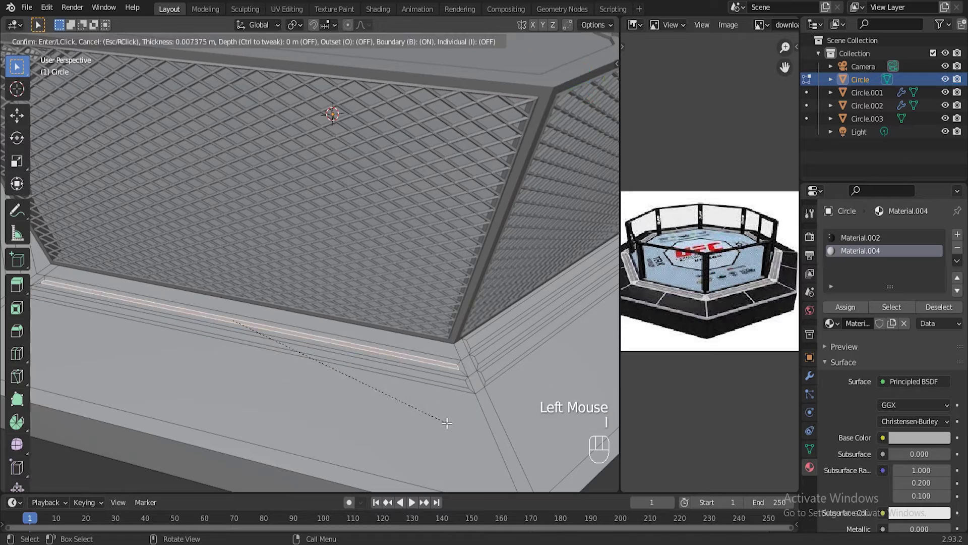
Step: Inset the matching ledge strip on the following side of the base by about 0.008 m
middle_drag(413, 344, 289, 343)
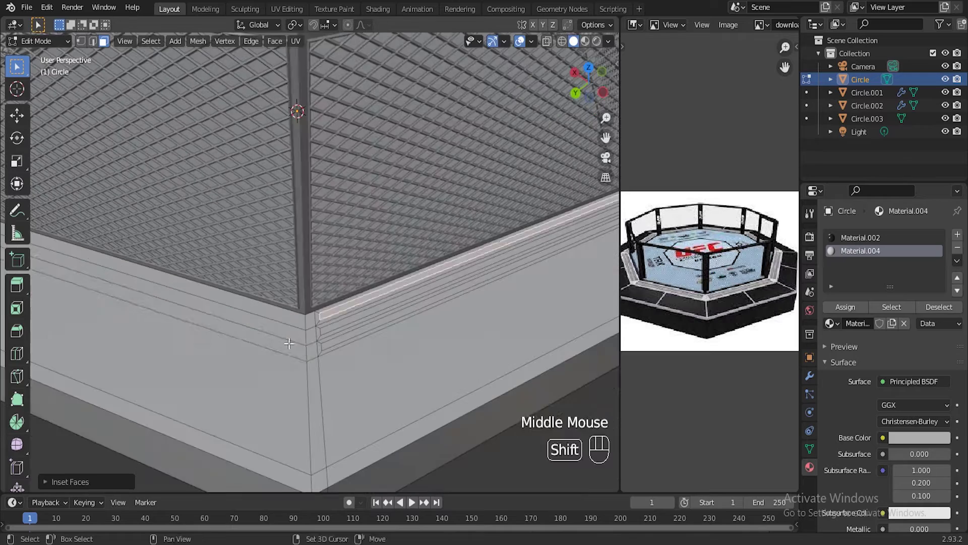
click(330, 393)
scroll(268, 264, down, 3)
middle_drag(197, 282, 343, 282)
click(327, 343)
key(i)
scroll(347, 374, up, 2)
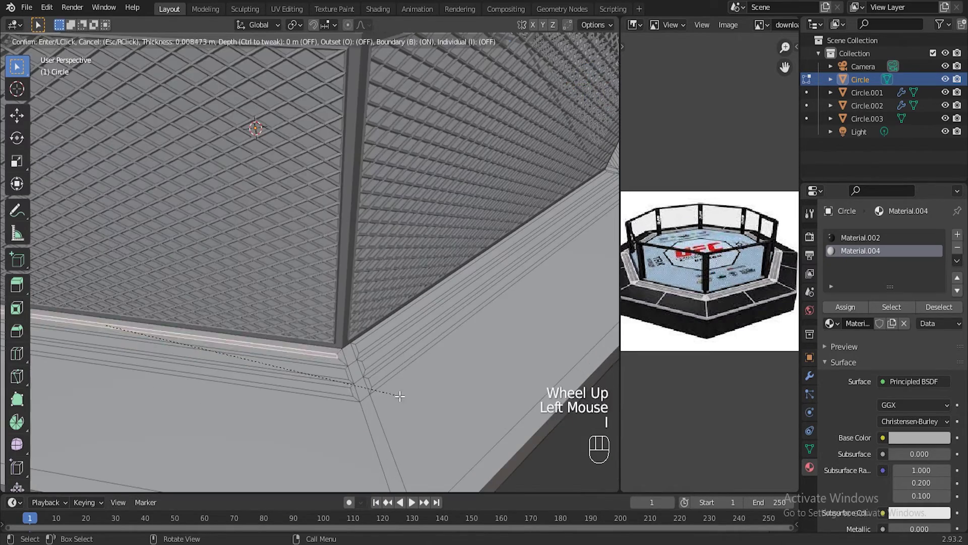
Step: Inset the ledge strips below the fence on the next two sides of the octagon
middle_drag(359, 316, 428, 337)
scroll(429, 337, down, 1)
shift+middle_drag(428, 337, 393, 353)
scroll(393, 353, up, 2)
scroll(394, 355, down, 1)
click(393, 359)
key(i)
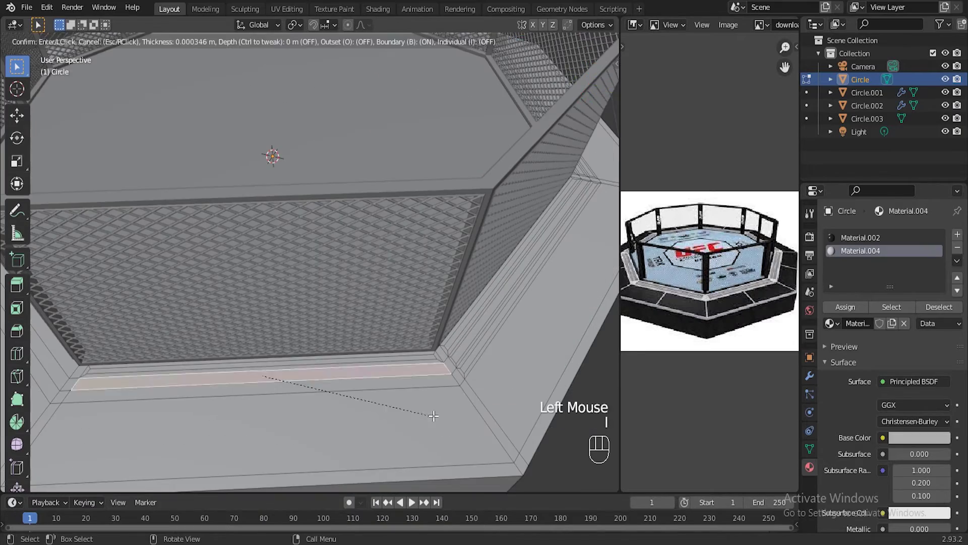
click(442, 421)
middle_drag(217, 307, 274, 297)
scroll(275, 298, down, 2)
middle_drag(275, 298, 353, 322)
scroll(363, 338, up, 3)
click(378, 355)
key(i)
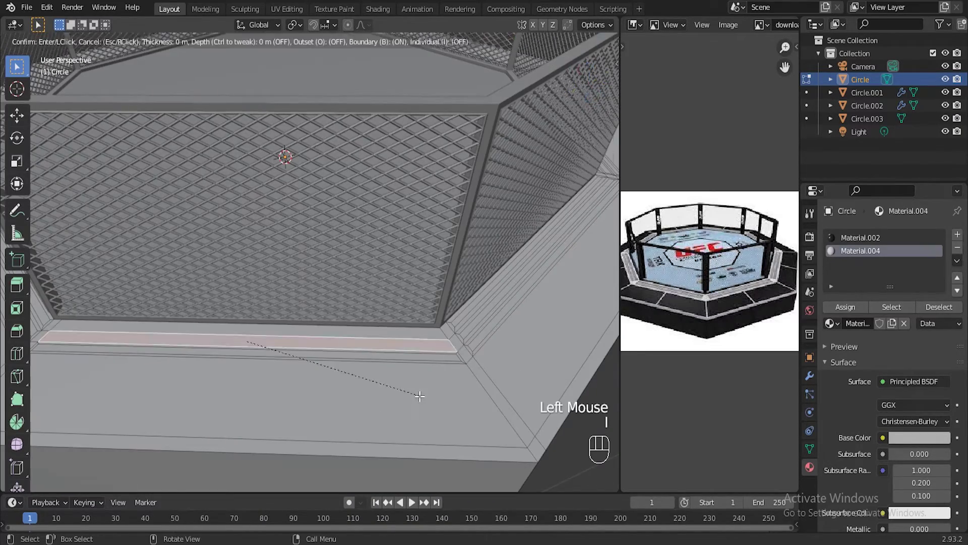
Step: Select the inset strip faces of the ledge along the first sides of the octagon
shift+click(422, 345)
shift+click(422, 356)
middle_drag(217, 272, 298, 250)
shift+click(242, 453)
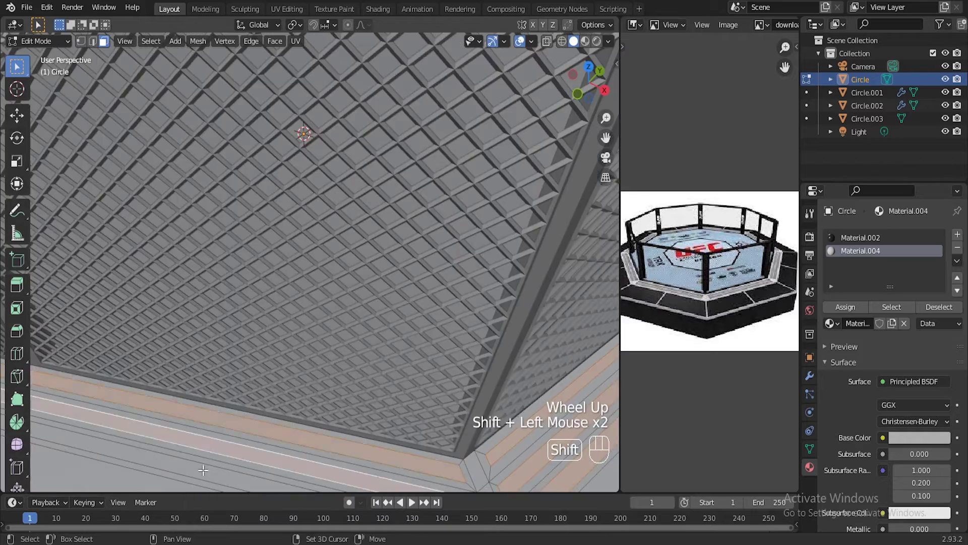
shift+click(283, 404)
middle_drag(217, 353, 290, 373)
scroll(291, 398, up, 2)
shift+click(291, 409)
middle_drag(216, 297, 268, 281)
shift+click(260, 315)
Step: Extend the selection to the inset strip faces on the remaining sides of the octagon
shift+middle_drag(273, 353, 277, 252)
shift+click(278, 245)
scroll(279, 304, up, 2)
middle_drag(217, 277, 353, 252)
shift+click(355, 255)
key(ctrl+z)
shift+click(356, 275)
middle_drag(242, 267, 315, 257)
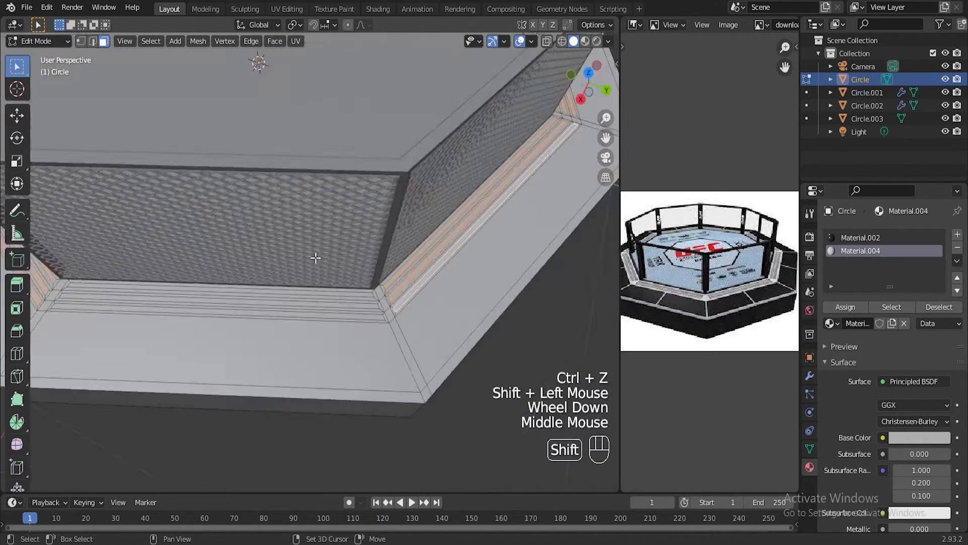
scroll(363, 303, up, 1)
shift+click(396, 327)
middle_drag(262, 237, 305, 203)
scroll(350, 264, up, 2)
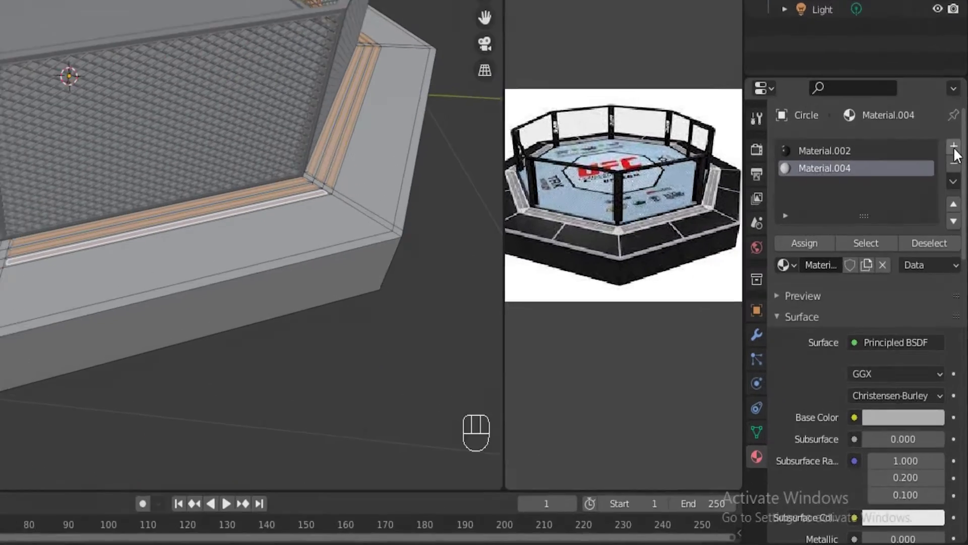
Step: Add a third material slot with a new material and darken its base colour to dark grey
click(957, 234)
click(841, 243)
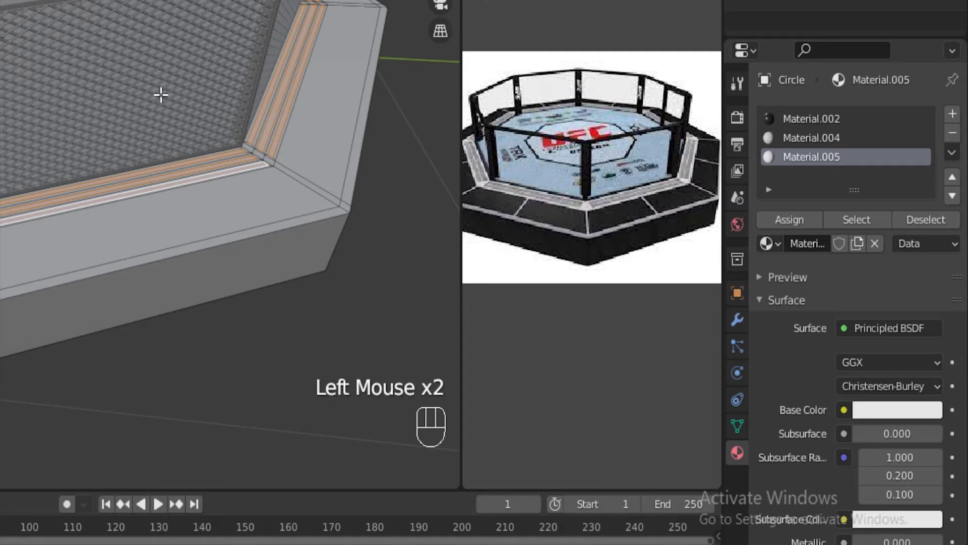
click(892, 419)
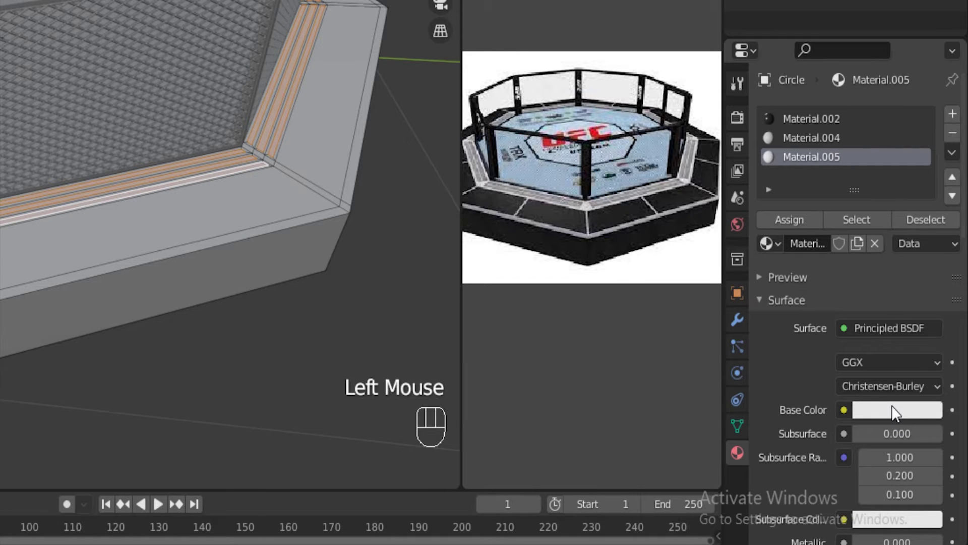
click(900, 417)
drag(927, 222, 928, 229)
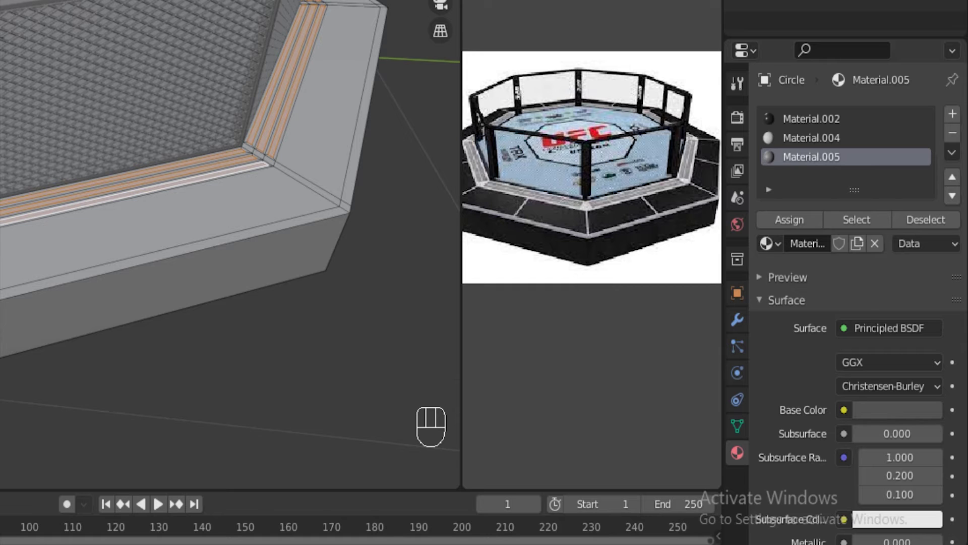
Step: Switch to rendered shading, assign Material.005 to the selected inset strips and leave Edit Mode
click(432, 1)
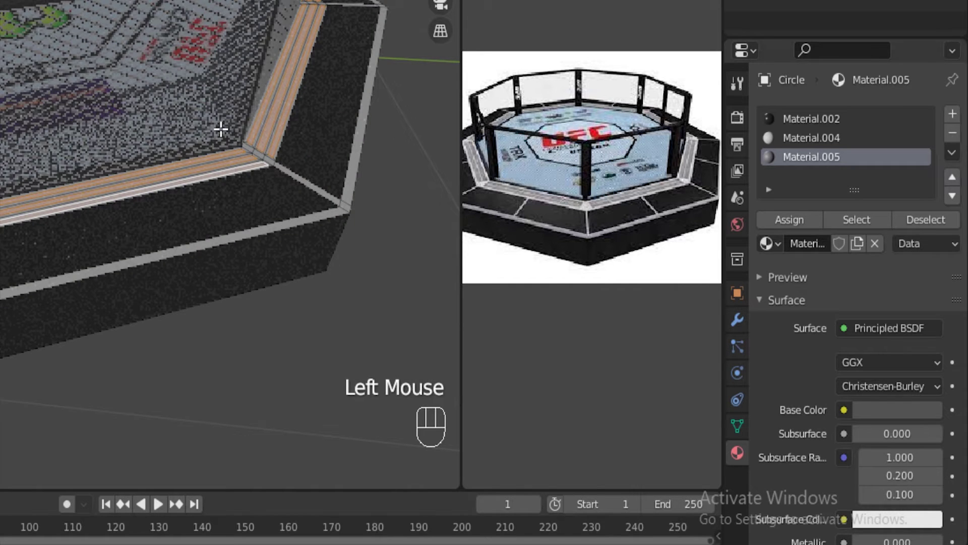
key(Tab)
key(Tab)
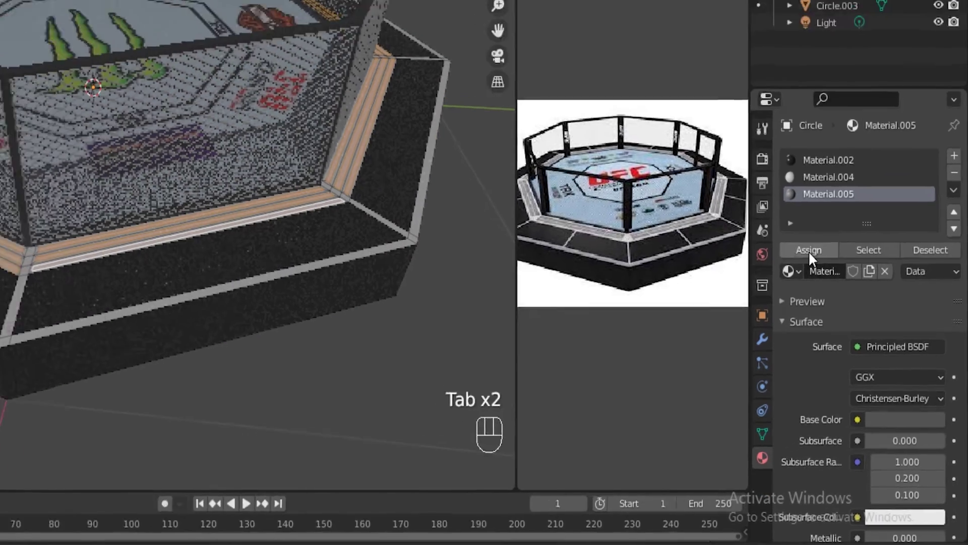
click(790, 221)
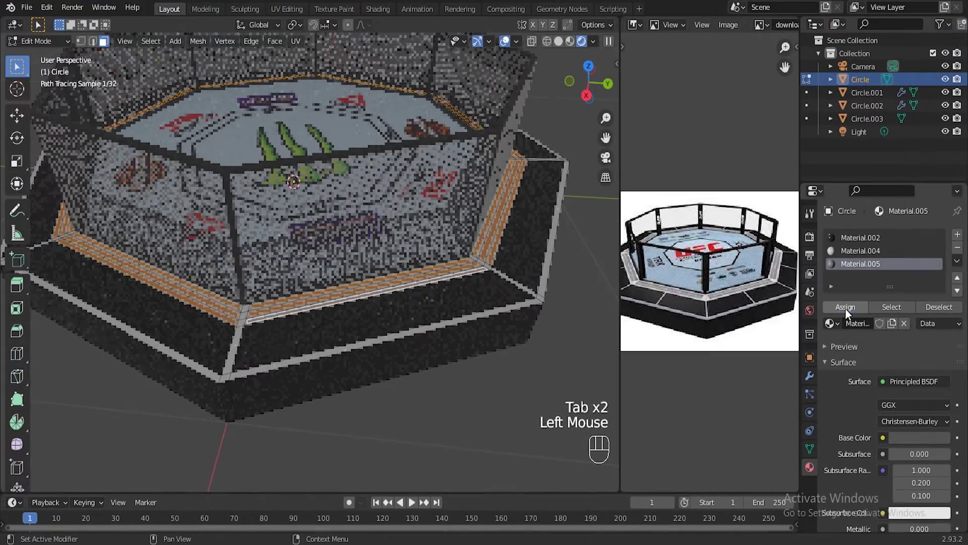
key(Tab)
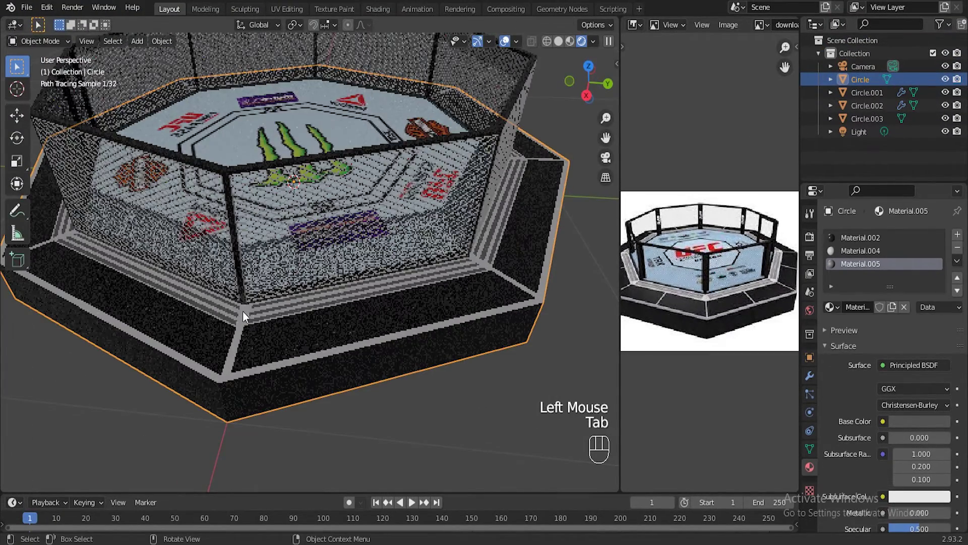
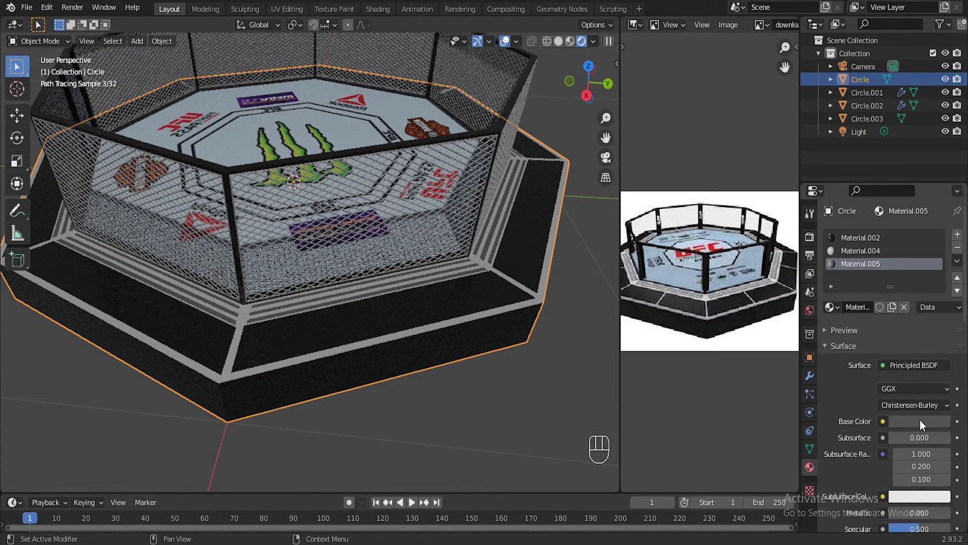
Step: Lighten the base colour of Material.005 slightly and view the whole cage in rendered shading
click(920, 421)
scroll(499, 371, down, 4)
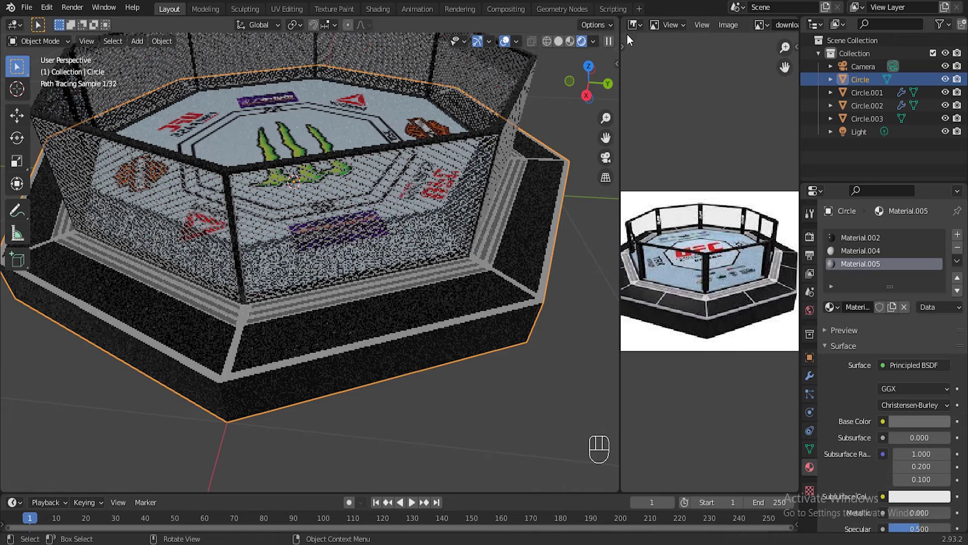
mouse_move(391, 207)
middle_down()
mouse_move(339, 167)
mouse_move(432, 235)
mouse_move(383, 165)
mouse_move(315, 149)
mouse_move(322, 146)
middle_up()
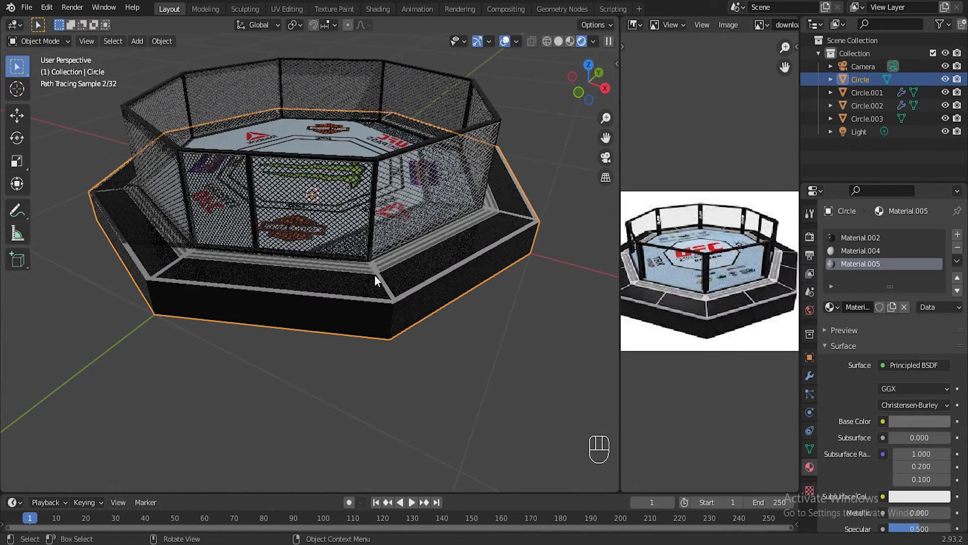
scroll(404, 284, up, 1)
scroll(419, 293, down, 1)
scroll(850, 420, down, 2)
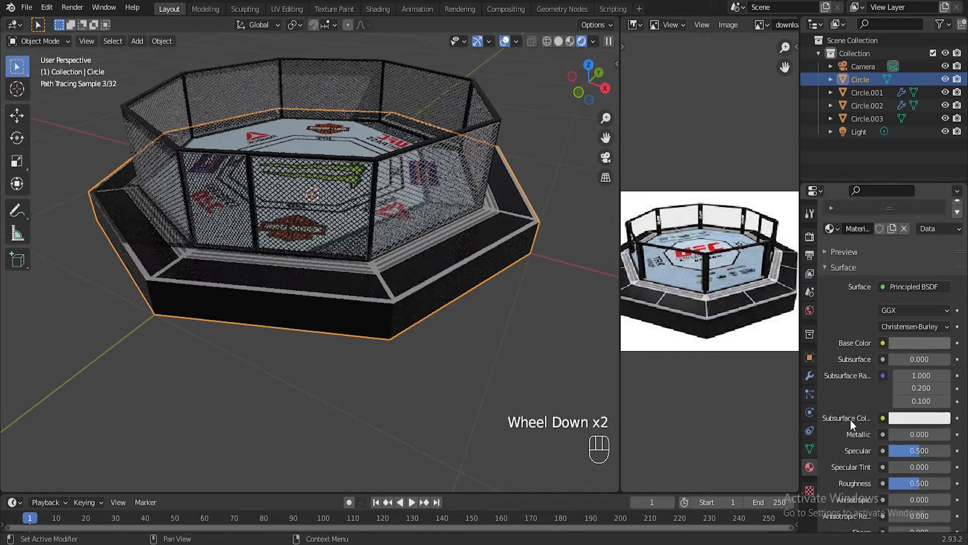
Step: Set the roughness of the light grey trim material, Material.004, to 0.180
scroll(834, 385, up, 6)
click(858, 251)
scroll(840, 431, down, 5)
scroll(853, 402, up, 2)
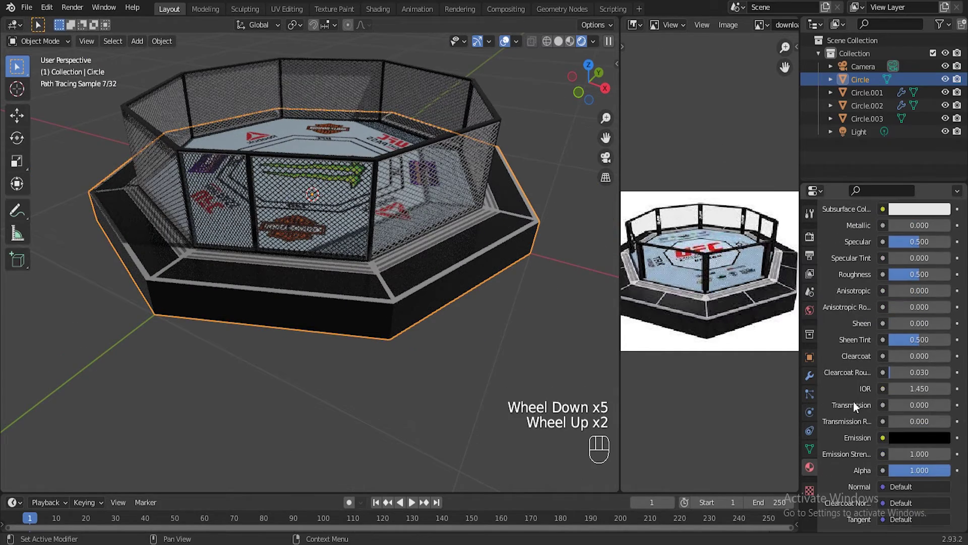
drag(919, 274, 892, 273)
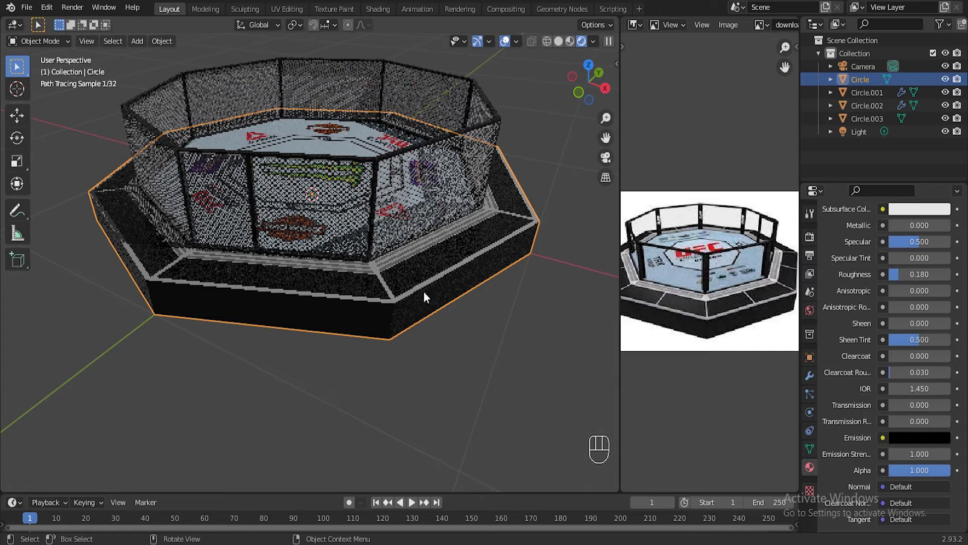
Step: Check the rendered cage, return to solid shading and examine the padded corner posts in the reference image
scroll(450, 243, up, 1)
click(559, 41)
scroll(475, 144, up, 1)
scroll(475, 144, down, 2)
mouse_move(475, 144)
shift+middle_down()
mouse_move(406, 170)
mouse_move(484, 121)
shift+middle_up()
click(596, 41)
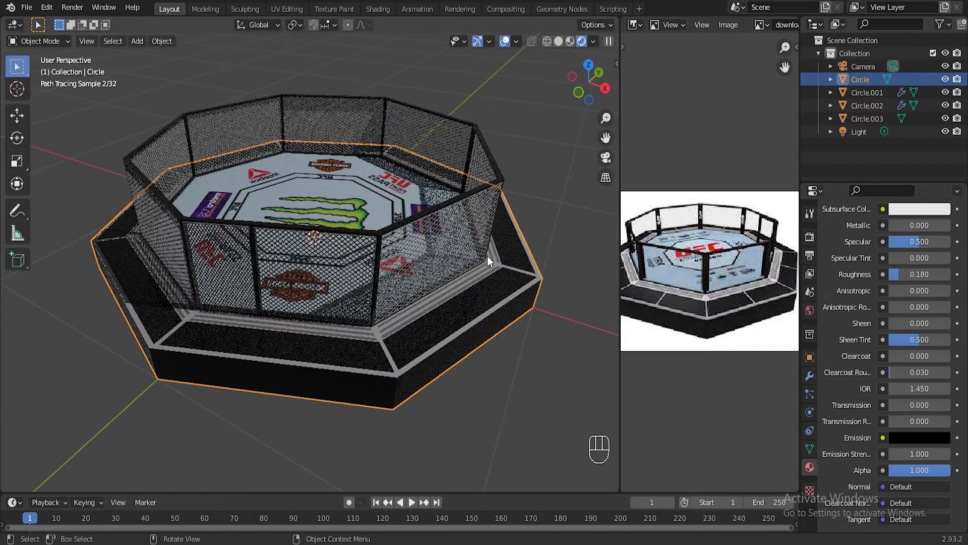
click(559, 42)
scroll(703, 268, up, 3)
mouse_move(703, 269)
middle_down()
mouse_move(650, 323)
mouse_move(695, 218)
mouse_move(700, 224)
middle_up()
click(404, 175)
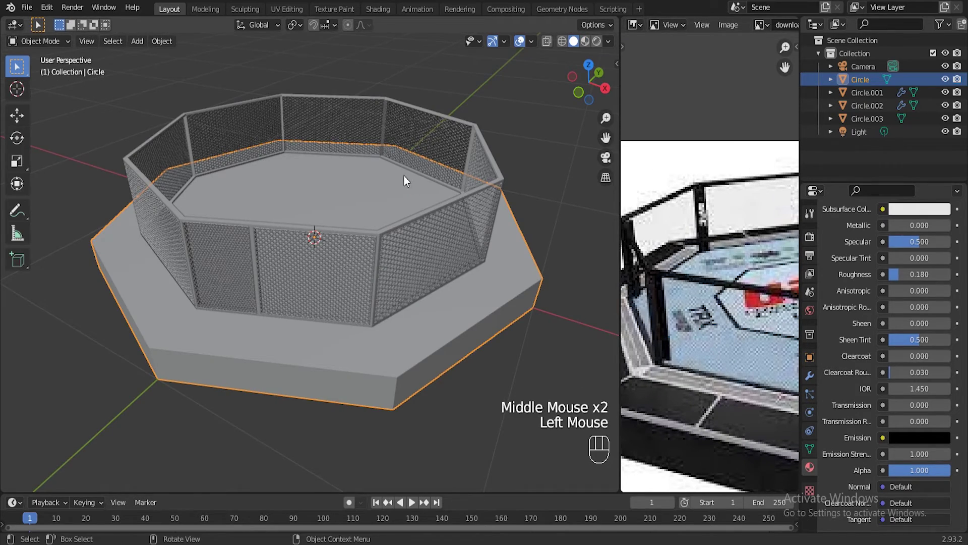
Step: Add a mesh cube at the centre of the cage as the base for a corner post pad
scroll(404, 175, down, 2)
scroll(404, 176, up, 2)
middle_drag(404, 175, 323, 201)
scroll(340, 195, up, 3)
shift+middle_drag(322, 202, 292, 212)
scroll(292, 229, up, 3)
scroll(292, 212, up, 1)
shift+middle_drag(293, 211, 237, 322)
scroll(366, 337, down, 2)
key(shift+a)
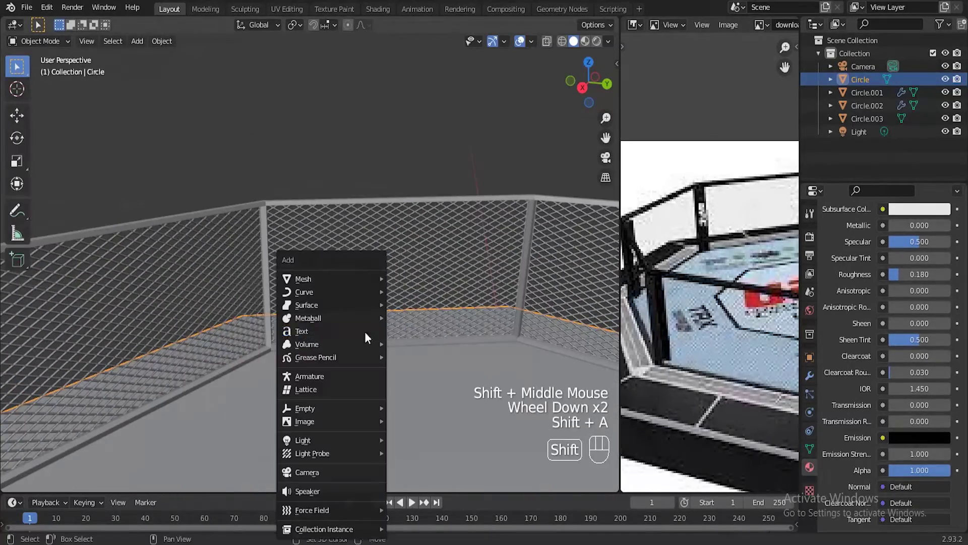
click(429, 320)
scroll(446, 304, down, 10)
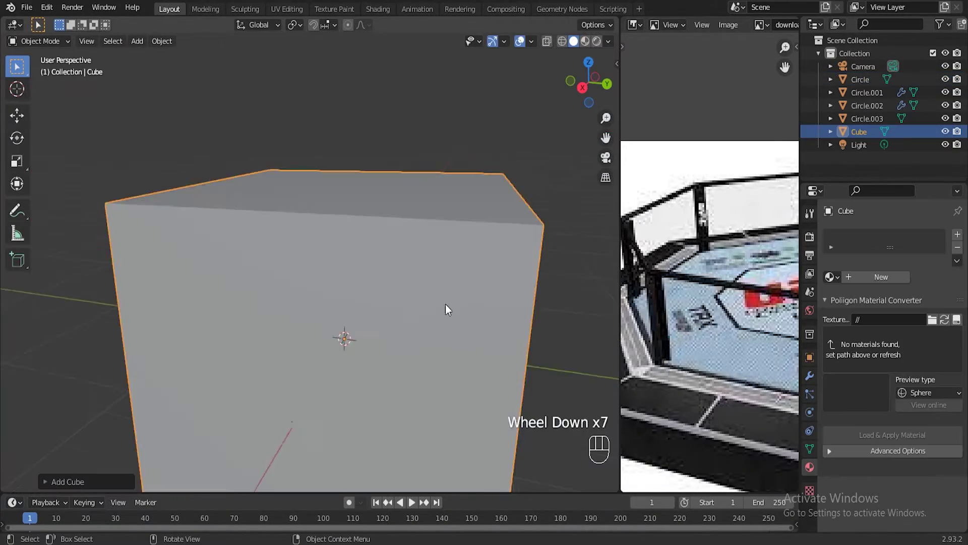
Step: Hide the cube, then scale up the base, fence and other cage objects together
scroll(464, 300, up, 11)
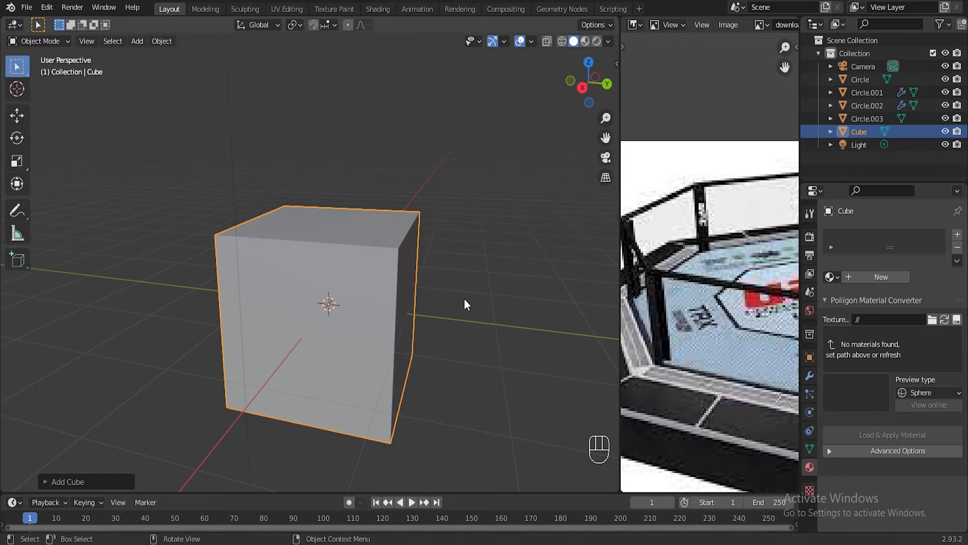
key(h)
drag(212, 249, 444, 400)
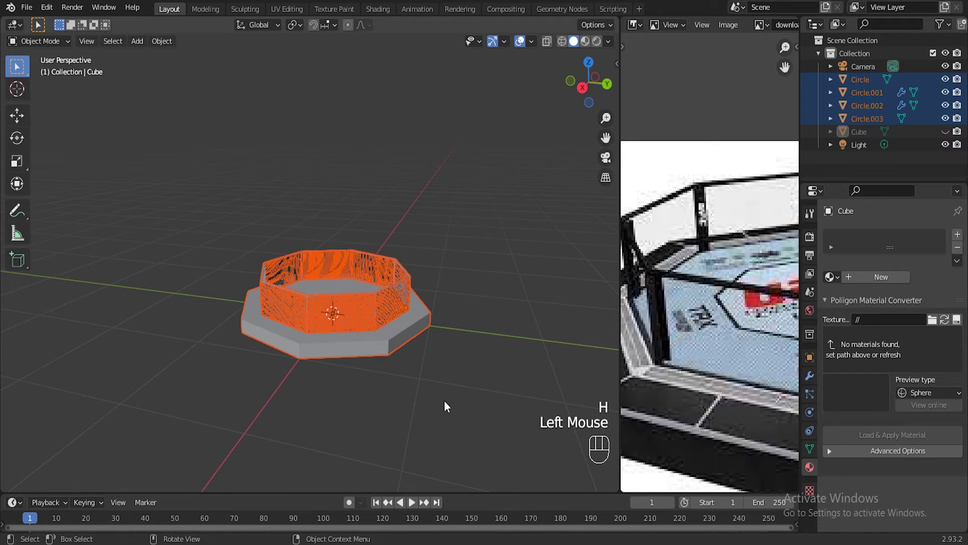
key(s)
click(477, 401)
scroll(456, 302, up, 2)
click(475, 215)
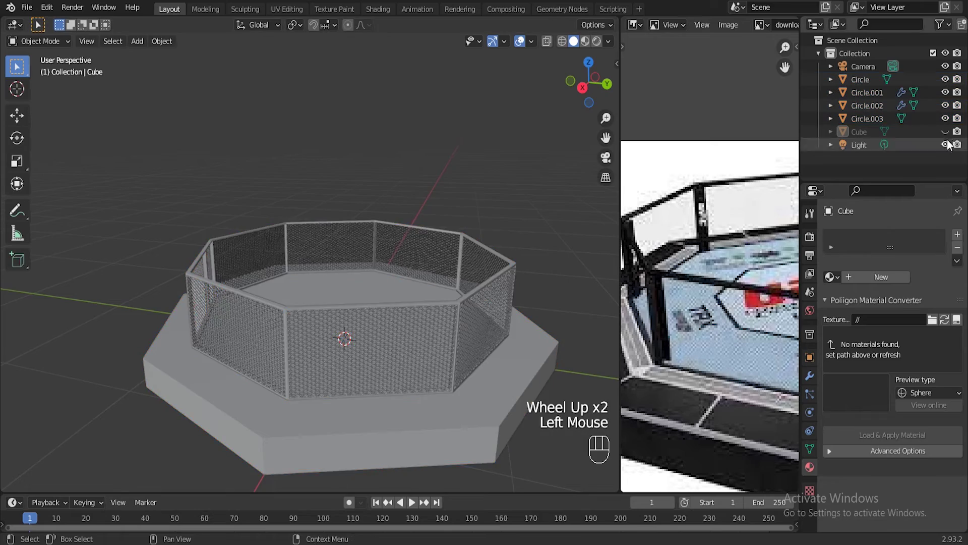
Step: Unhide the cube and scale it down to a small block inside the cage
click(946, 132)
click(446, 322)
key(s)
click(367, 372)
scroll(434, 339, up, 2)
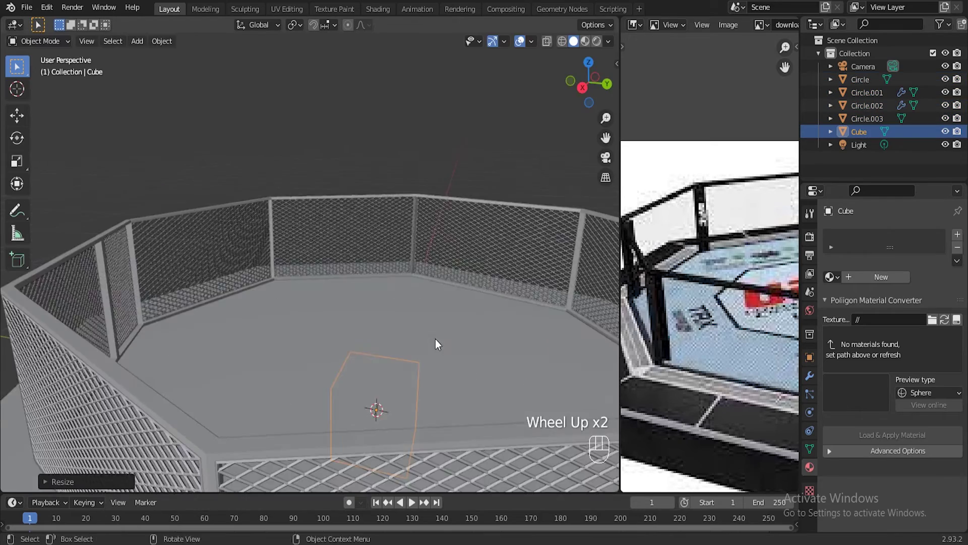
Step: Move the cube along Y toward the fence and raise it along Z above the cage floor
middle_drag(435, 339, 373, 315)
mouse_move(373, 316)
shift+middle_down()
mouse_move(309, 295)
mouse_move(363, 311)
shift+middle_up()
scroll(421, 370, up, 1)
key(g)
key(y)
click(303, 295)
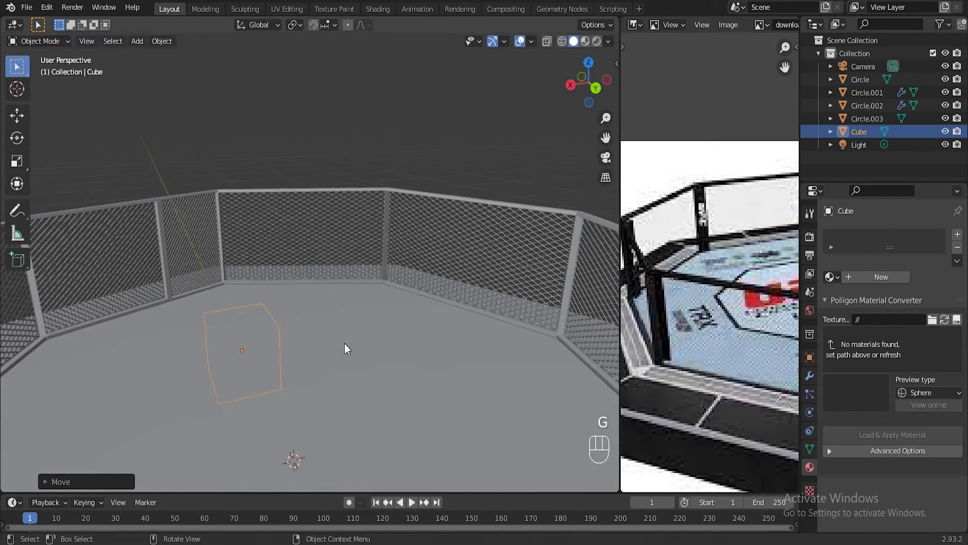
key(g)
key(z)
click(356, 268)
Step: Scale the cube down along Y to form a thin upright slab
mouse_move(356, 267)
middle_down()
mouse_move(375, 236)
mouse_move(362, 270)
middle_up()
key(s)
key(z)
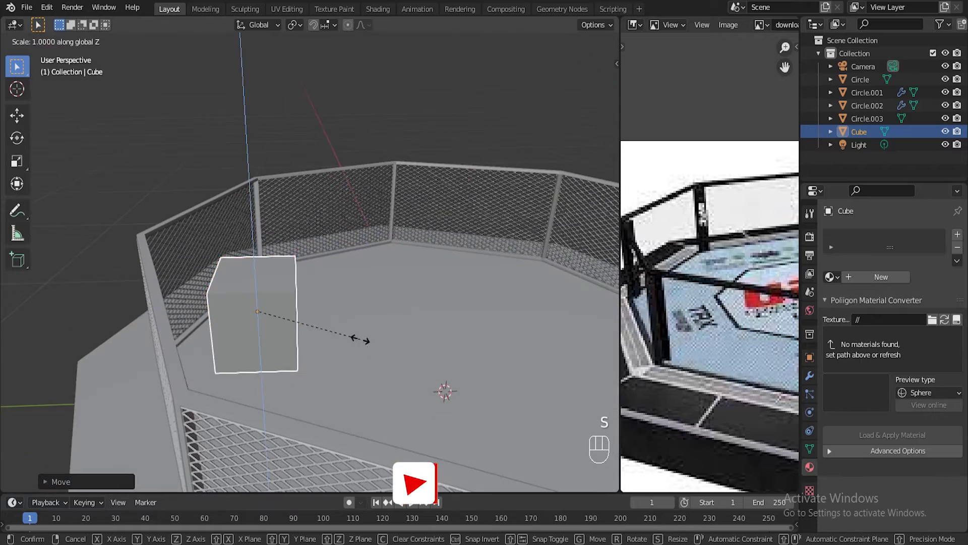
key(y)
click(303, 304)
key(s)
key(z)
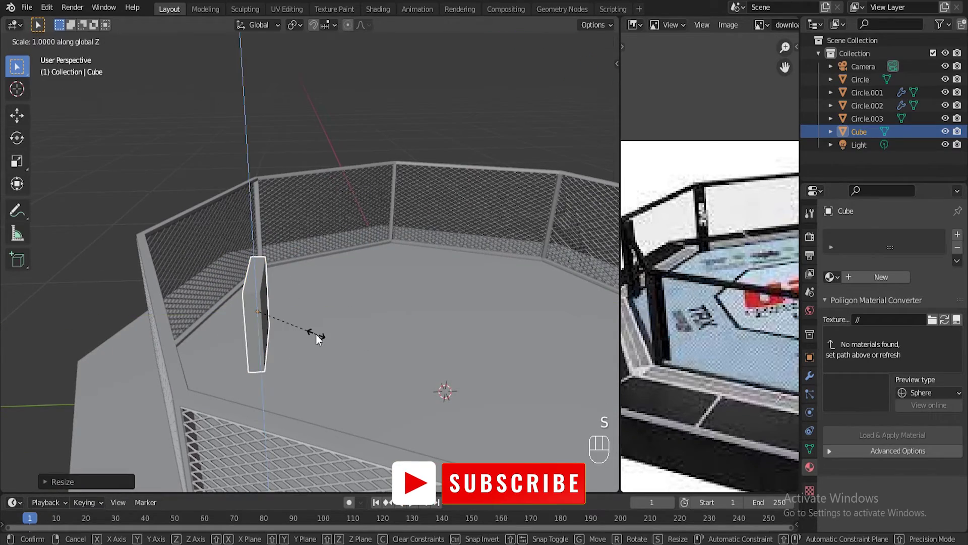
key(y)
click(307, 313)
Step: Narrow the cube slab along X and stretch it taller along Z into a post-like pad
scroll(313, 302, up, 2)
middle_drag(313, 303, 309, 281)
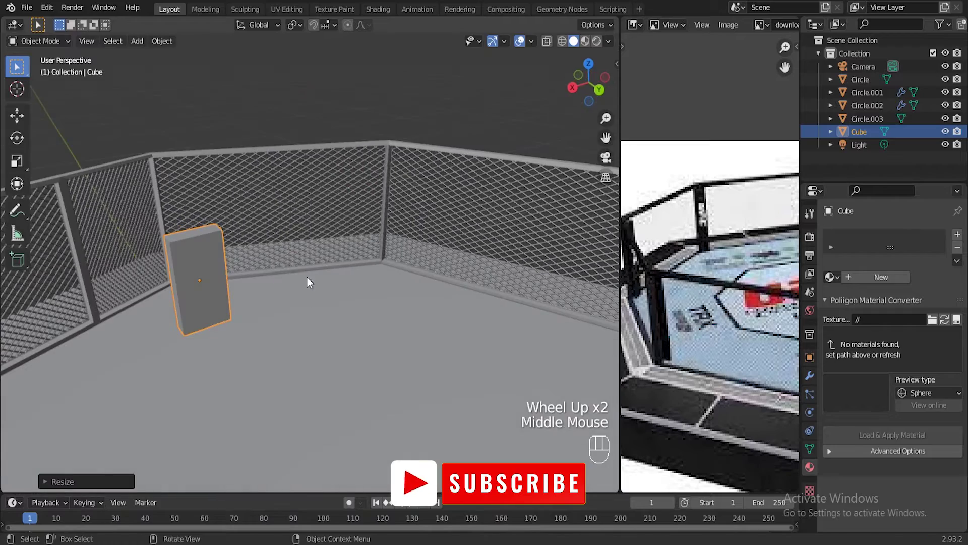
key(s)
key(x)
key(z)
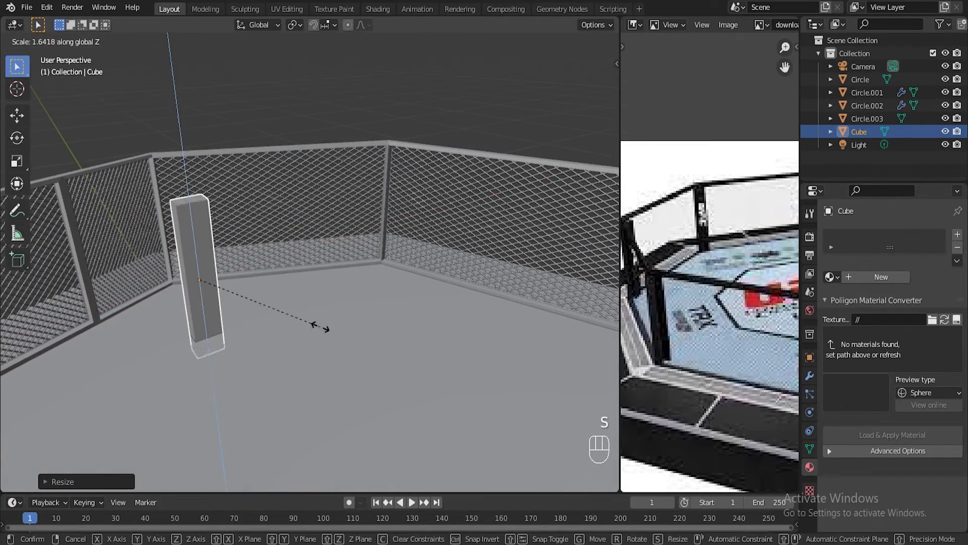
click(282, 330)
Step: Adjust the pad's height along Z and move it along Y toward the fence corner
key(g)
key(z)
click(281, 286)
scroll(280, 287, up, 1)
mouse_move(281, 287)
middle_down()
mouse_move(376, 252)
mouse_move(320, 309)
mouse_move(283, 288)
middle_up()
scroll(376, 252, down, 1)
scroll(350, 274, down, 2)
key(g)
key(y)
click(253, 301)
Step: Move the pad along Z to bring its top near the fence's top rail
scroll(270, 296, up, 1)
shift+middle_drag(283, 287, 372, 307)
scroll(298, 280, up, 2)
key(g)
key(z)
click(361, 422)
Step: Scale the pad along Z to match the height of the fence panels
key(s)
key(z)
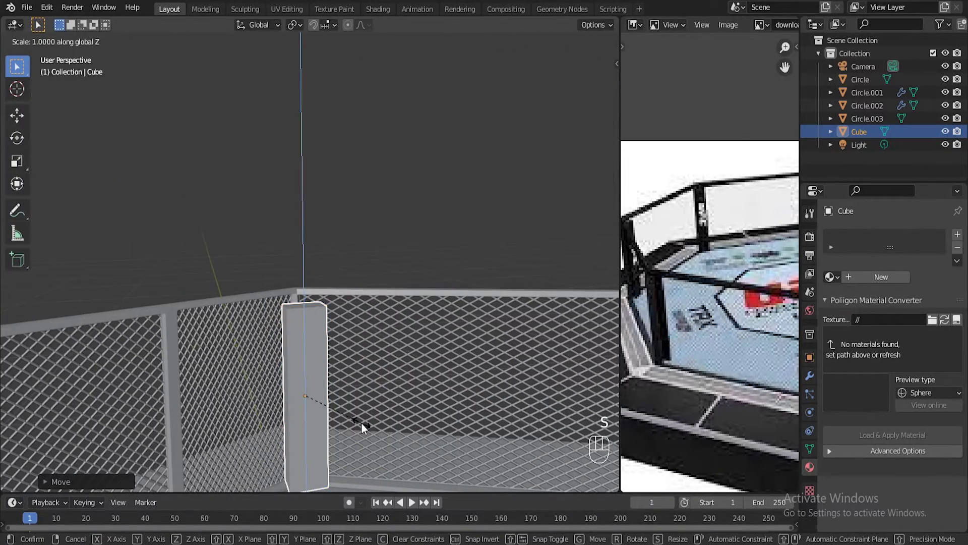
click(372, 425)
scroll(379, 422, down, 1)
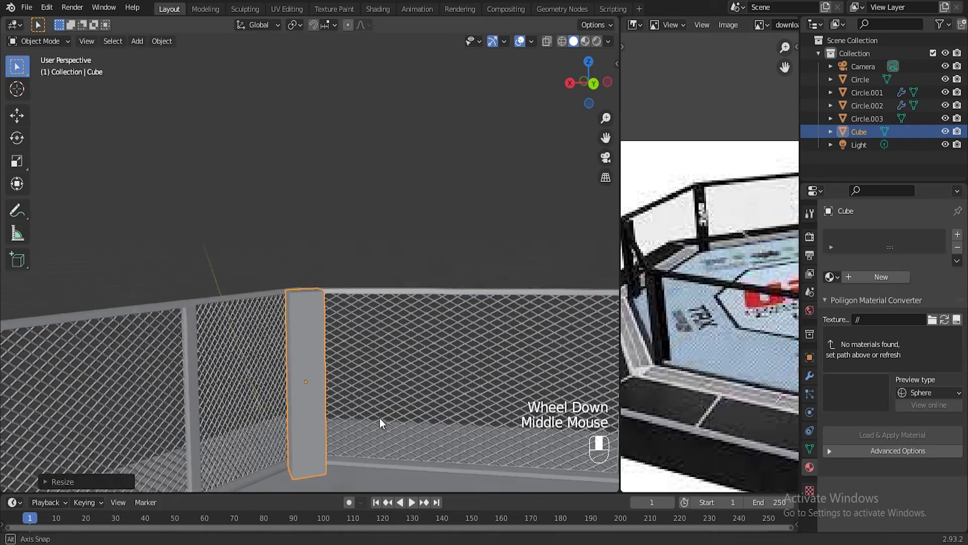
middle_drag(379, 421, 389, 368)
key(s)
key(z)
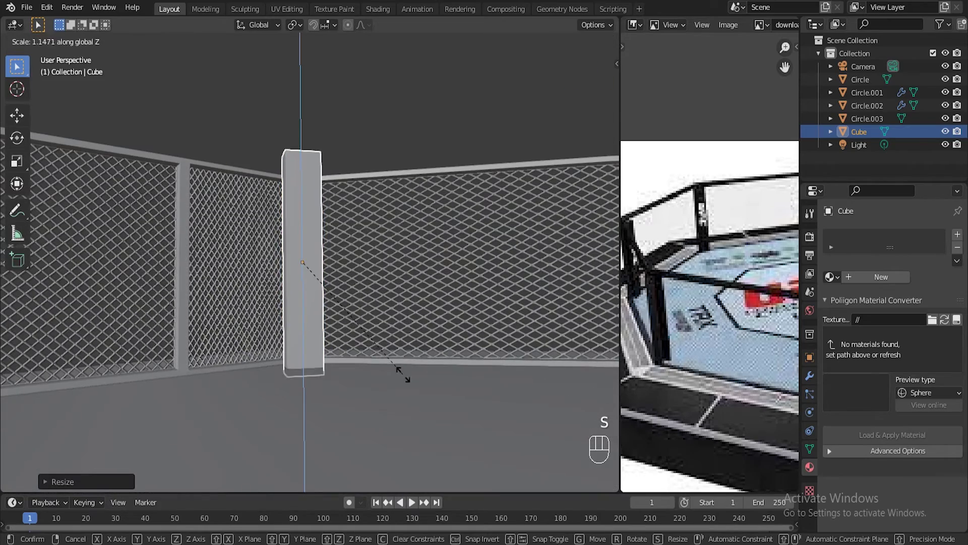
click(382, 374)
Step: Widen the pad along X so it covers the fence's corner post
scroll(375, 312, down, 1)
middle_drag(375, 312, 433, 294)
scroll(335, 145, up, 2)
key(s)
key(x)
click(450, 288)
scroll(441, 243, up, 1)
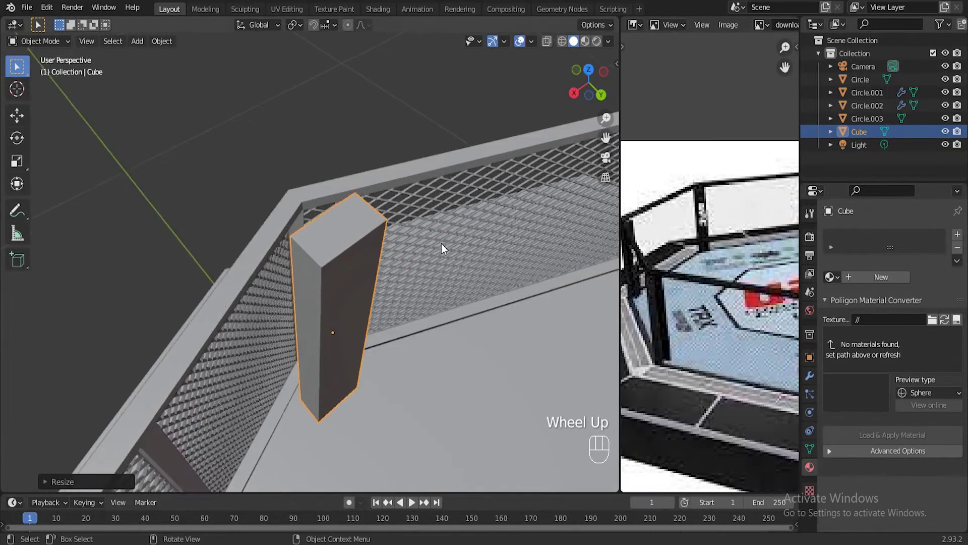
Step: Thin the pad along Y to about 0.82 of its depth and move it against the fence corner
scroll(391, 308, down, 3)
middle_drag(386, 314, 383, 283)
scroll(398, 324, up, 2)
key(s)
key(z)
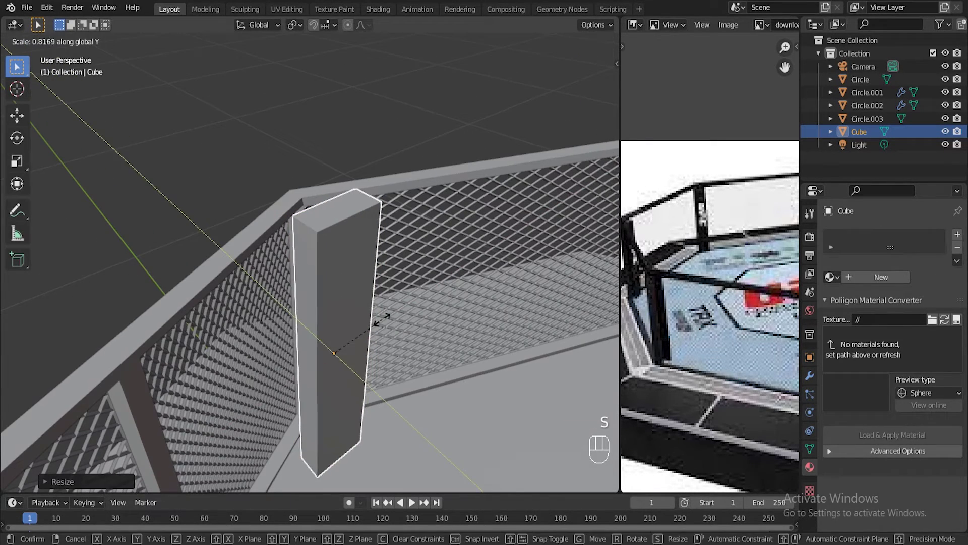
key(g)
click(413, 323)
Step: Rescale the pad along Z to span from the fence's top rail to the cage floor
middle_drag(405, 255, 510, 207)
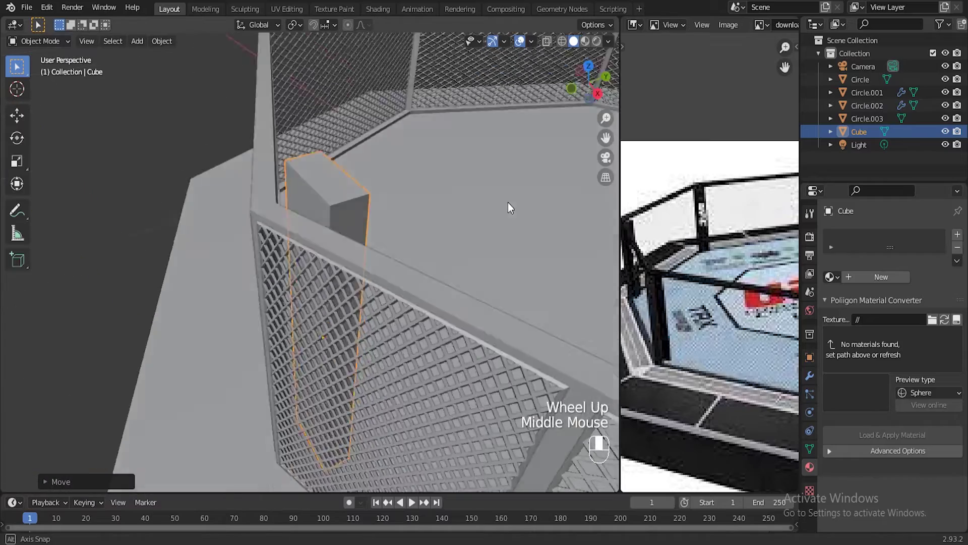
scroll(477, 302, up, 2)
middle_drag(472, 297, 351, 164)
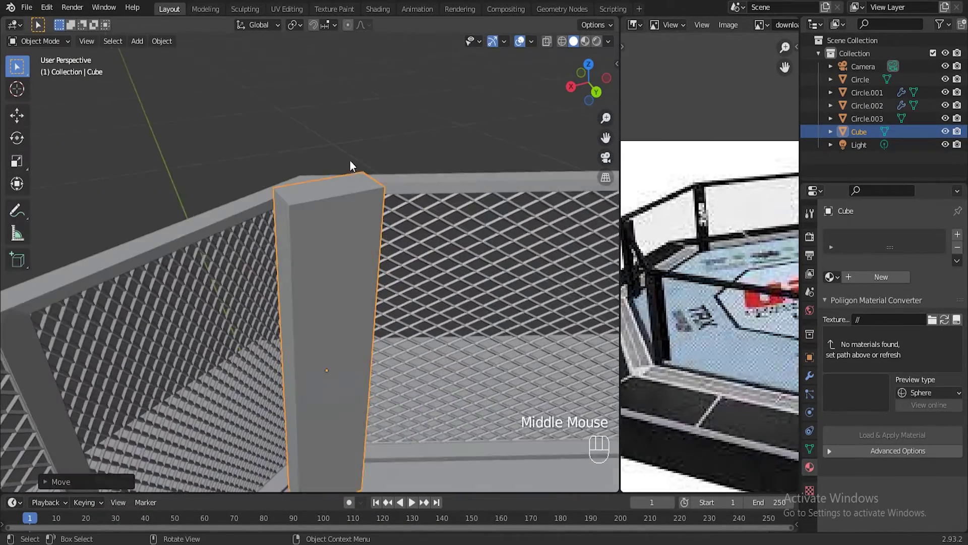
scroll(354, 286, down, 1)
scroll(328, 303, down, 2)
middle_drag(326, 221, 275, 259)
scroll(375, 298, up, 2)
scroll(374, 295, up, 1)
key(s)
key(z)
click(384, 332)
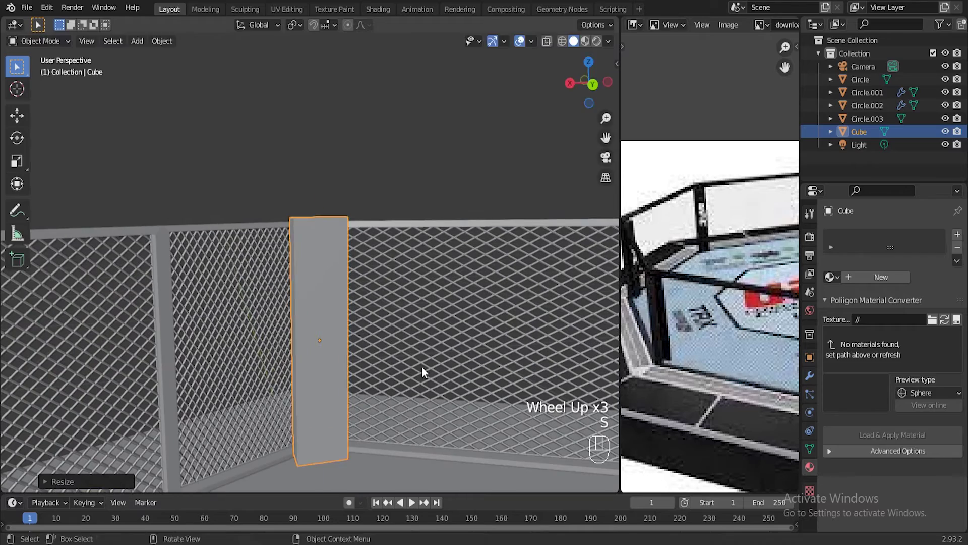
Step: Lower the pad slightly and fine-tune its Z scale and position to line up with the top rail
key(g)
key(y)
key(z)
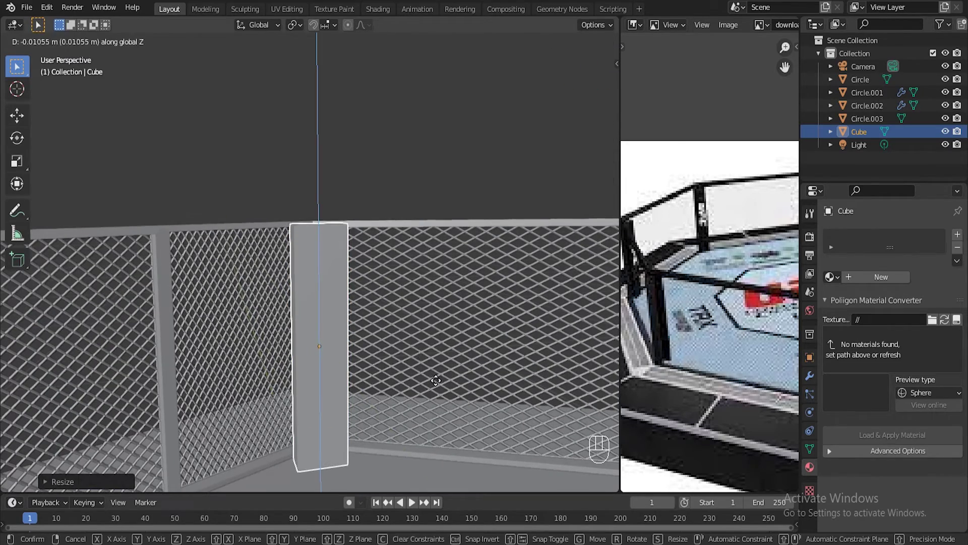
click(418, 366)
key(s)
key(z)
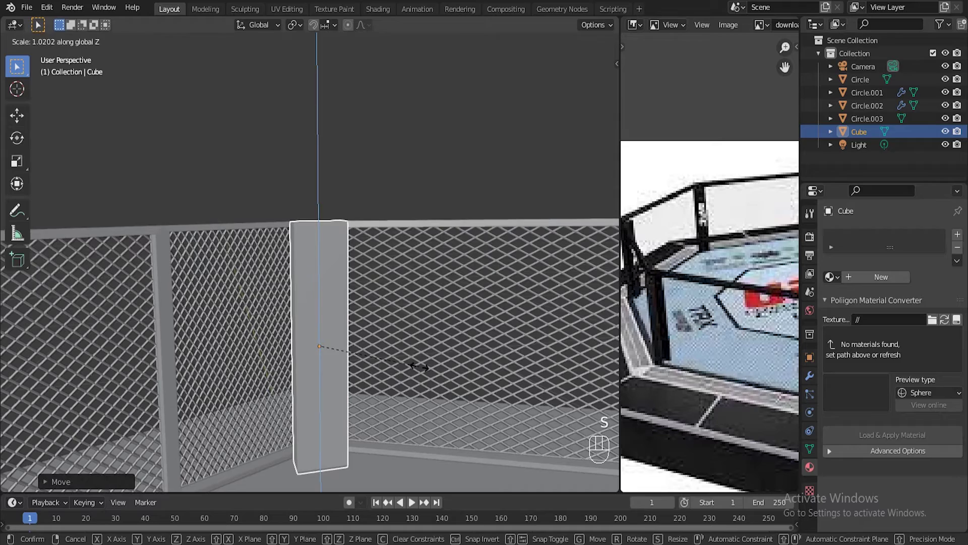
click(428, 393)
key(g)
key(z)
click(421, 414)
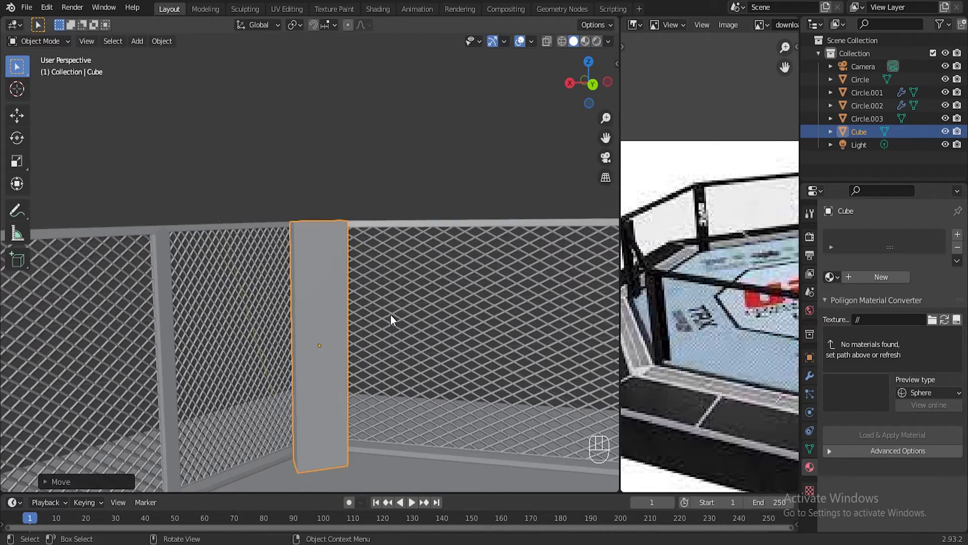
Step: In Edit Mode, select the short depth edges at the pad's top and bottom corners
scroll(353, 274, down, 3)
middle_drag(353, 274, 327, 353)
scroll(383, 302, up, 3)
key(Tab)
scroll(353, 192, up, 2)
click(343, 155)
shift+click(370, 197)
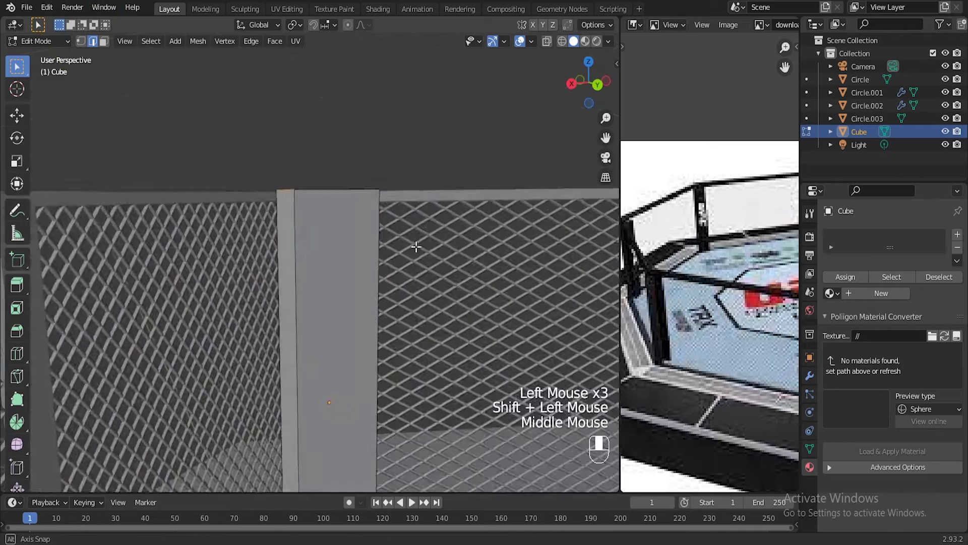
scroll(313, 454, down, 2)
shift+click(310, 467)
key(ctrl+KP_Subtract)
middle_drag(398, 416, 364, 446)
key(ctrl+z)
key(ctrl+KP_Subtract)
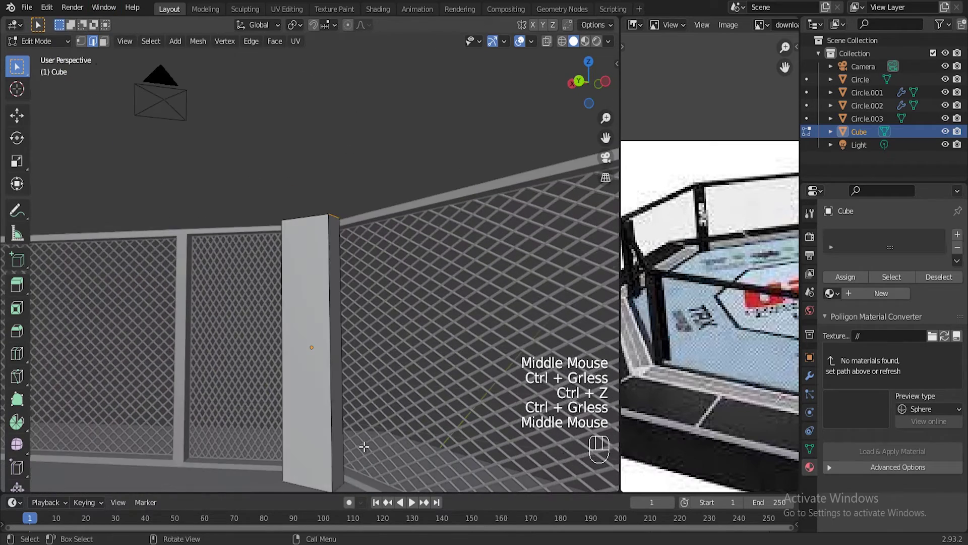
Step: Bevel the selected corner edges with 7 segments and a width of about 0.12 m
scroll(365, 182, down, 1)
scroll(365, 181, up, 1)
scroll(417, 264, up, 2)
middle_drag(365, 181, 410, 304)
scroll(417, 264, up, 1)
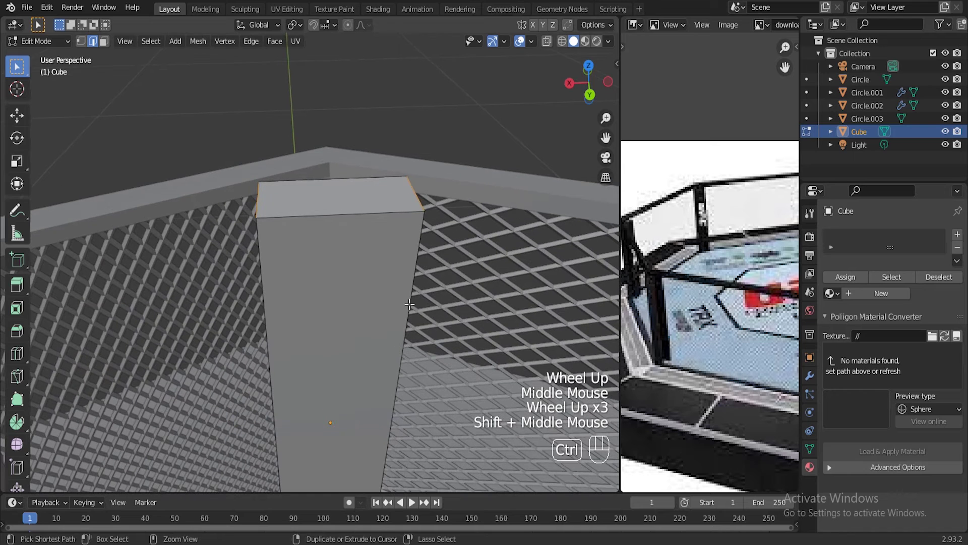
key(ctrl+b)
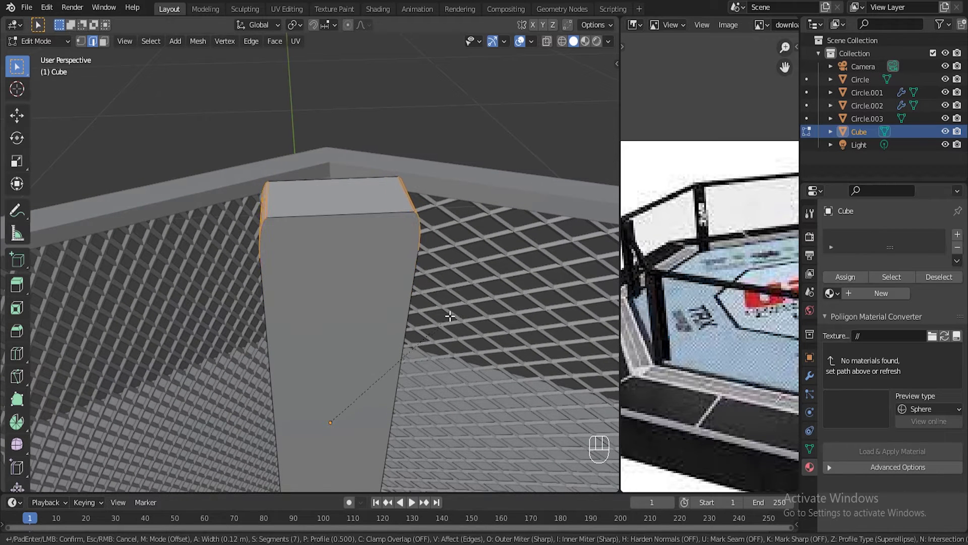
click(460, 316)
Step: Select the pad's whole mesh and subdivide it twice
scroll(443, 297, down, 3)
middle_drag(432, 280, 480, 244)
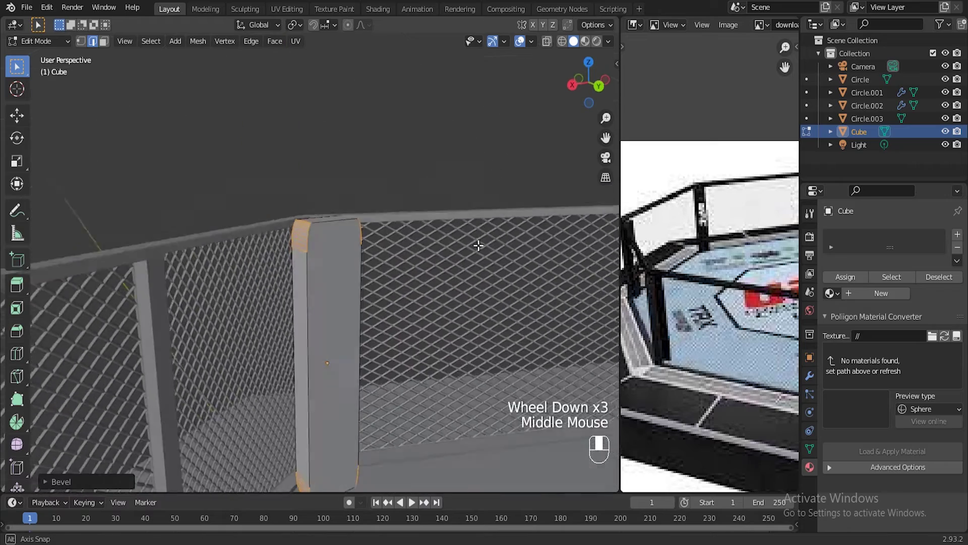
scroll(404, 283, up, 2)
key(a)
right_click(413, 296)
click(426, 147)
right_click(451, 216)
click(451, 147)
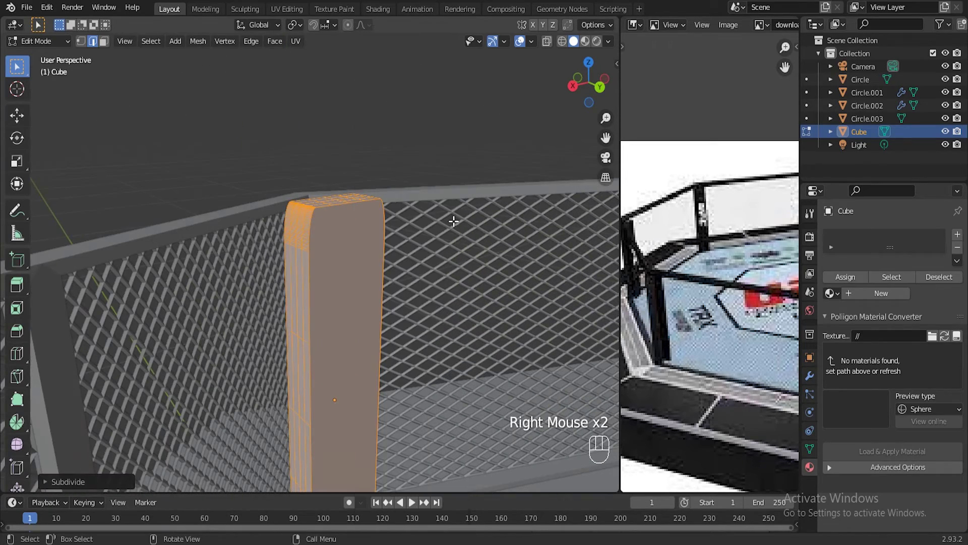
Step: Return to Object Mode and shade the pad smooth
key(Tab)
scroll(394, 269, down, 3)
scroll(368, 276, up, 5)
right_click(345, 284)
click(345, 293)
scroll(380, 259, down, 2)
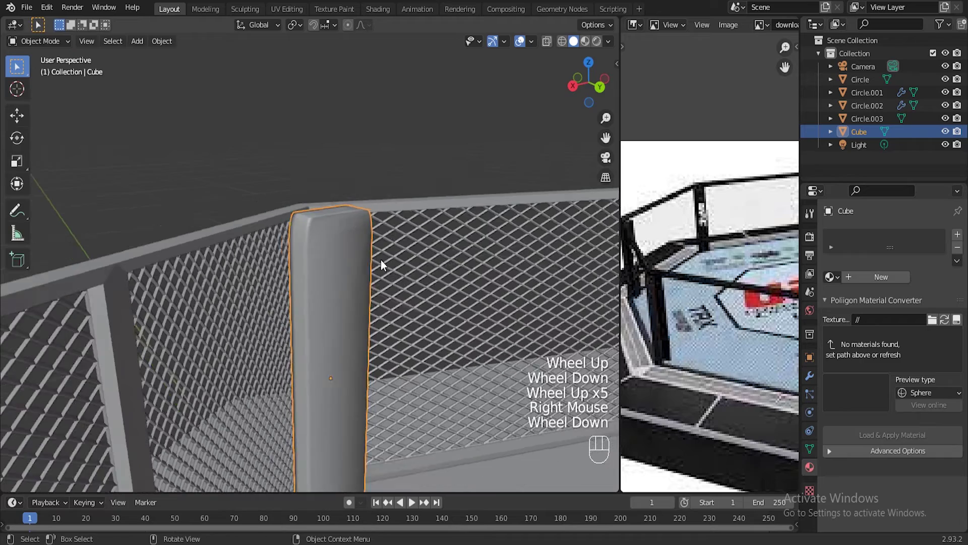
mouse_move(380, 259)
middle_down()
mouse_move(382, 299)
mouse_move(379, 270)
middle_up()
scroll(382, 299, up, 3)
scroll(386, 296, down, 4)
scroll(378, 309, down, 4)
scroll(345, 362, up, 3)
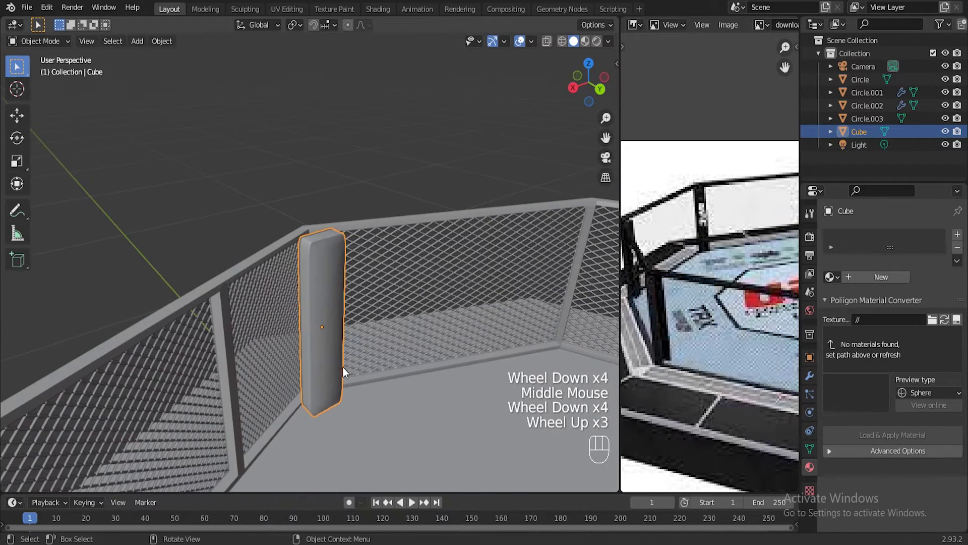
Step: Create a new material for the pad and darken its base color to near black
click(891, 281)
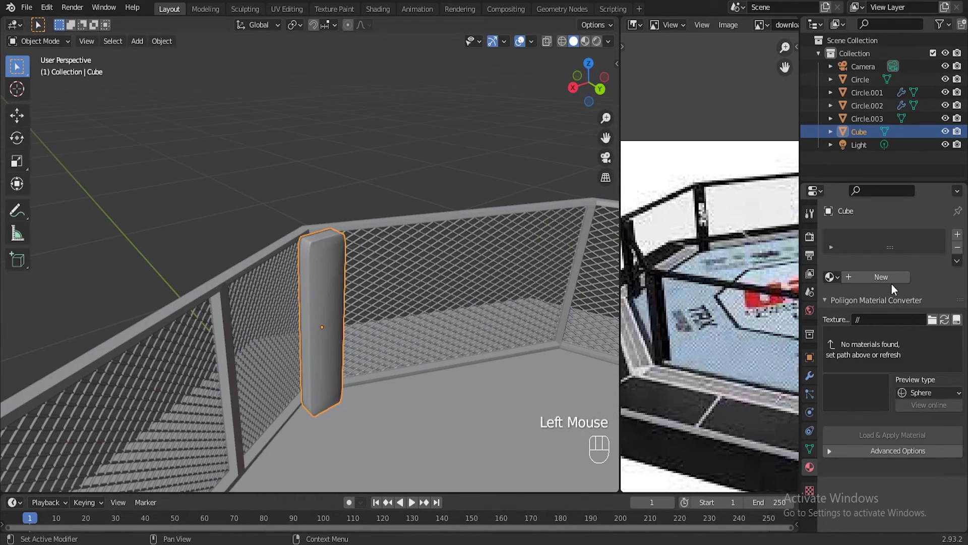
click(891, 279)
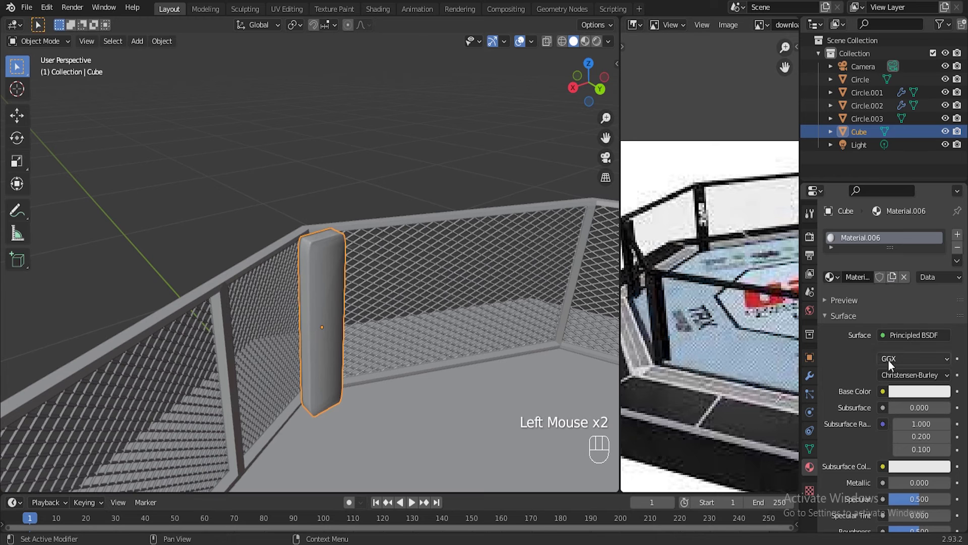
click(898, 391)
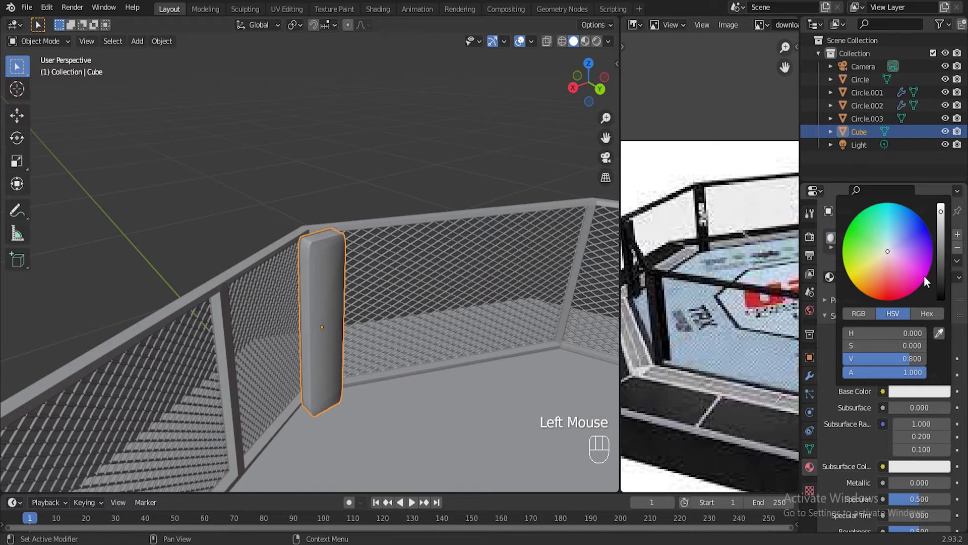
drag(940, 206, 941, 288)
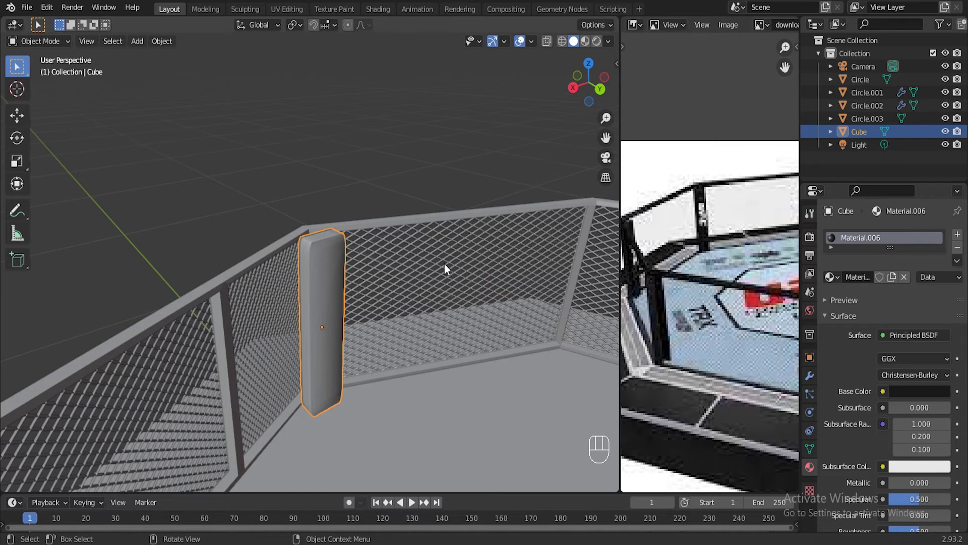
Step: Select the pad's large front face in Edit Mode and add a new material in a second slot
scroll(446, 269, up, 3)
key(Tab)
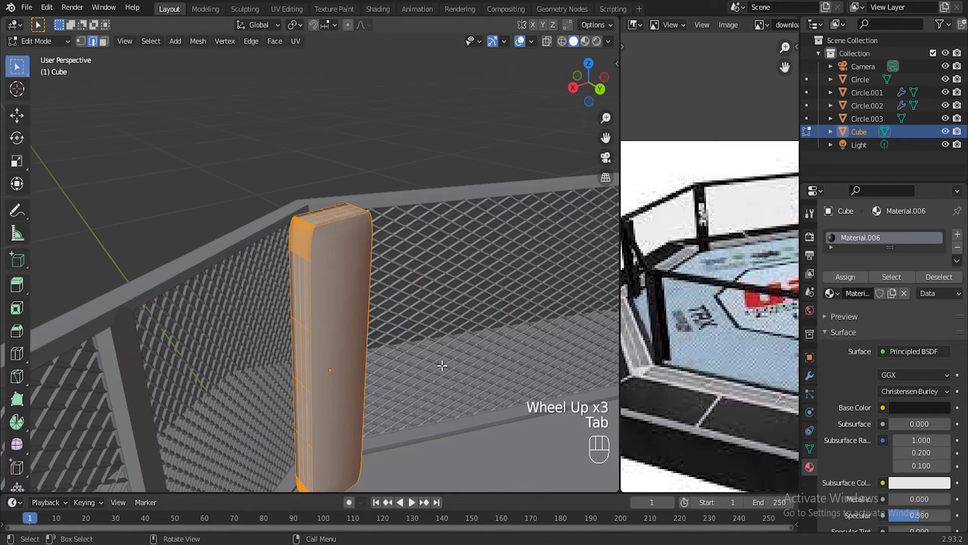
scroll(435, 353, up, 1)
click(353, 323)
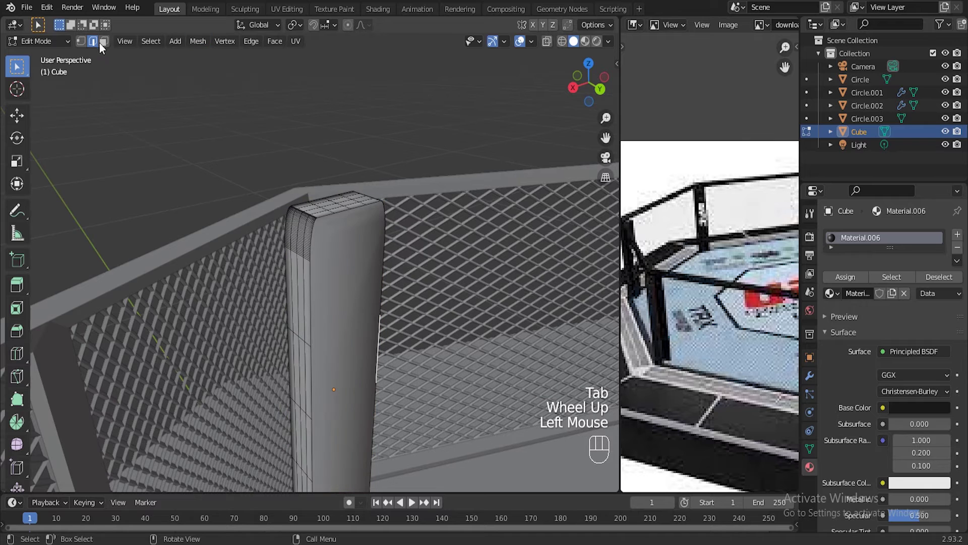
click(387, 224)
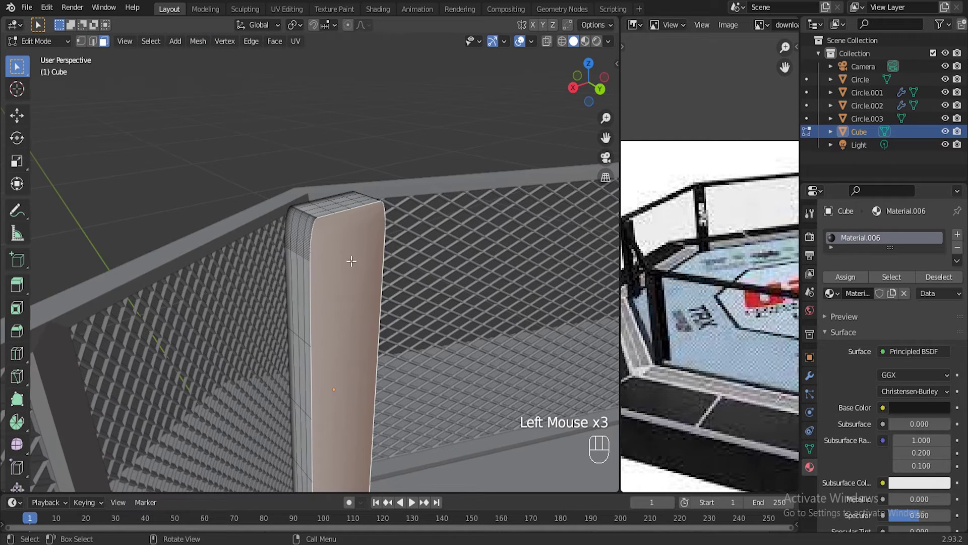
scroll(439, 366, down, 3)
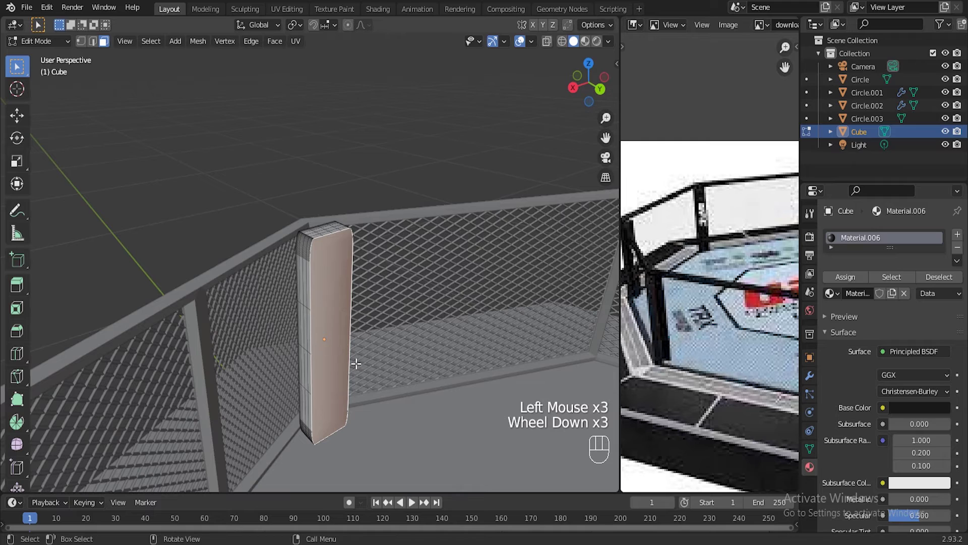
click(957, 234)
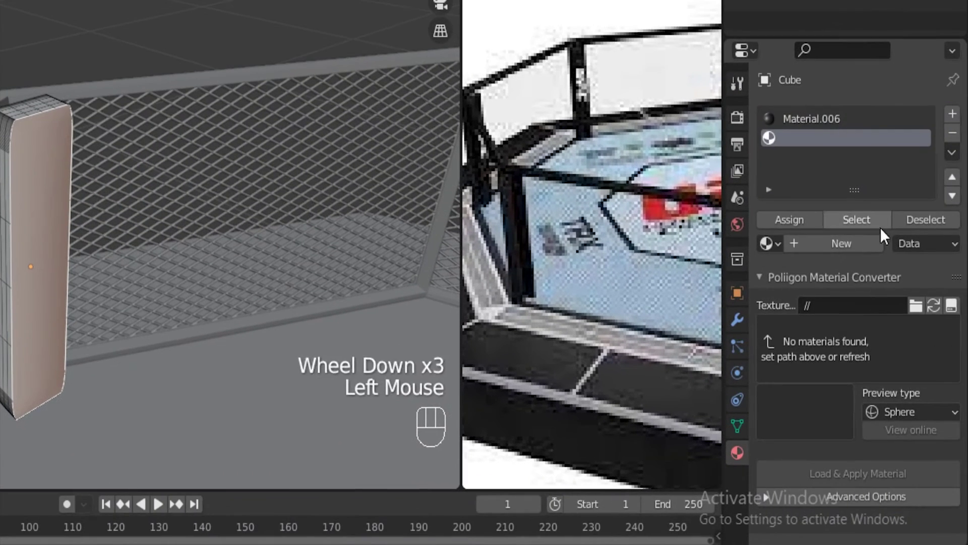
click(836, 249)
Step: Link an Image Texture to the second material's base color and load images.png from the Downloads folder
scroll(827, 333, down, 1)
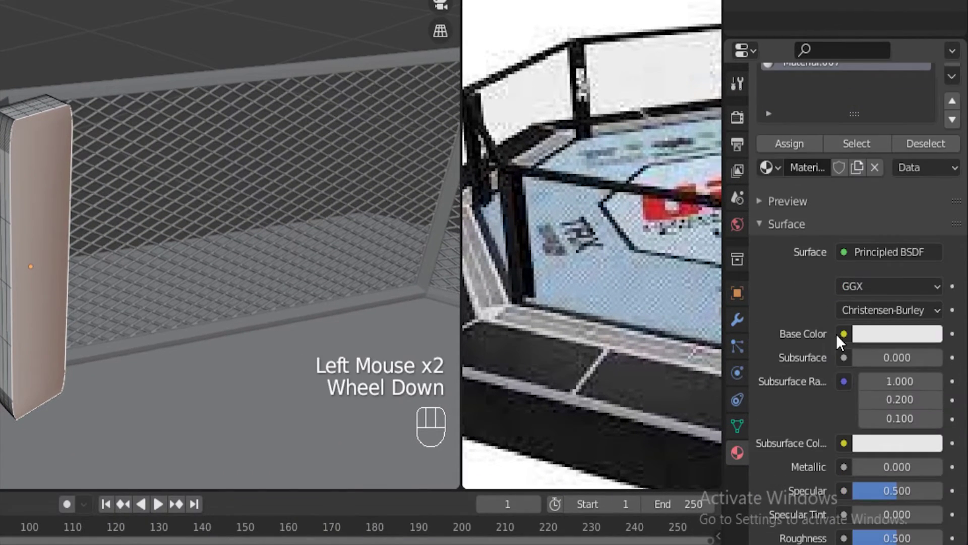
click(845, 333)
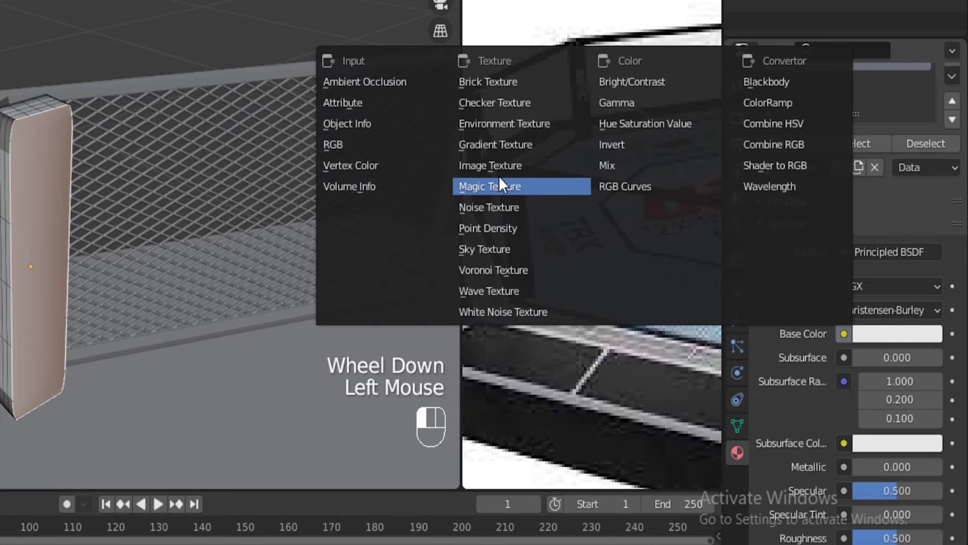
click(491, 165)
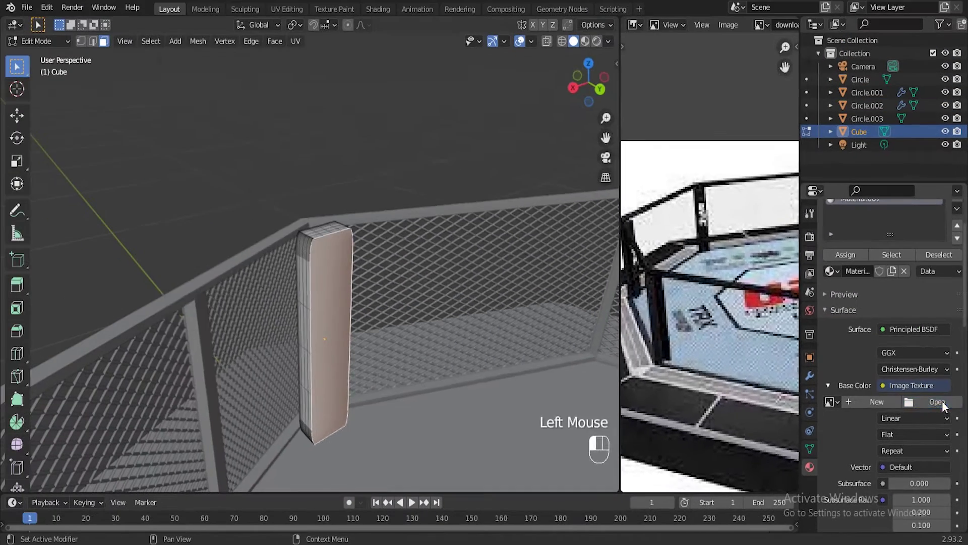
click(943, 404)
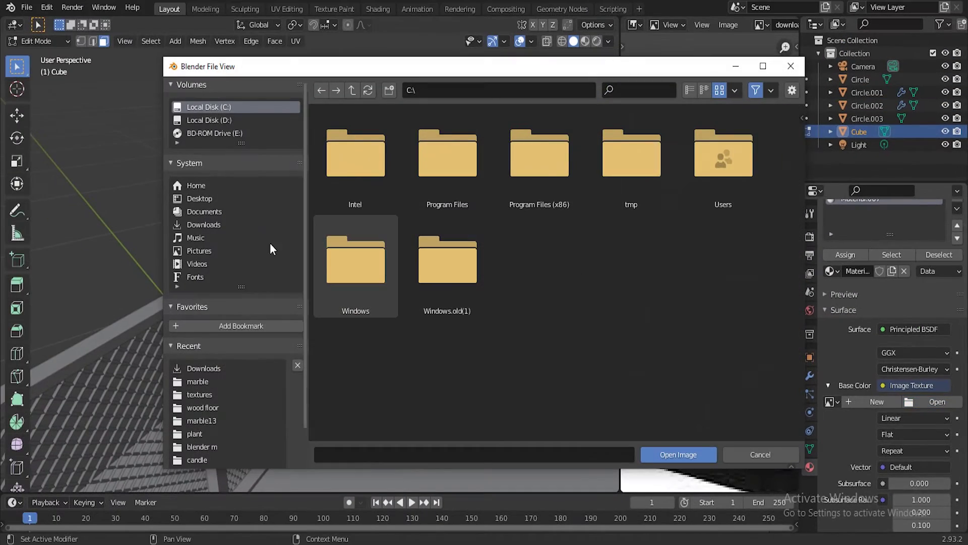
click(220, 224)
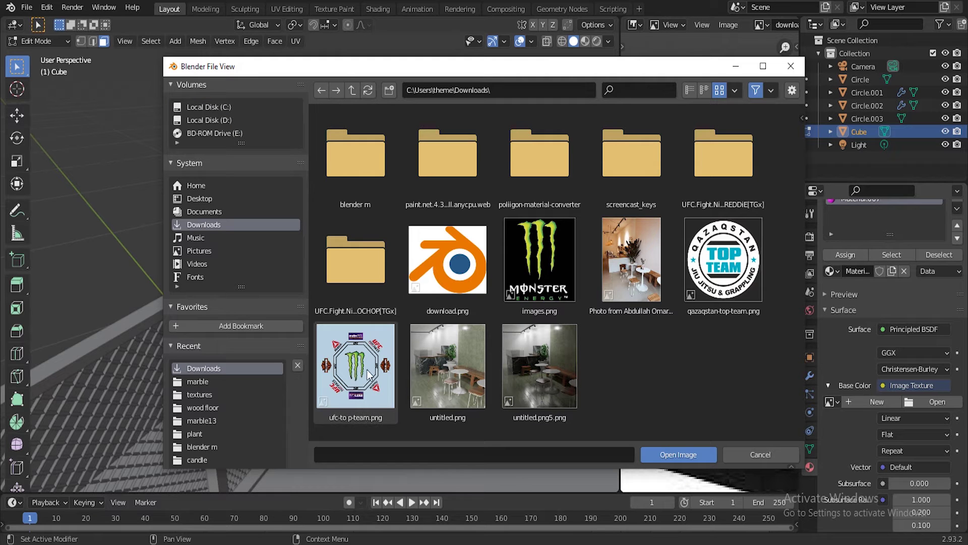
click(691, 453)
Step: Unwrap the pad's selected front face and assign the image material to it, checking the result in rendered shading
scroll(365, 342, up, 4)
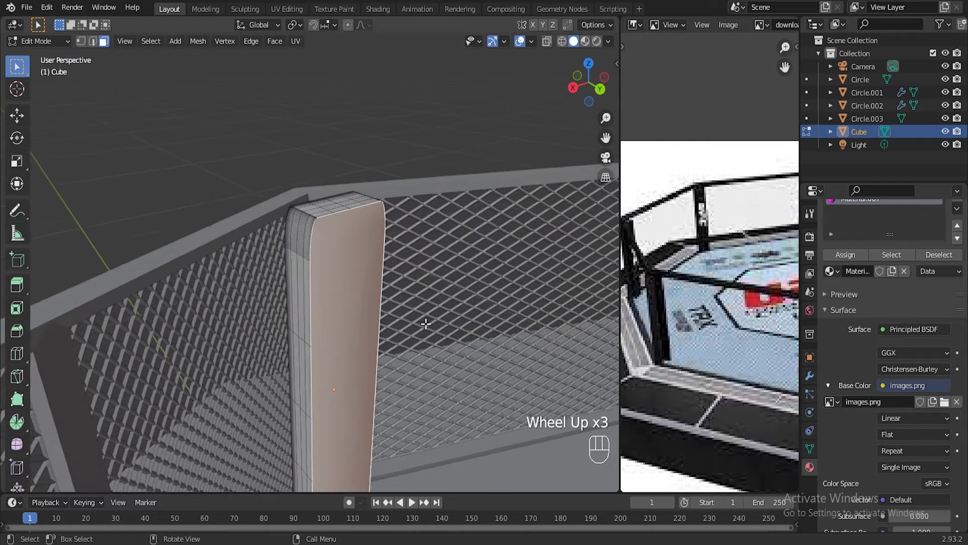
click(596, 41)
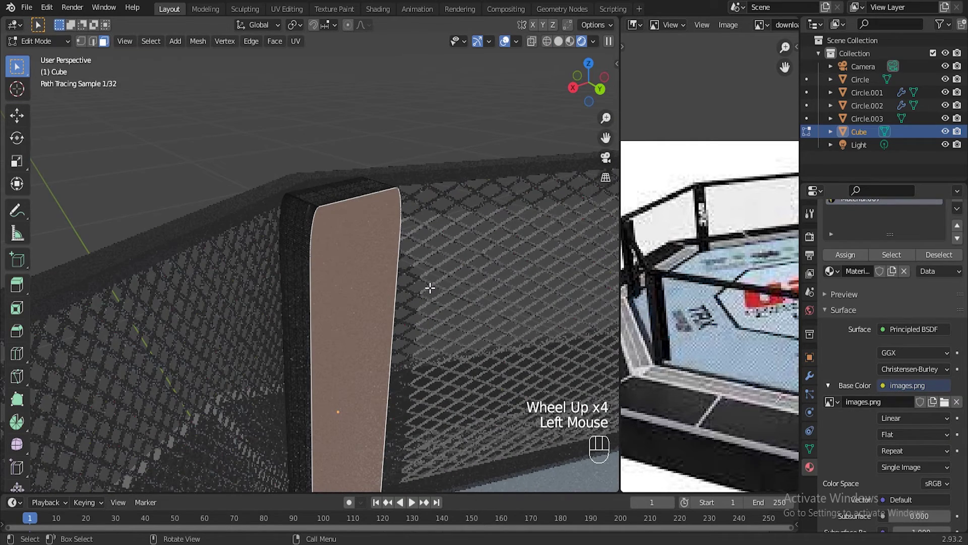
key(Tab)
key(Tab)
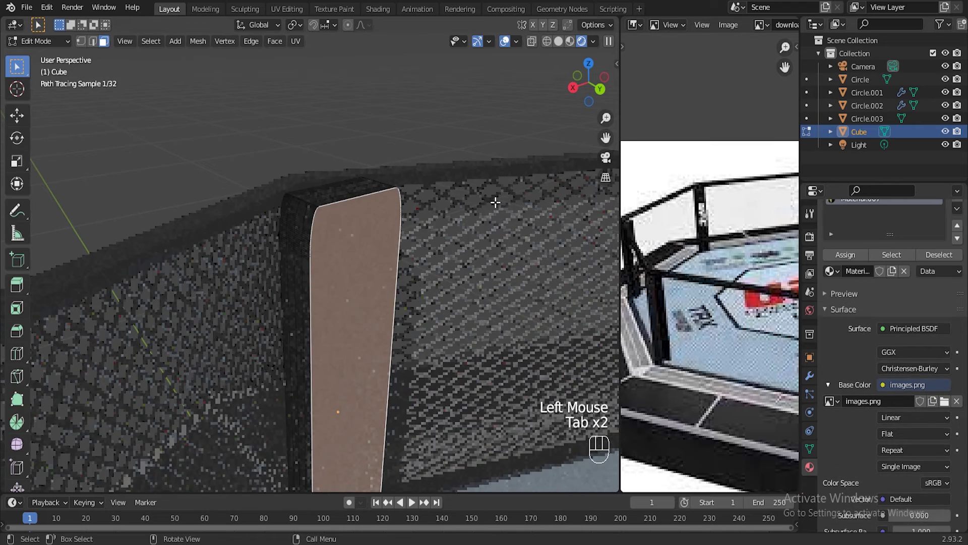
key(u)
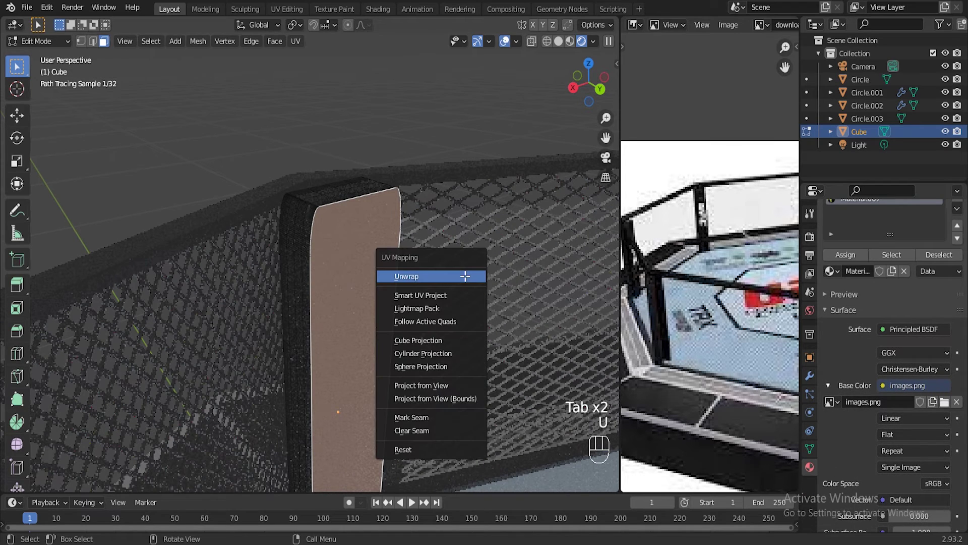
click(465, 276)
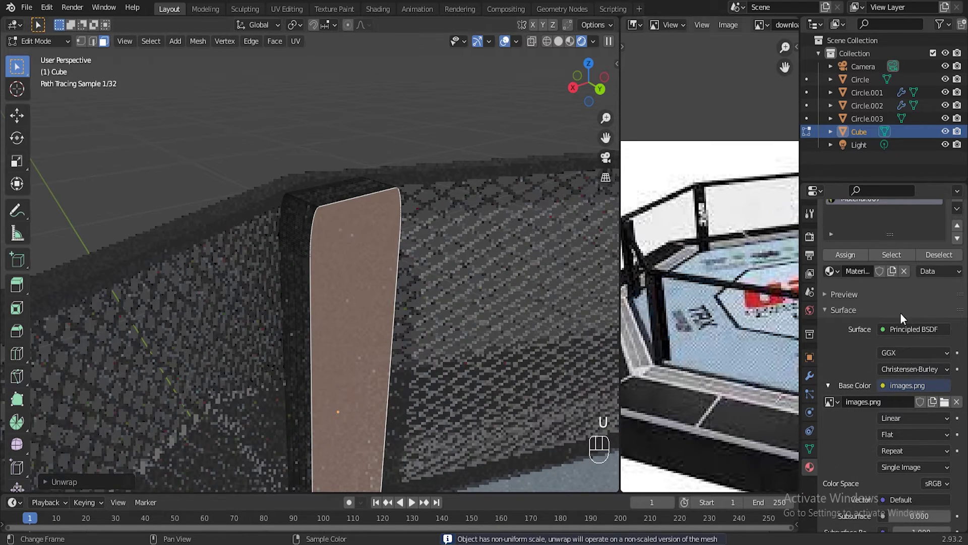
click(856, 259)
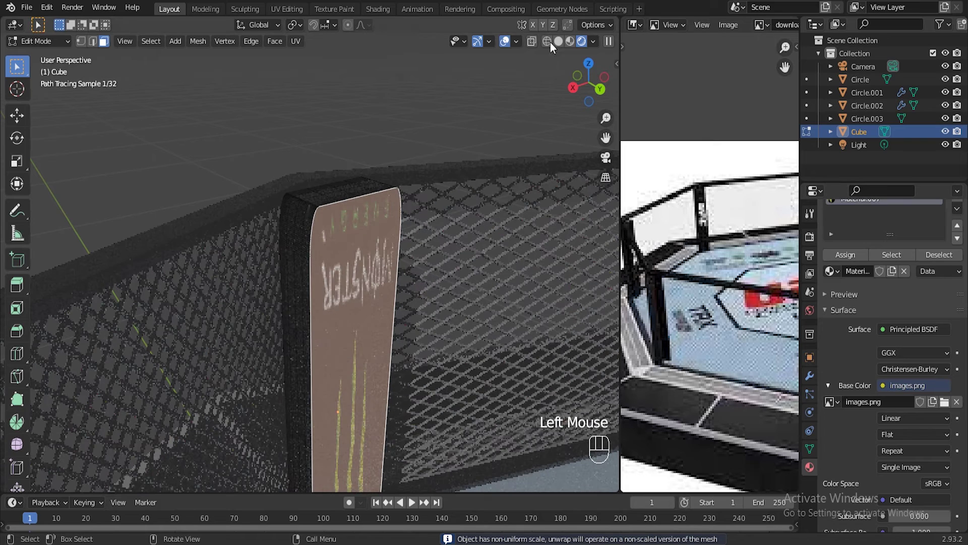
click(560, 43)
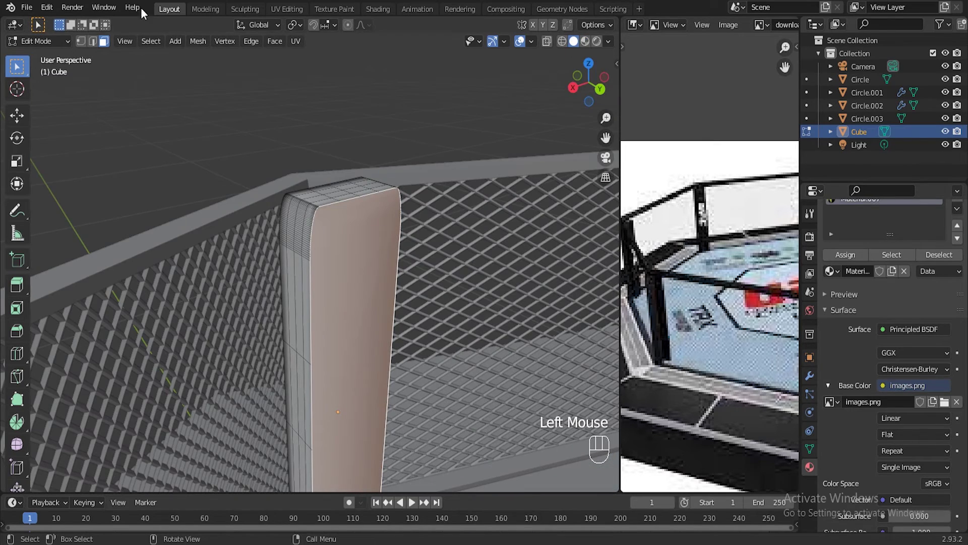
Step: In the UV Editing workspace, rotate all the front face's UVs about 180° so the logo stands upright, then return to Layout
click(284, 9)
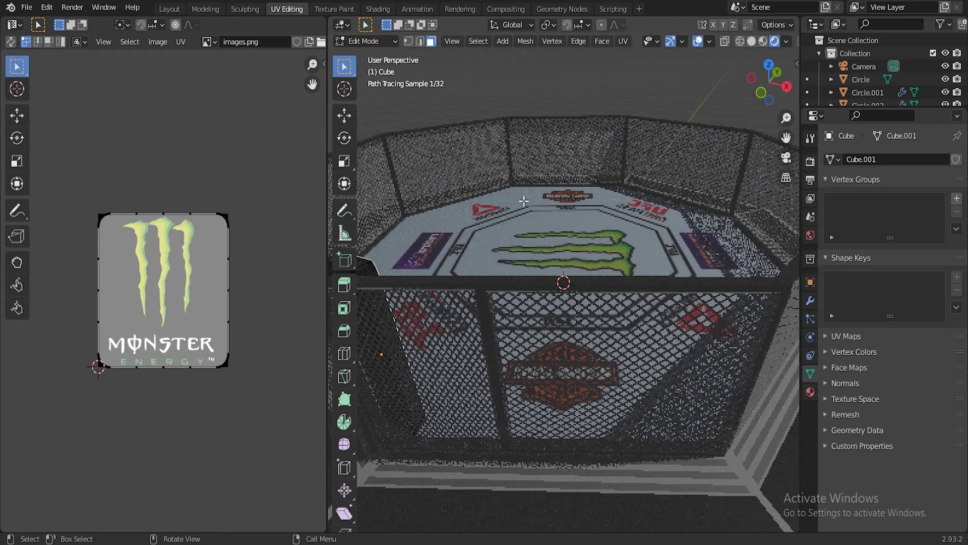
middle_drag(524, 201, 384, 195)
shift+middle_drag(466, 178, 453, 211)
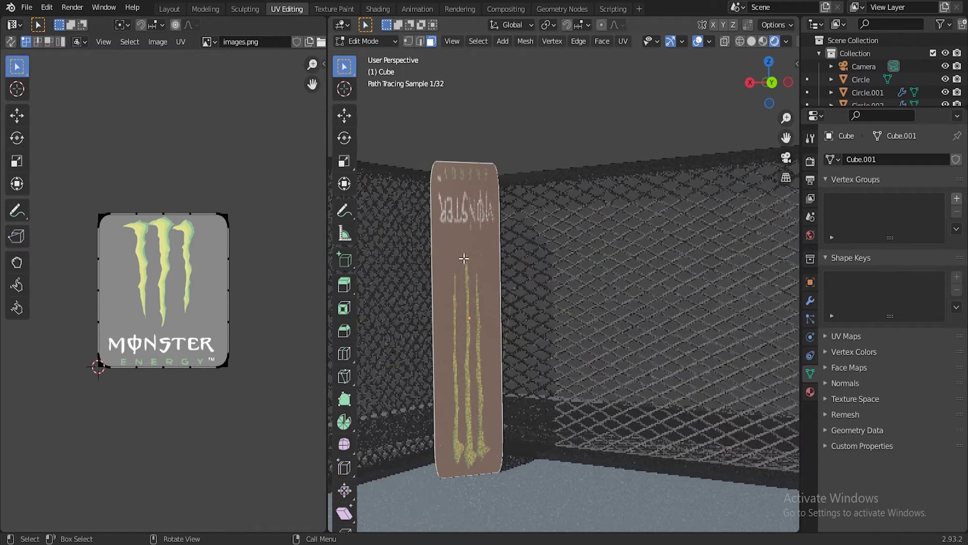
drag(71, 186, 273, 418)
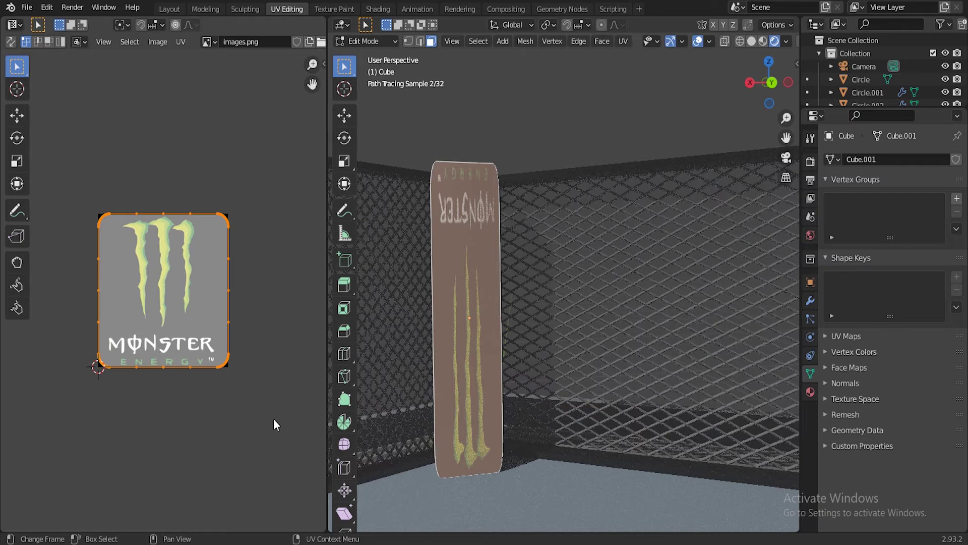
key(r)
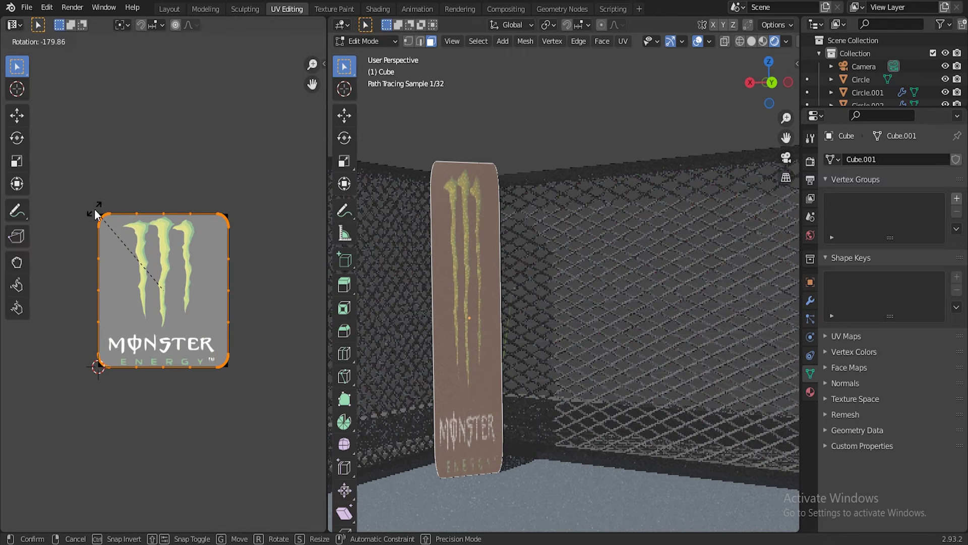
click(94, 208)
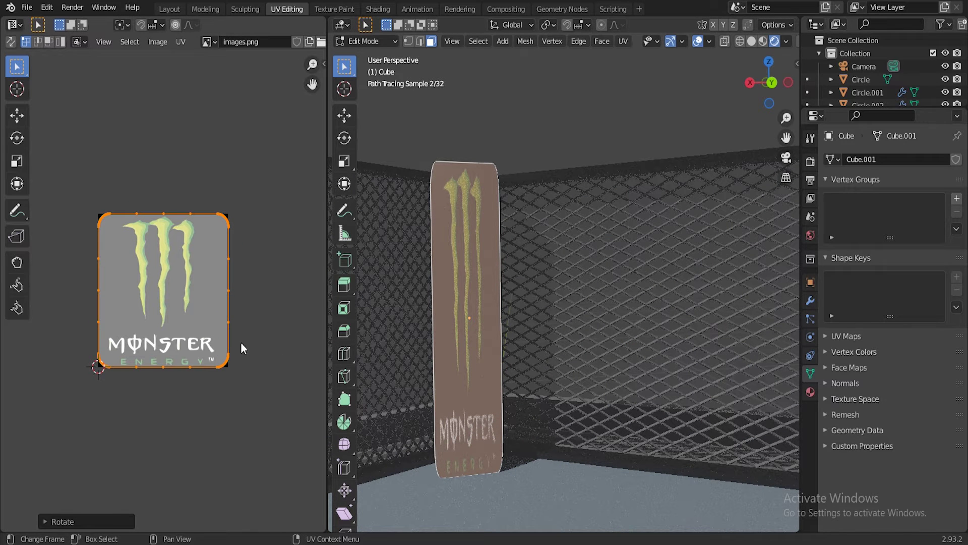
click(169, 9)
Step: In top view, move the pad slightly along the Y axis toward its fence corner
scroll(472, 281, down, 6)
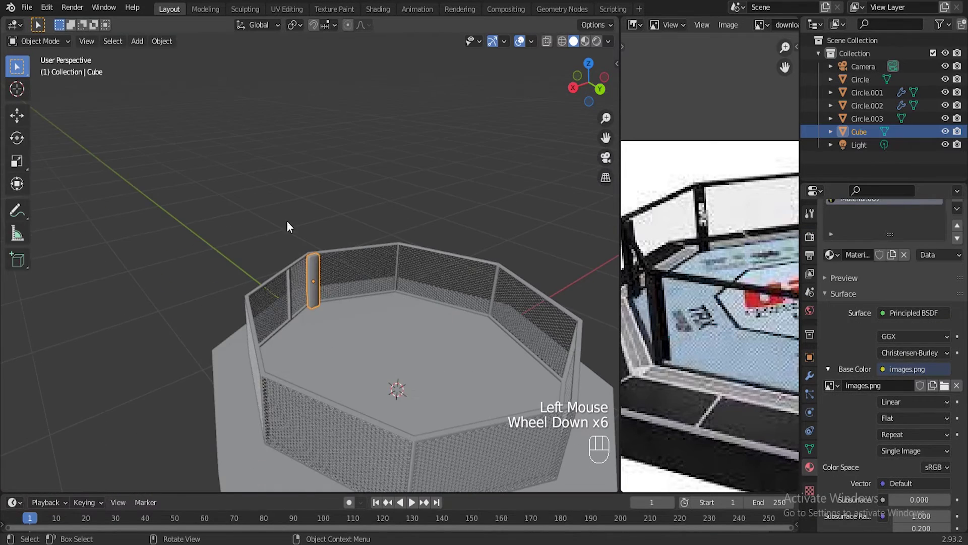
scroll(413, 289, up, 5)
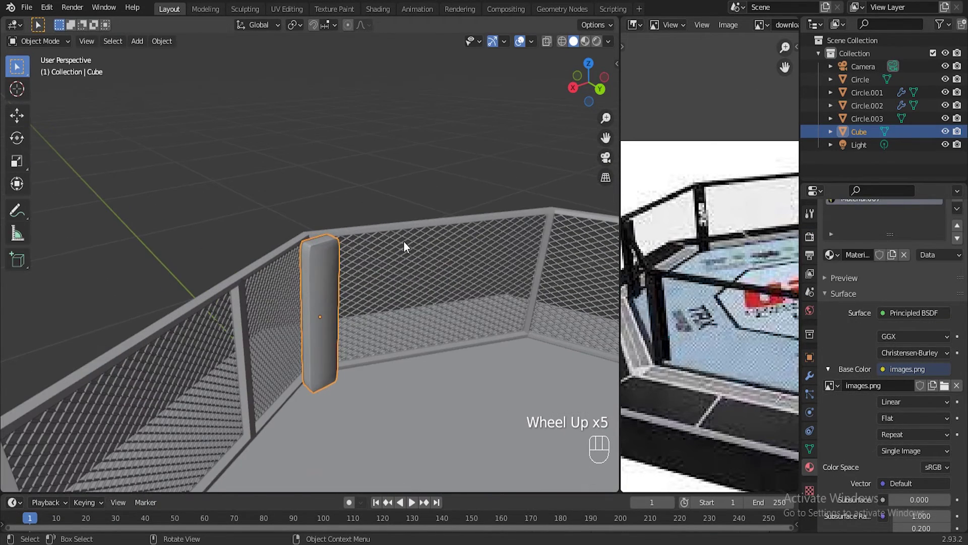
scroll(388, 240, down, 2)
key(KP_7)
scroll(349, 229, down, 1)
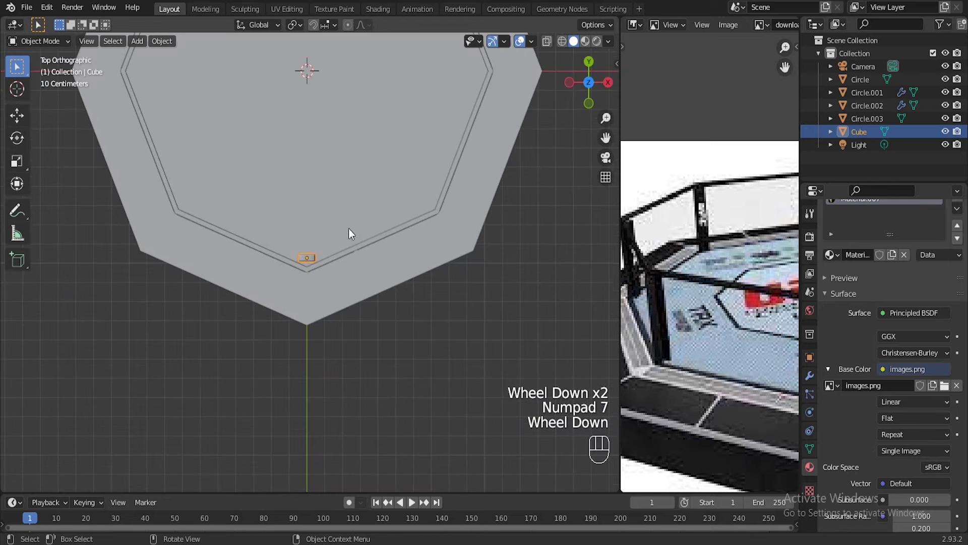
scroll(347, 238, up, 7)
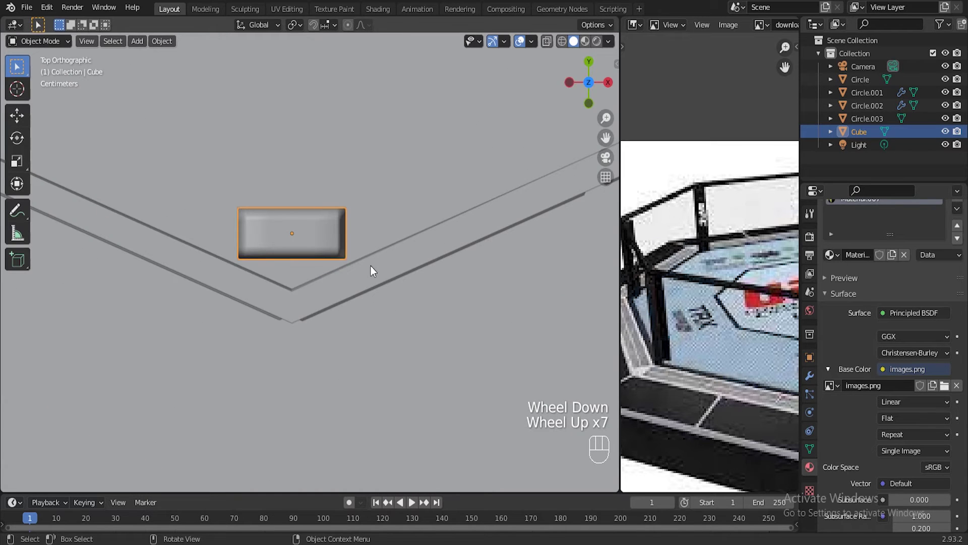
key(g)
key(y)
click(375, 272)
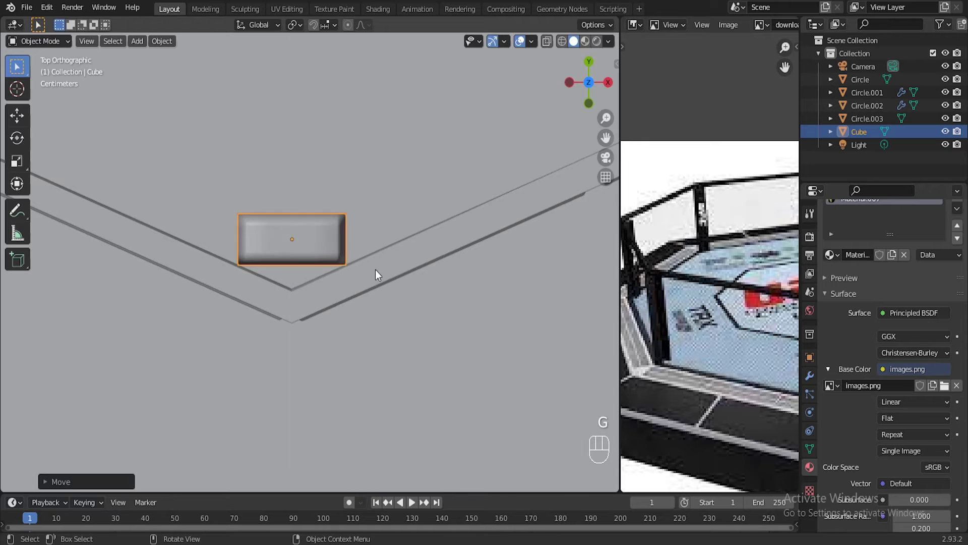
Step: Duplicate the pad and move the copy along Y and negative X to near the adjacent octagon corner
scroll(362, 240, down, 4)
shift+middle_drag(339, 177, 373, 249)
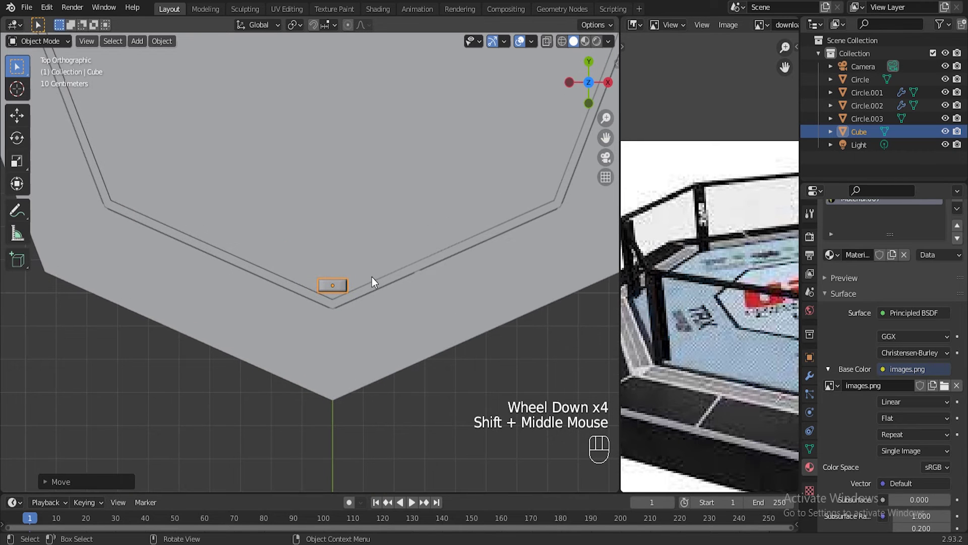
key(shift+d)
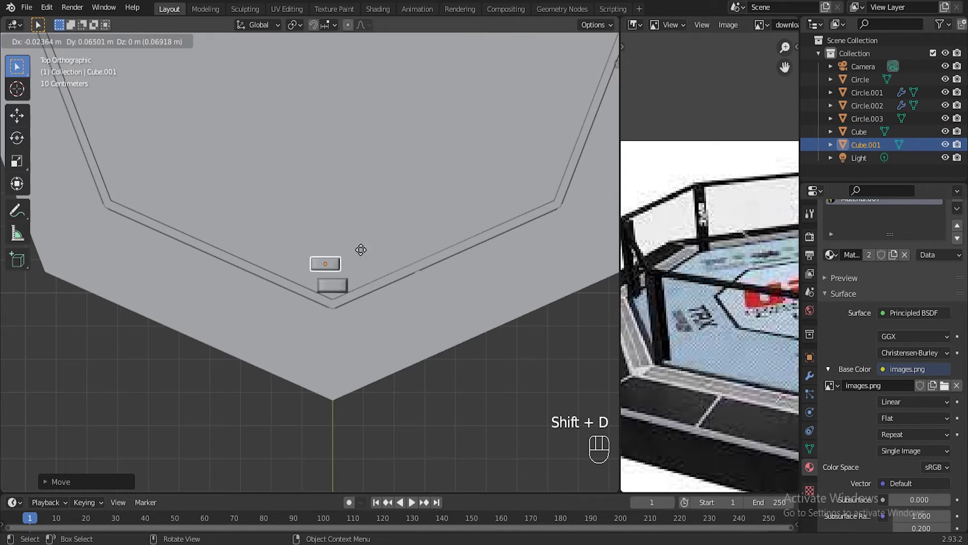
right_click(215, 169)
key(g)
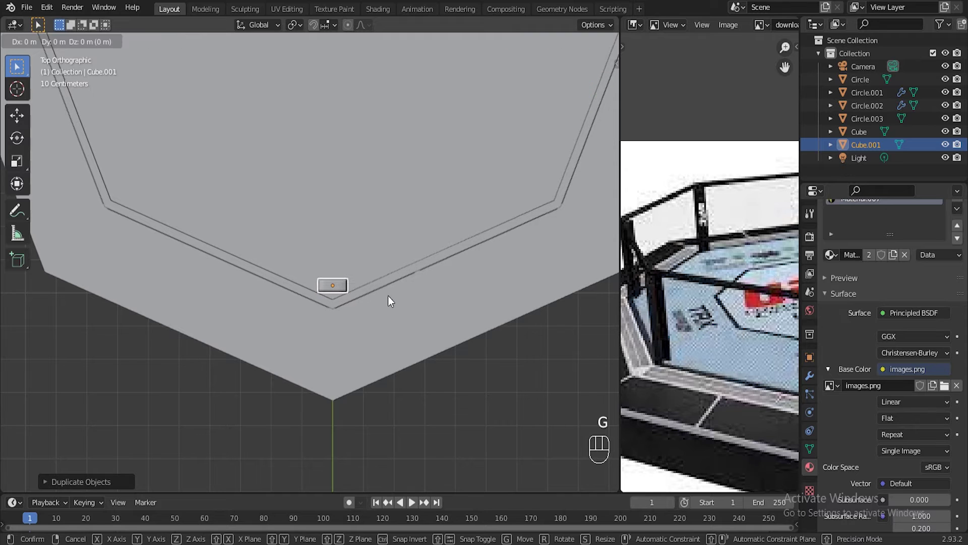
key(z)
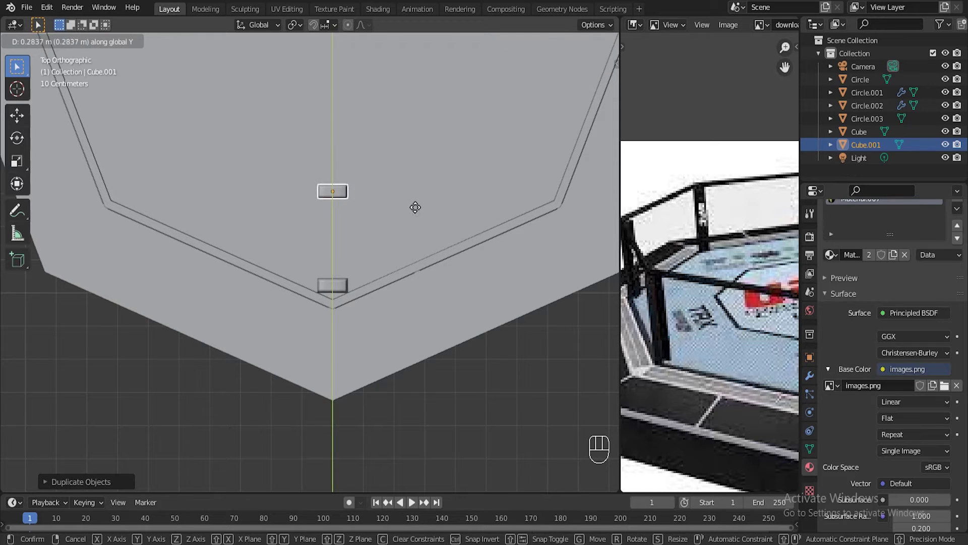
click(415, 207)
key(g)
key(x)
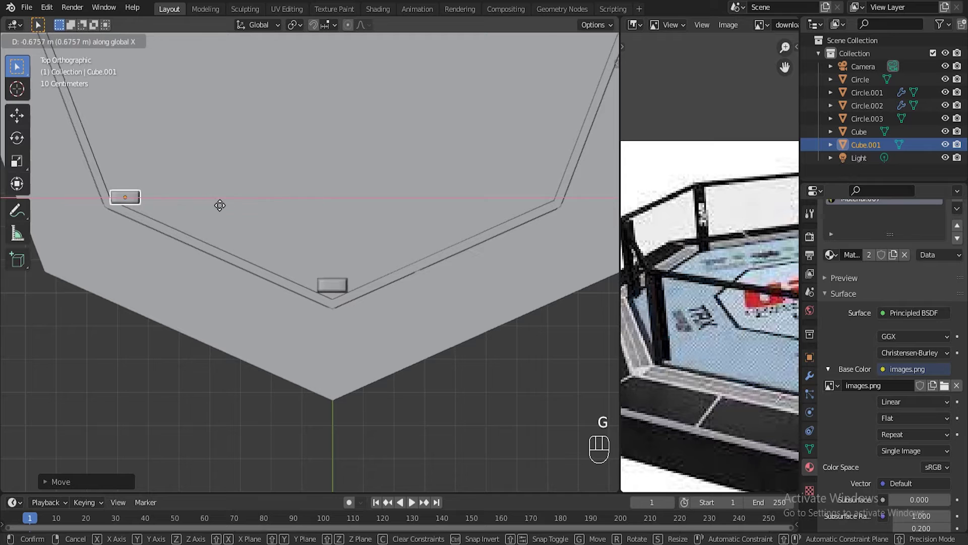
click(244, 207)
Step: Rotate the copied pad about the Z axis to lie across its corner and shift it in positive Y
key(r)
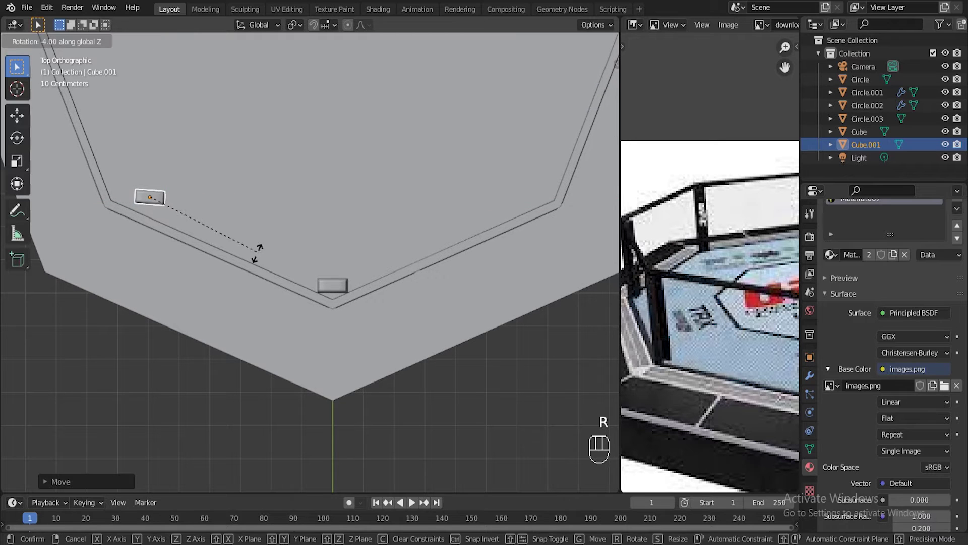
click(176, 280)
key(g)
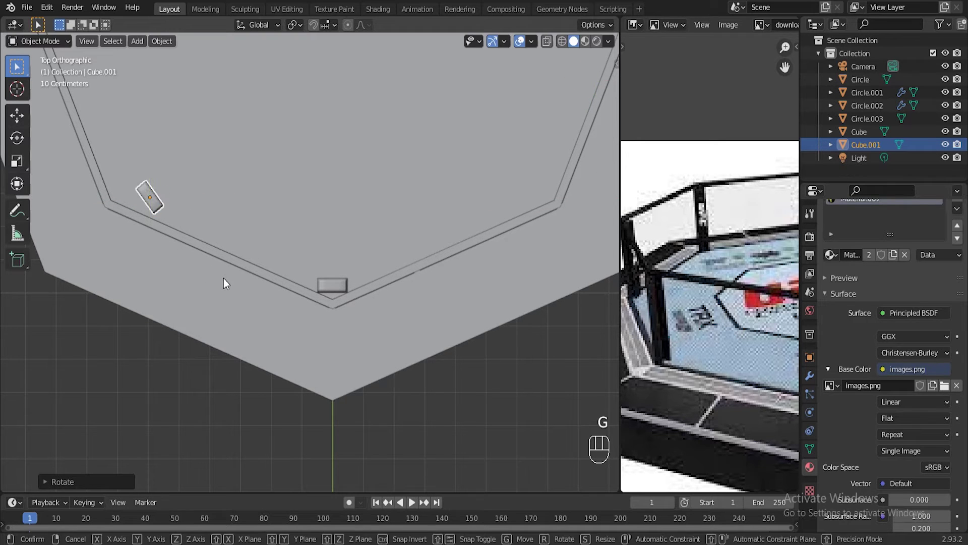
key(y)
click(208, 258)
Step: Adjust the rotated pad's position along X and Y so it sits just inside the adjacent fence corner
key(g)
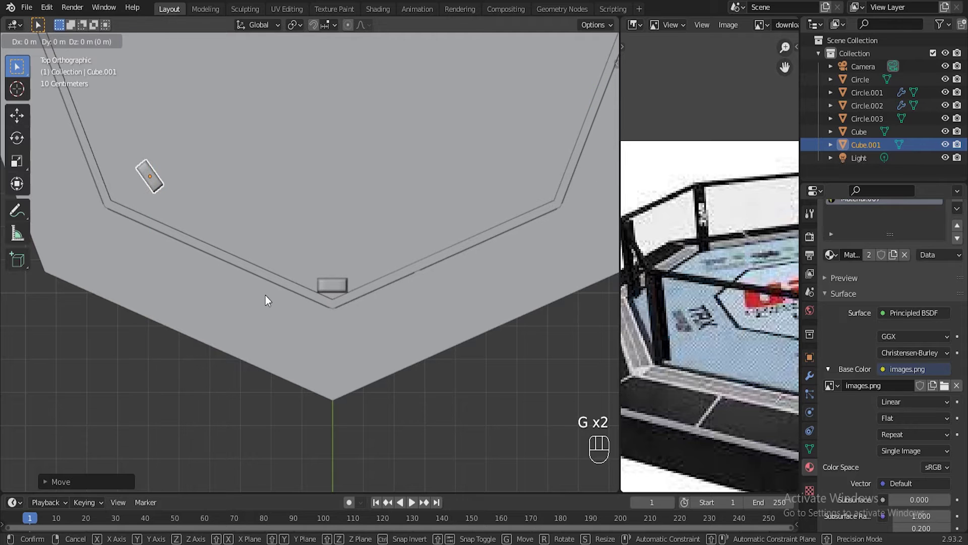
key(z)
key(x)
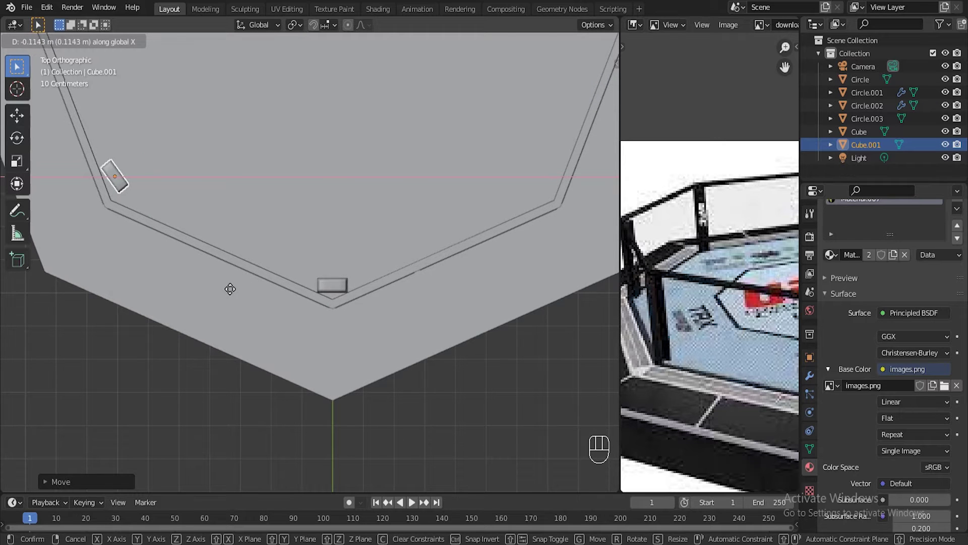
click(236, 286)
key(g)
key(y)
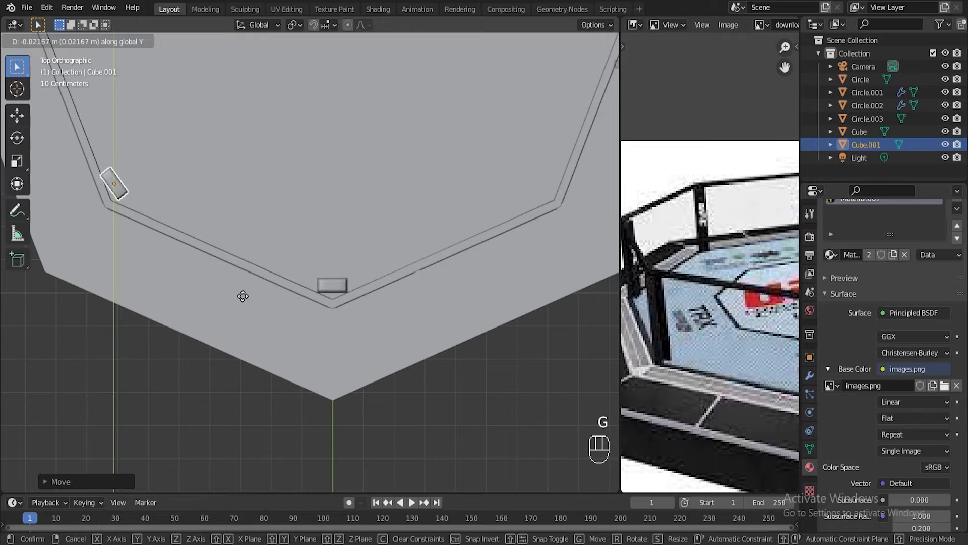
click(243, 305)
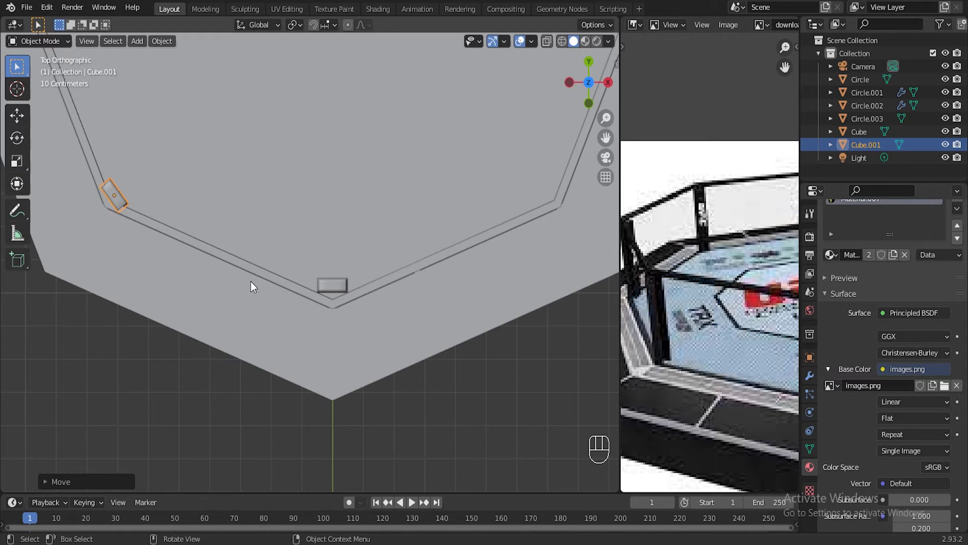
key(g)
key(z)
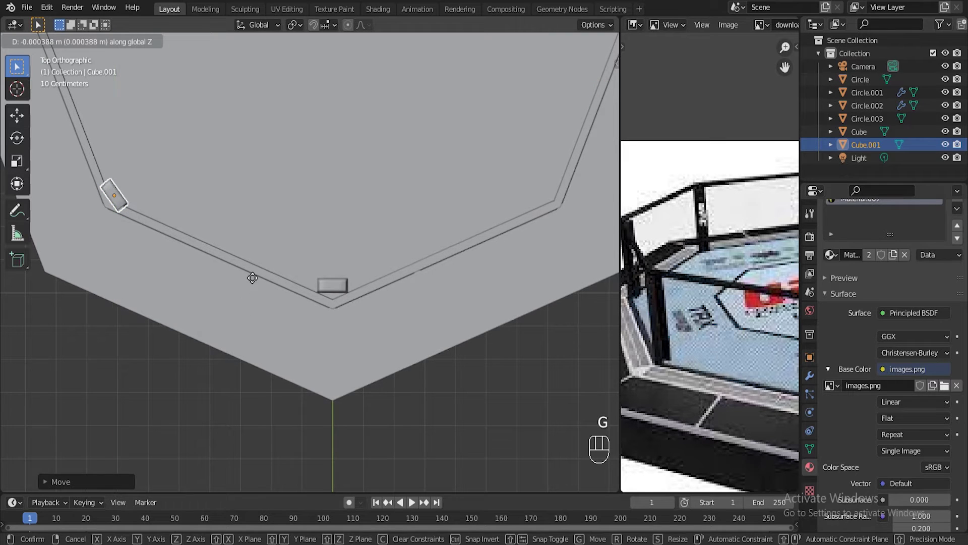
click(258, 277)
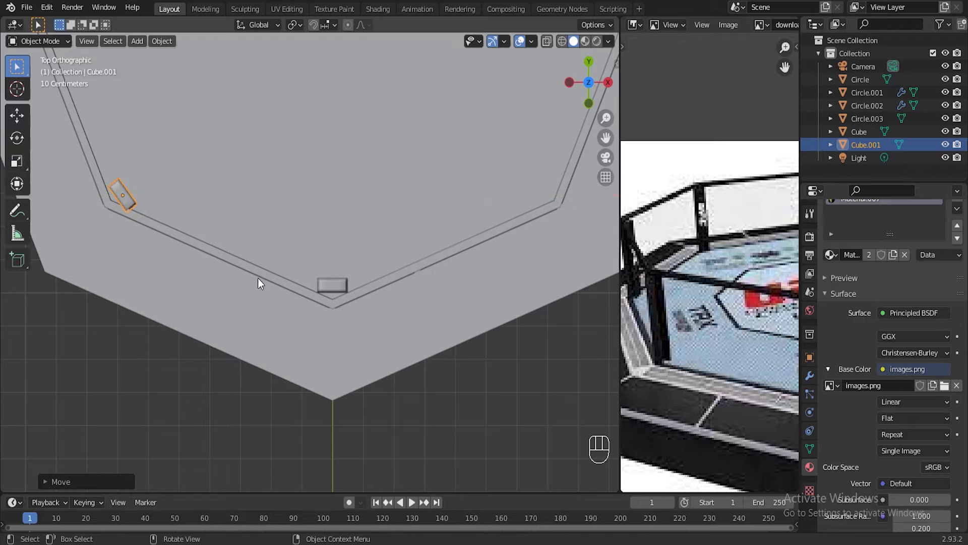
Step: Nudge the second pad in positive Y and rotate it slightly to line up across its fence corner
key(g)
key(y)
click(244, 271)
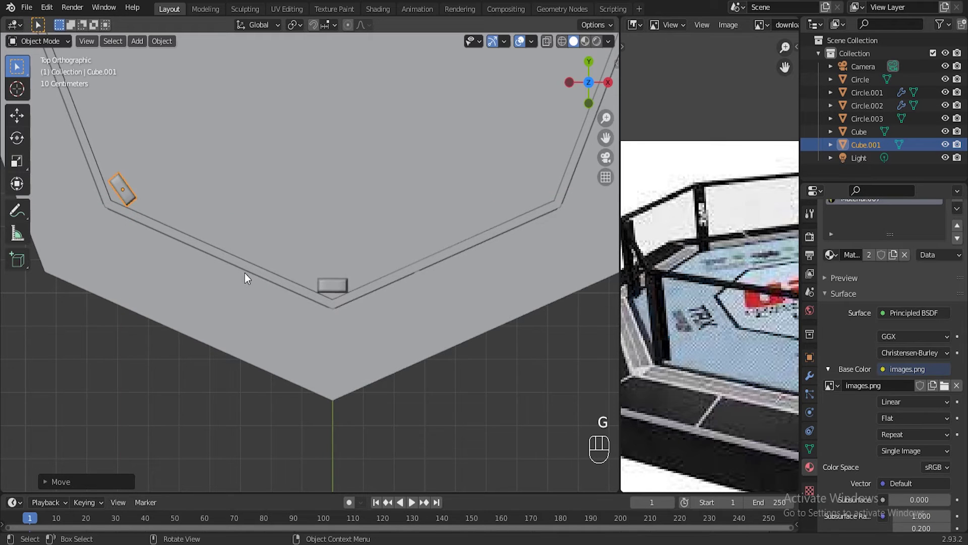
scroll(268, 198, up, 2)
shift+middle_drag(268, 199, 348, 267)
scroll(335, 270, up, 2)
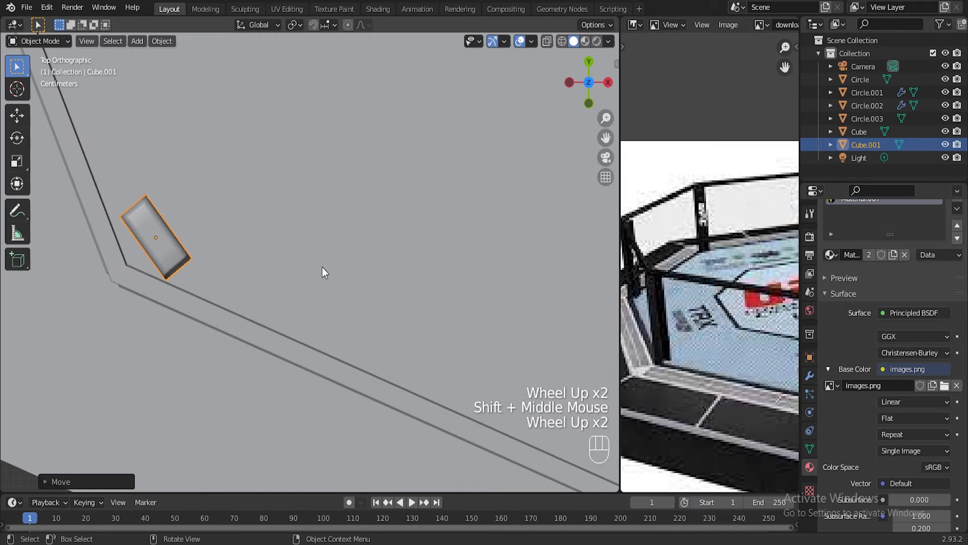
key(r)
click(326, 254)
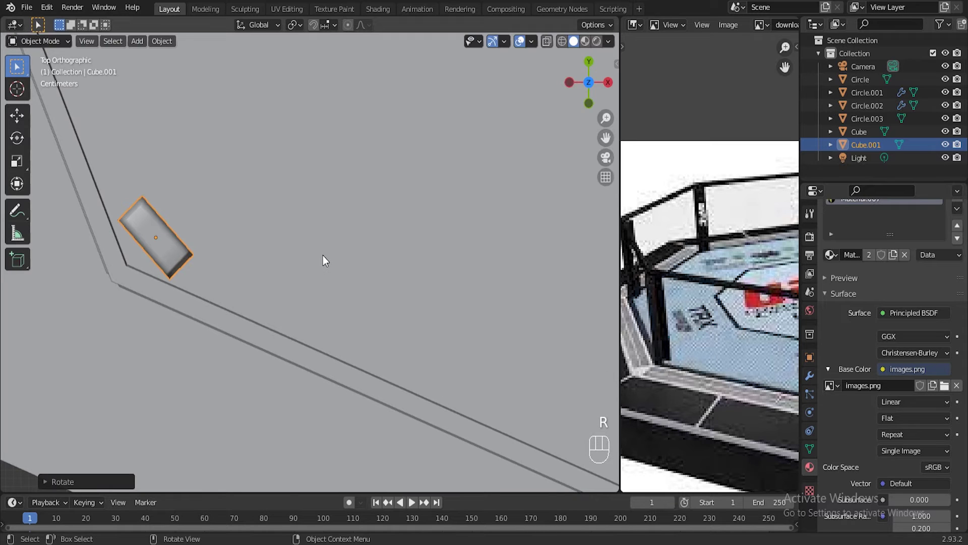
Step: Fine-tune the second pad along Y and negative X, and adjust its rotation so it sits against the corner
key(g)
key(y)
click(304, 242)
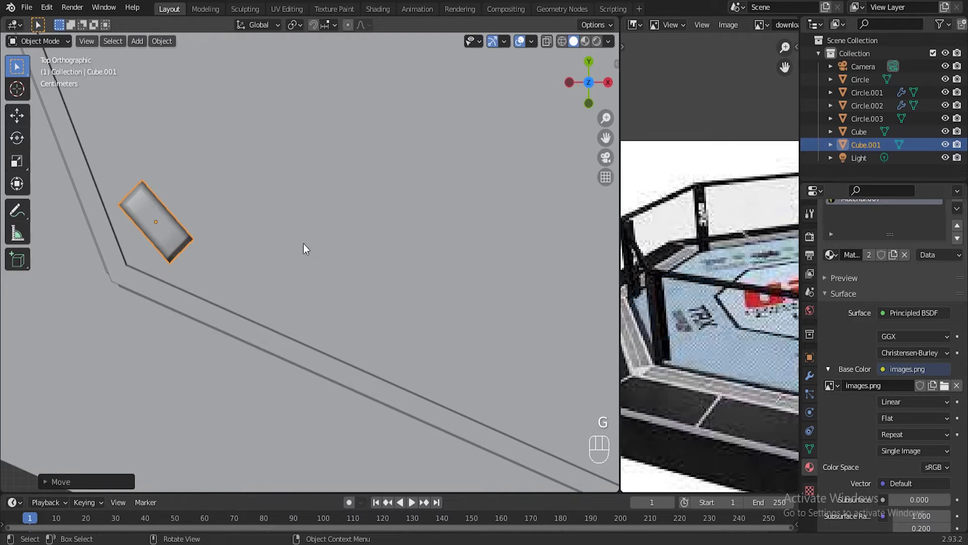
key(g)
key(x)
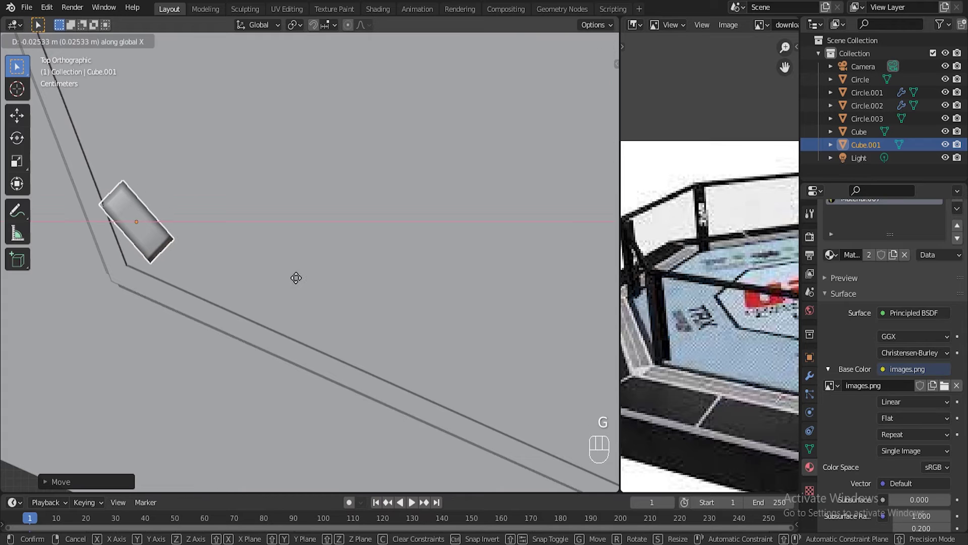
click(301, 279)
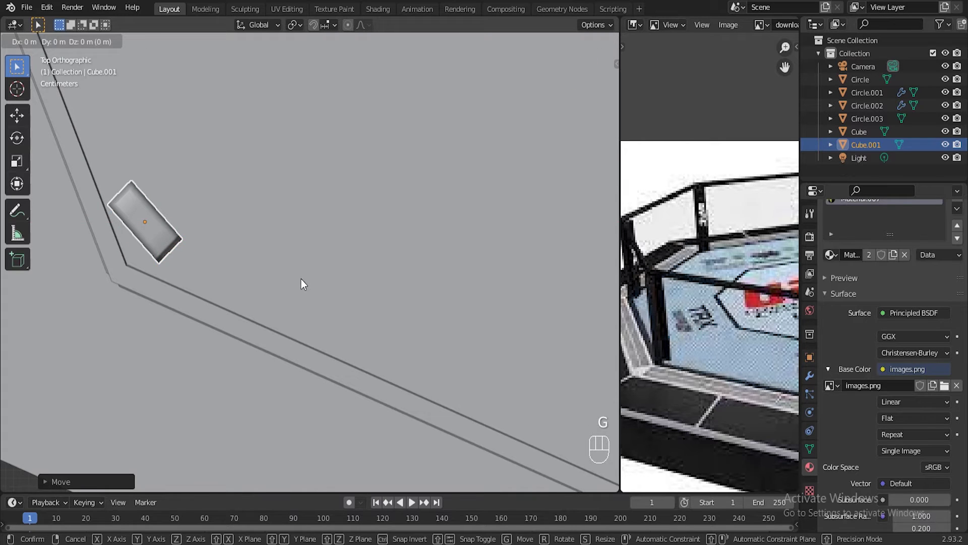
key(g)
key(y)
click(305, 295)
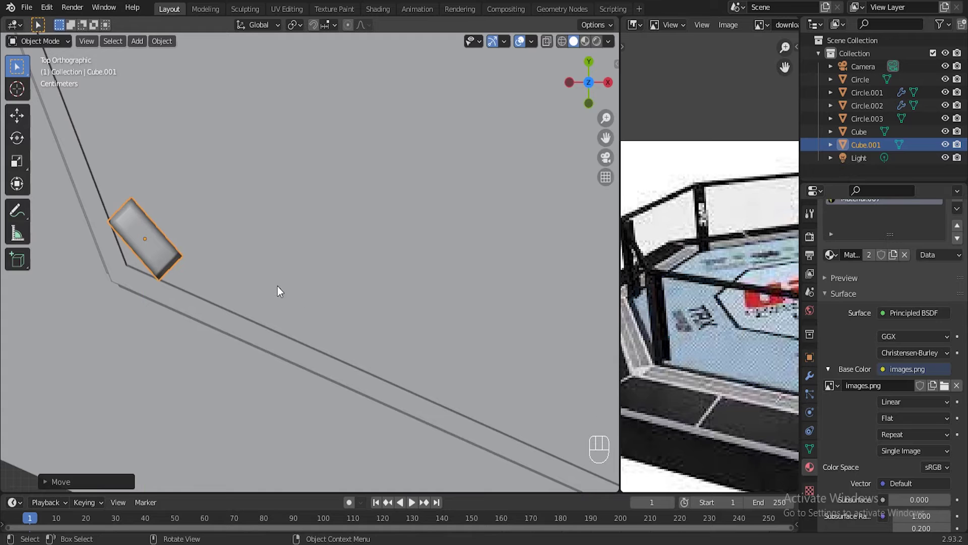
key(r)
click(292, 277)
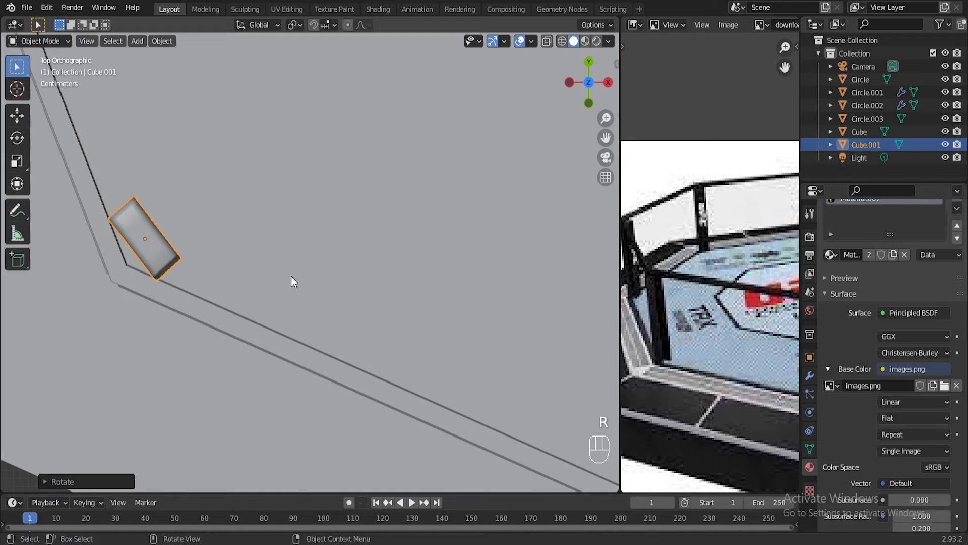
Step: In top view, duplicate the second pad and move the copy to the fence corner on the negative X axis
scroll(392, 275, down, 5)
middle_drag(422, 303, 332, 297)
scroll(255, 290, down, 2)
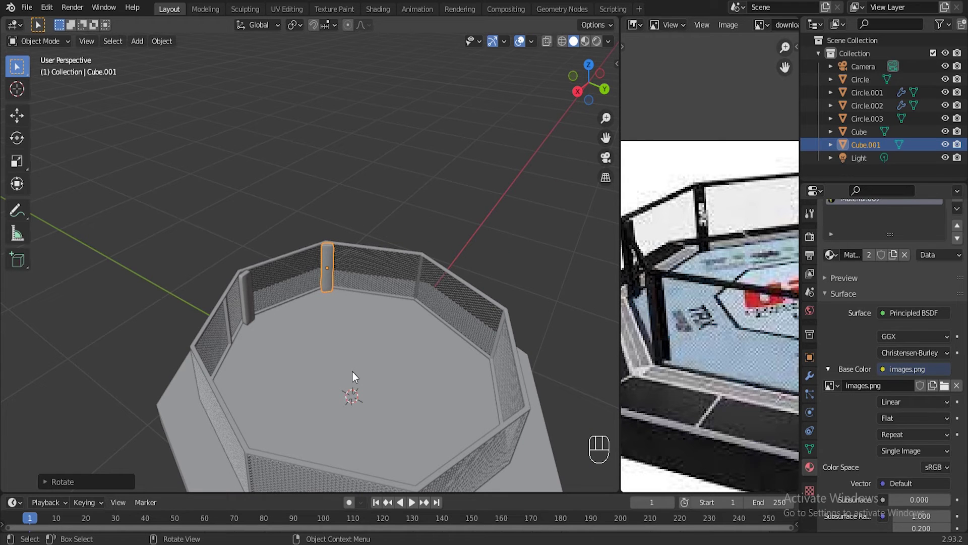
scroll(391, 223, up, 3)
key(KP_7)
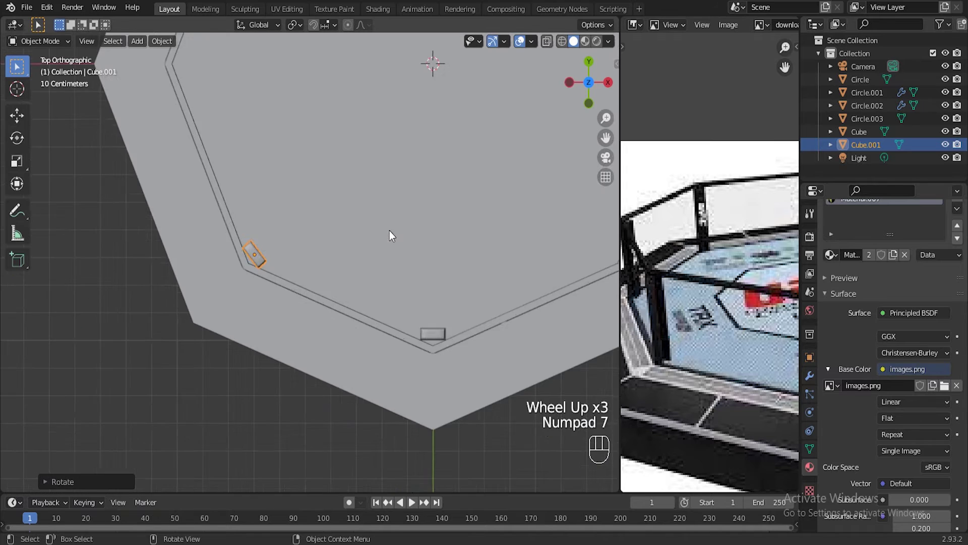
scroll(353, 231, up, 3)
shift+middle_drag(305, 217, 383, 346)
key(shift+d)
click(383, 144)
shift+middle_drag(379, 141, 422, 276)
key(g)
key(x)
click(309, 256)
Step: Rotate the third pad until its long side runs nearly parallel to the Y axis, just inside the negative X corner
key(r)
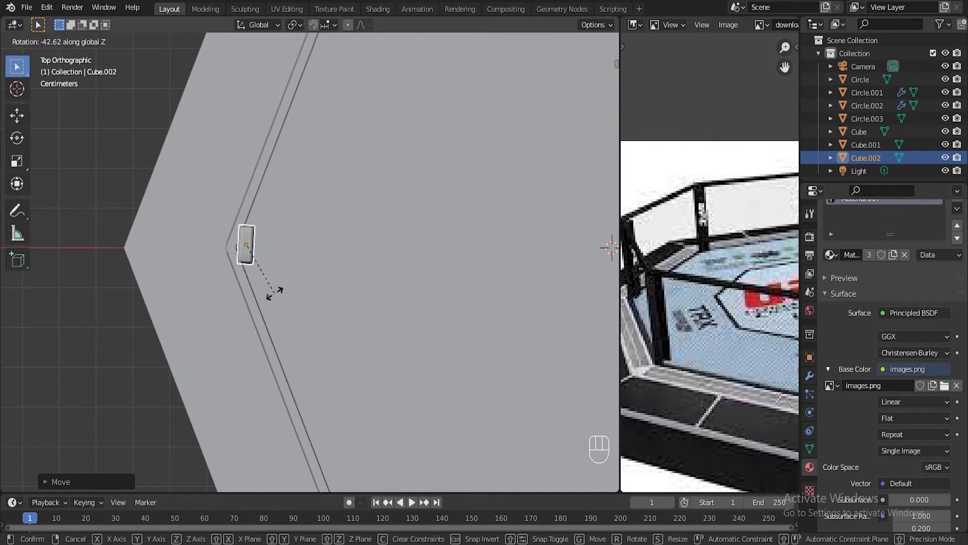
click(354, 298)
key(r)
click(339, 292)
key(g)
scroll(344, 291, up, 4)
key(g)
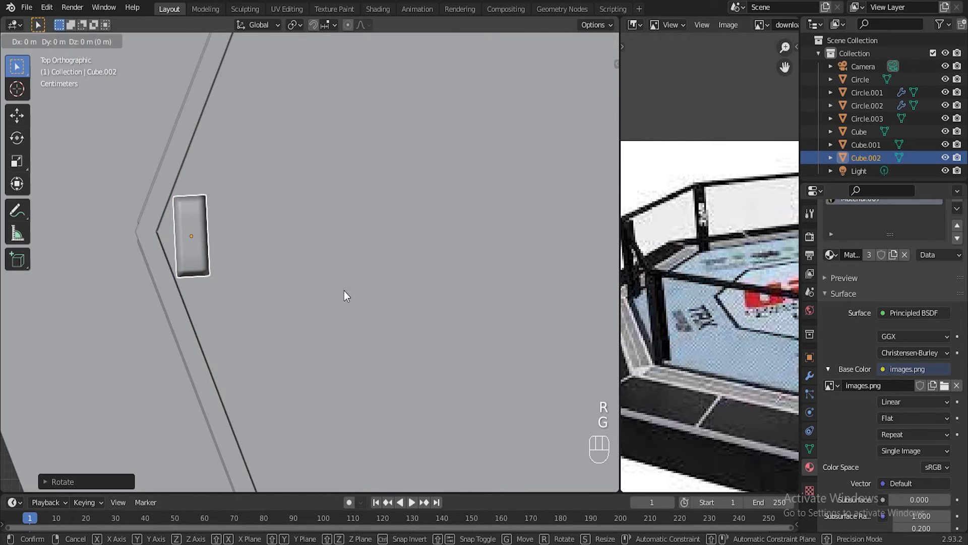
Step: Duplicate the third pad and place the copy near the fence corner in the negative X, positive Y direction
scroll(344, 293, down, 5)
middle_drag(373, 338, 308, 301)
key(KP_7)
scroll(396, 252, up, 2)
scroll(396, 252, down, 2)
key(shift+d)
click(400, 229)
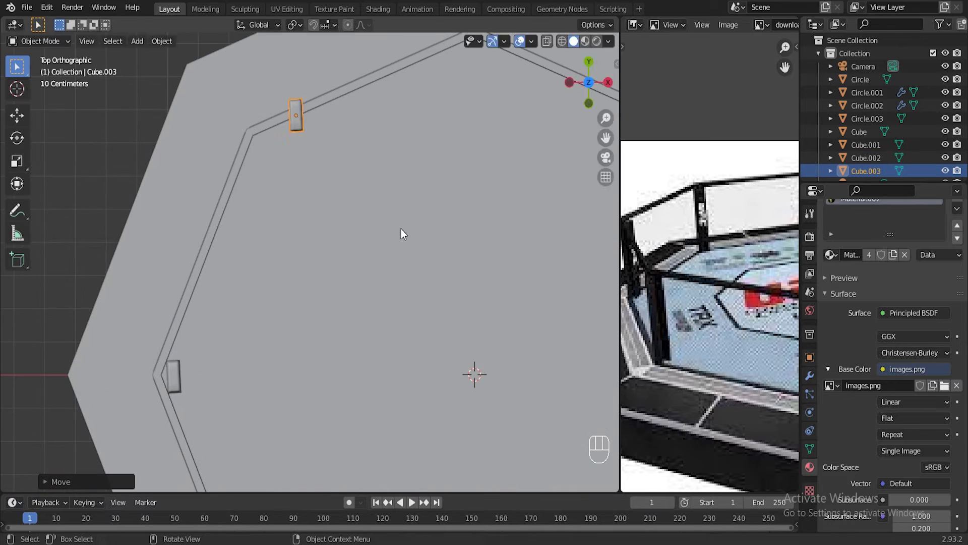
Step: Rotate the fourth pad to lie diagonally across its corner and move it along Y and X toward the fence
key(r)
click(314, 247)
key(g)
key(y)
click(322, 324)
key(g)
key(x)
click(292, 323)
key(g)
key(y)
click(315, 290)
Step: Fine-tune the fourth pad's position along X and Y so it sits just inside its fence corner
scroll(374, 270, up, 3)
shift+middle_drag(388, 268, 457, 398)
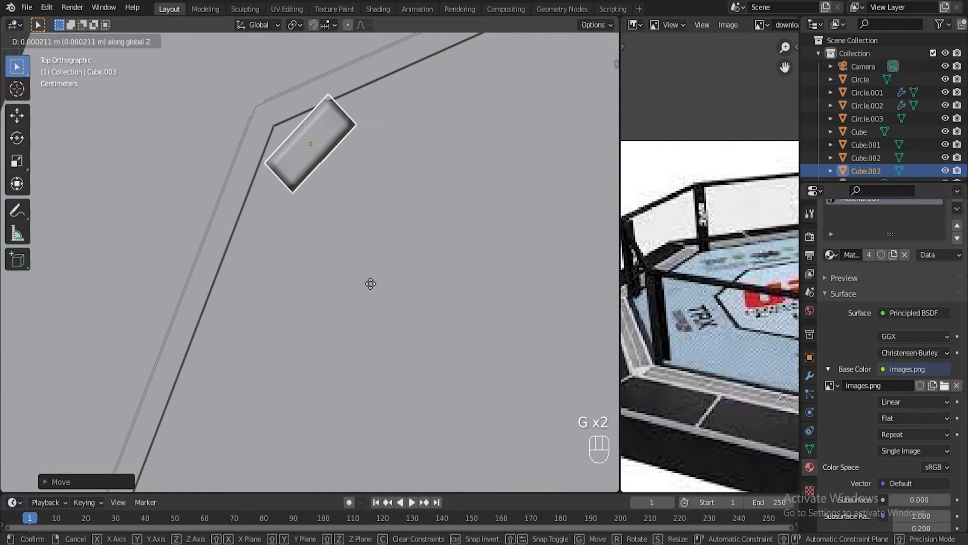
key(g)
key(x)
click(424, 325)
key(g)
key(y)
key(g)
key(x)
click(364, 277)
Step: Duplicate the fourth pad along X to the Y axis and rotate the copy about Z until it is parallel to X
scroll(373, 280, down, 6)
key(shift+d)
key(x)
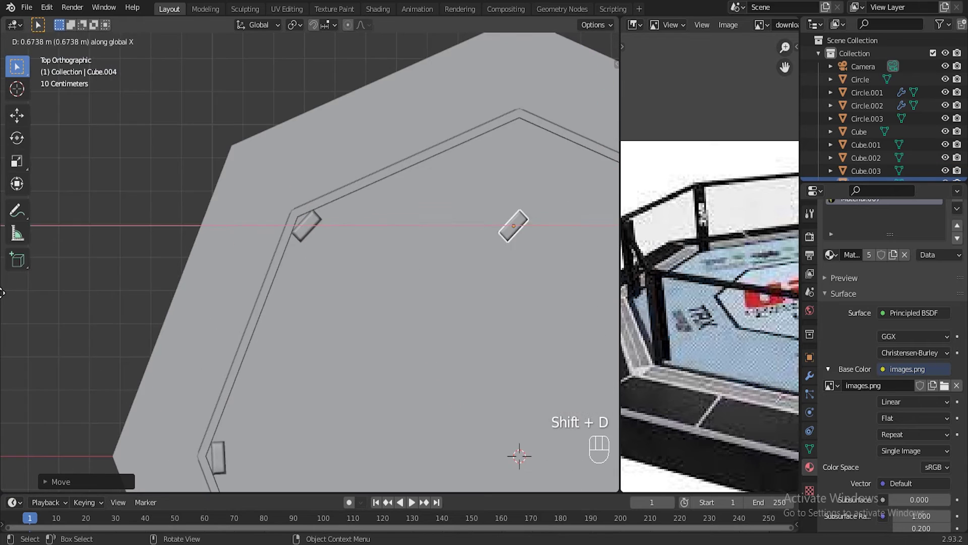
key(r)
key(z)
click(364, 372)
Step: Move the fifth pad in positive Y so it sits just inside the fence corner on the Y axis
key(g)
key(y)
click(431, 232)
key(g)
key(y)
click(443, 242)
Step: Duplicate the fifth pad along positive X and move the copy down in Y to the adjacent fence corner
scroll(444, 241, down, 6)
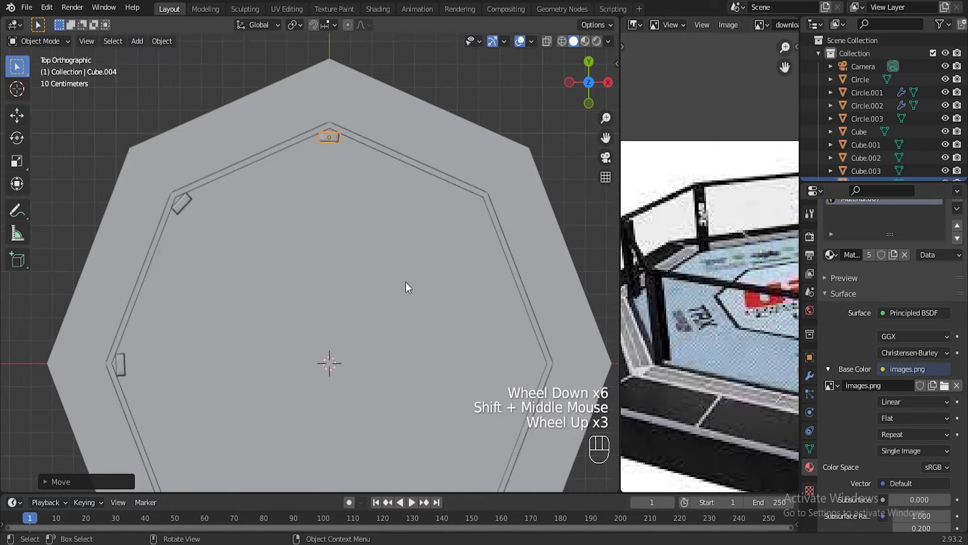
key(shift+d)
key(x)
click(481, 325)
key(g)
key(y)
scroll(430, 321, up, 2)
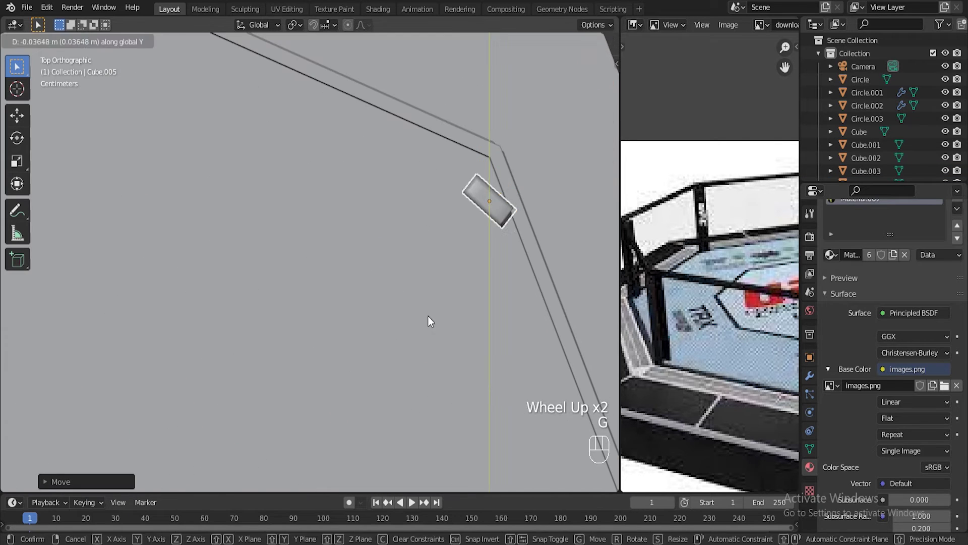
click(491, 267)
Step: Adjust the sixth pad's X and Y position and its Z rotation so it lies diagonally across its corner
key(g)
key(x)
key(r)
key(z)
key(g)
key(y)
Step: Duplicate the sixth pad along negative Y toward the X axis and rotate the copy about Z to run along Y
scroll(508, 276, down, 6)
shift+middle_drag(371, 352, 423, 262)
key(shift+d)
key(y)
scroll(496, 363, up, 4)
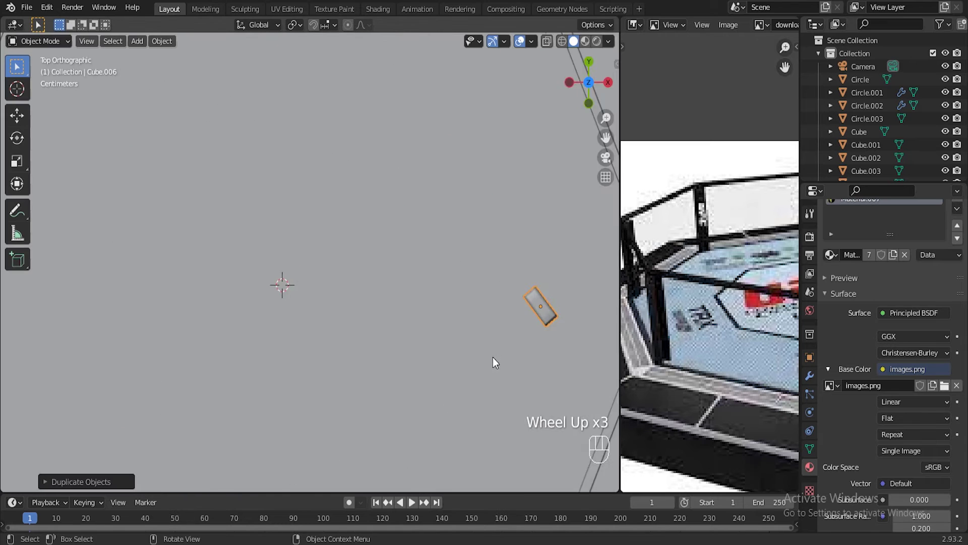
shift+middle_drag(595, 354, 437, 324)
key(r)
key(z)
click(403, 348)
Step: Move the seventh pad along Y and X into the positive X fence corner and refine its Z rotation
key(g)
key(y)
click(449, 346)
key(g)
key(x)
click(553, 352)
key(r)
key(z)
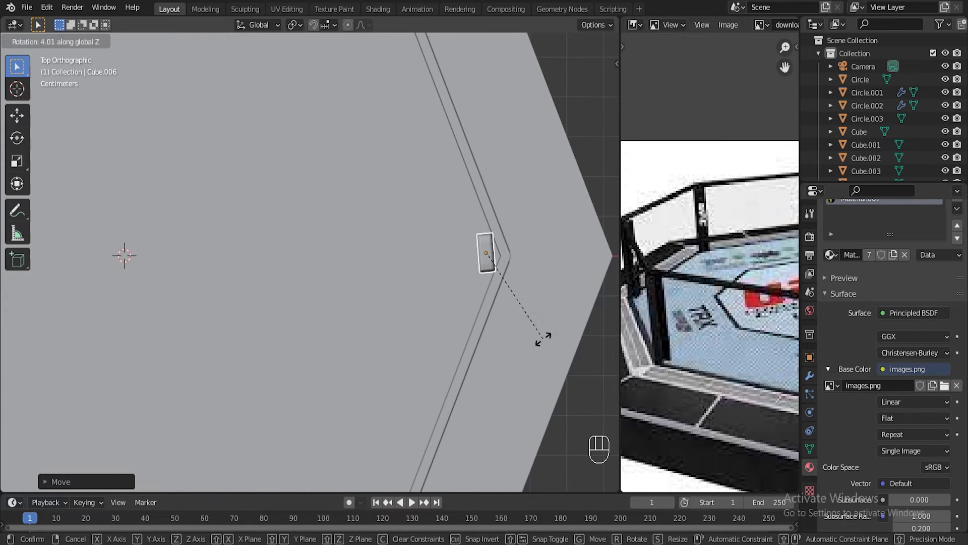
click(543, 340)
Step: Duplicate the seventh pad along negative Y and rotate the copy about Z to face the last empty fence corner
scroll(510, 348, down, 2)
key(shift+d)
key(y)
click(482, 450)
key(r)
key(z)
key(g)
key(y)
Step: Adjust the eighth pad along X and Y so it sits just inside the last fence corner
scroll(444, 383, up, 3)
shift+middle_drag(450, 384, 424, 275)
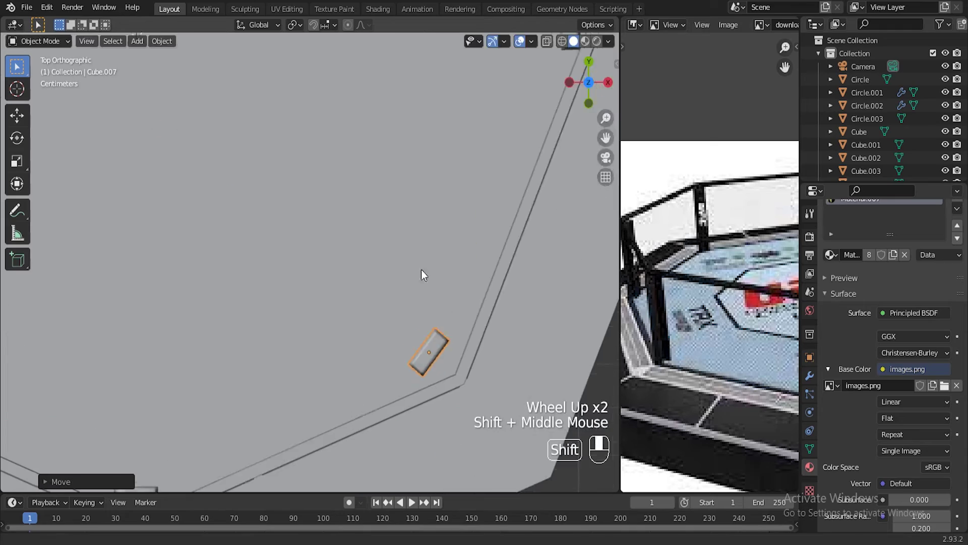
key(g)
key(x)
key(g)
key(y)
middle_drag(484, 404, 446, 313)
key(g)
key(y)
key(KP_7)
key(g)
key(x)
Step: Preview the cage in rendered shading and examine the logo pads at the fence corners against the reference image
scroll(454, 353, down, 4)
middle_drag(384, 312, 202, 224)
click(430, 337)
scroll(431, 338, down, 3)
middle_drag(403, 330, 411, 297)
scroll(742, 345, down, 2)
shift+middle_drag(744, 334, 638, 313)
click(597, 41)
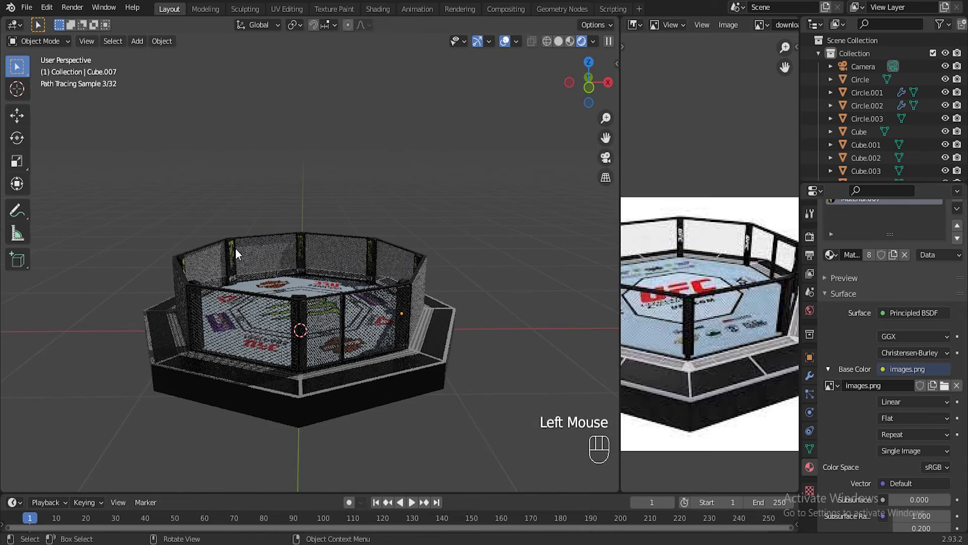
scroll(434, 310, up, 2)
shift+middle_drag(377, 271, 458, 301)
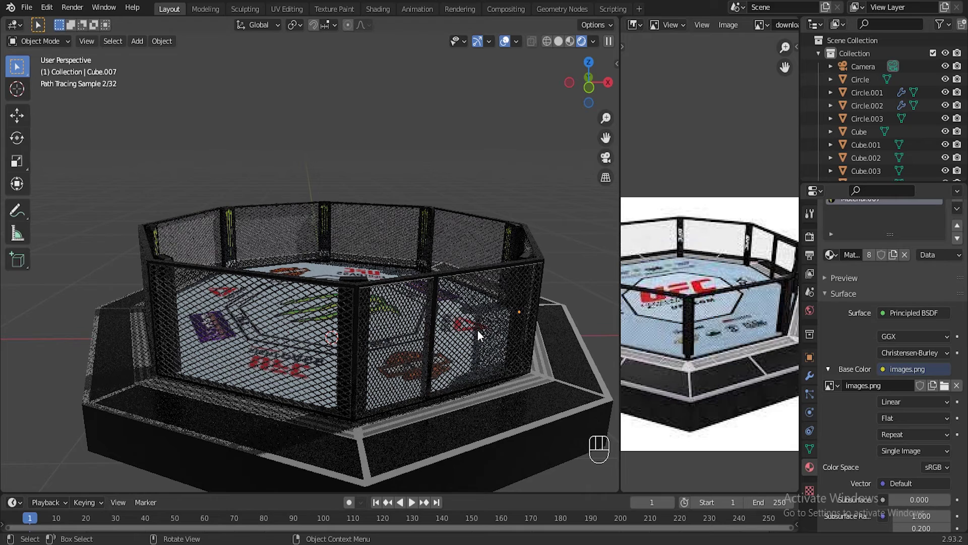
scroll(385, 225, down, 2)
middle_drag(385, 226, 561, 43)
Step: Return to solid shading, select the octagon floor and set its material's roughness to 0.209
click(559, 42)
double_click(388, 259)
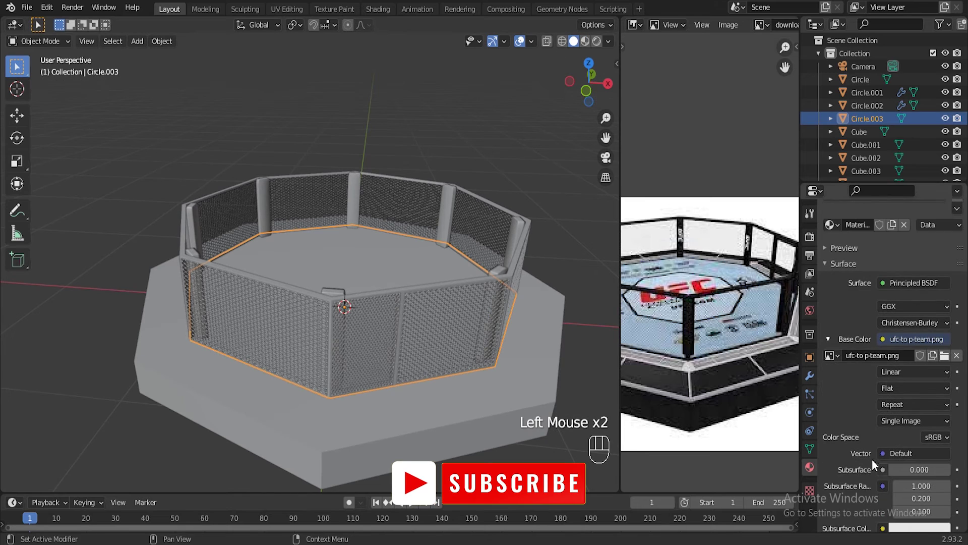
scroll(852, 447, down, 4)
scroll(836, 433, down, 3)
scroll(855, 393, up, 1)
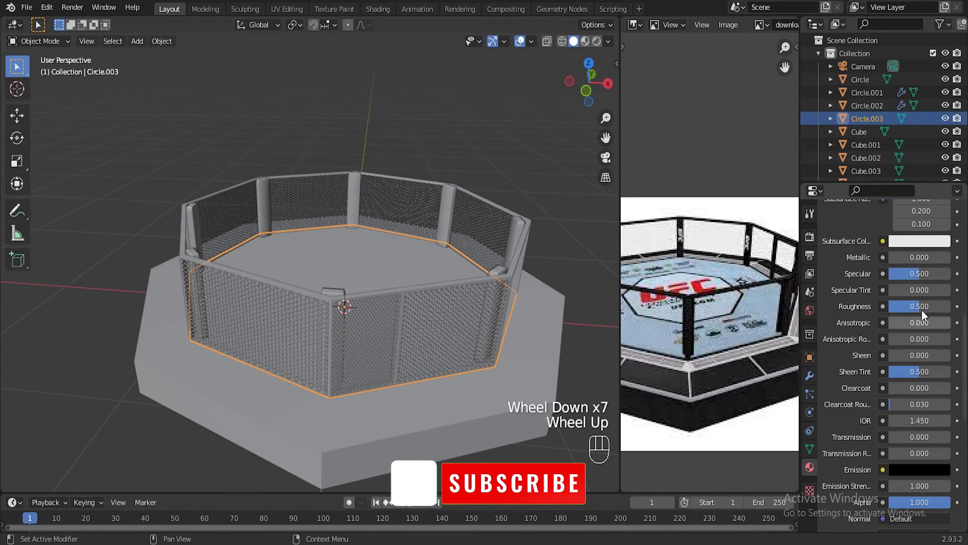
drag(922, 308, 903, 307)
Step: Select the scene's existing light beyond the cage and delete it
scroll(494, 295, down, 6)
shift+middle_drag(449, 233, 400, 289)
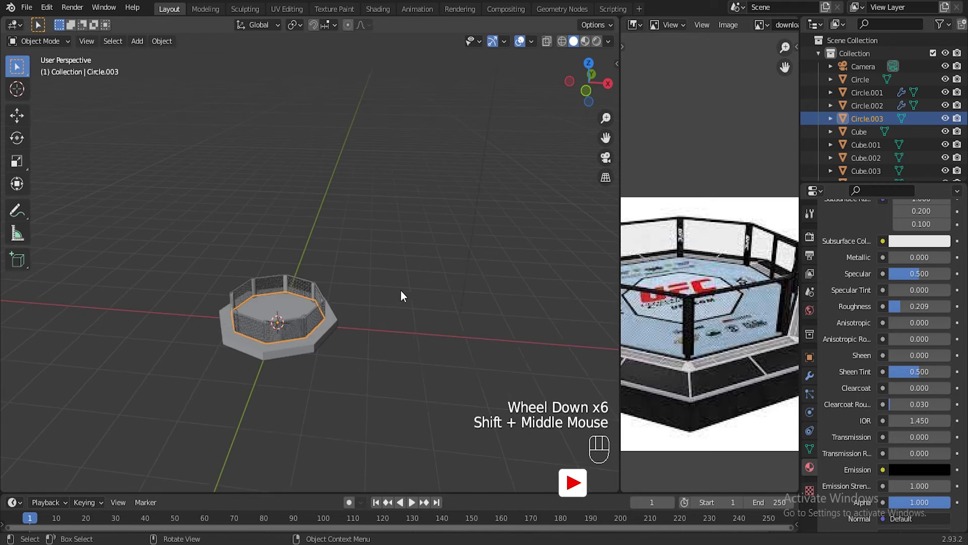
scroll(400, 290, down, 2)
click(443, 87)
key(x)
Step: Add a plane mesh at the cage's centre and scale it up into a ground extending well beyond the octagonal base
scroll(339, 314, up, 3)
shift+middle_drag(339, 314, 363, 295)
scroll(363, 294, up, 2)
key(shift+a)
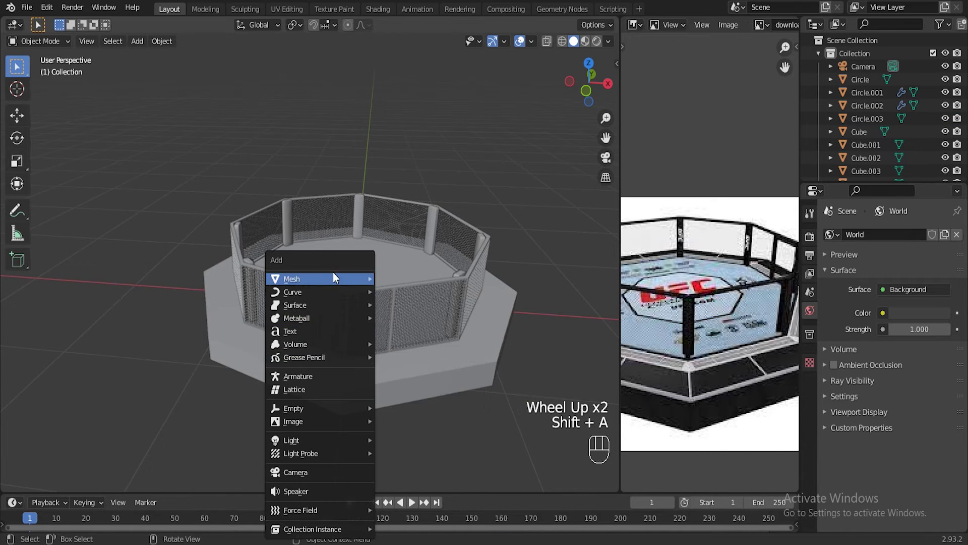
mouse_move(333, 279)
click(416, 278)
scroll(407, 309, down, 2)
key(s)
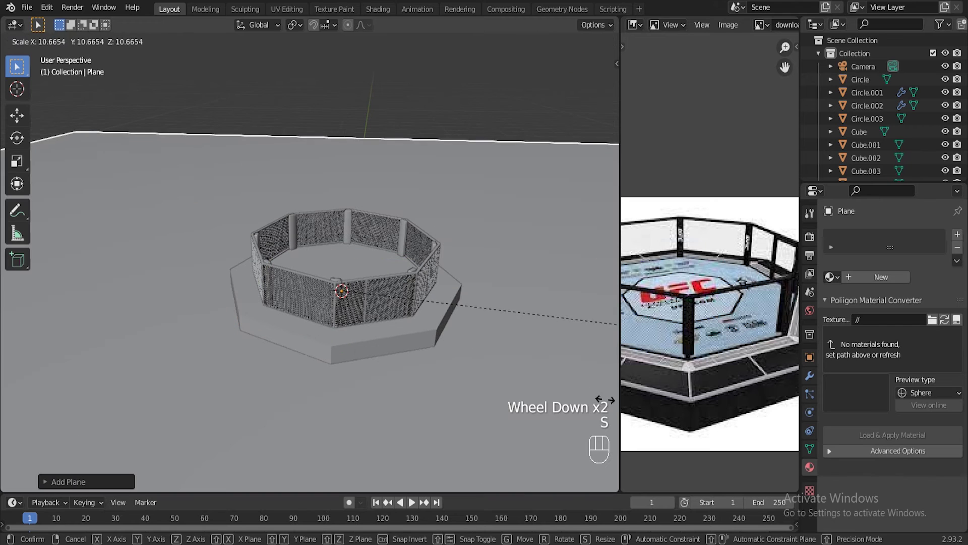
right_click(36, 258)
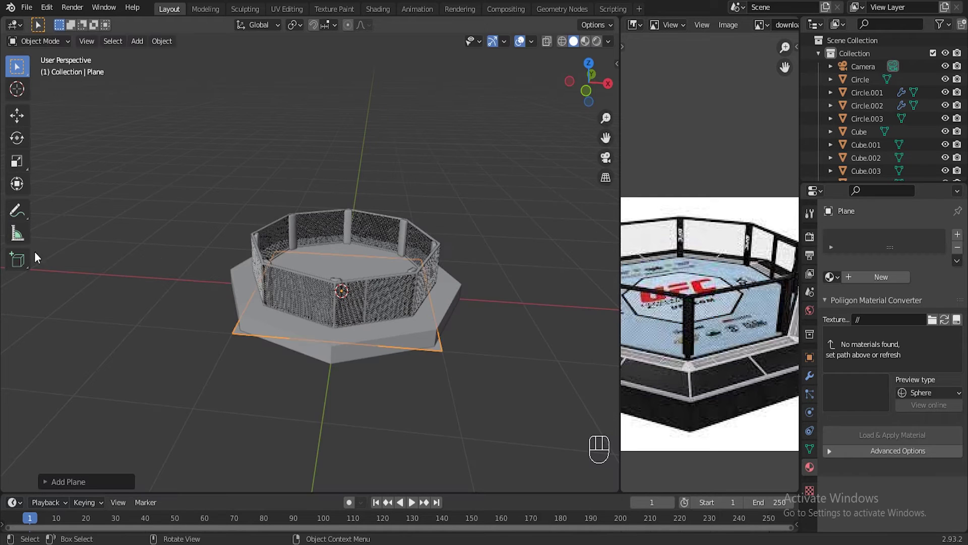
key(s)
click(465, 422)
Step: Close the reference image area to give the 3D viewport its full width, and scale the ground plane up further
drag(620, 136, 673, 108)
drag(671, 19, 754, 77)
scroll(537, 314, down, 4)
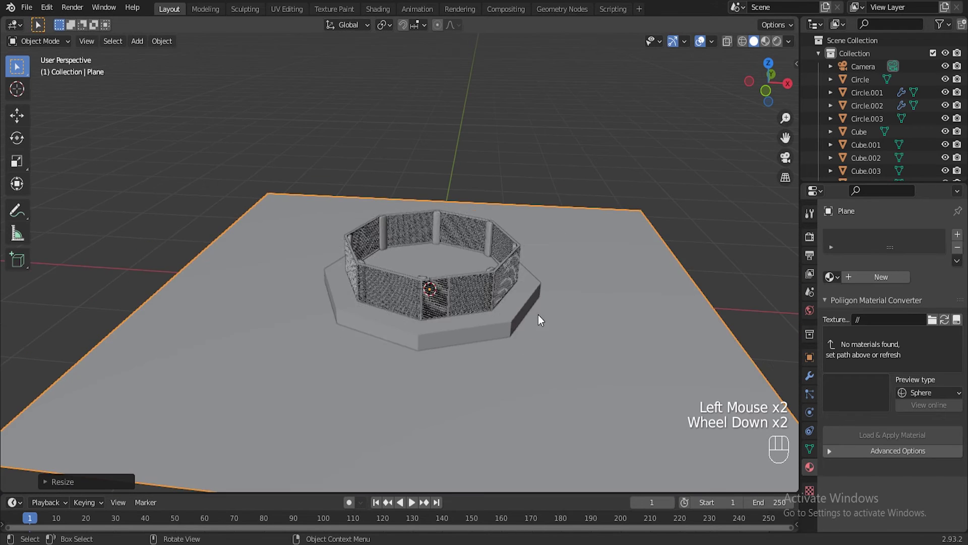
middle_drag(536, 284, 491, 289)
scroll(498, 309, down, 1)
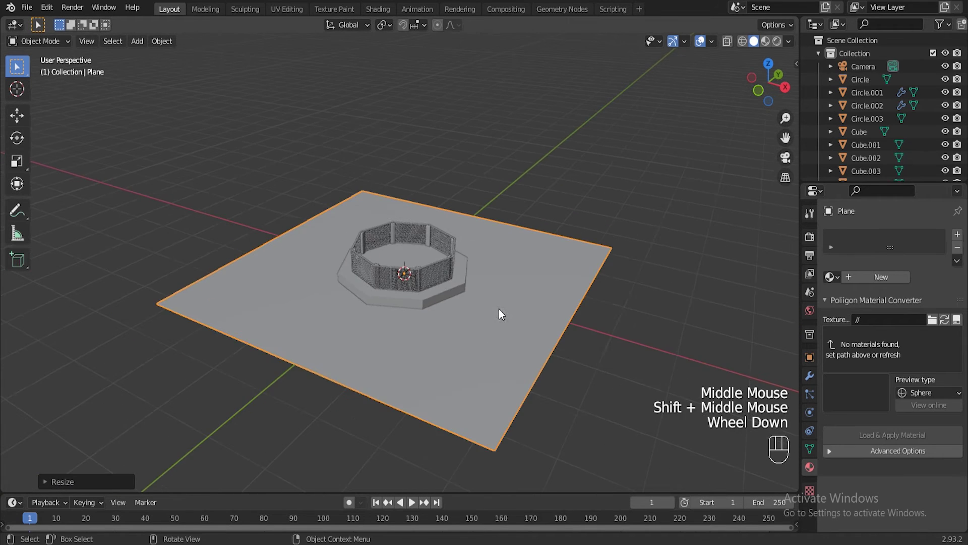
key(s)
scroll(520, 257, up, 6)
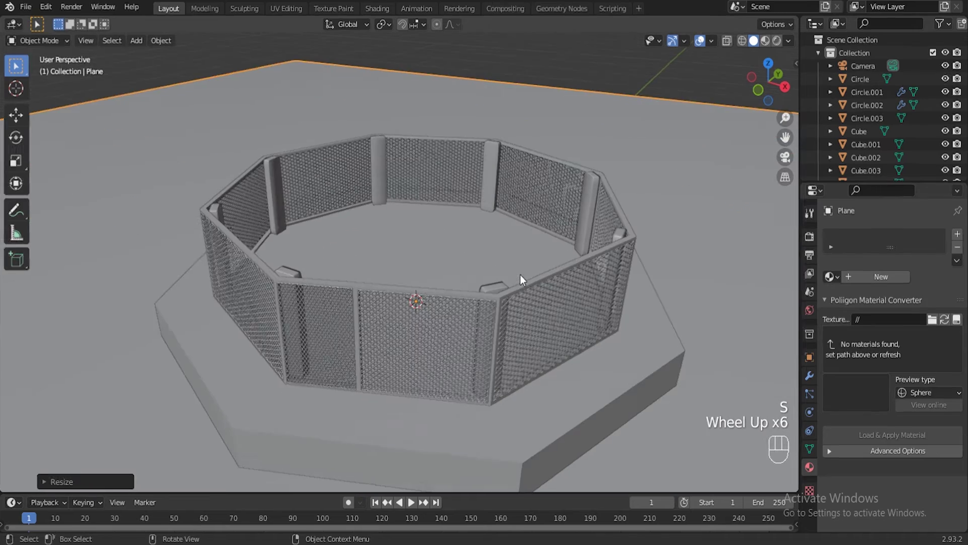
scroll(519, 275, down, 2)
Step: Create a new material for the ground plane with a near-black base color of value 0.017 and roughness 0.209
click(841, 176)
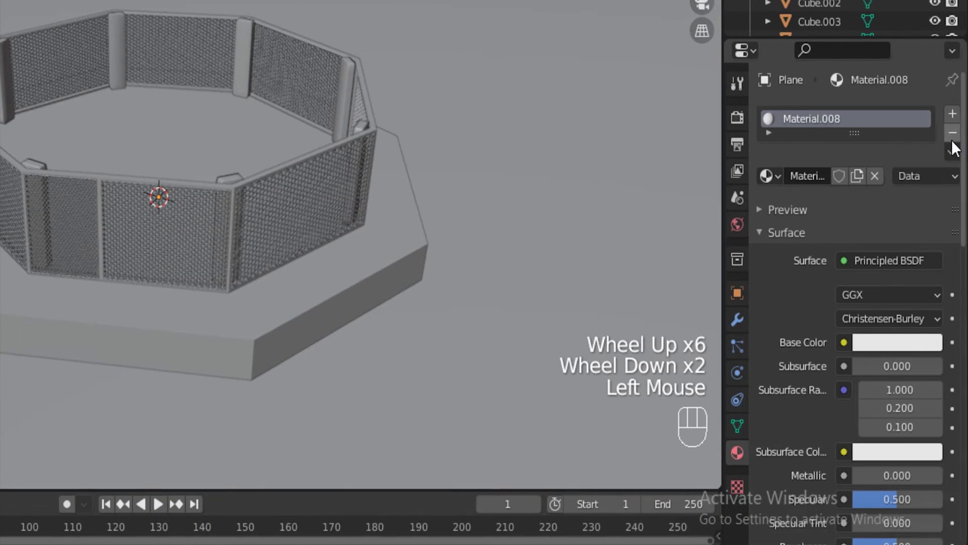
click(902, 348)
click(928, 190)
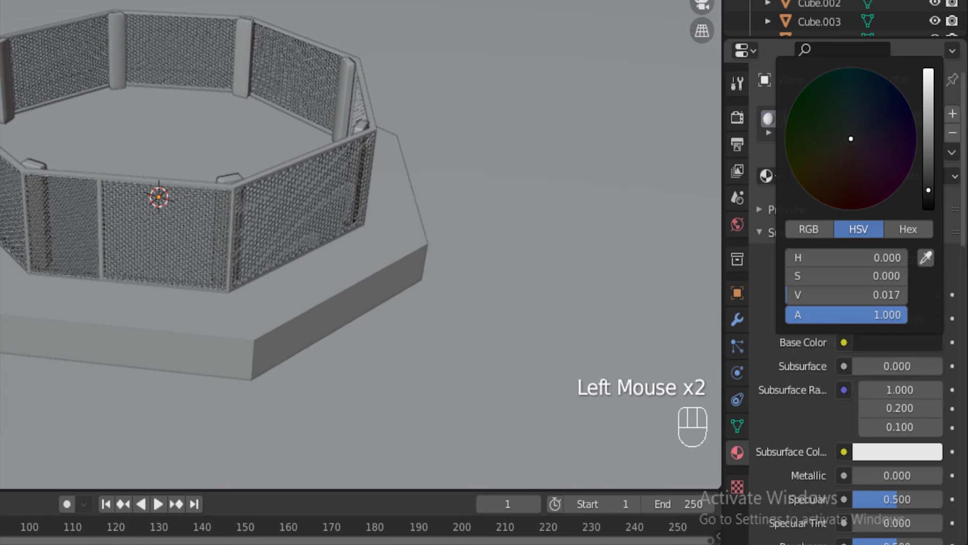
scroll(800, 428, down, 4)
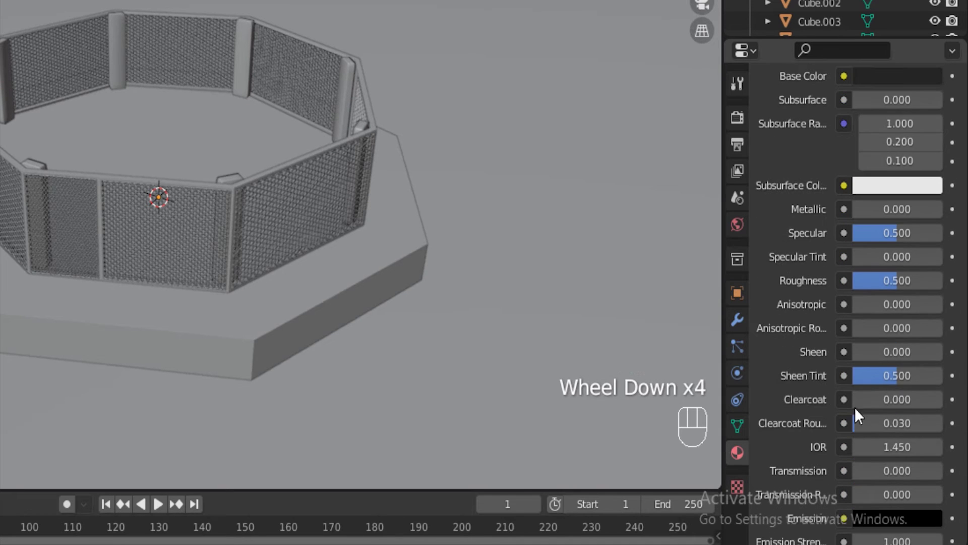
drag(894, 281, 868, 282)
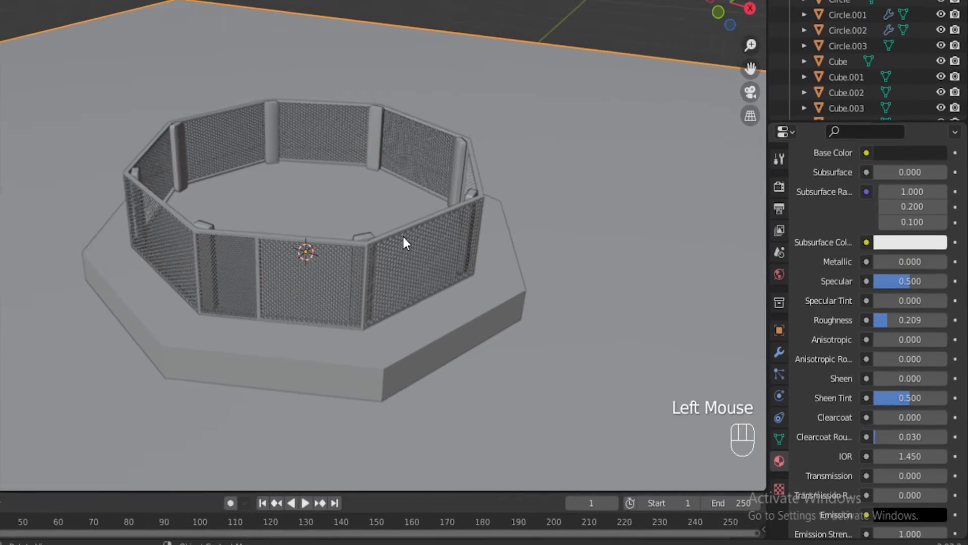
Step: Scale the ground plane down slightly, keeping its edges well beyond the cage
scroll(335, 182, down, 4)
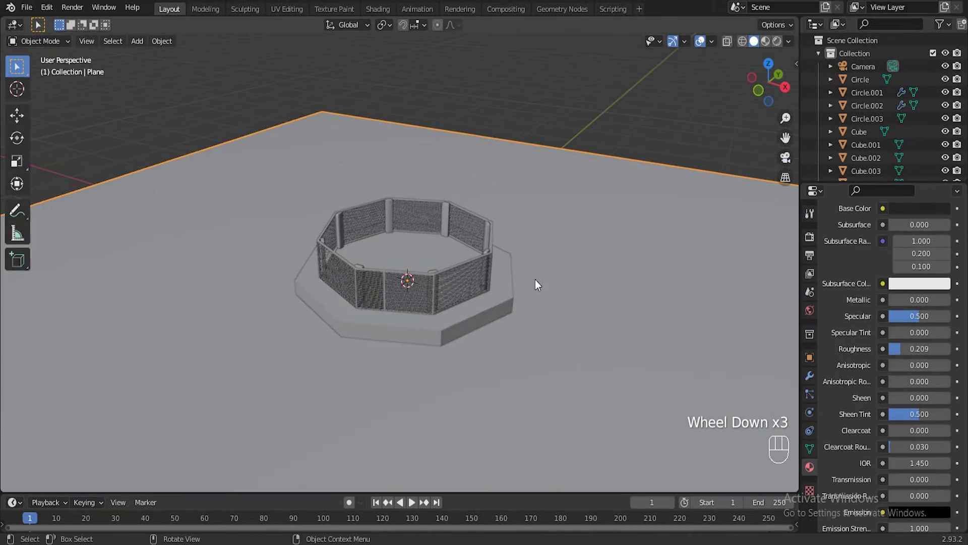
scroll(514, 275, down, 2)
key(s)
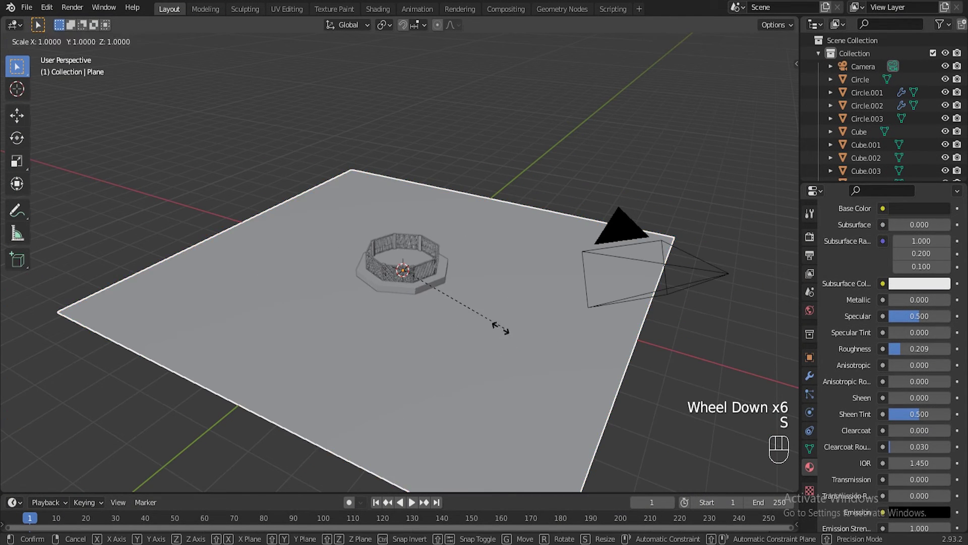
click(571, 297)
scroll(495, 279, up, 6)
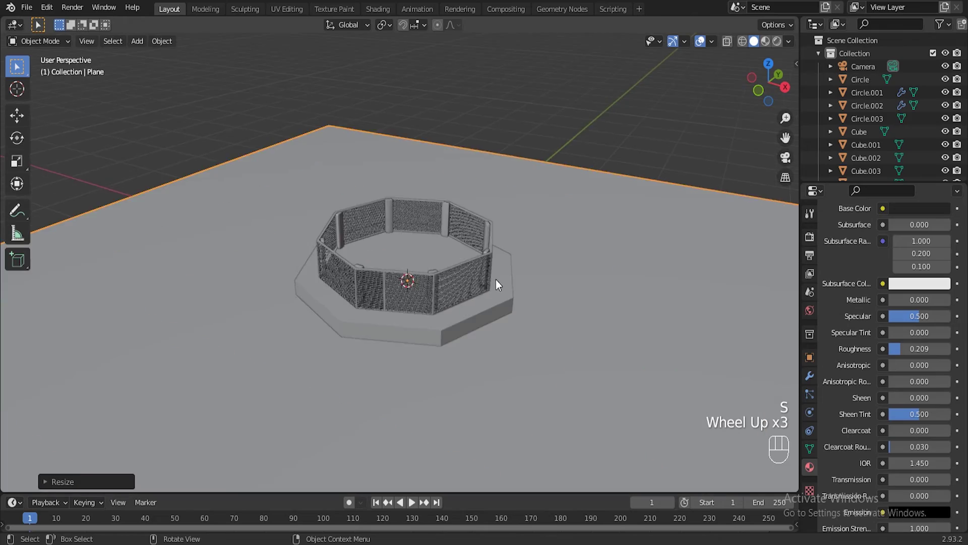
Step: Align the scene camera to an elevated view of the cage and select the camera
middle_drag(446, 252, 465, 192)
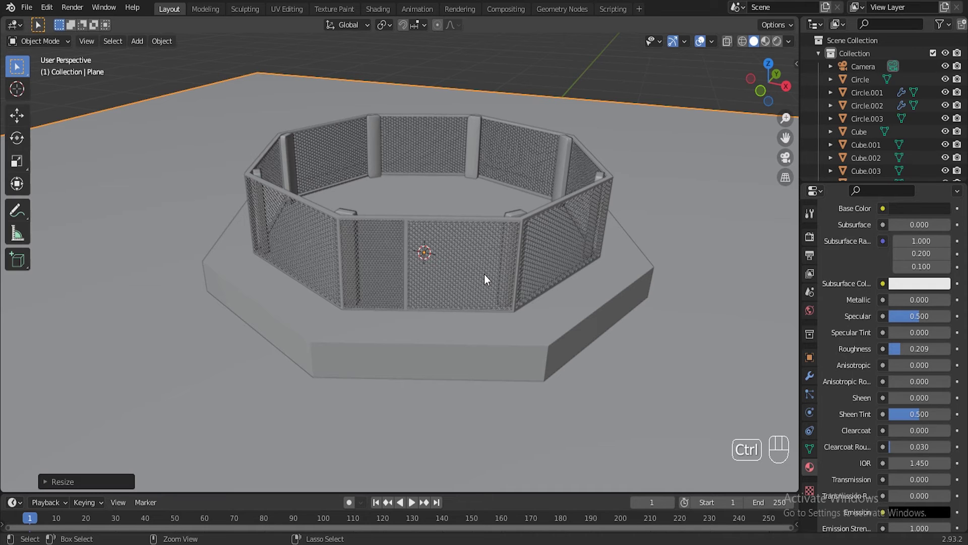
key(ctrl+alt+KP_0)
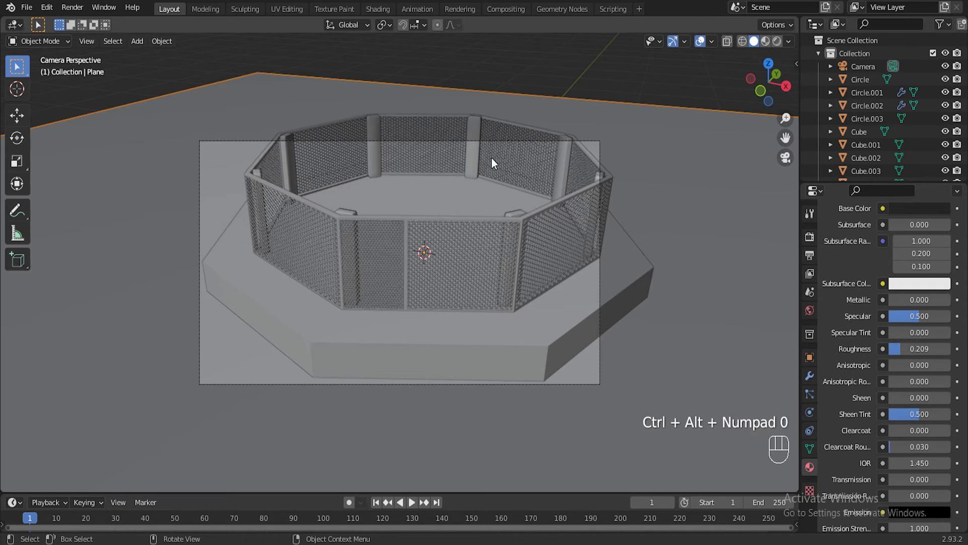
click(600, 143)
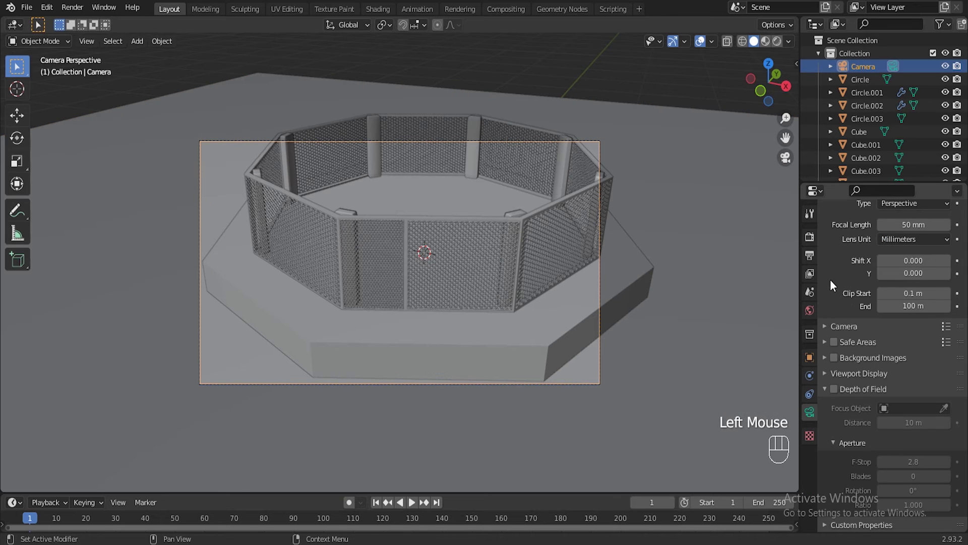
Step: Lock the camera to the view and adjust the framing so the whole octagon fits inside the camera frame
key(n)
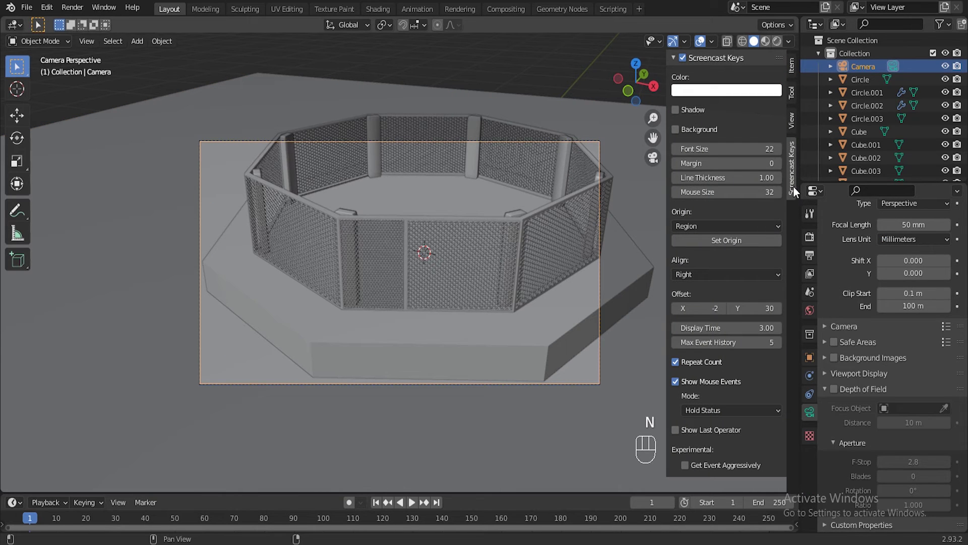
click(792, 119)
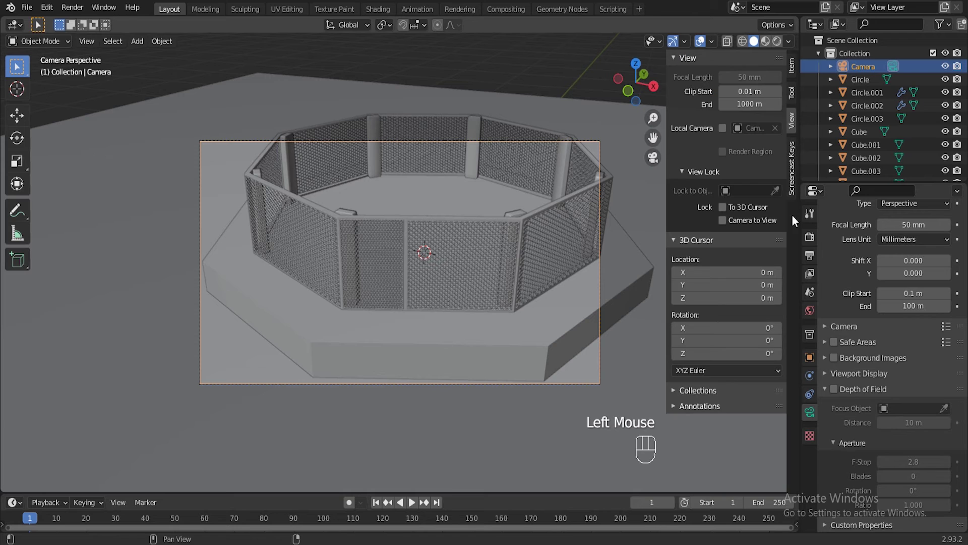
click(734, 221)
scroll(491, 283, down, 1)
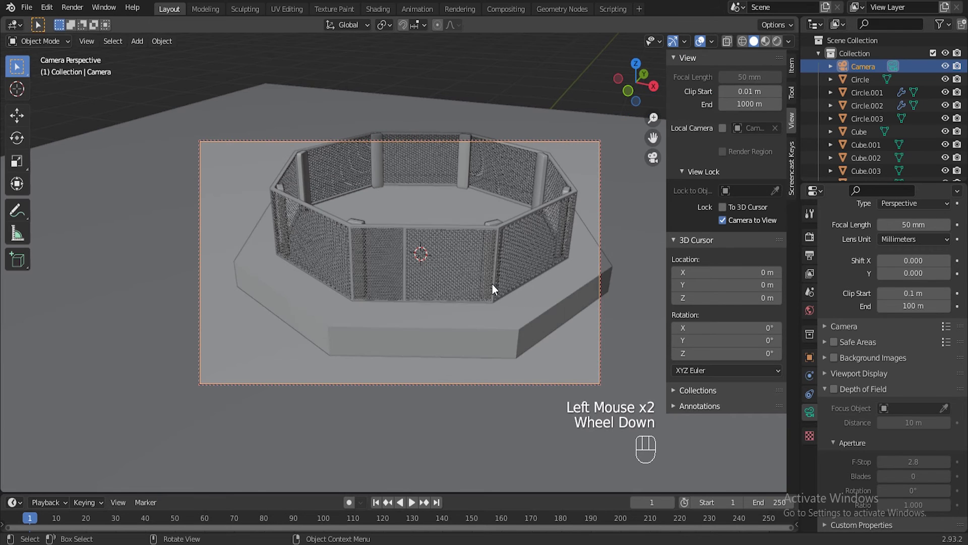
mouse_move(494, 281)
middle_down()
mouse_move(507, 281)
mouse_move(497, 269)
mouse_move(481, 278)
mouse_move(488, 286)
middle_up()
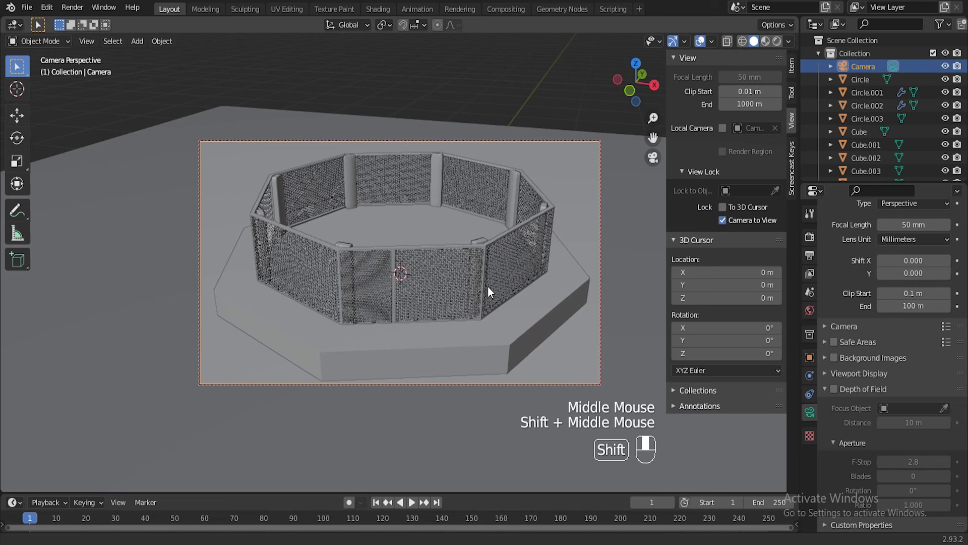
scroll(488, 286, down, 1)
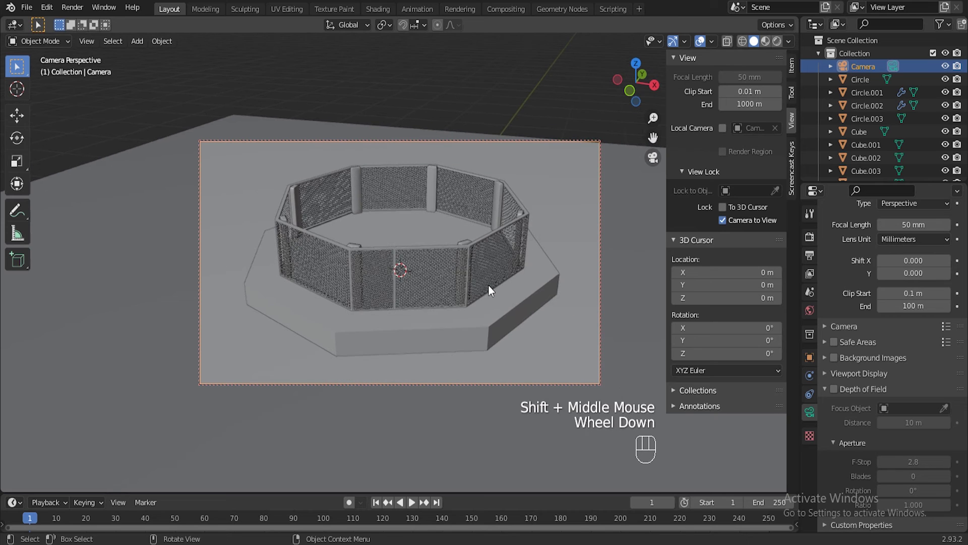
click(566, 262)
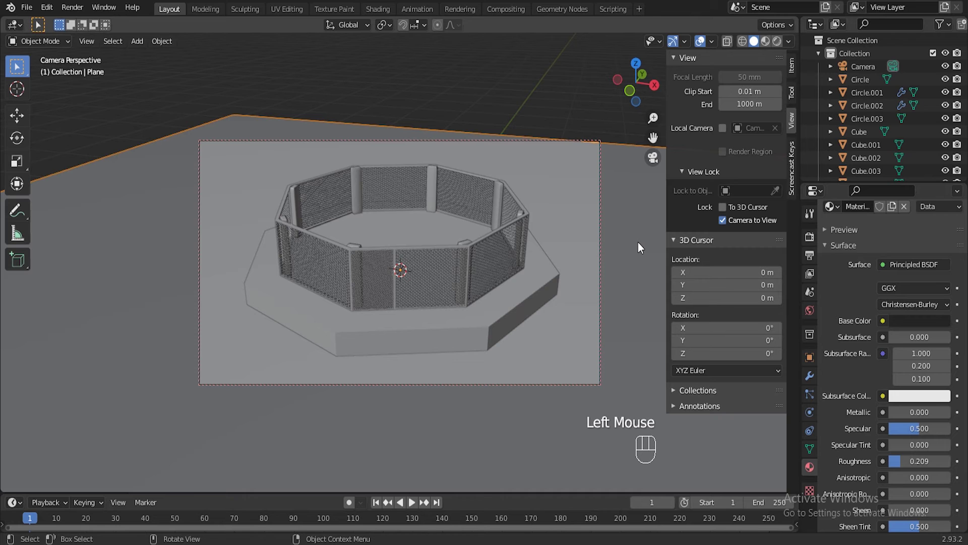
Step: Leave the camera view, add an area light at the scene centre and raise it along Z high above the cage
key(KP_0)
scroll(486, 256, down, 4)
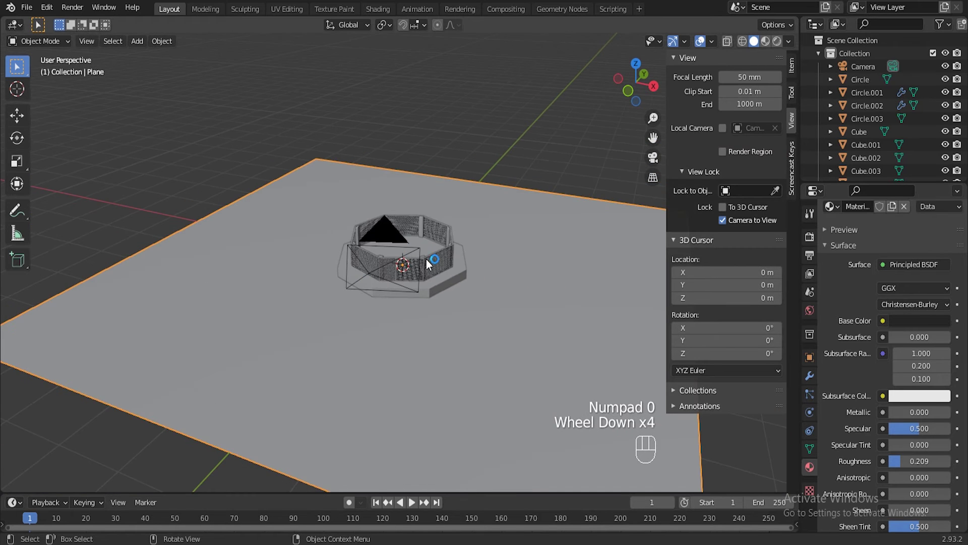
scroll(446, 253, down, 2)
middle_drag(447, 253, 325, 227)
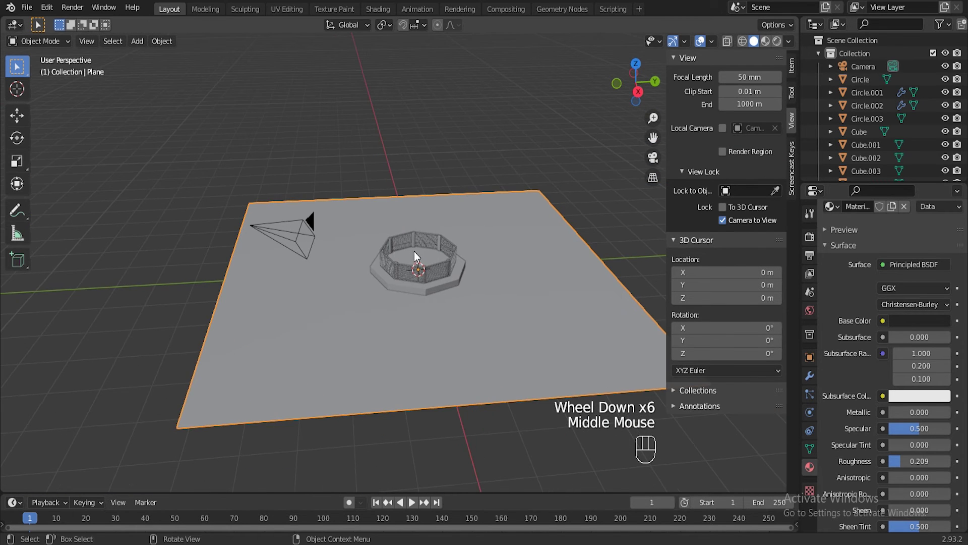
scroll(497, 276, up, 4)
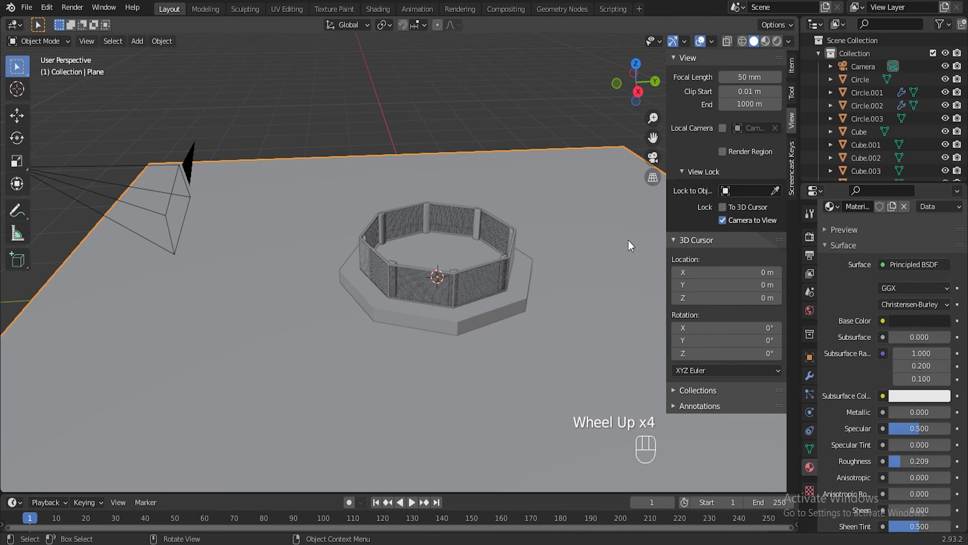
key(n)
scroll(556, 216, down, 2)
key(shift+a)
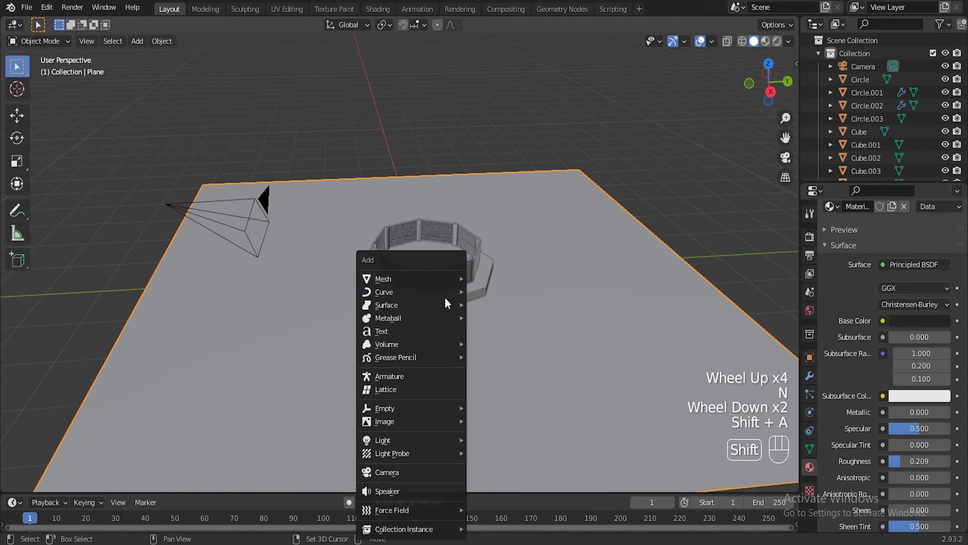
mouse_move(430, 291)
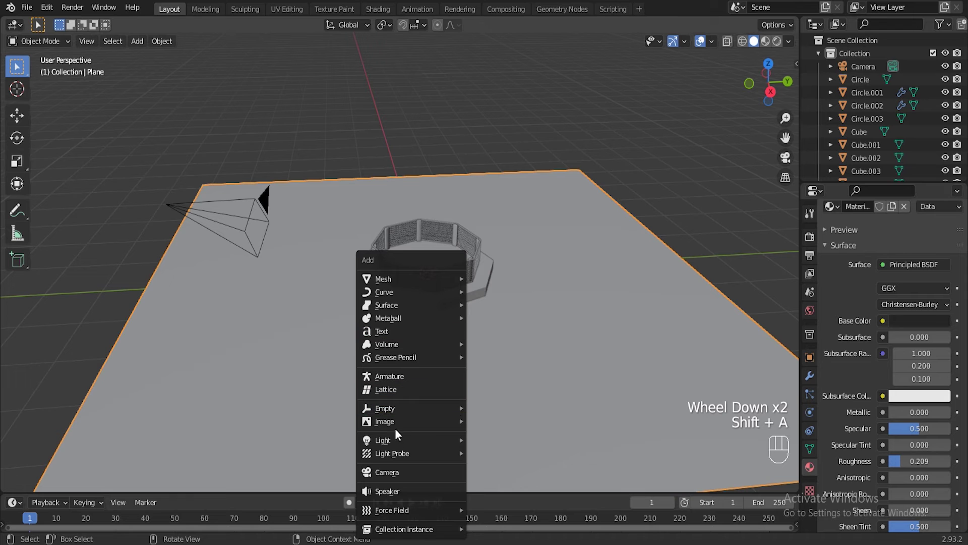
mouse_move(408, 439)
click(517, 485)
scroll(517, 326, down, 2)
key(g)
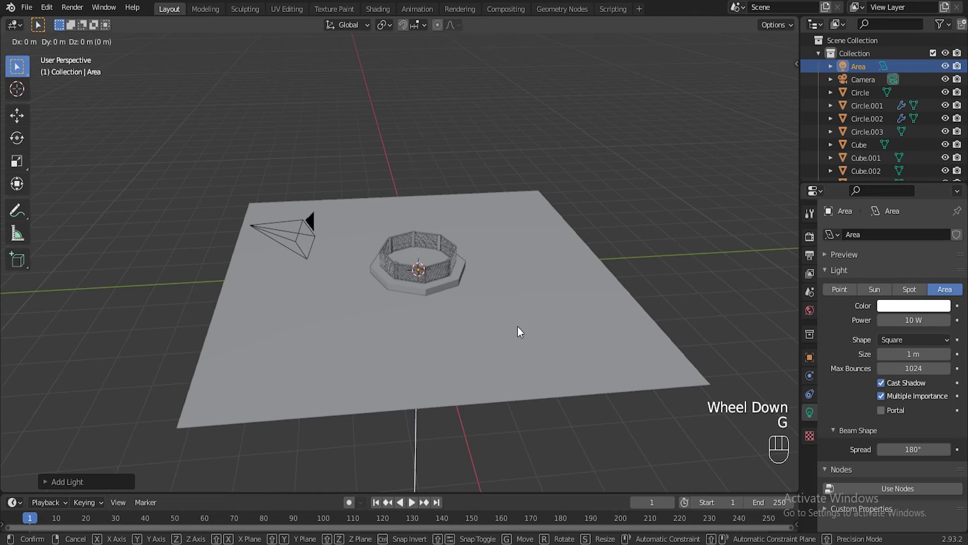
key(z)
click(519, 131)
Step: Set the area light's power to 250 W
scroll(605, 211, up, 1)
click(910, 320)
key(BackSpace)
text(250)
key(Return)
Step: Move the area light toward negative X beyond the ground plane's edge and rotate it to aim at the cage
scroll(404, 252, down, 2)
middle_drag(504, 212, 557, 179)
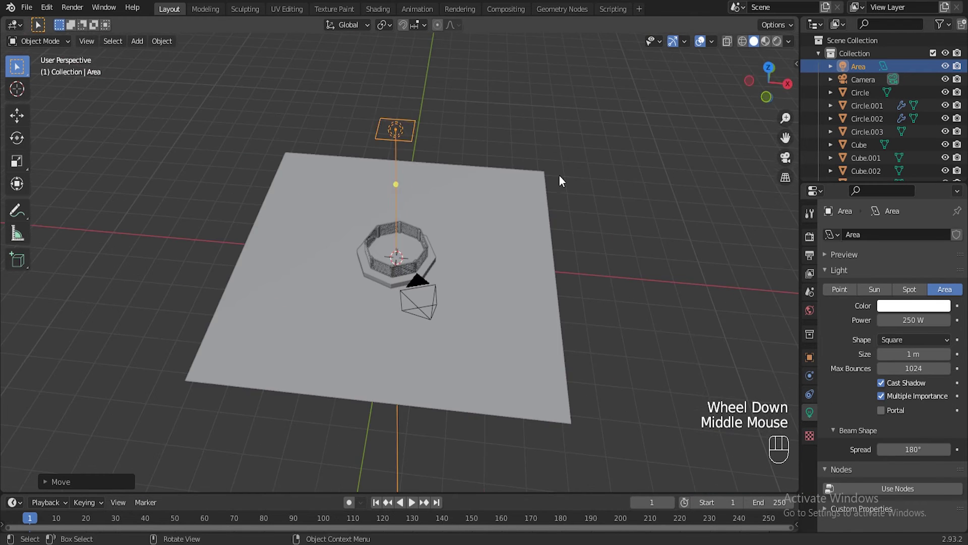
key(g)
key(r)
click(438, 317)
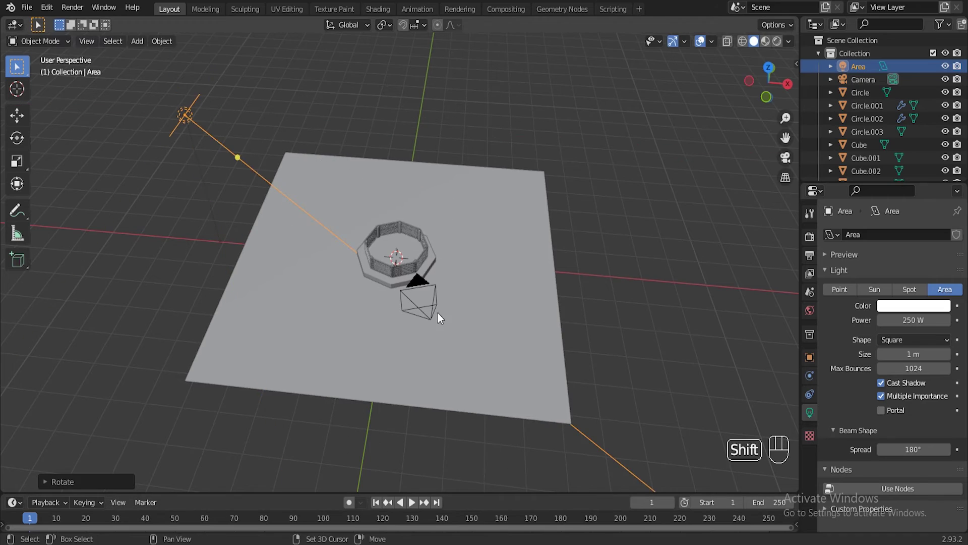
Step: Preview the camera view in rendered shading and slightly lower the roughness of the ground plane's material
scroll(635, 201, up, 4)
key(KP_0)
click(761, 40)
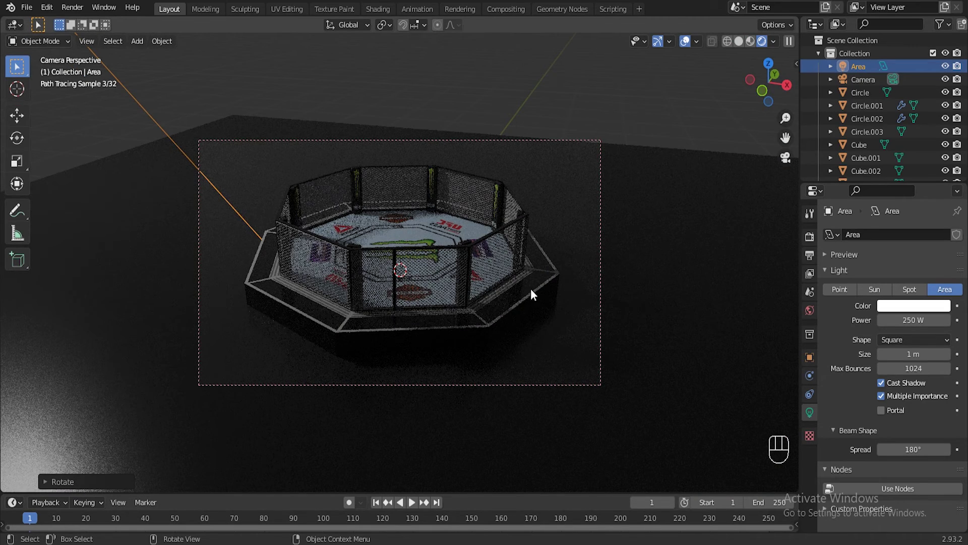
click(632, 328)
scroll(861, 461, down, 4)
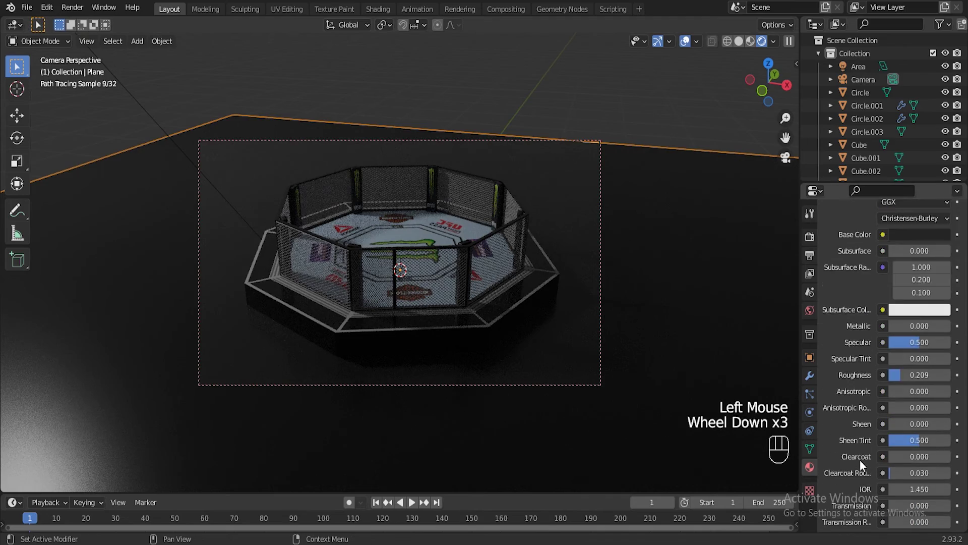
drag(923, 350, 920, 349)
Step: Select the octagonal base and set the roughness of its black Material.002 to 0.102
click(501, 308)
scroll(897, 344, up, 5)
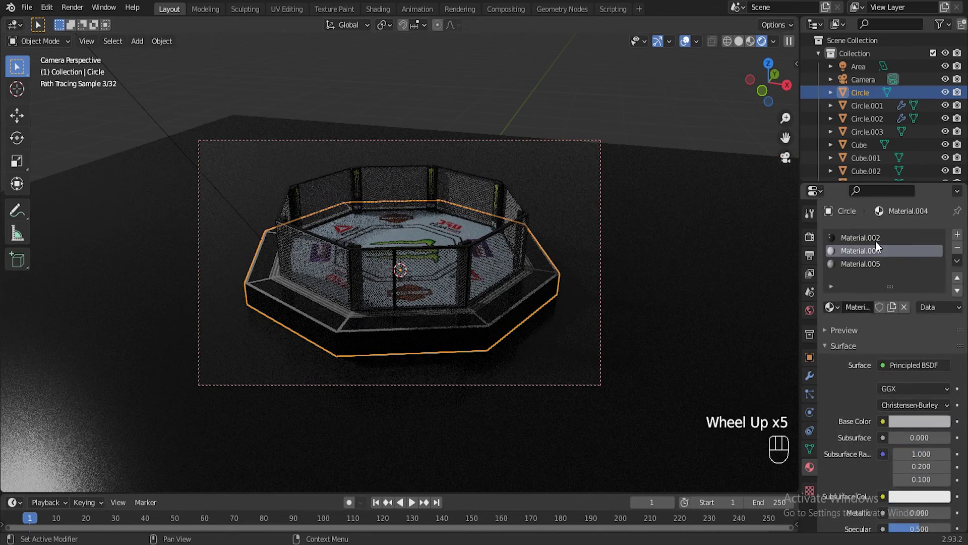
click(875, 238)
scroll(852, 454, down, 4)
drag(919, 406, 915, 405)
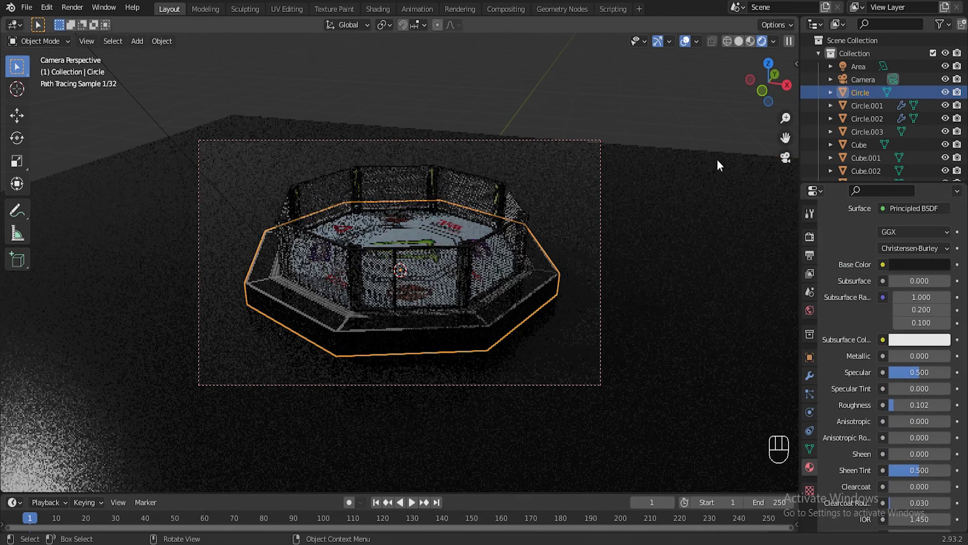
Step: Return to solid shading and leave the camera view to see the whole scene with its light and camera
click(739, 41)
click(640, 128)
key(KP_0)
scroll(580, 132, down, 5)
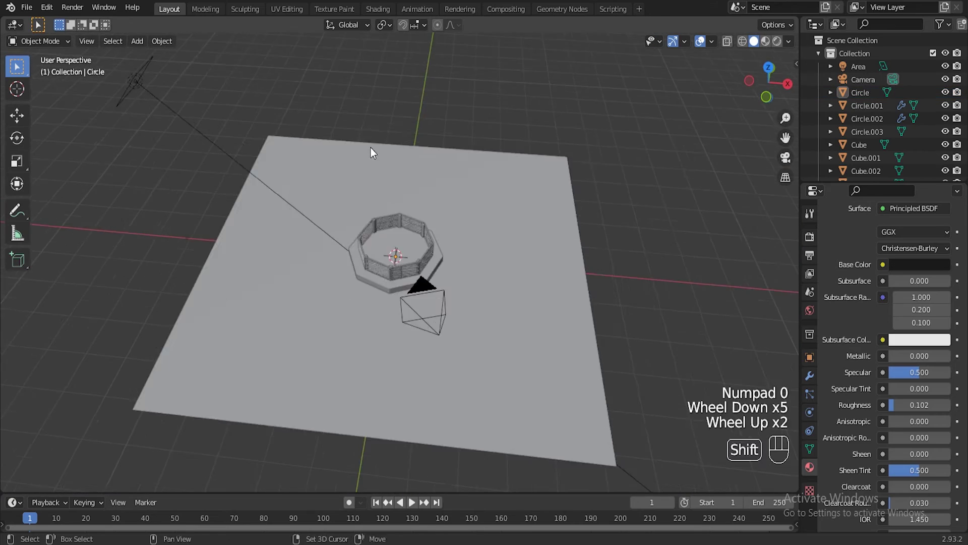
Step: Add a second area light to the scene and raise it along Z above the ground plane
shift+middle_drag(371, 147, 522, 247)
click(277, 175)
scroll(454, 242, down, 2)
key(shift+a)
mouse_move(470, 251)
click(540, 294)
key(g)
key(z)
click(589, 201)
Step: Move the new area light along Y beyond the ground plane's edge and rotate it about 44° around X to aim at the cage
scroll(622, 302, down, 2)
middle_drag(625, 316, 731, 330)
key(g)
key(y)
click(736, 295)
key(r)
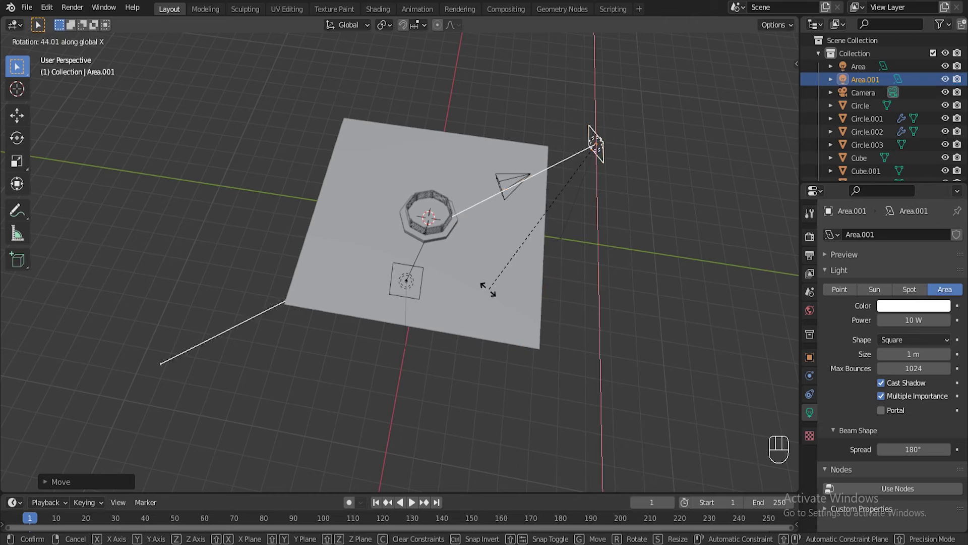
click(486, 288)
Step: Set the second area light's power to 150 W and preview the camera view in rendered shading
click(903, 320)
key(BackSpace)
text(150)
click(777, 41)
key(KP_1)
key(KP_0)
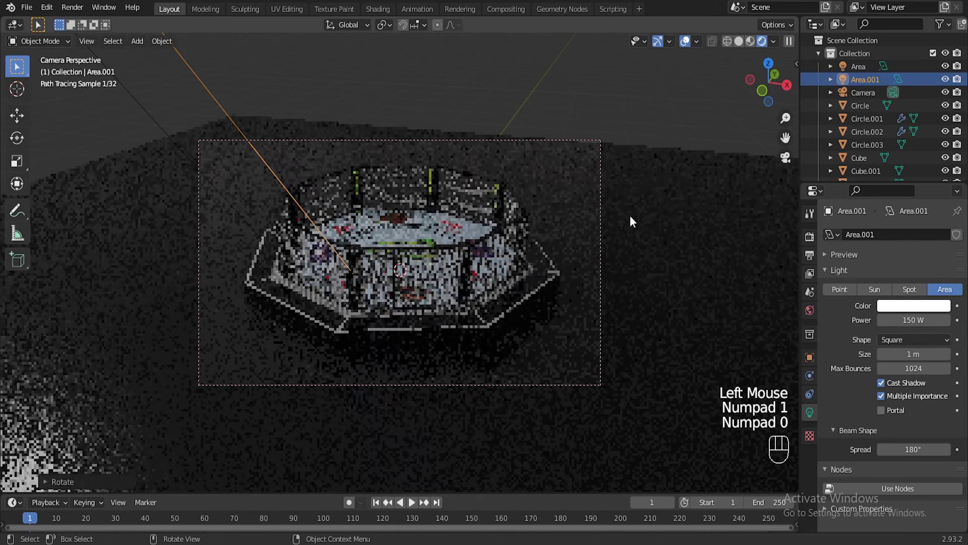
click(630, 216)
key(alt+Tab)
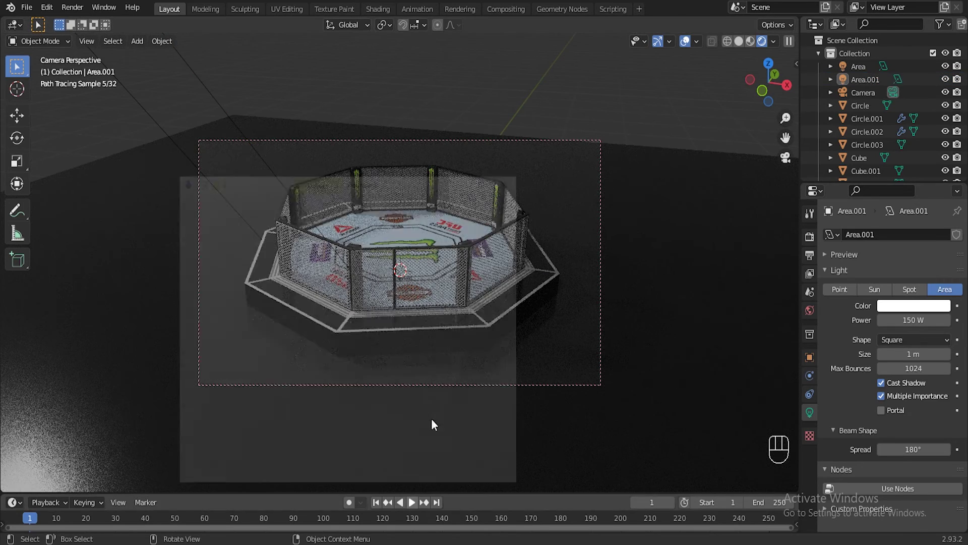
click(472, 79)
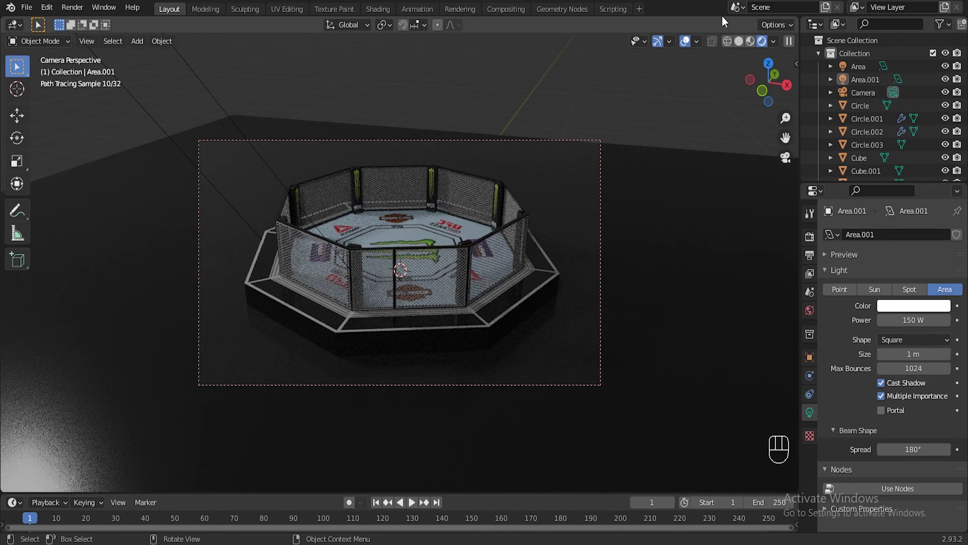
shift+middle_drag(533, 268, 536, 264)
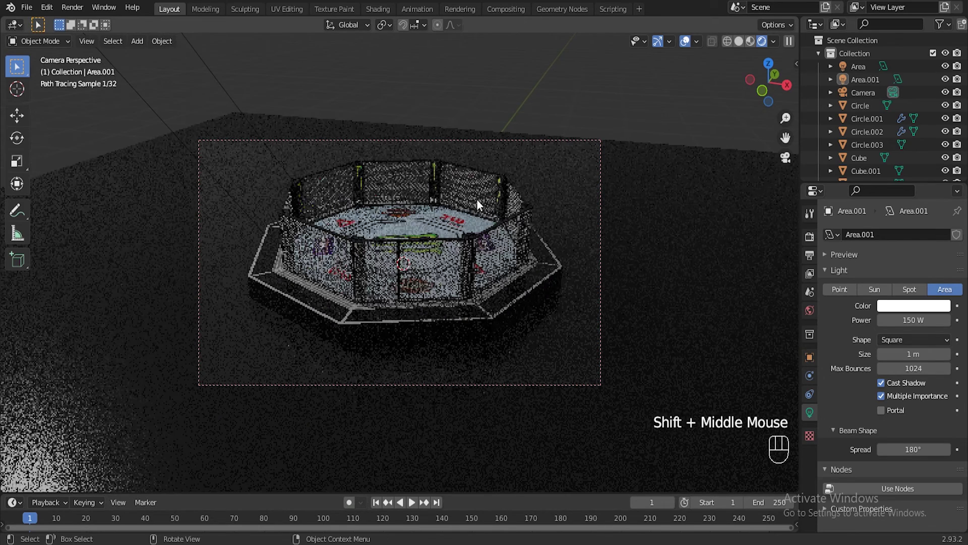
Step: Move the first area light about 1.6 m along X toward the cage and preview the camera view in rendered shading
click(739, 41)
key(KP_0)
scroll(454, 176, down, 1)
middle_drag(368, 198, 393, 201)
scroll(383, 204, down, 3)
click(324, 226)
key(g)
key(x)
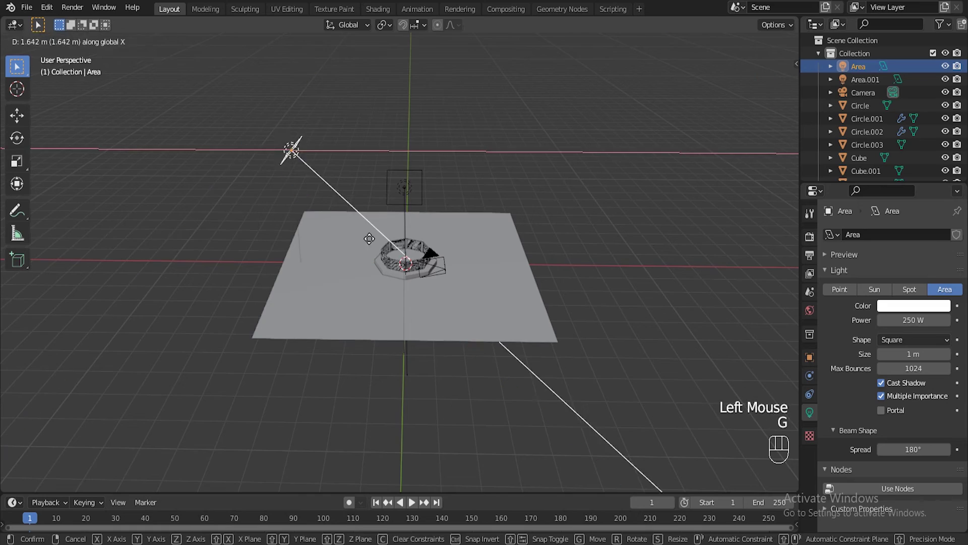
click(364, 236)
click(517, 222)
key(KP_0)
click(777, 41)
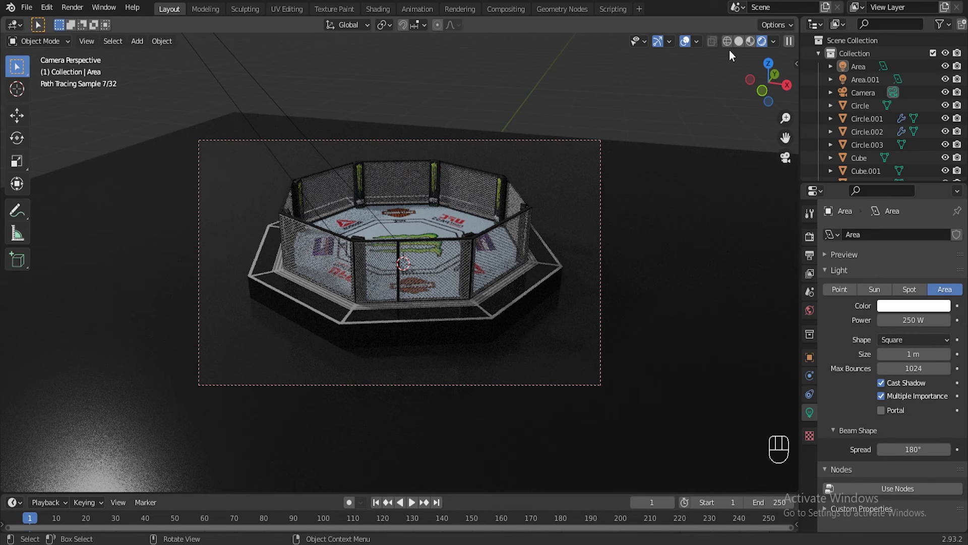
Step: Move the ground plane along Y, away from the camera, to extend the floor behind the cage
click(640, 250)
key(g)
key(y)
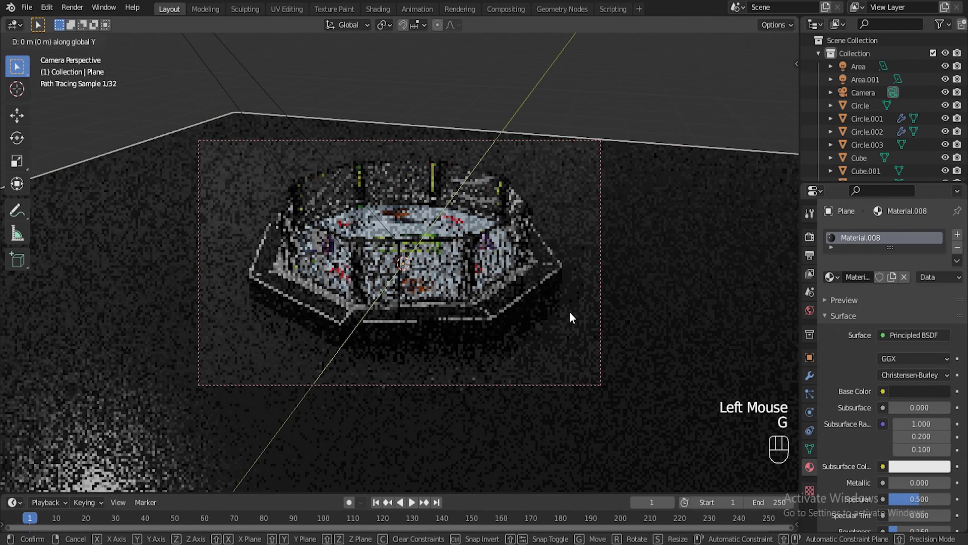
click(617, 261)
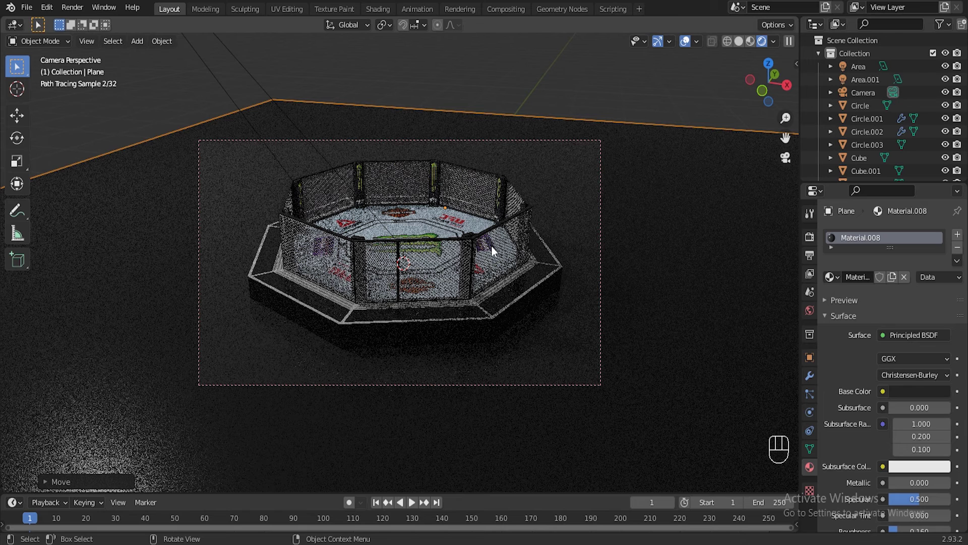
Step: Return to solid shading and set the Cycles render samples to 250
click(738, 40)
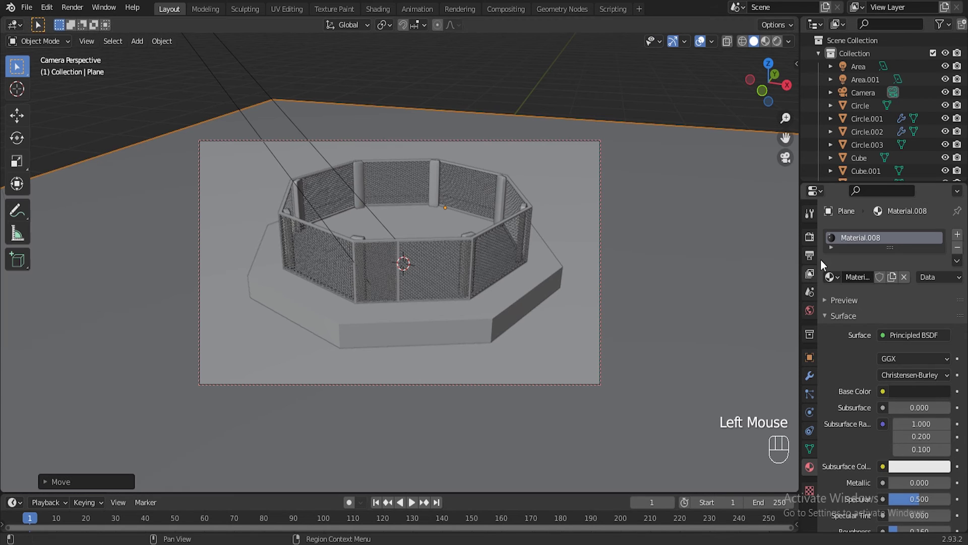
click(811, 237)
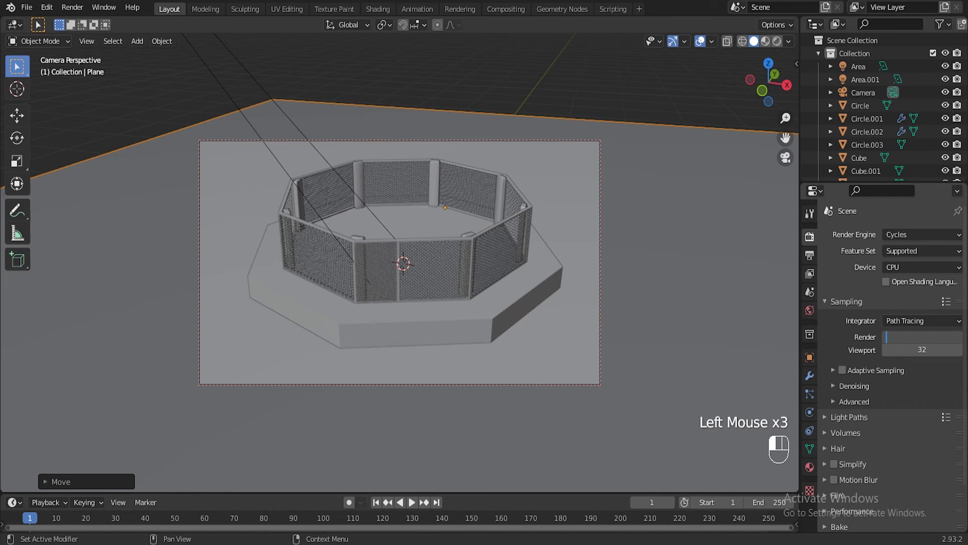
key(BackSpace)
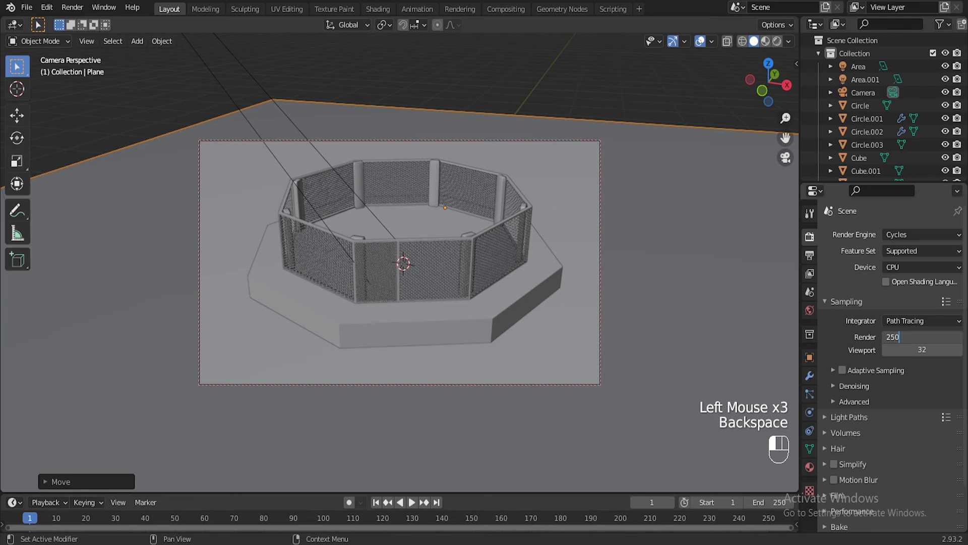
key(Return)
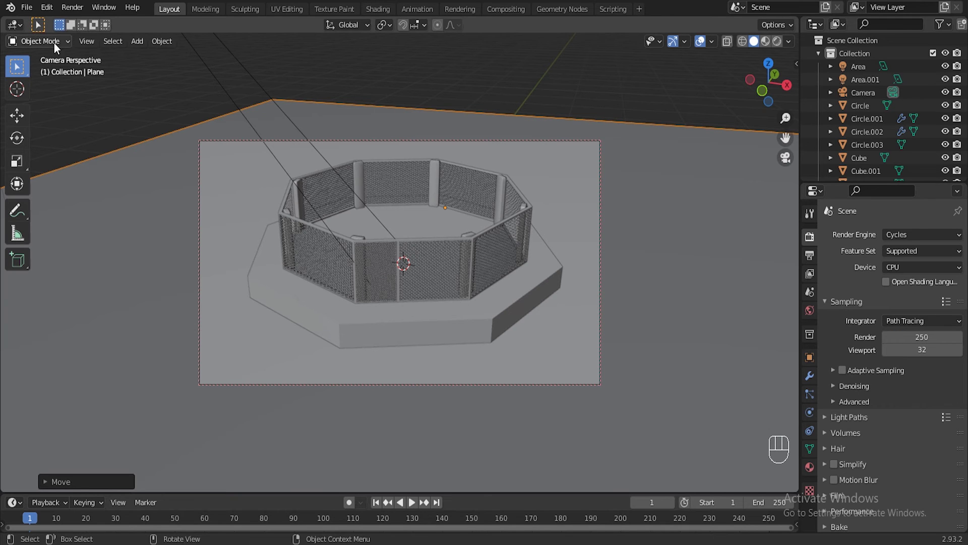
Step: Render the image from the camera and inspect the first rendered tiles up close
click(73, 7)
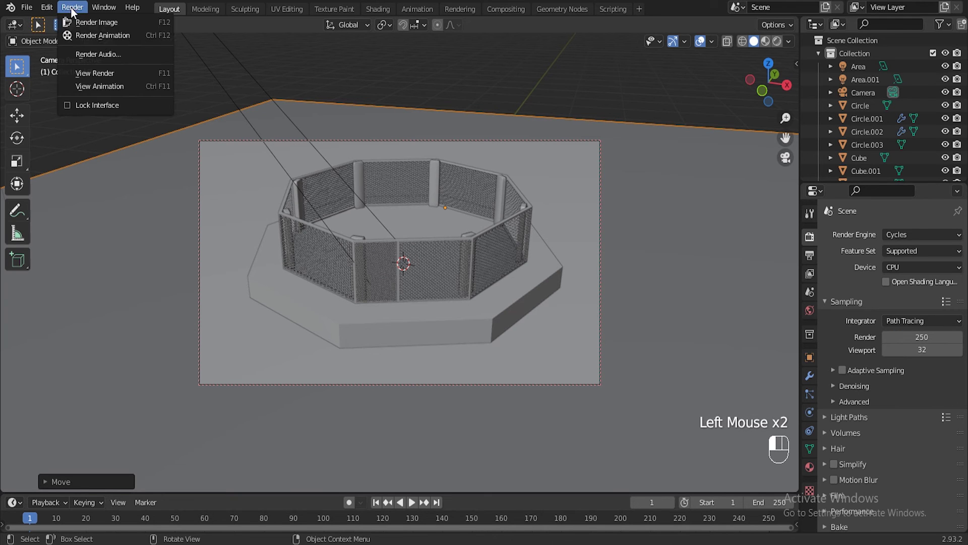
click(113, 22)
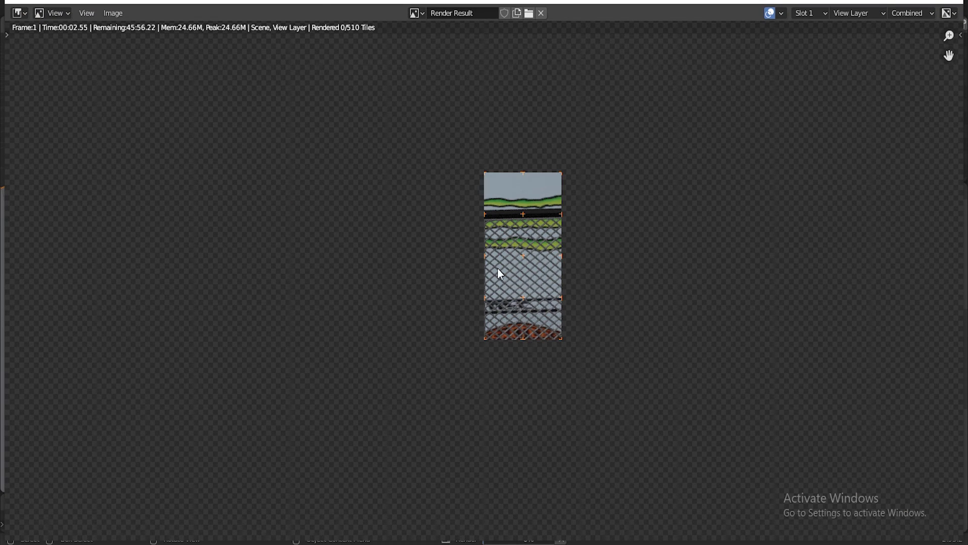
scroll(509, 257, down, 3)
scroll(518, 285, up, 7)
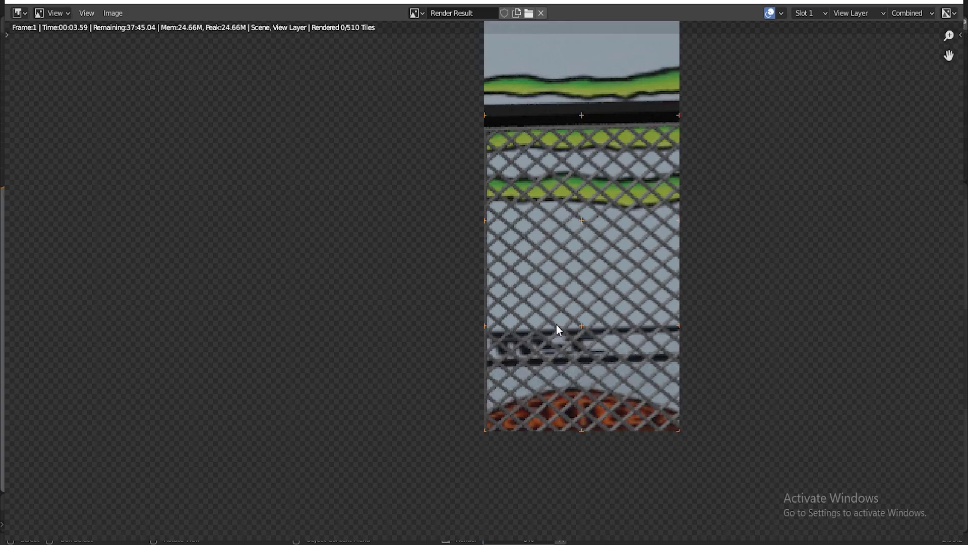
scroll(559, 318, down, 6)
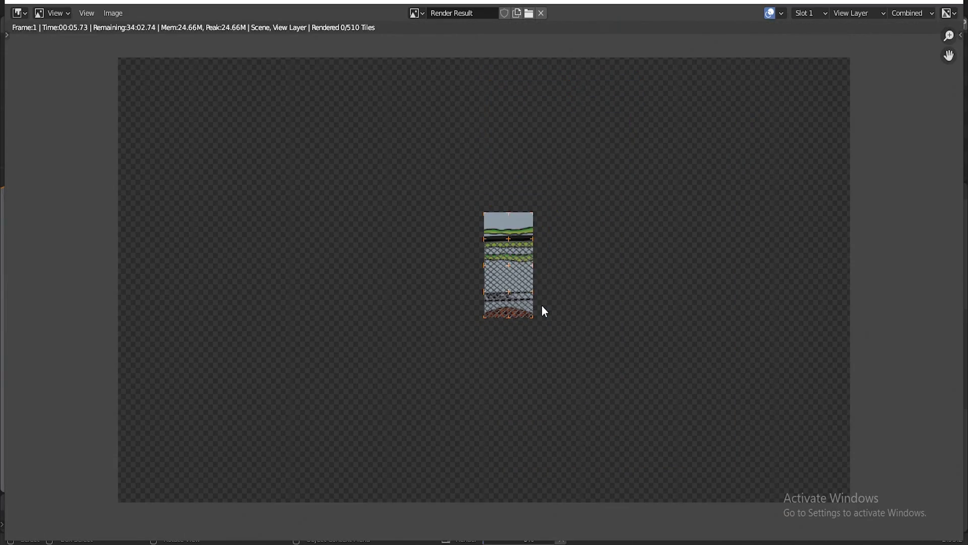